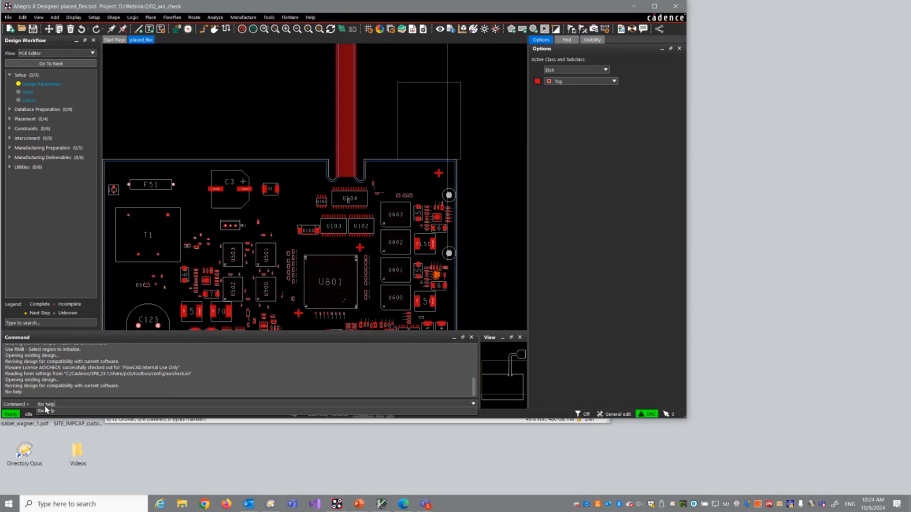
Step: Open the Productivity Toolbox documentation with the tbx help command and look through its list of modules
key("Return")
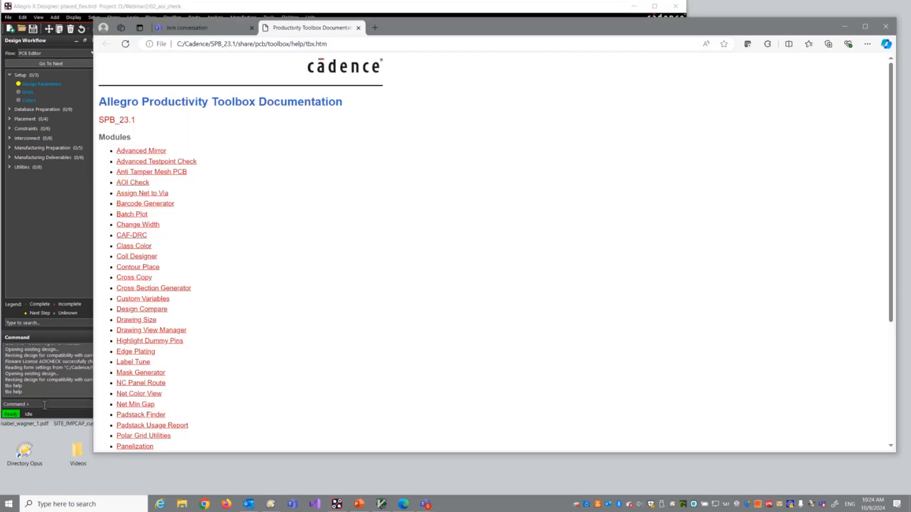
scroll(356, 244, "down", 3)
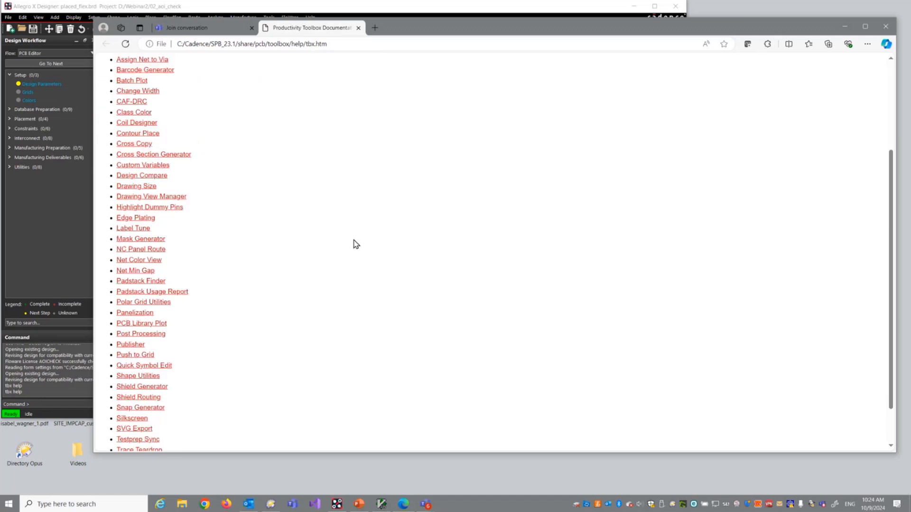
scroll(356, 245, "down", 2)
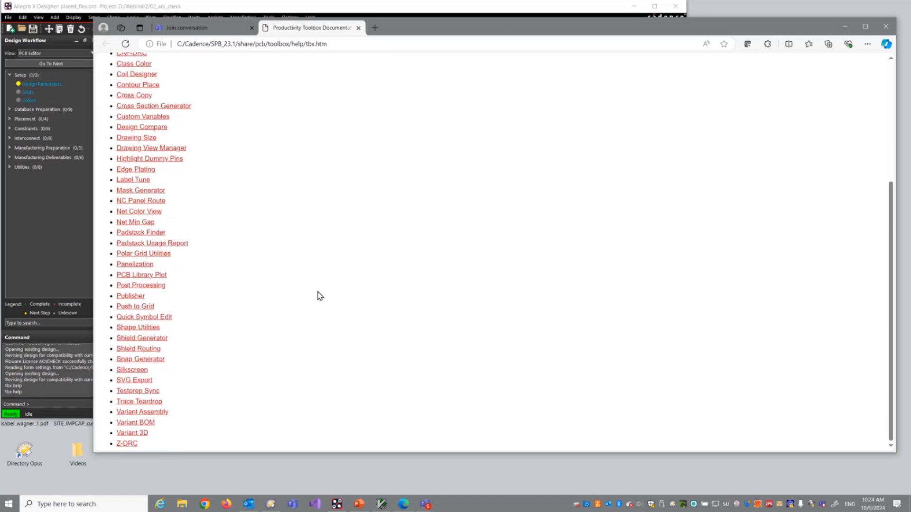
scroll(201, 221, "up", 1)
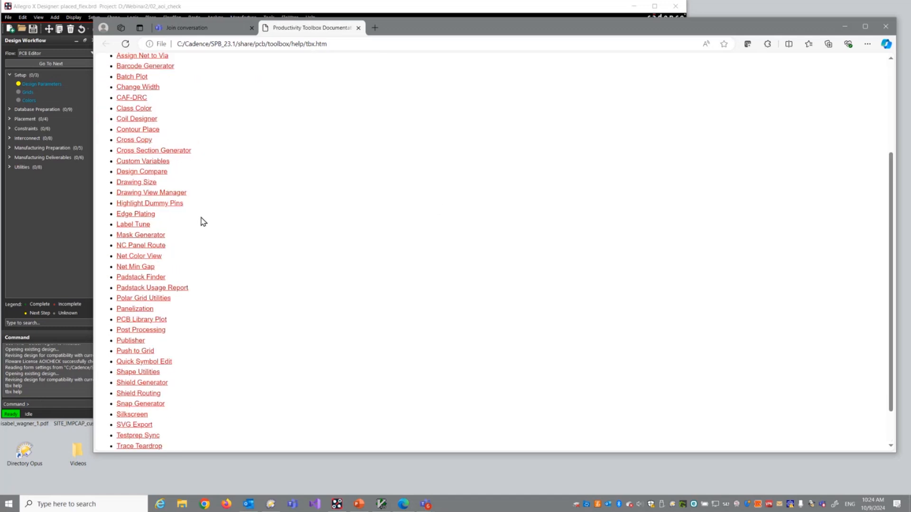
left_click(141, 269)
scroll(209, 366, "down", 1)
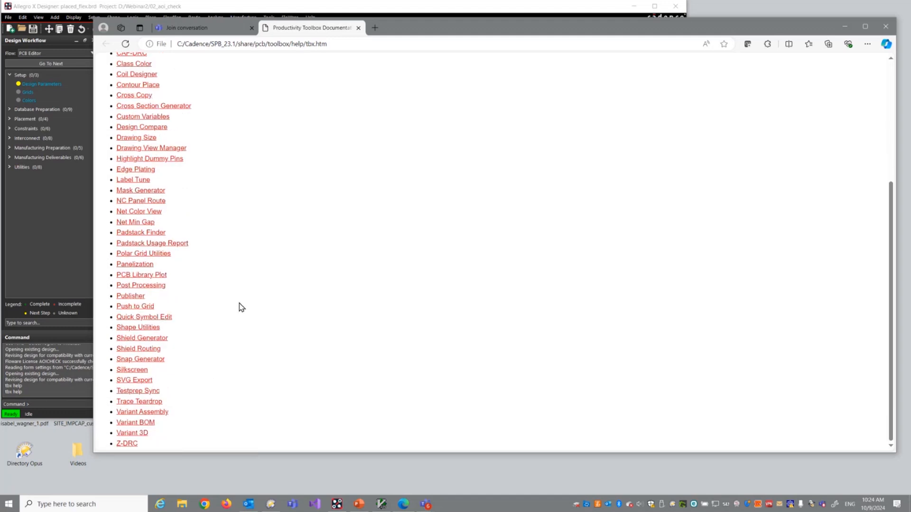
scroll(241, 307, "up", 2)
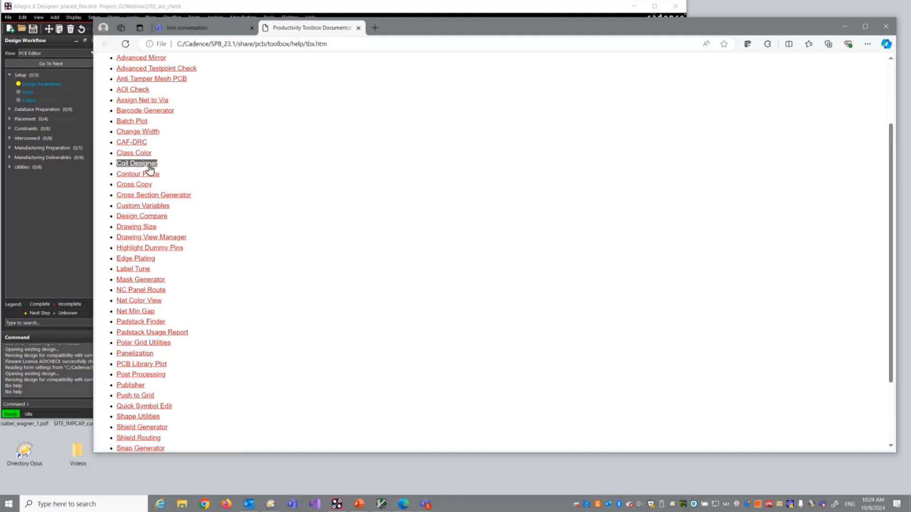
Step: Open the Net Min Gap user guide, read its use model section, and return to the Allegro board
left_click(144, 313)
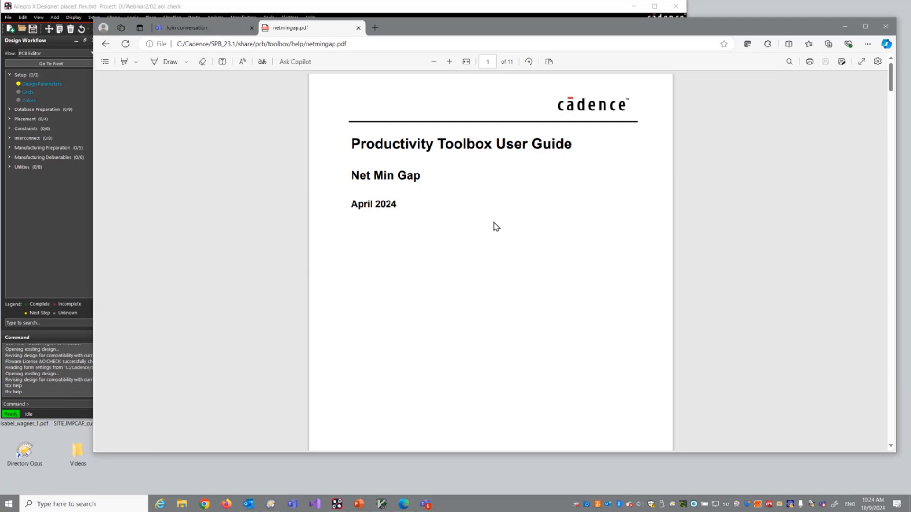
left_click_drag(890, 80, 878, 157)
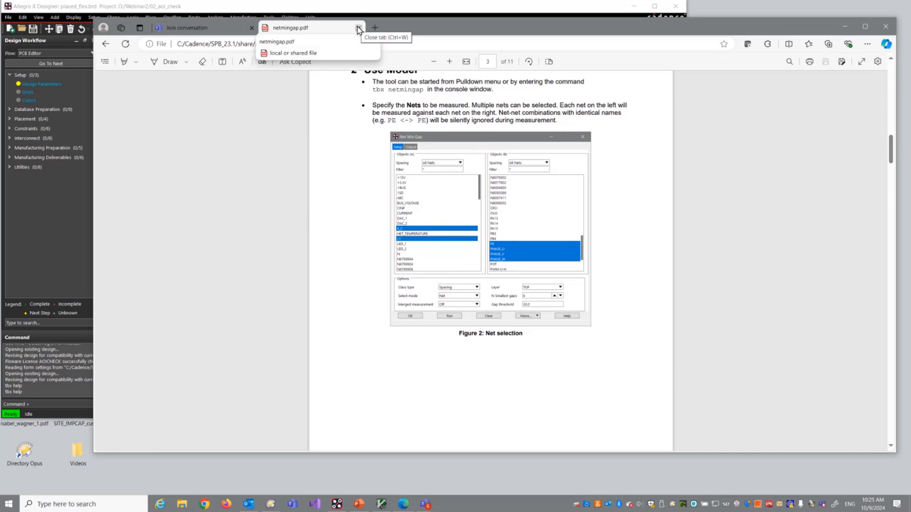
left_click(65, 389)
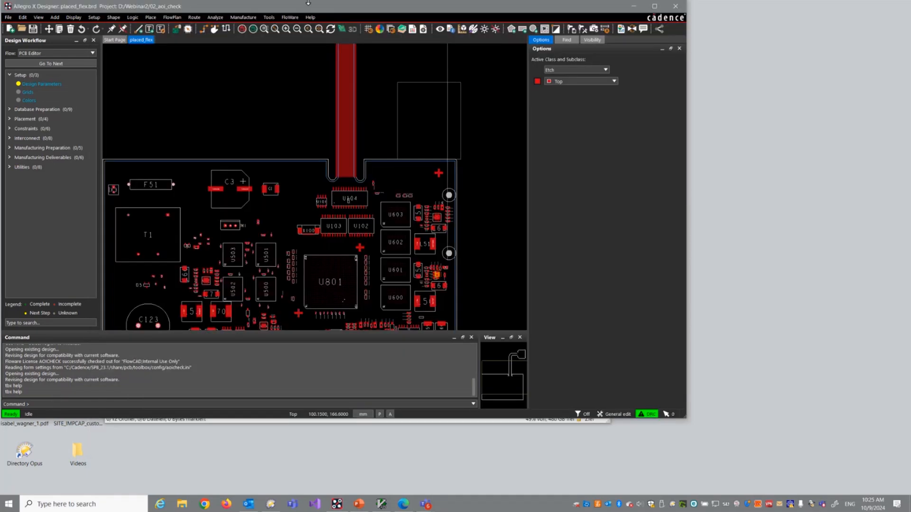
Step: Start the FloWare Anti Tamper Mesh PCB tool, review its parameters, and end the command
left_click(290, 17)
mouse_move(294, 42)
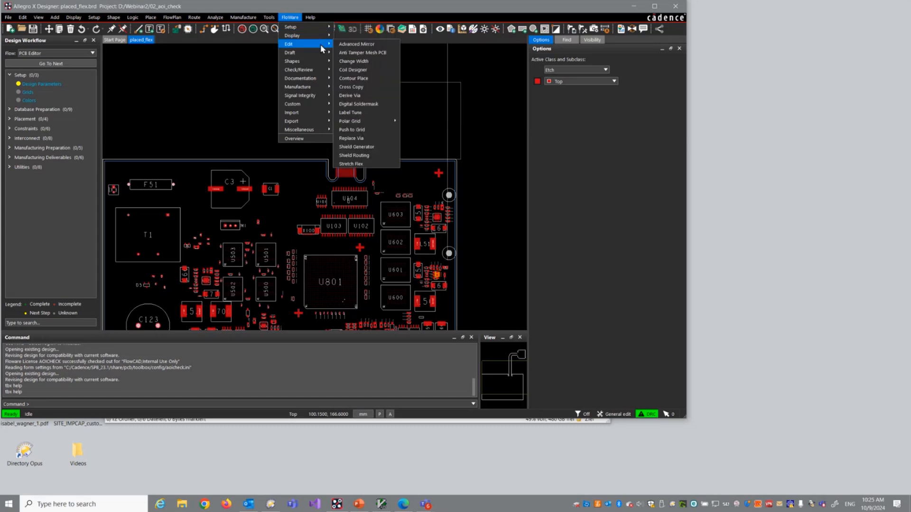
left_click(373, 54)
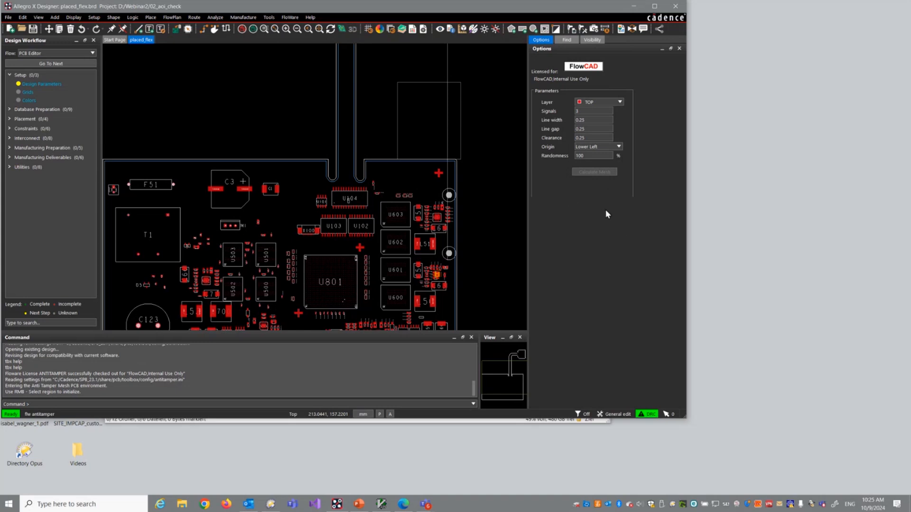
right_click(429, 112)
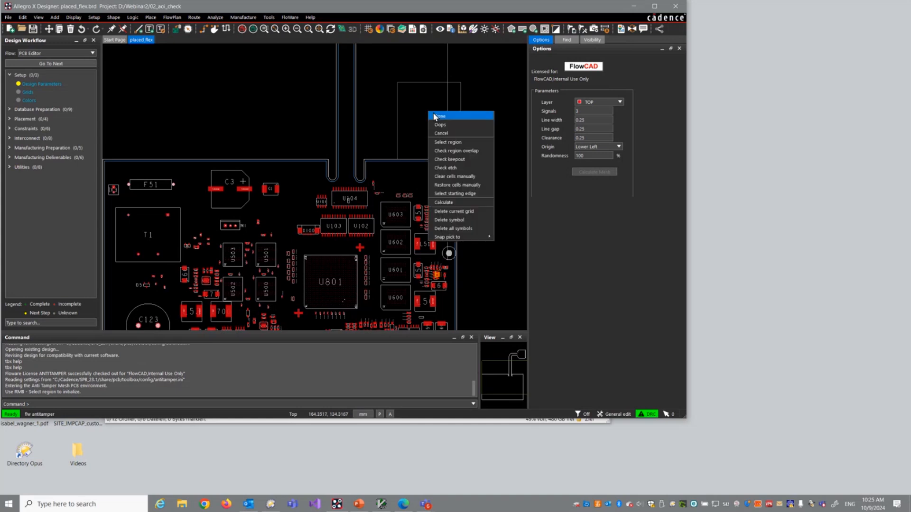
left_click(438, 116)
Step: Open the FloWare modules overview document and close it again
left_click(289, 17)
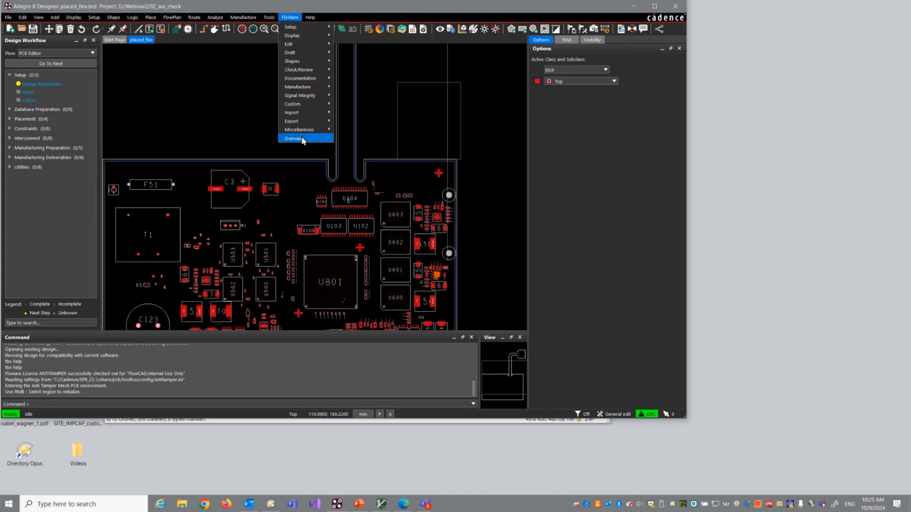
left_click(300, 138)
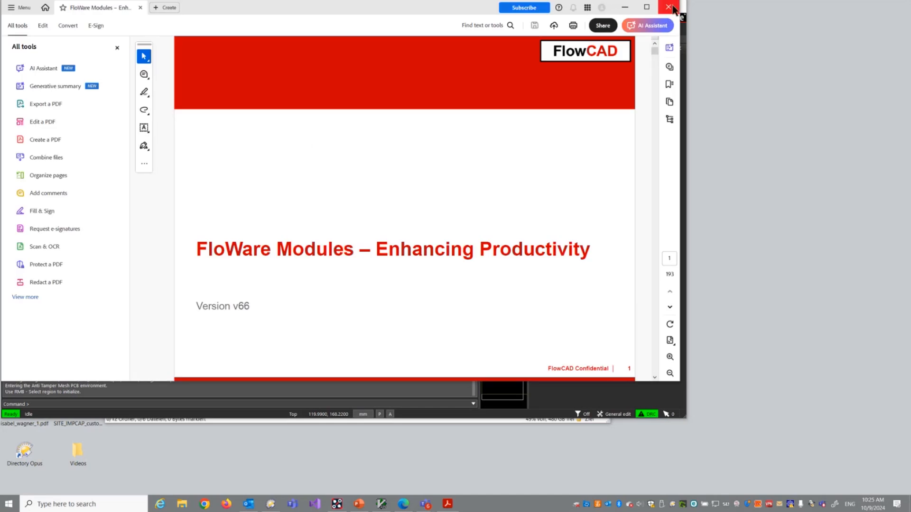
left_click(669, 7)
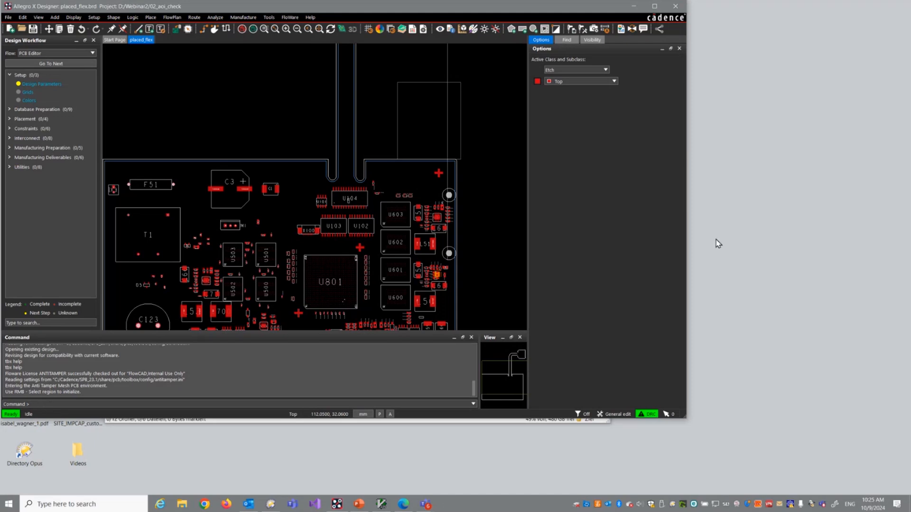
Step: Maximize the Allegro window and open the Skill console with the command "set TELSKILL"
left_click(654, 8)
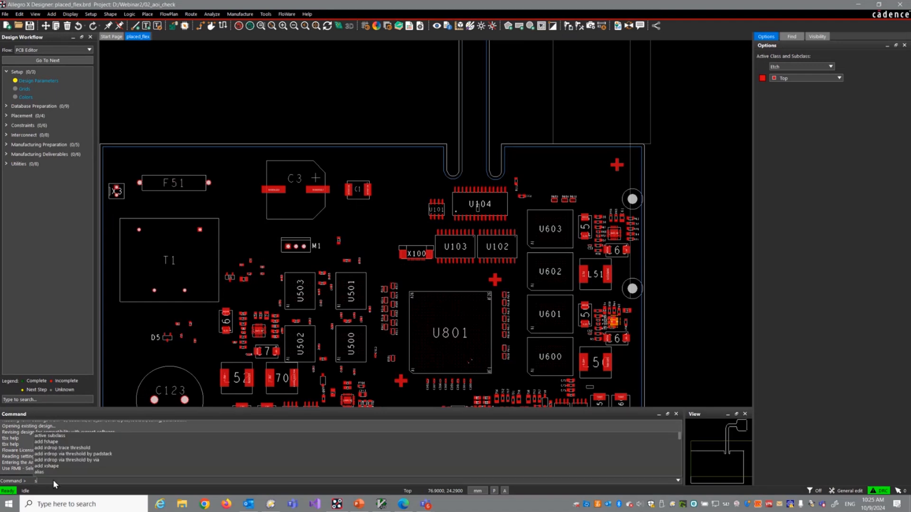
type("set TELS")
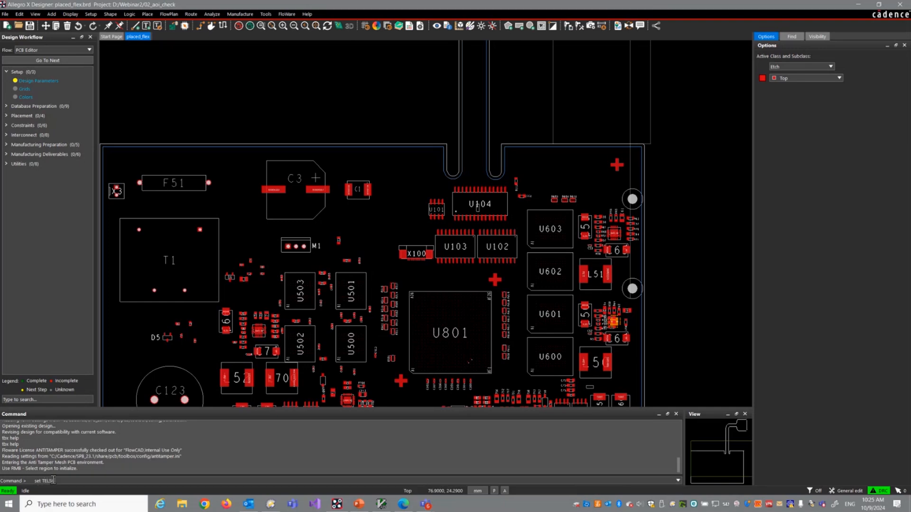
type("KILL")
key("Return")
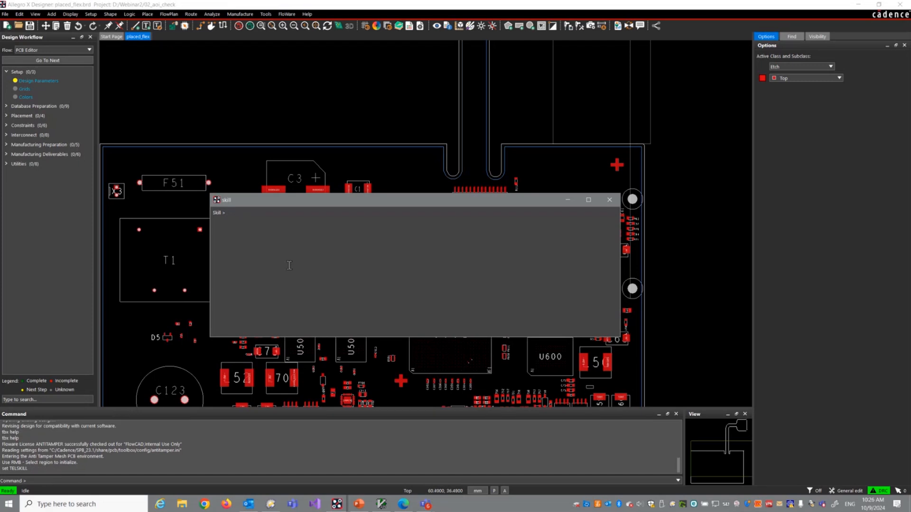
Step: Print a greeting in the Skill console with printf( "Hello world\n" )
type("ntf( \"Hello world\\n\"")
key("Return")
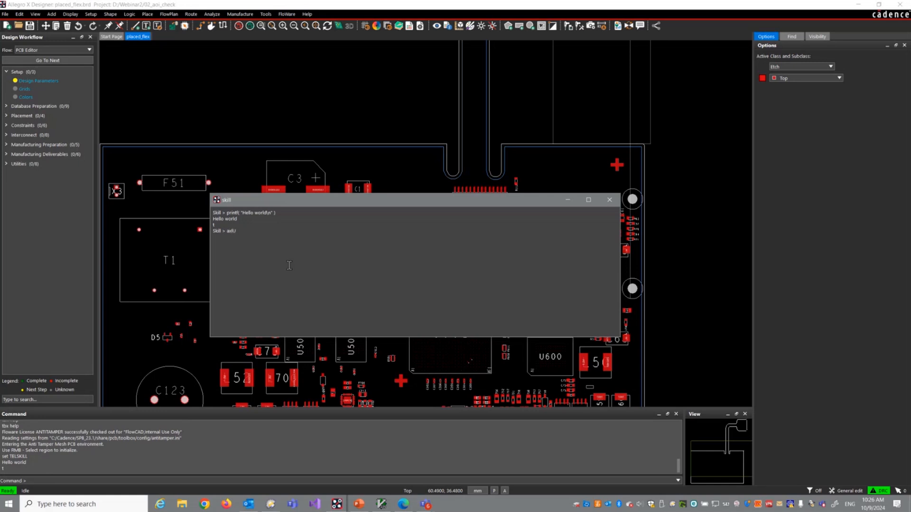
Step: Show a "Hello world" message box from the Skill console with axlUIConfirm and dismiss it
type("Confirm(\"Hello world\" )")
key("Return")
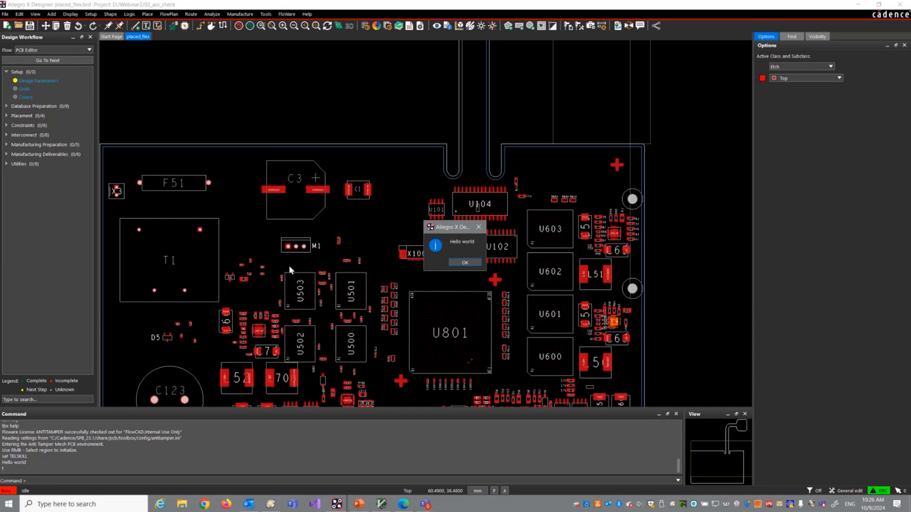
left_click(464, 264)
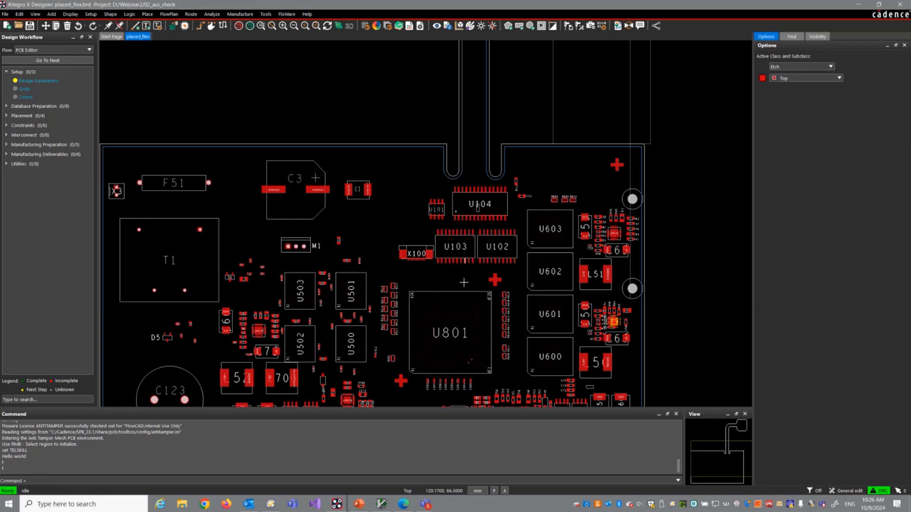
Step: Return to the Skill console, assign a = 3 and b = 4, and calculate c = a * b
mouse_move(337, 504)
left_click(373, 474)
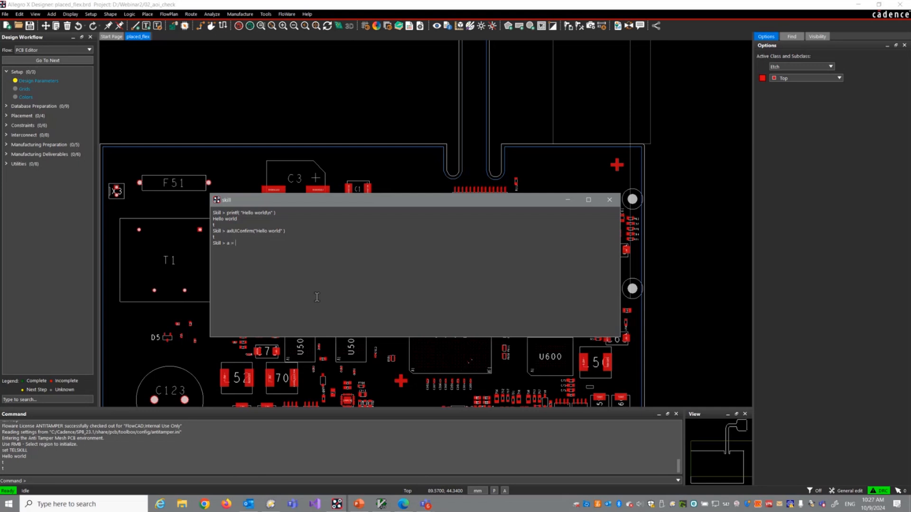
type("3")
key("Return")
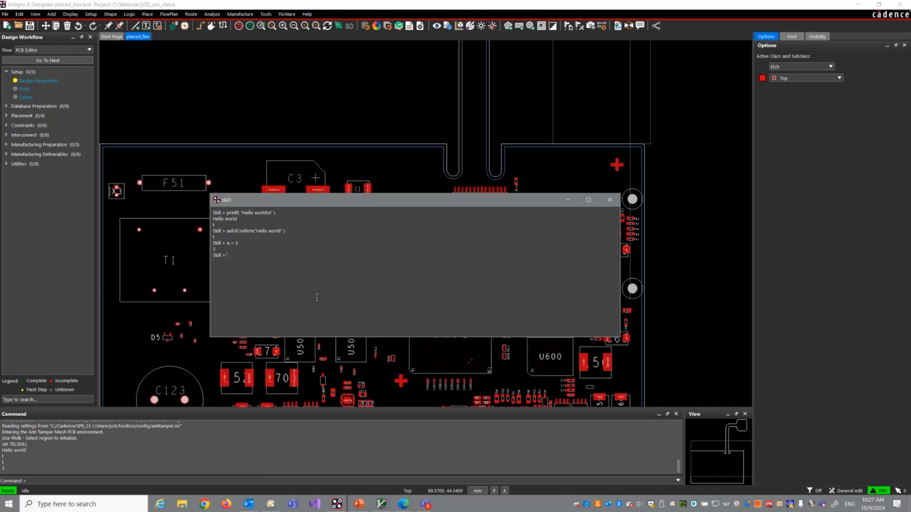
type("b = 4")
key("Return")
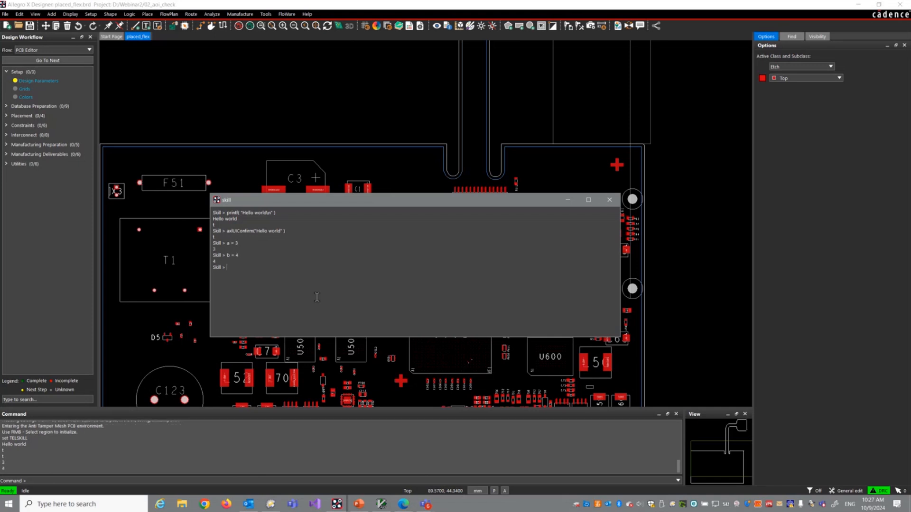
type("c = a * b")
key("Return")
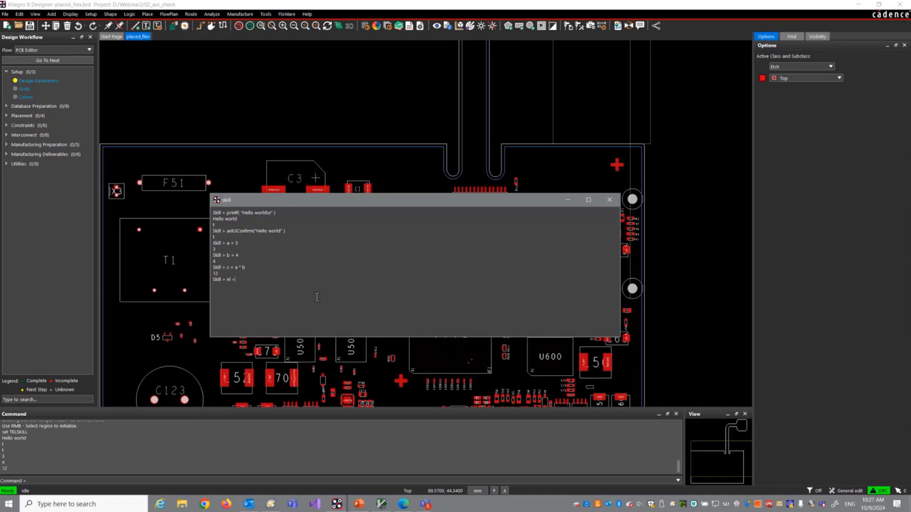
Step: Store all nets of the design in the variable nl using axlDBGetDesign()->nets
type("xlDBGe")
type("gn(")
type(")->nets")
key("Return")
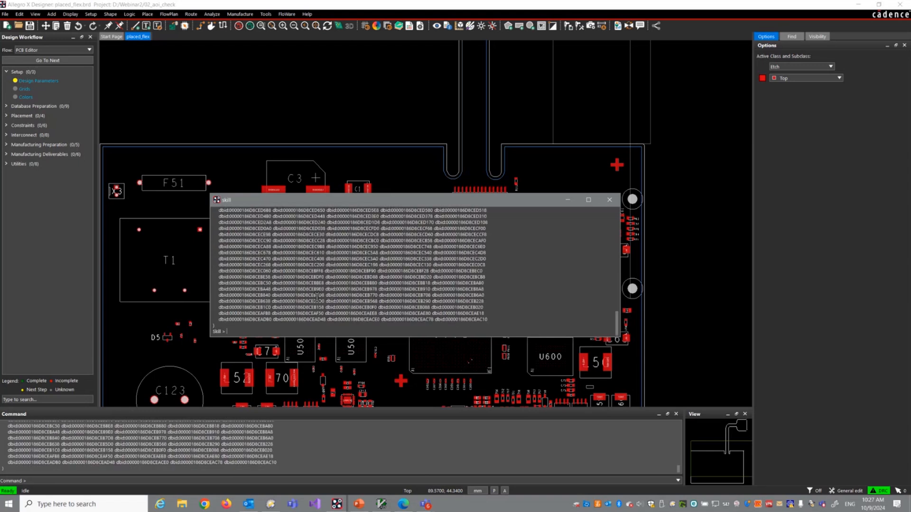
Step: Count the nets in the stored list with length(nl)
type("length(nl)")
key("Return")
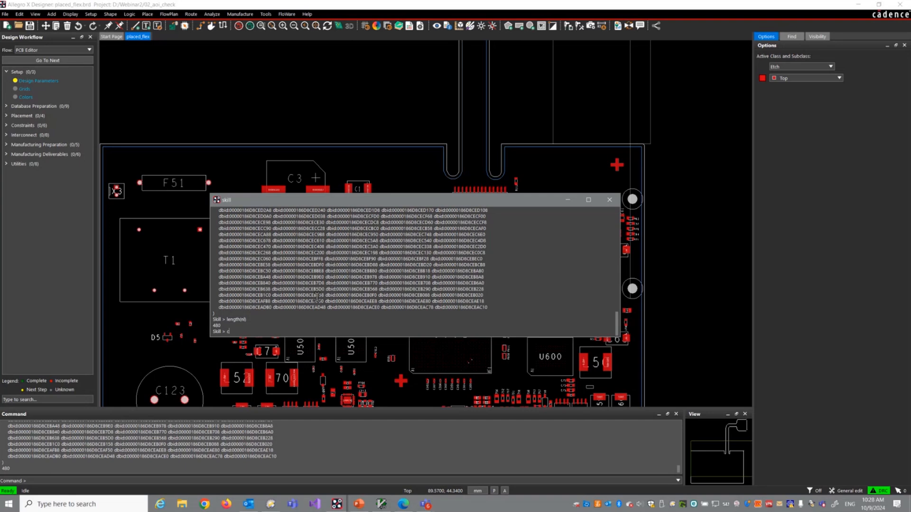
Step: Query the name of the first net in the list with car(nl)->name
type("ar(nl)->name")
key("Return")
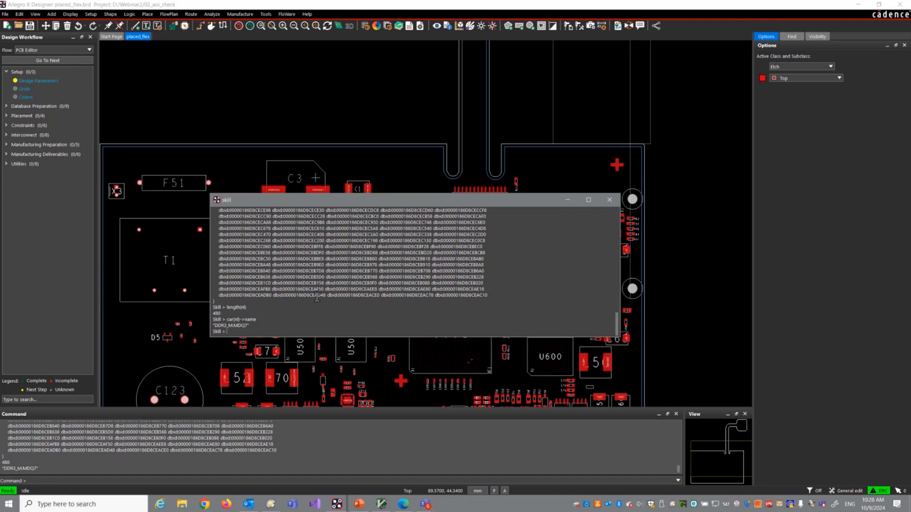
Step: Switch to the pp.il script in GVIM and examine the foreach loop that writes each component's name, symbol and location
left_click(381, 504)
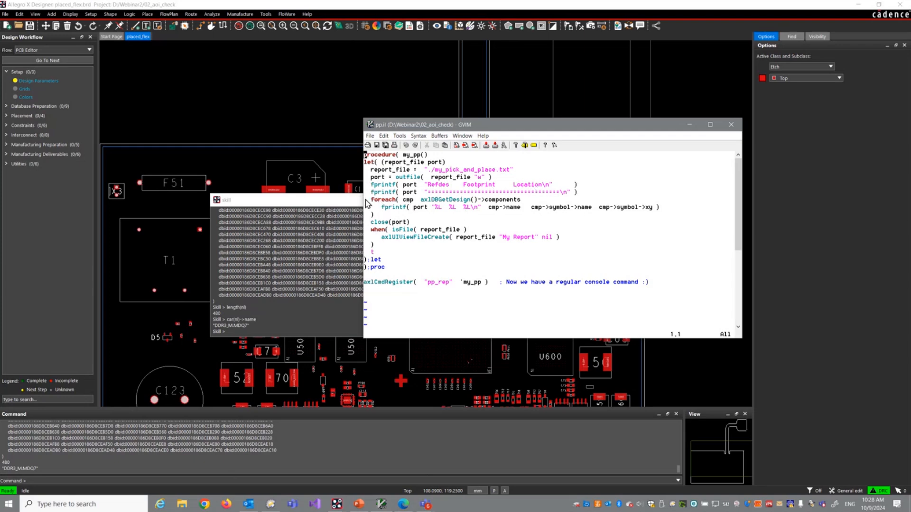
left_click_drag(371, 200, 370, 216)
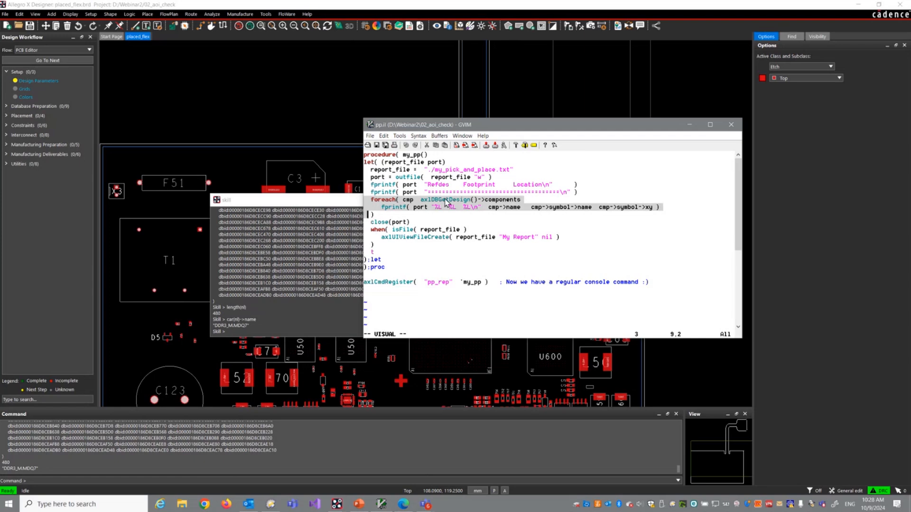
left_click(429, 200)
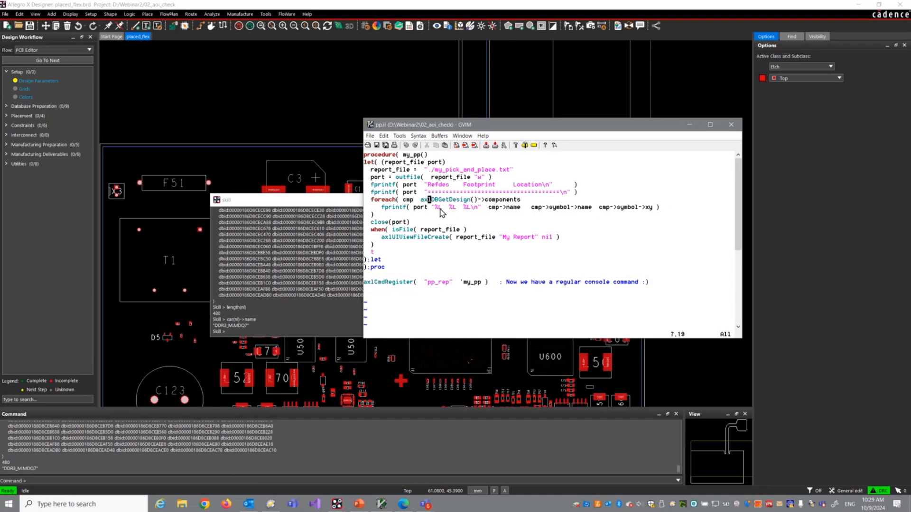
double_click(454, 207)
left_click(468, 208)
Step: Examine how axlCmdRegister links the pp_rep command to the my_pp procedure, and close the pp.il script
left_click(369, 155)
left_click_drag(364, 283, 506, 286)
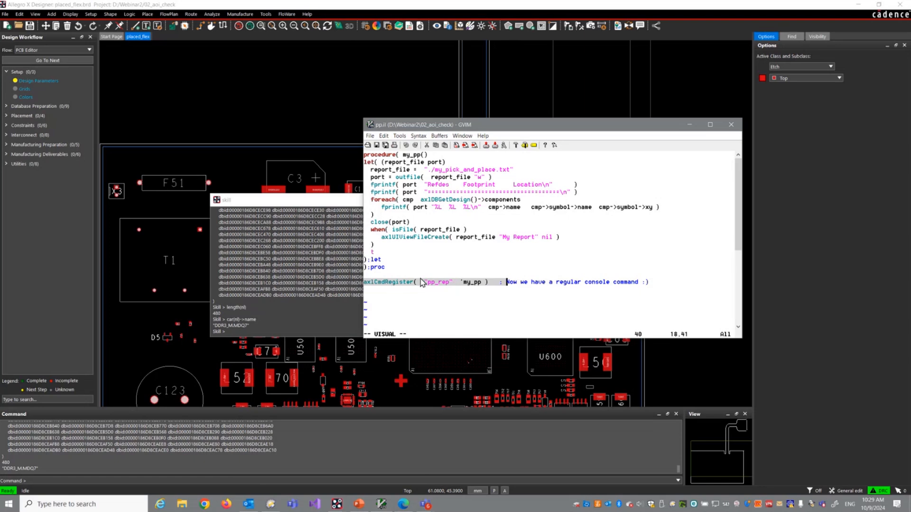
double_click(412, 155)
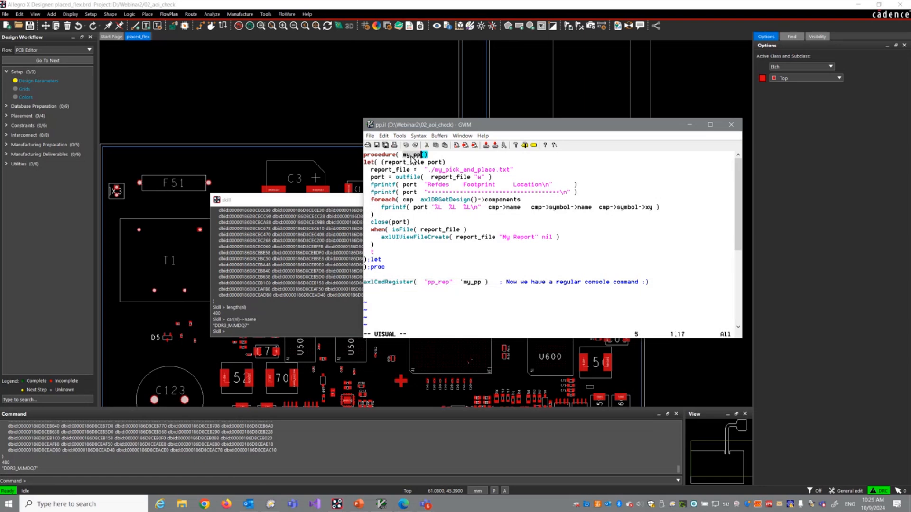
left_click(436, 283)
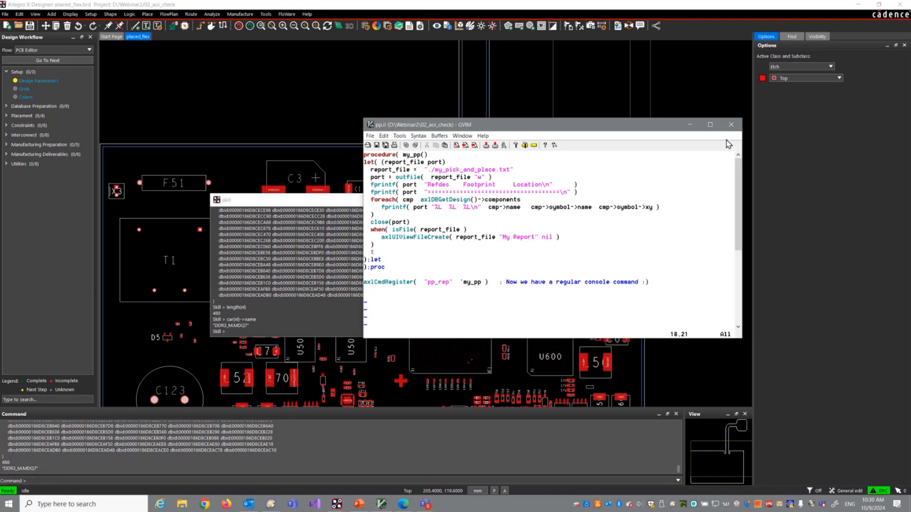
left_click(731, 124)
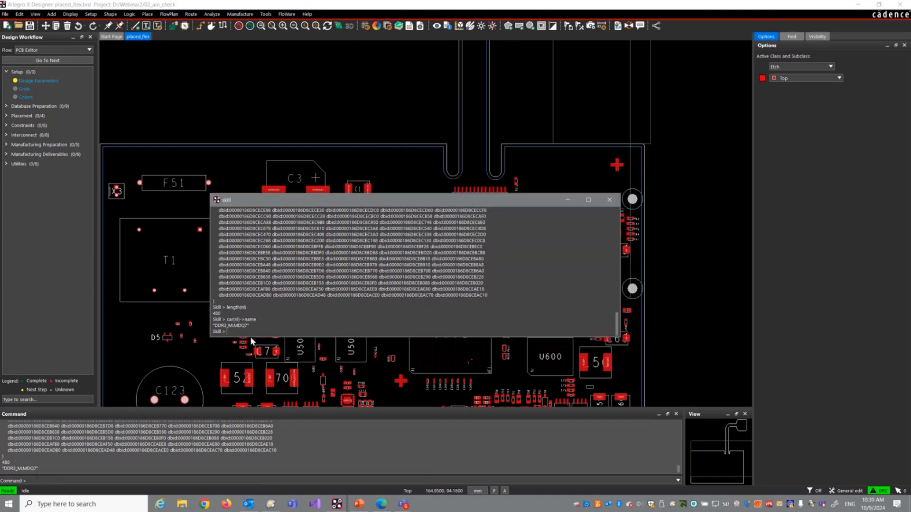
Step: Load the pp.il script in the Skill window with load "pp.il"
type("oad \"pp.il\"")
key("Return")
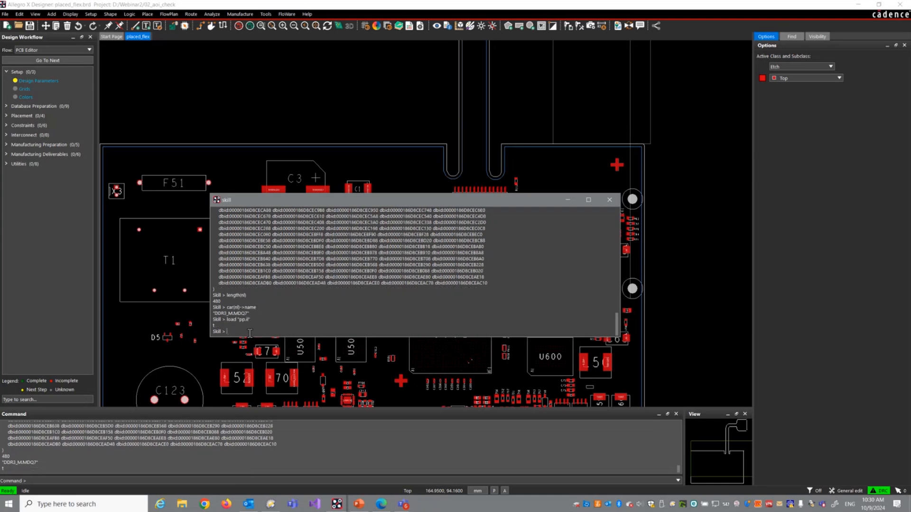
Step: Try to run the custom report from Allegro's console with the command my_rep
left_click(67, 481)
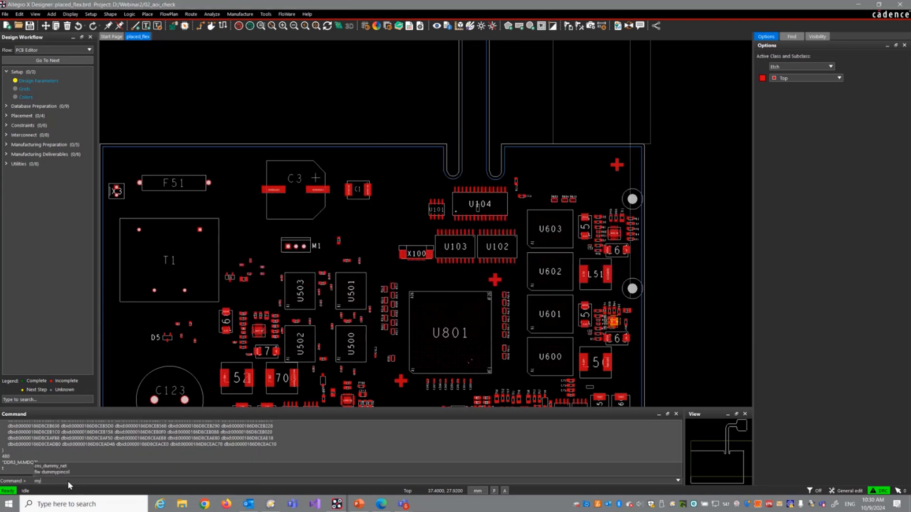
type("my_rep")
key("Return")
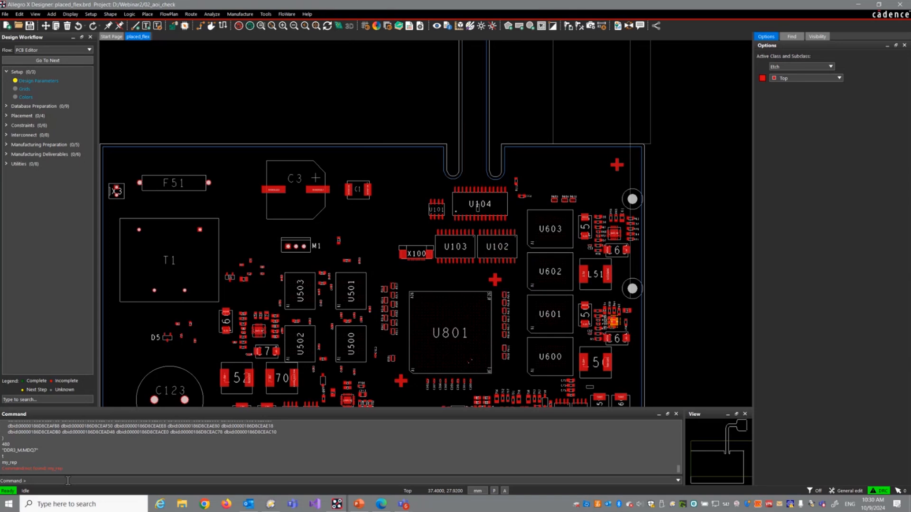
Step: Open pp.il from the 02_aoi_check folder in Vim, check which command name it registers, and close it
left_click(270, 503)
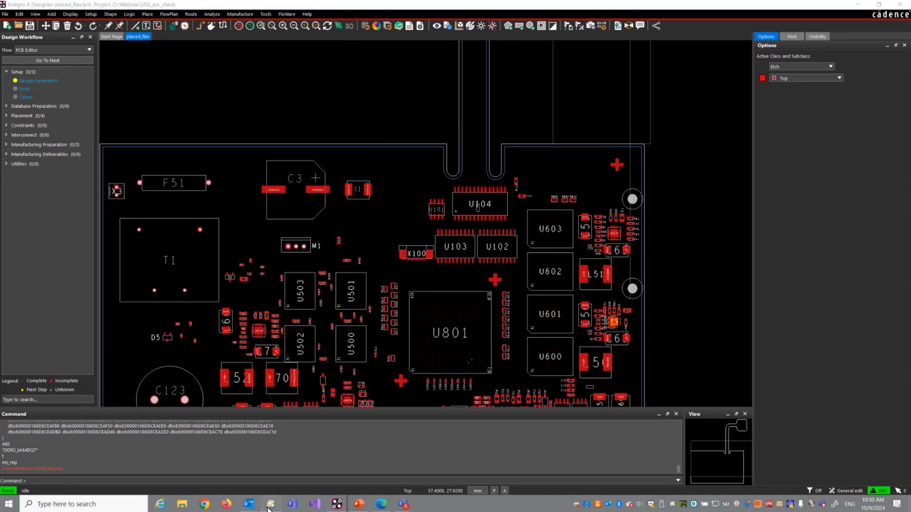
double_click(129, 151)
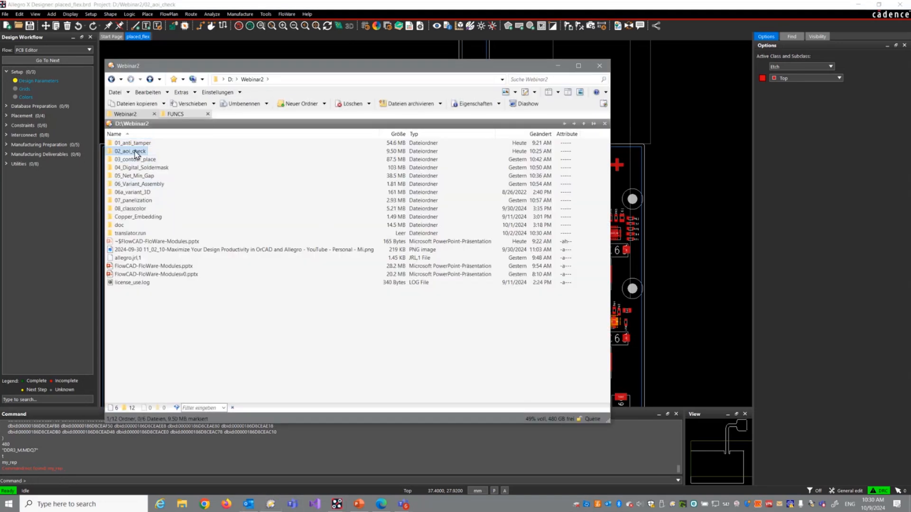
right_click(123, 199)
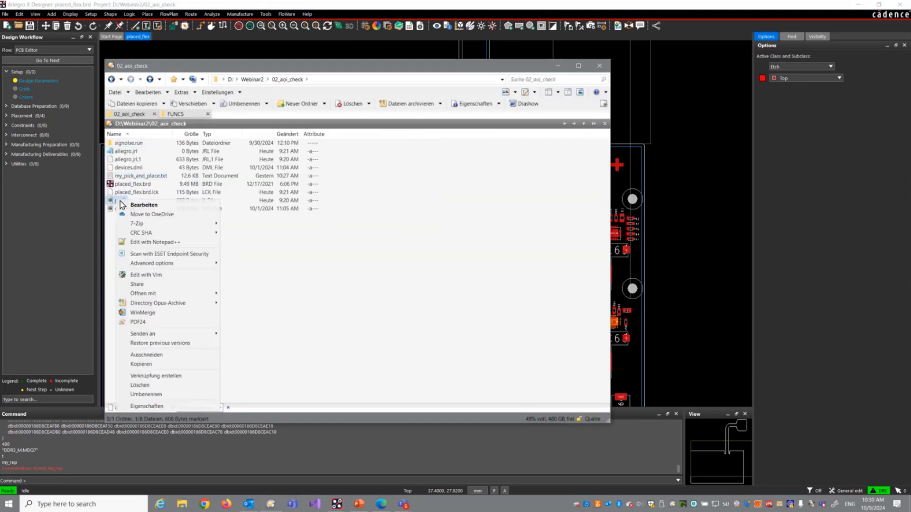
left_click(148, 275)
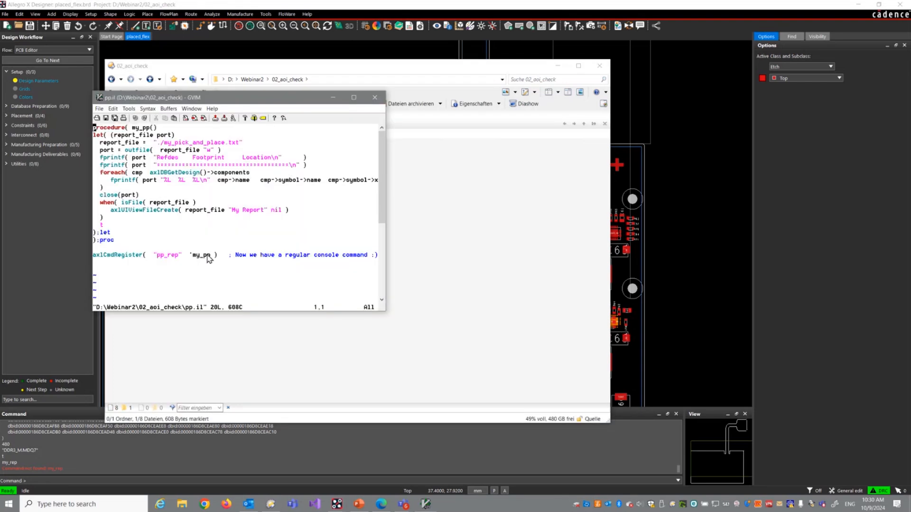
left_click(373, 98)
left_click(559, 66)
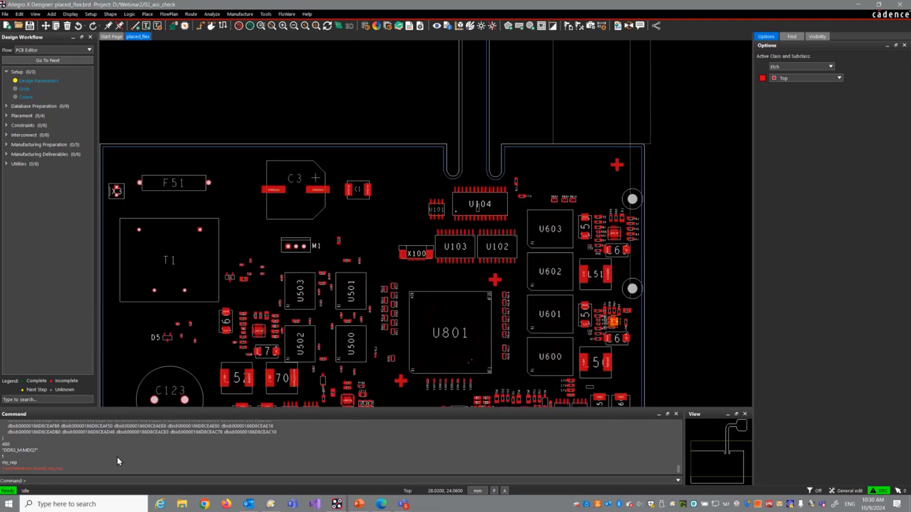
Step: Run the pp_rep console command to generate the pick-and-place report, look over the component list, and close the report
left_click(36, 480)
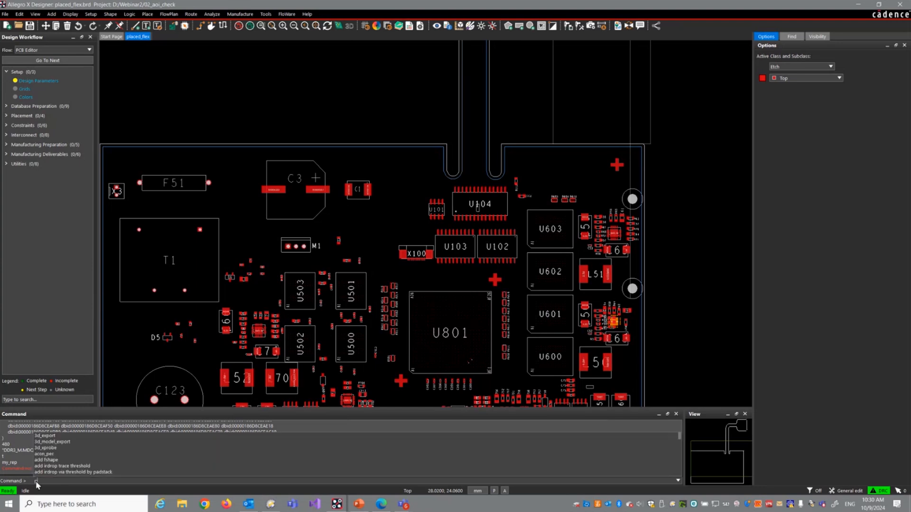
type("my_re")
key("Return")
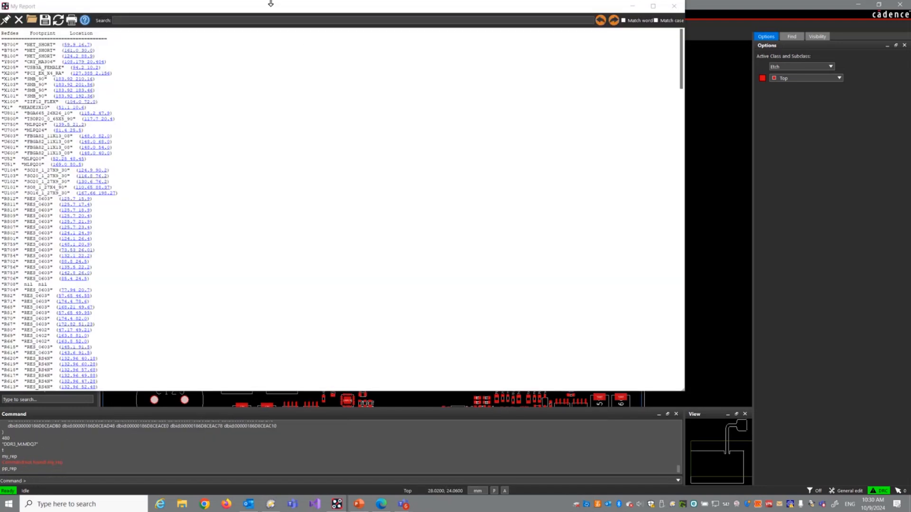
left_click_drag(267, 10, 344, 55)
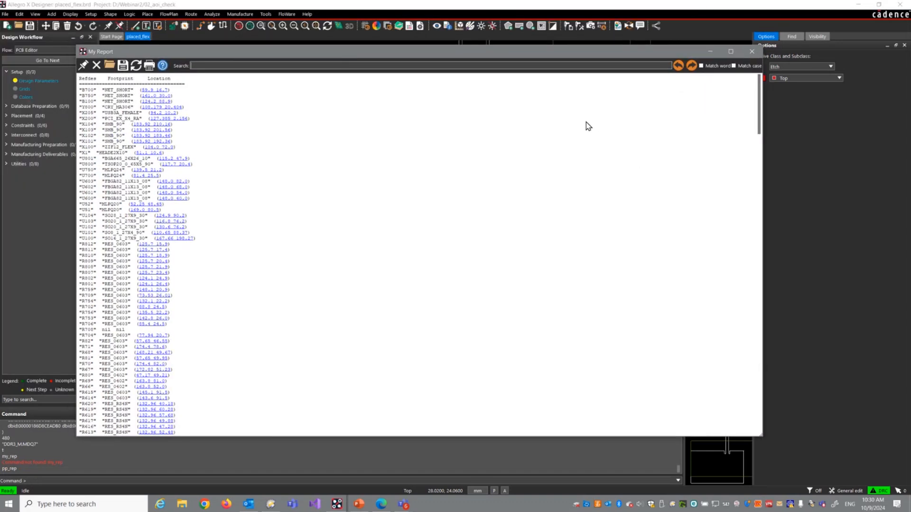
left_click(750, 53)
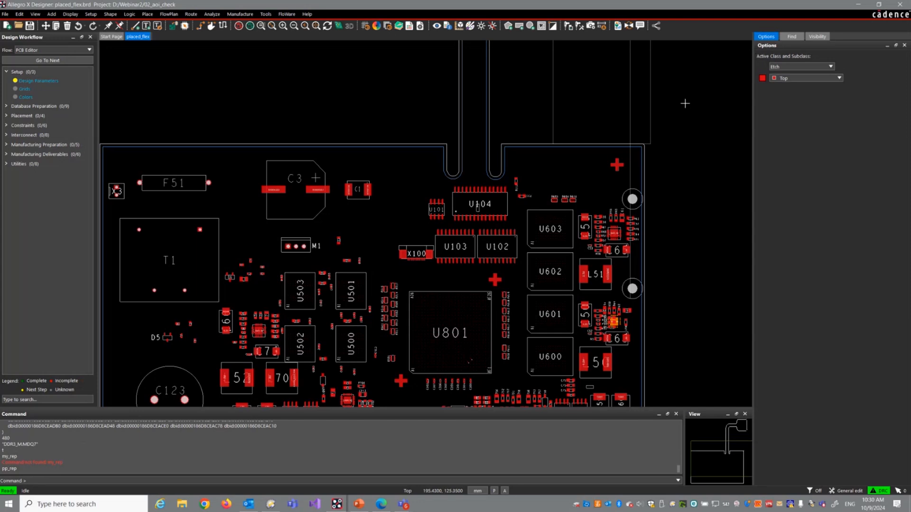
Step: Look through the FloWare modules offered in the Custom and Manufacture categories
left_click(286, 14)
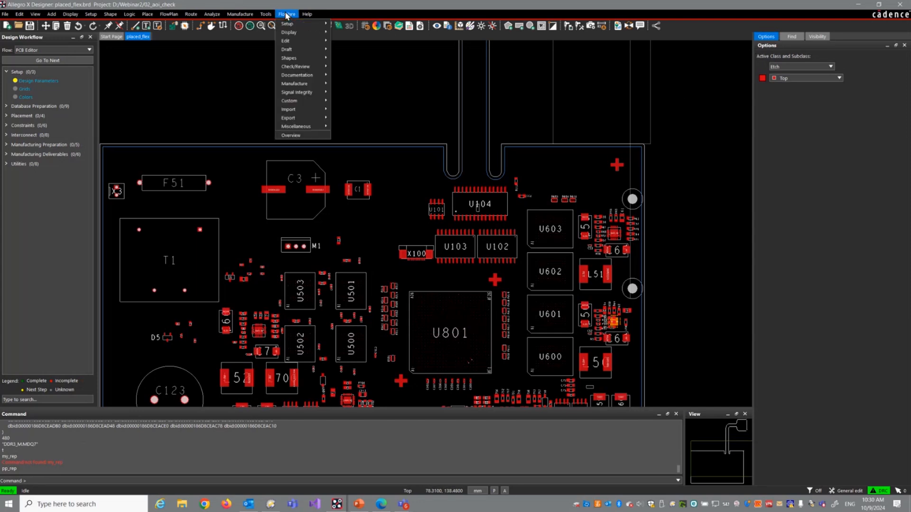
mouse_move(294, 104)
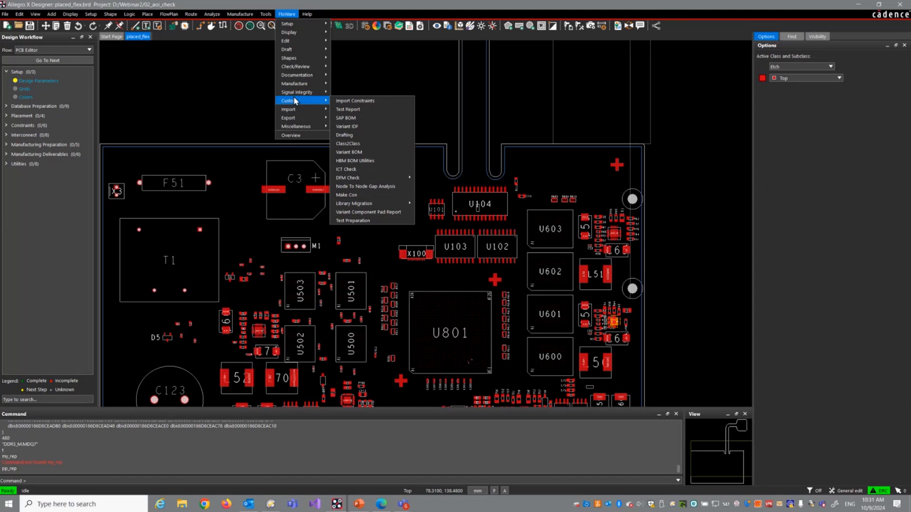
mouse_move(293, 88)
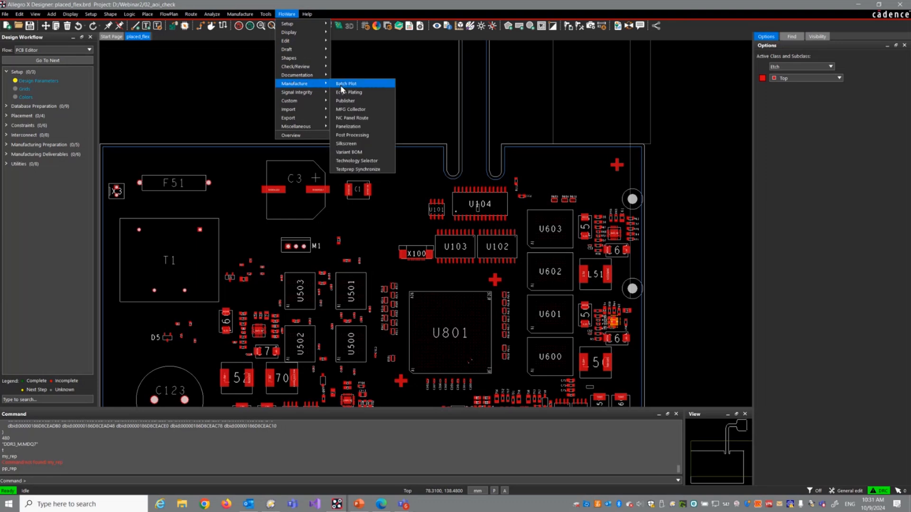
mouse_move(314, 41)
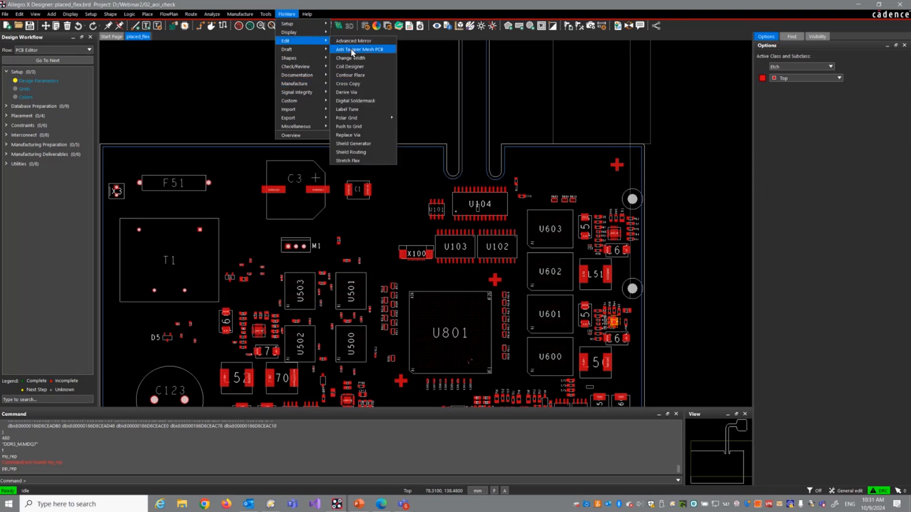
left_click(355, 49)
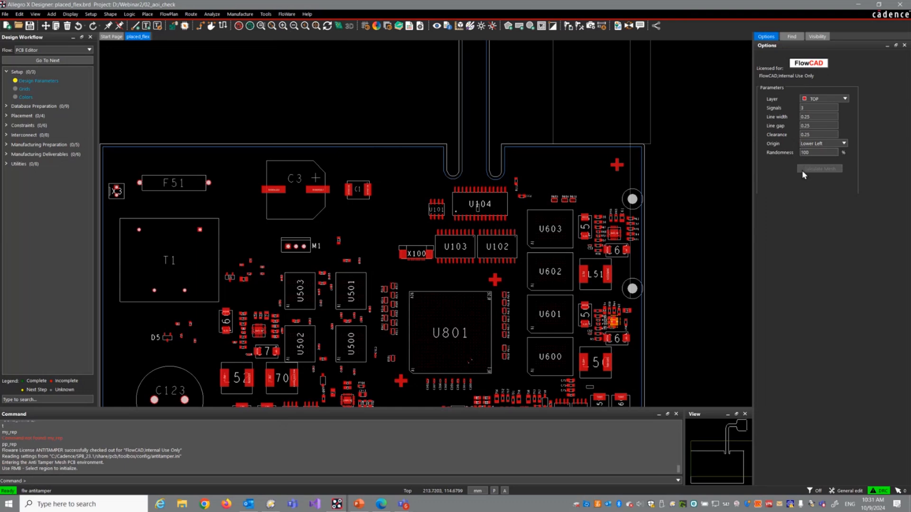
right_click(355, 113)
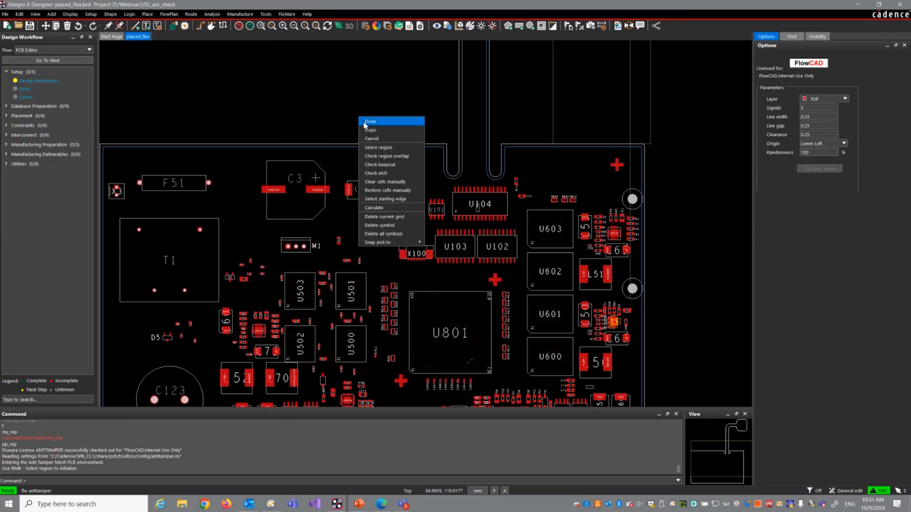
left_click(360, 119)
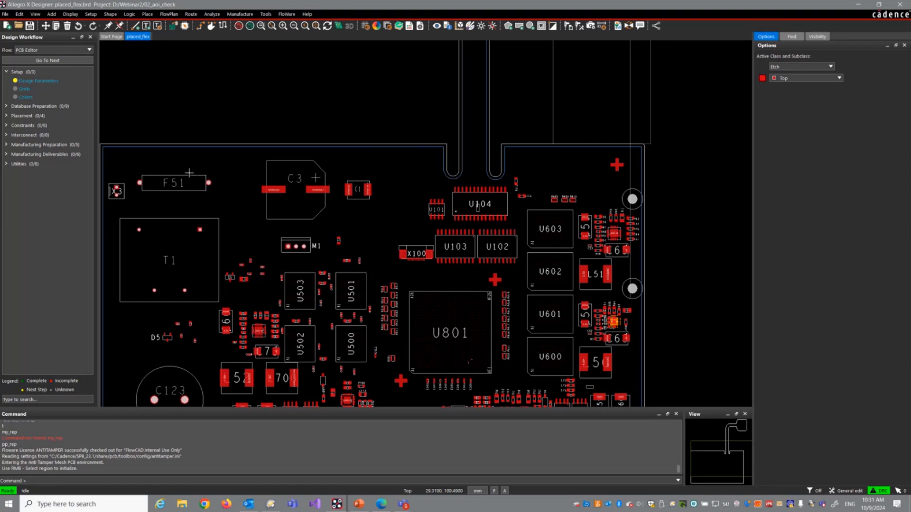
Step: Open the board demo.brd from the Webinar2\01_anti_tamper folder
left_click(5, 13)
left_click(19, 36)
left_click(479, 263)
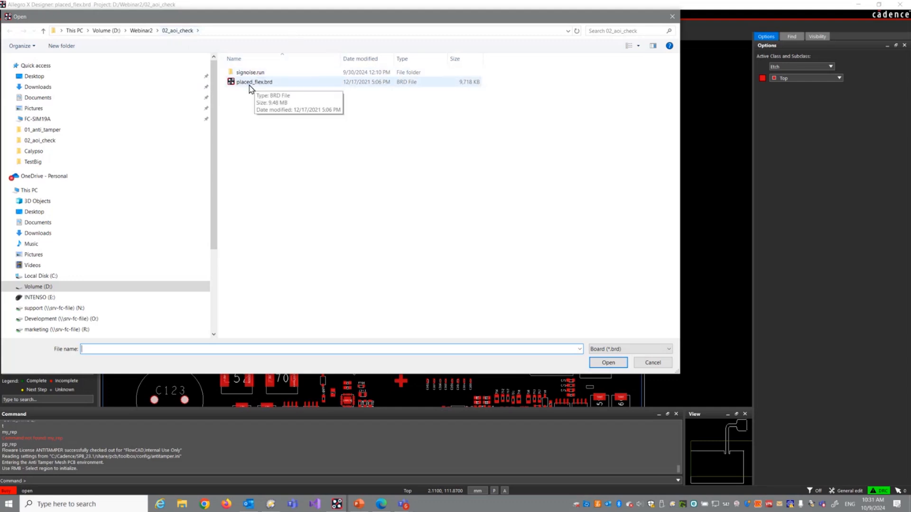
left_click(157, 31)
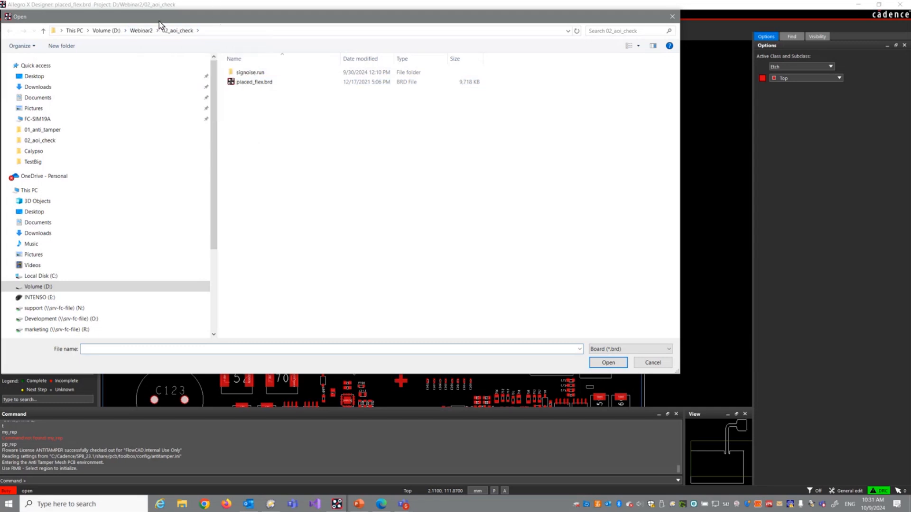
left_click(141, 31)
double_click(261, 74)
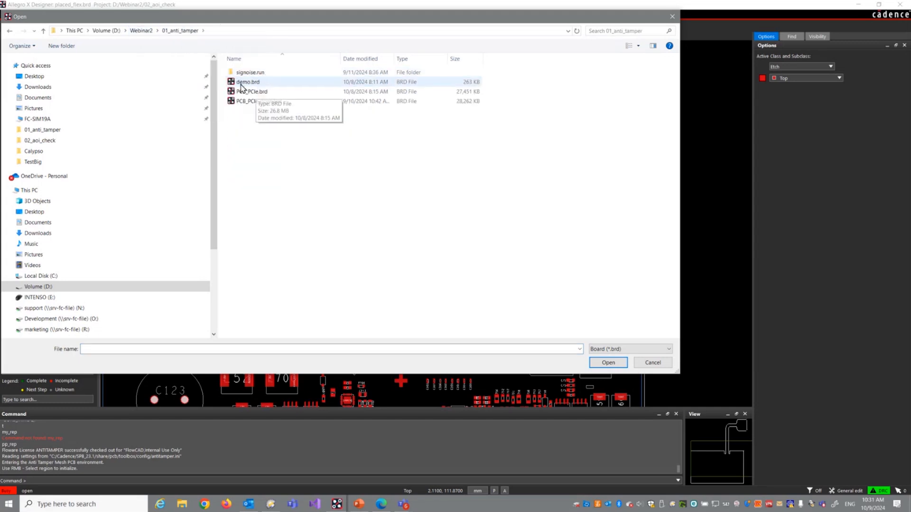
double_click(239, 83)
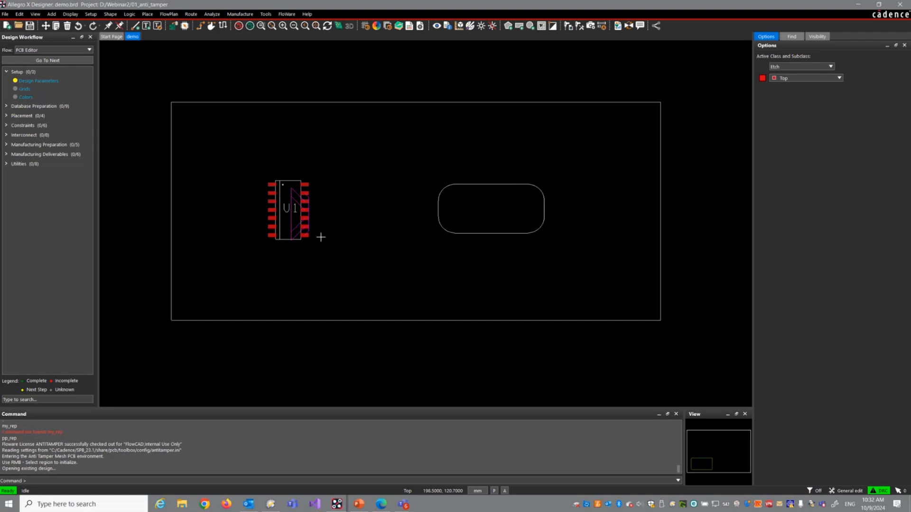
Step: Start FloWare's Anti Tamper Mesh PCB module and select the rectangular board outline as the mesh region
left_click(287, 14)
mouse_move(323, 39)
left_click(350, 46)
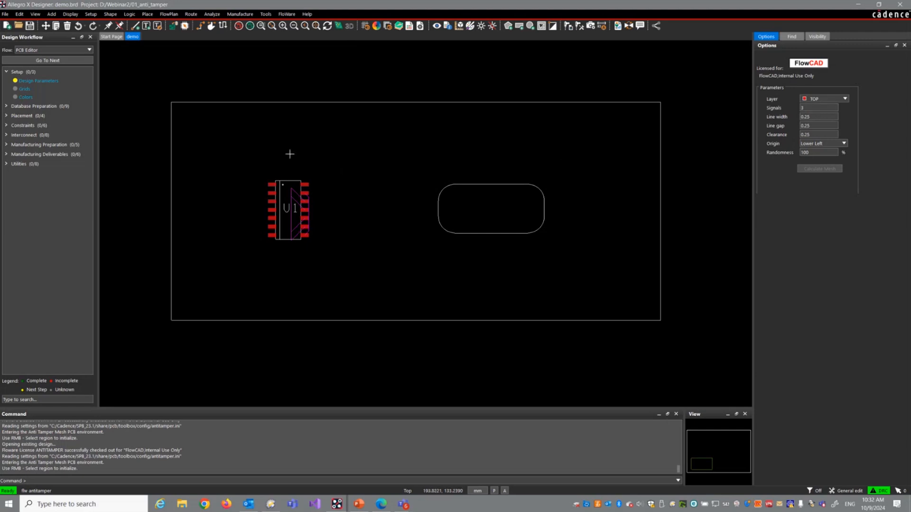
right_click(317, 154)
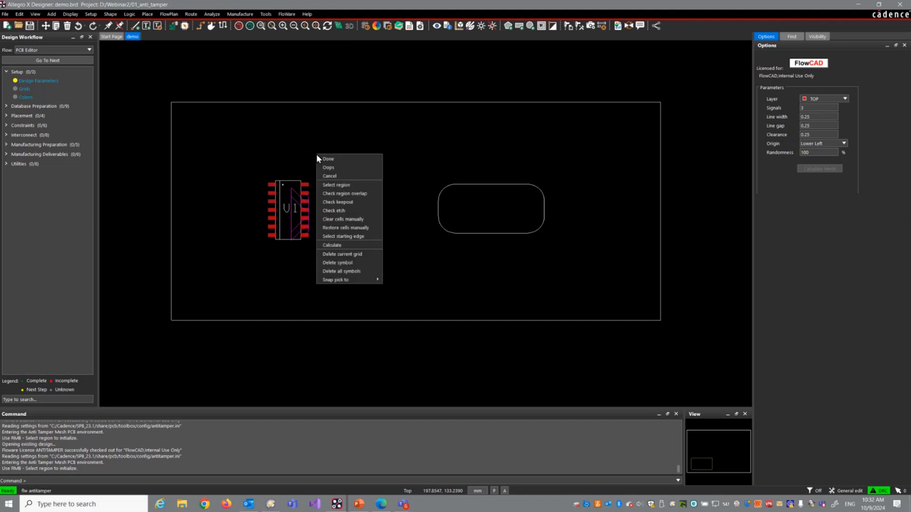
left_click(341, 185)
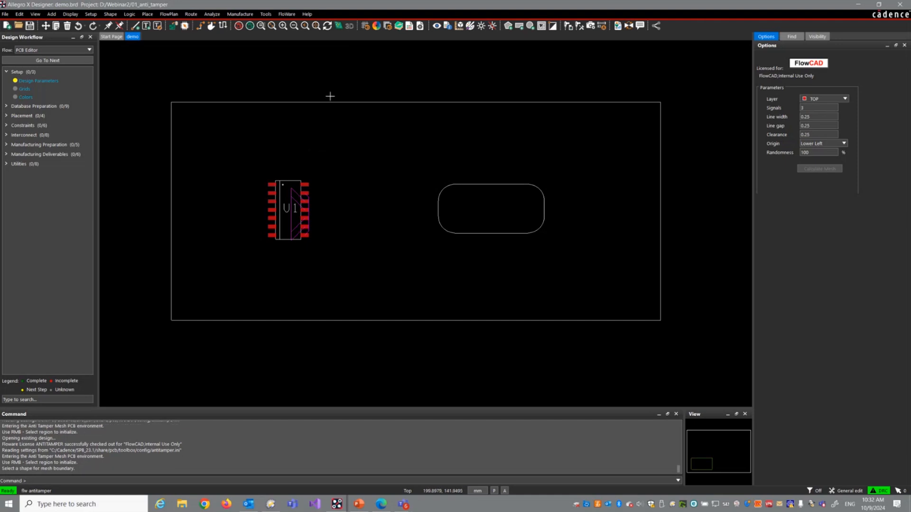
left_click(329, 102)
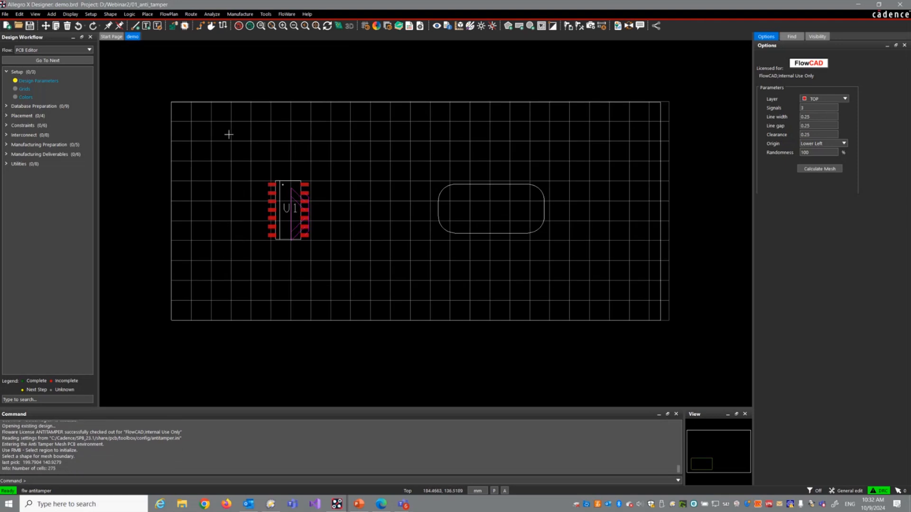
Step: Set the mesh's line width, line gap and clearance to 0.20 each
left_click(825, 116)
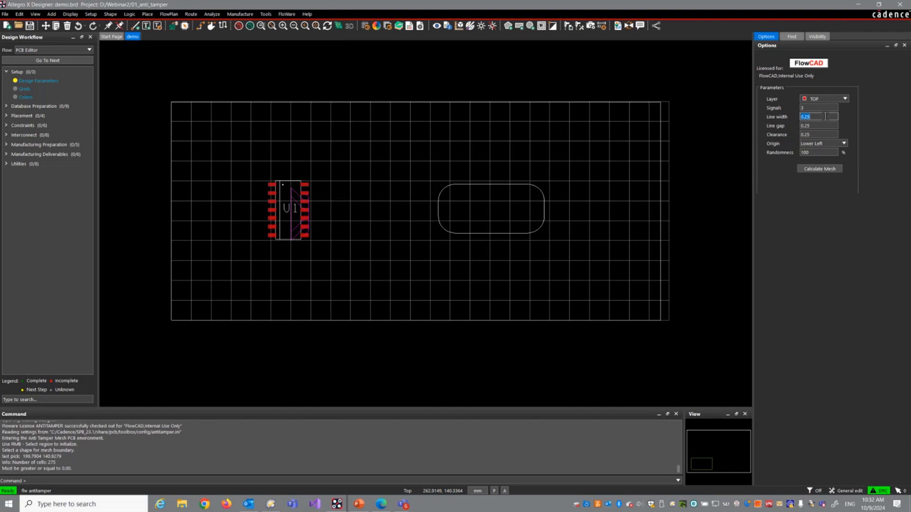
left_click(820, 108)
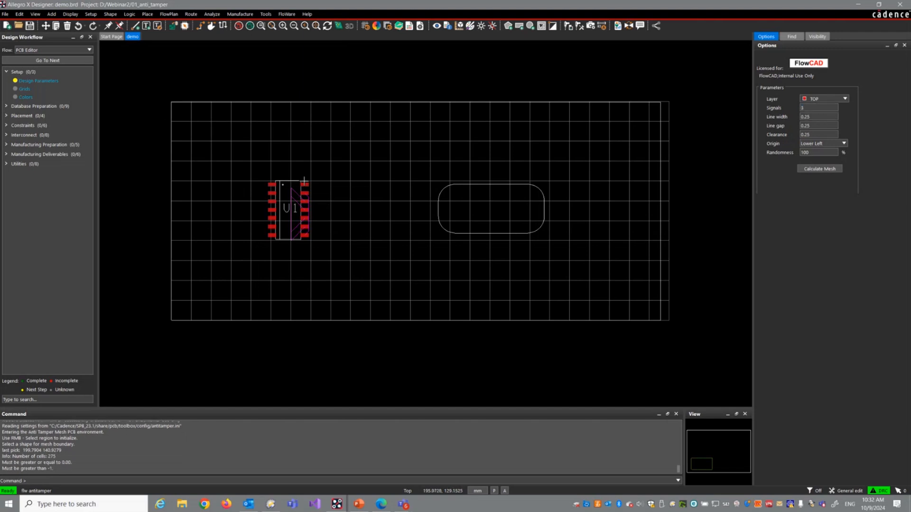
left_click(827, 118)
type("0.")
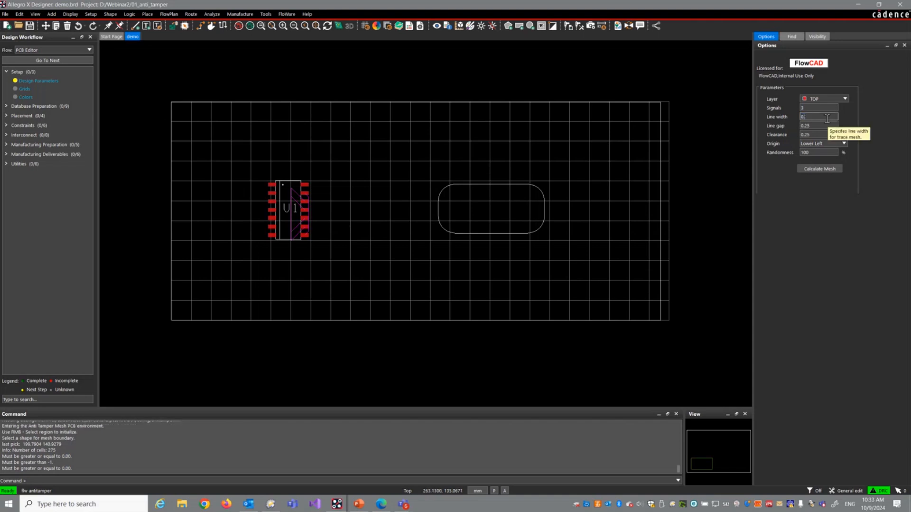
type("2")
key("Tab")
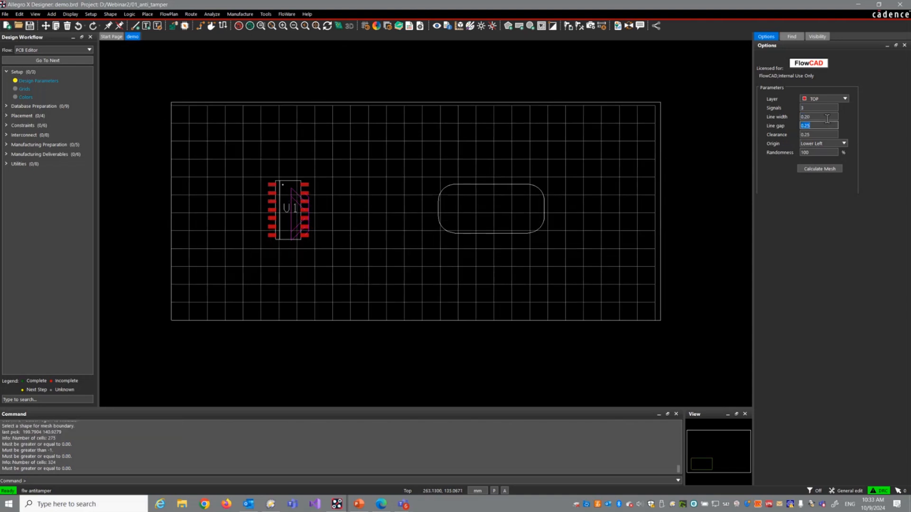
type("0.2")
key("Tab")
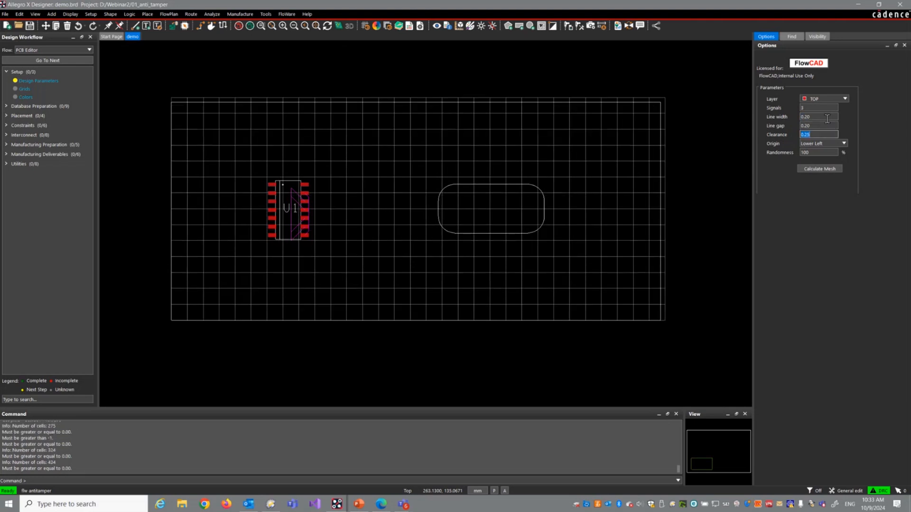
type("0.2")
key("Tab")
Step: Try Upper Left as the mesh grid's origin, and switch the origin back to Lower Left
left_click(845, 143)
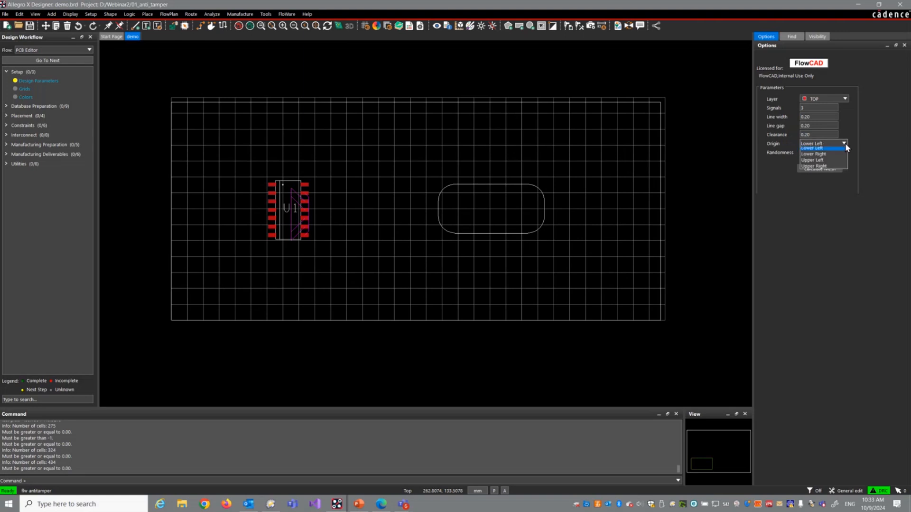
left_click(830, 162)
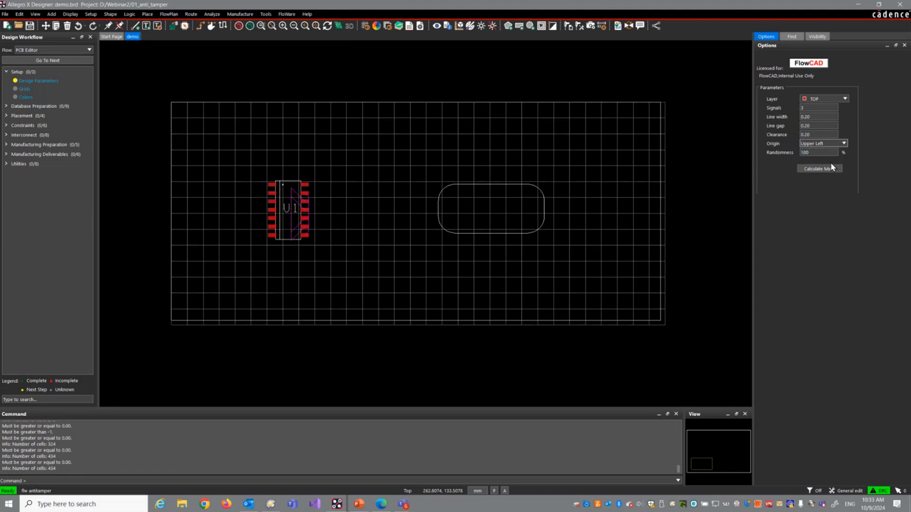
left_click(844, 143)
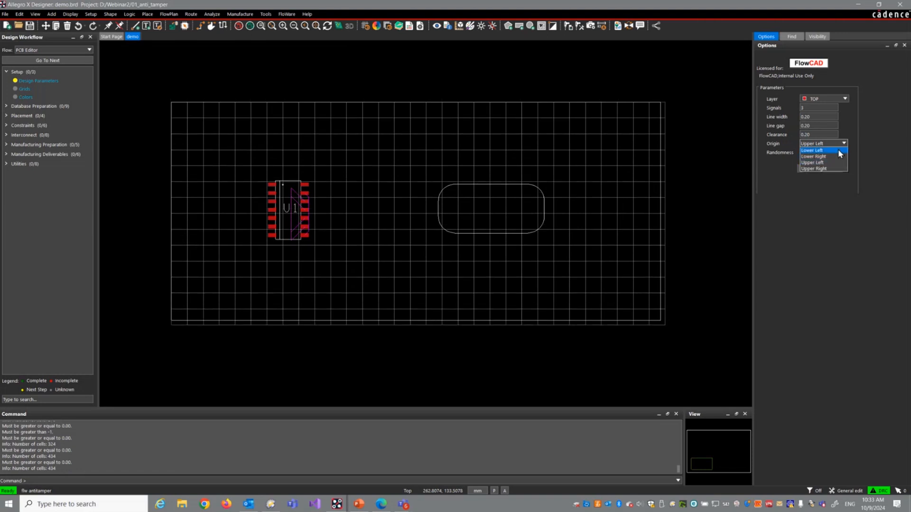
left_click(837, 150)
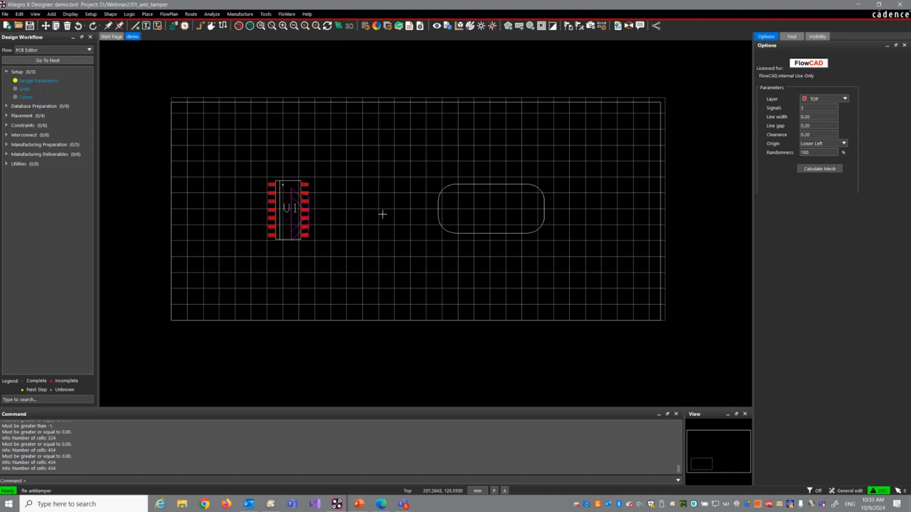
Step: Manually clear a three-by-three block of mesh cells in the lower middle of the board, and restore those cells
right_click(393, 248)
left_click(425, 310)
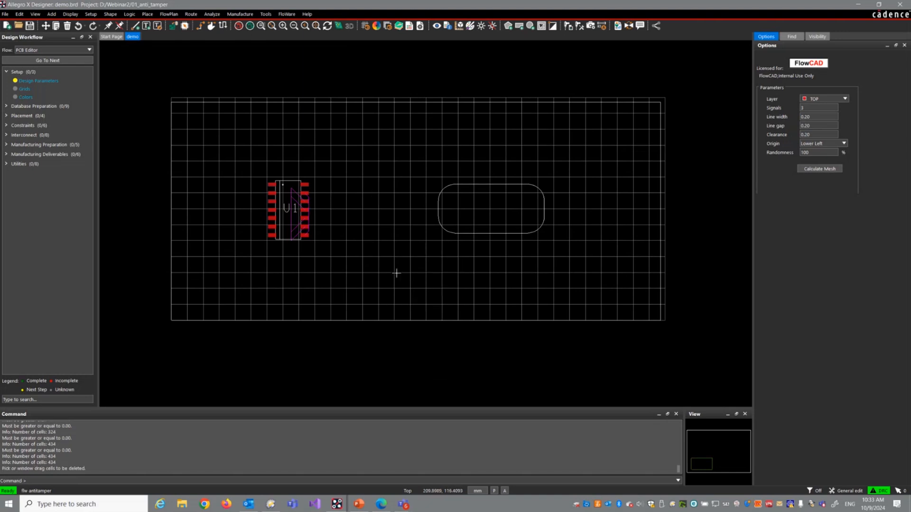
left_click_drag(380, 267, 415, 301)
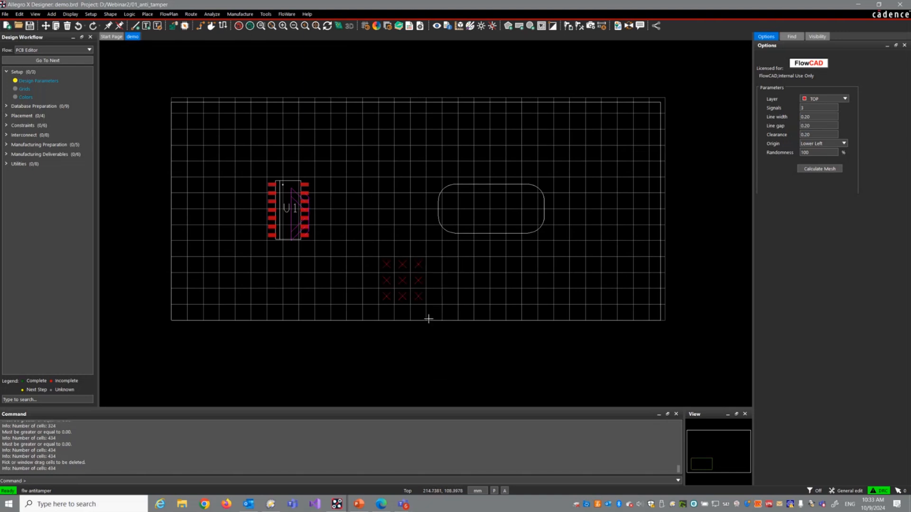
right_click(437, 269)
left_click(455, 343)
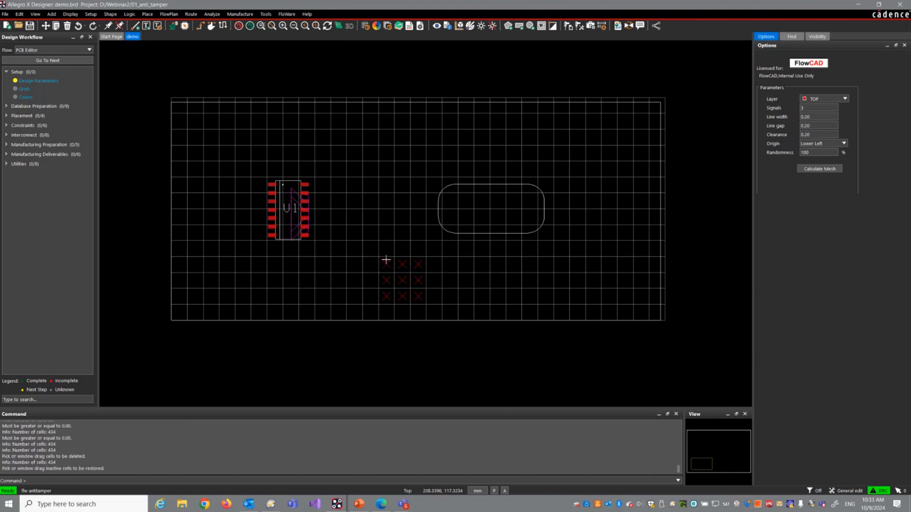
left_click_drag(394, 276, 449, 312)
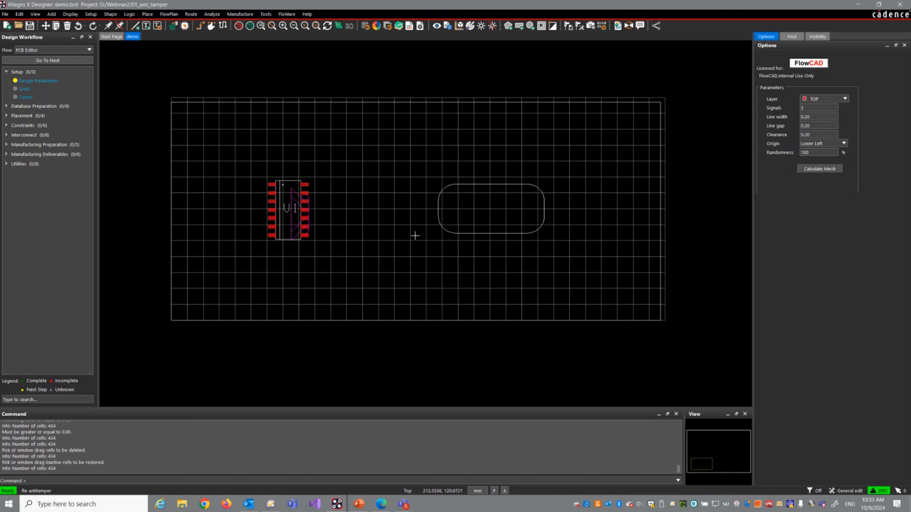
Step: Exclude the mesh cells overlapping the region boundary and those touching the rounded keepout shape
right_click(431, 70)
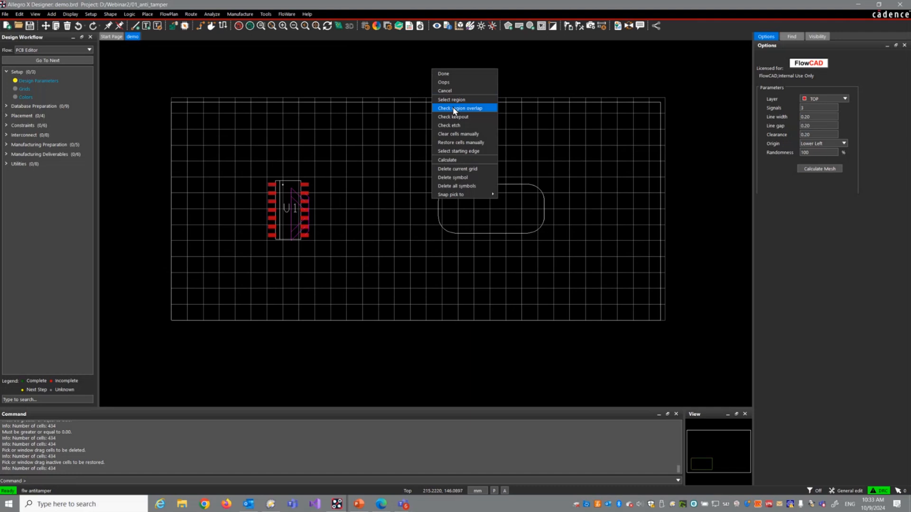
left_click(453, 109)
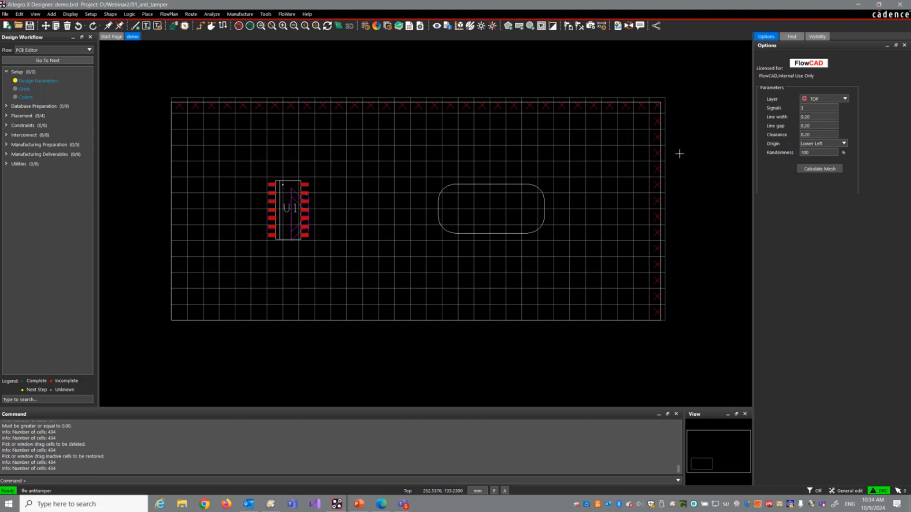
right_click(691, 124)
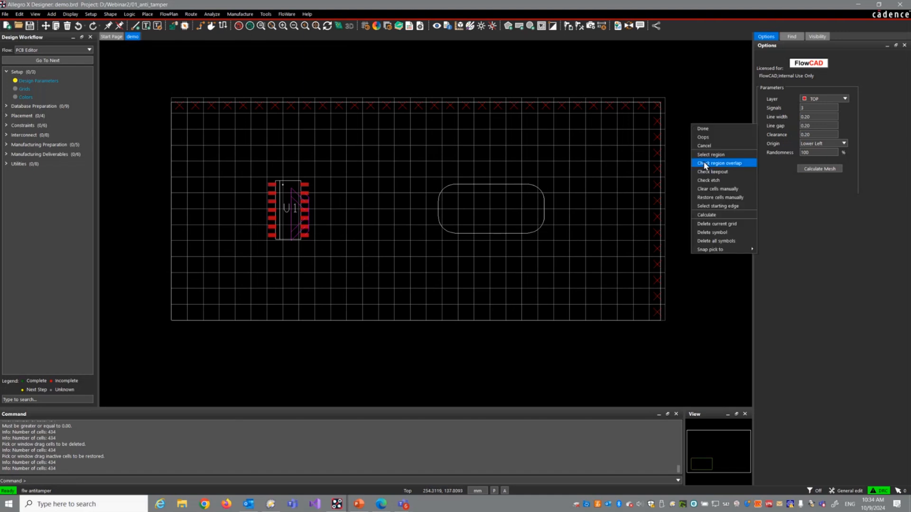
left_click(709, 172)
left_click(533, 185)
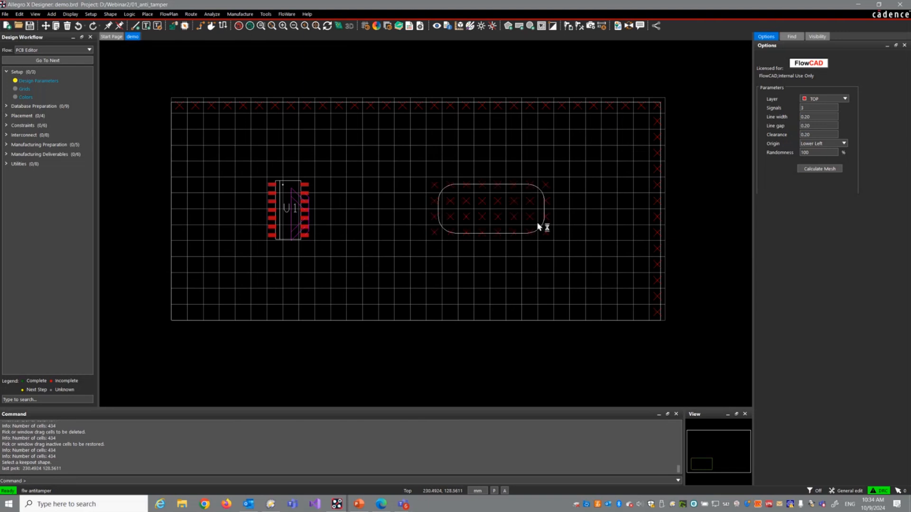
Step: Run the etch check to exclude the mesh cells that collide with U1's pads
right_click(373, 150)
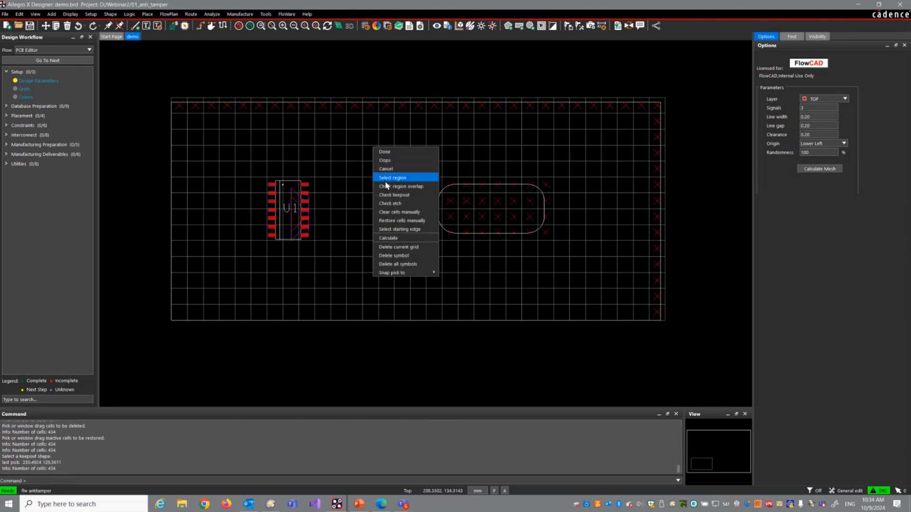
left_click(393, 206)
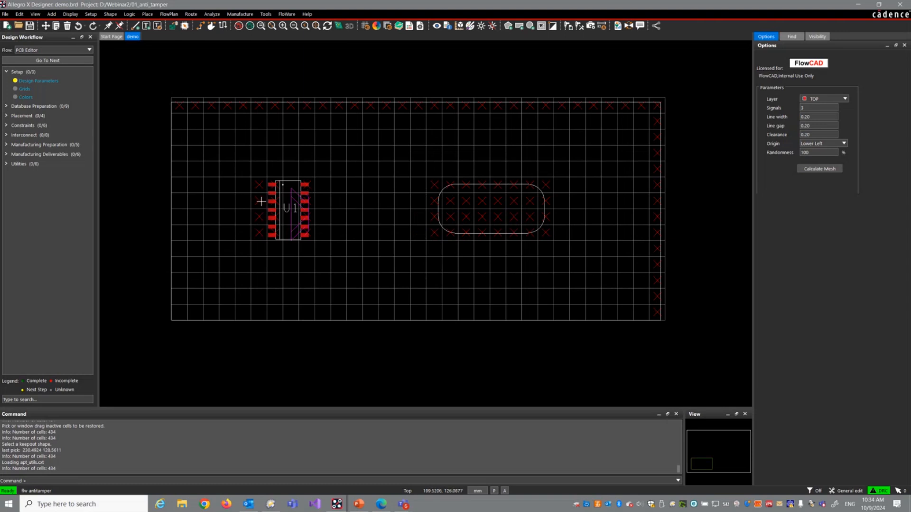
scroll(261, 202, "up", 2)
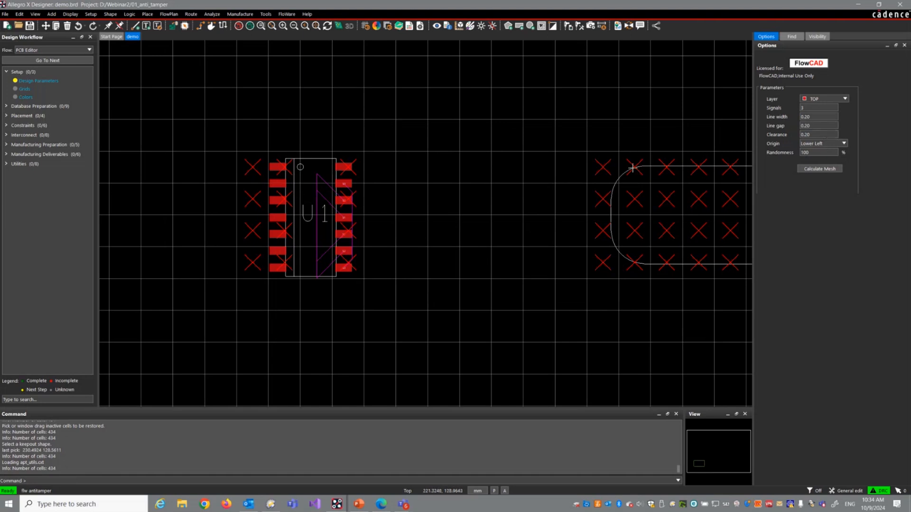
scroll(416, 166, "down", 2)
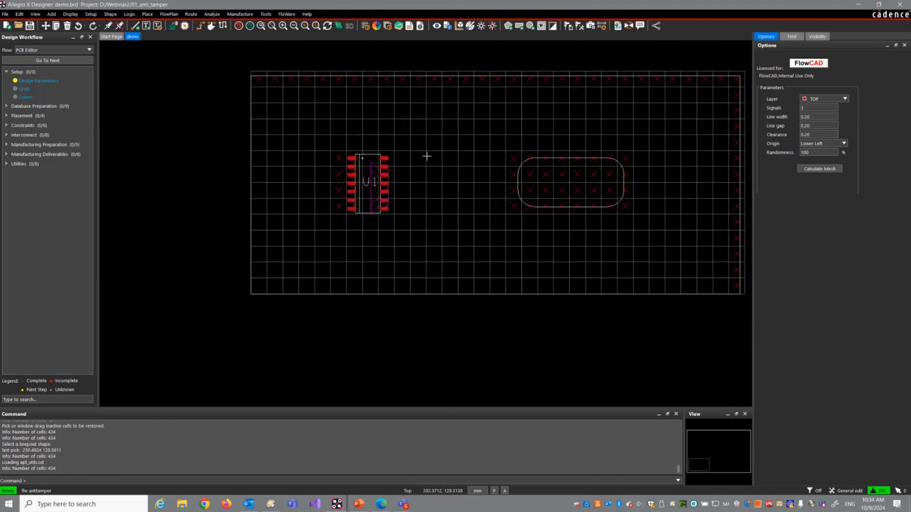
Step: Manually clear a two-by-two block of mesh cells in the lower middle of the board
right_click(455, 246)
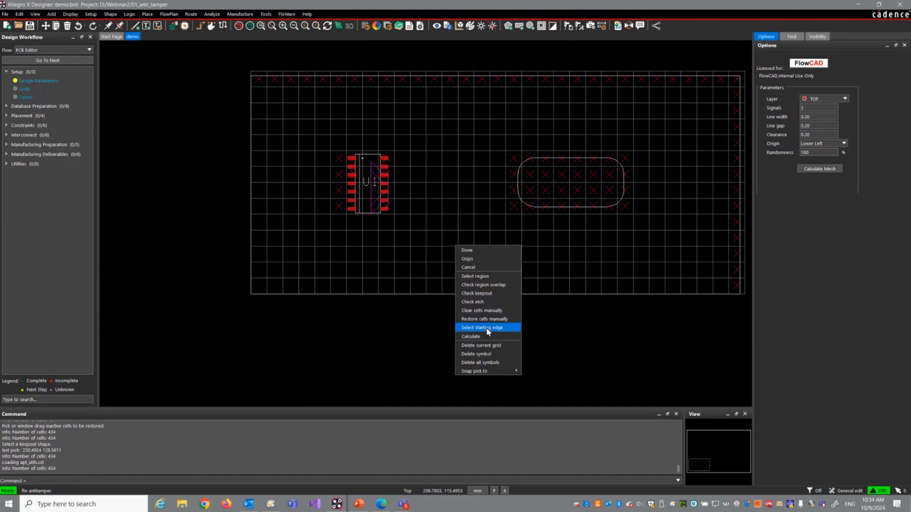
left_click(481, 310)
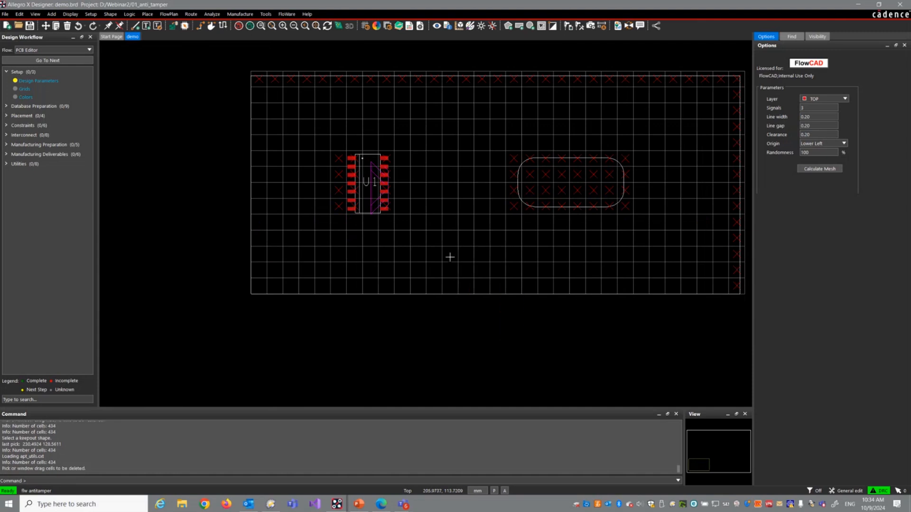
left_click_drag(450, 257, 468, 279)
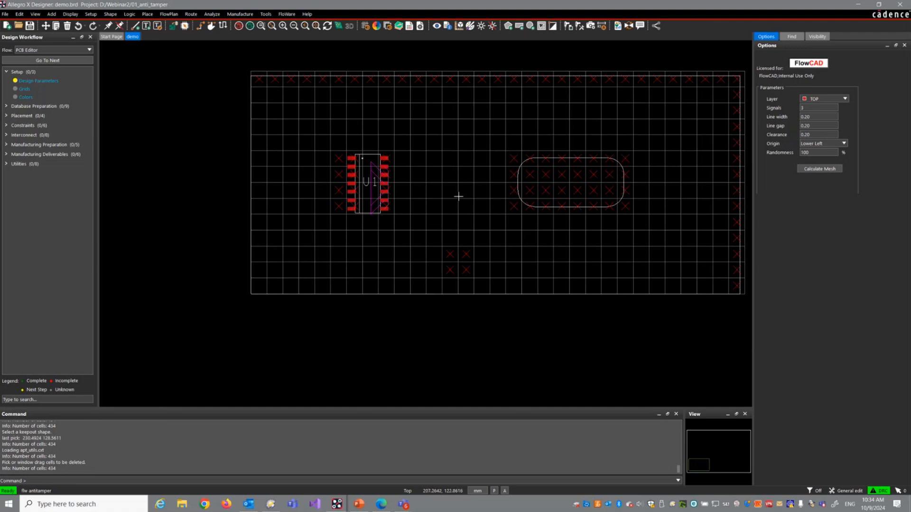
Step: Set the cell edge beside U1's right-hand pins as the starting edge and calculate the mesh
scroll(435, 175, "up", 2)
right_click(375, 175)
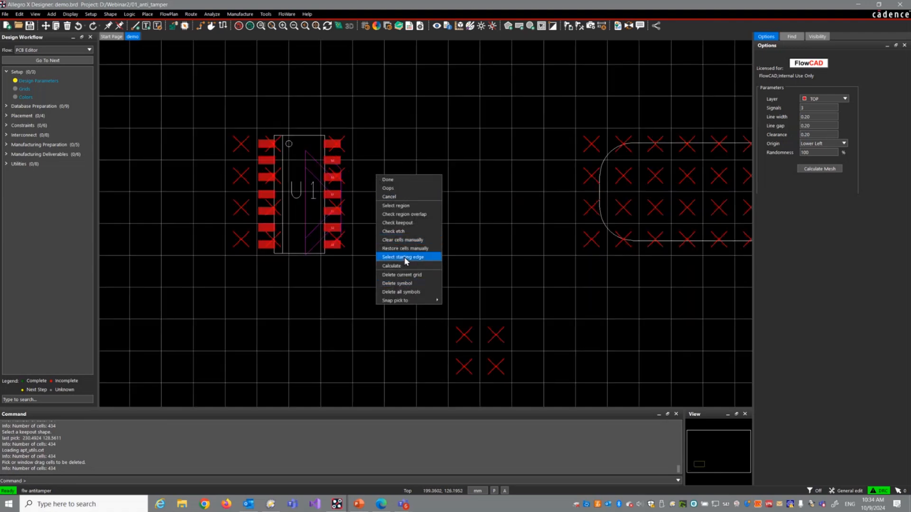
left_click(406, 258)
left_click(357, 174)
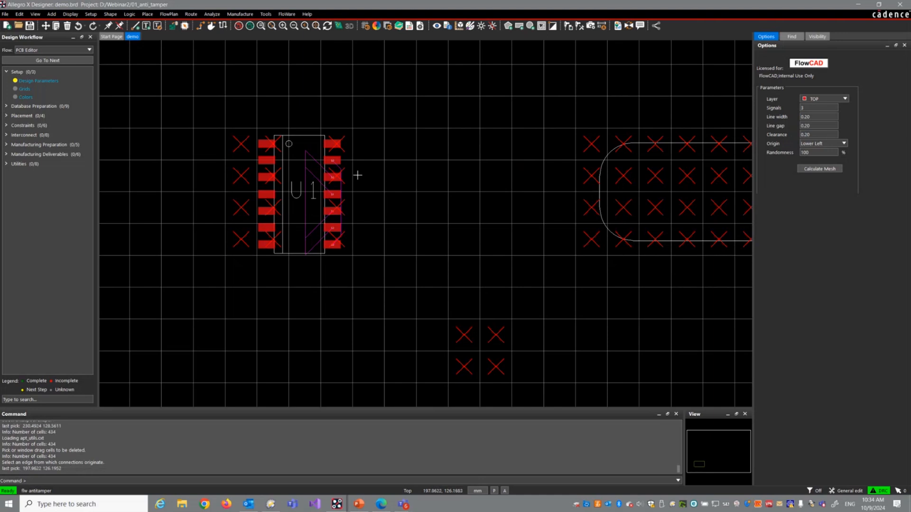
left_click(814, 170)
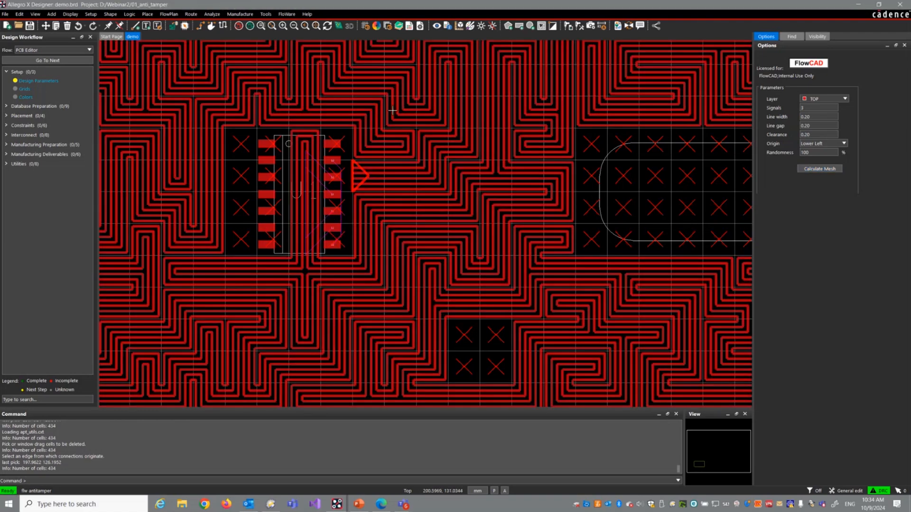
Step: Finish the Anti Tamper Mesh command and clean up the grid cells
right_click(392, 110)
left_click(397, 115)
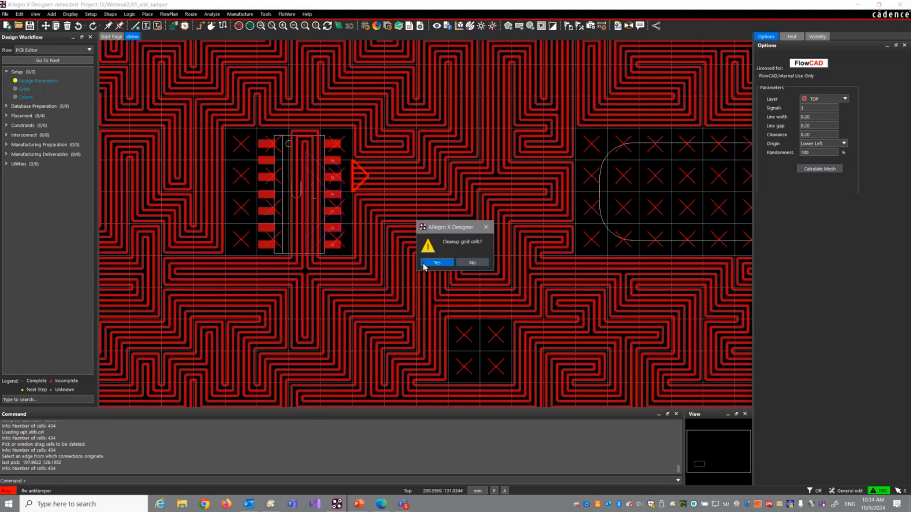
left_click(437, 262)
Step: Route the three upper mesh trace ends to U1's upper S3, S2 and S1 pads on the Top layer
scroll(351, 159, "up", 2)
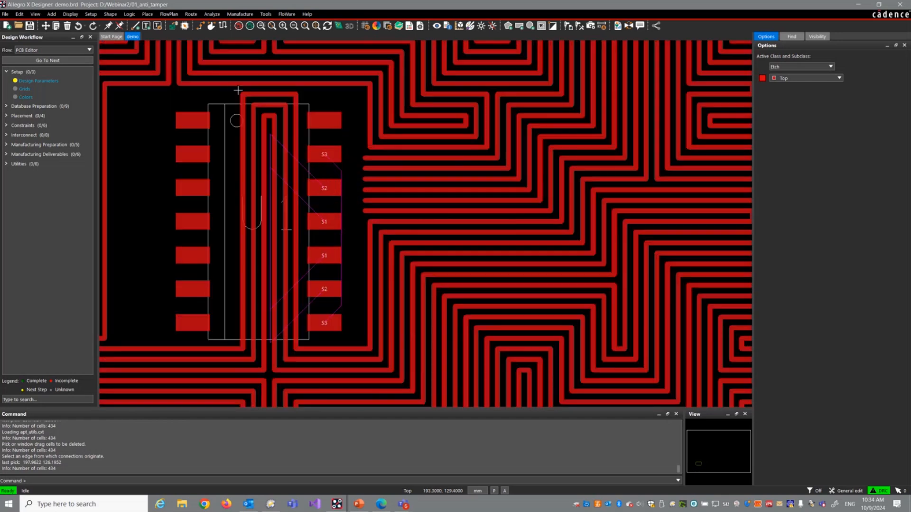
left_click(199, 26)
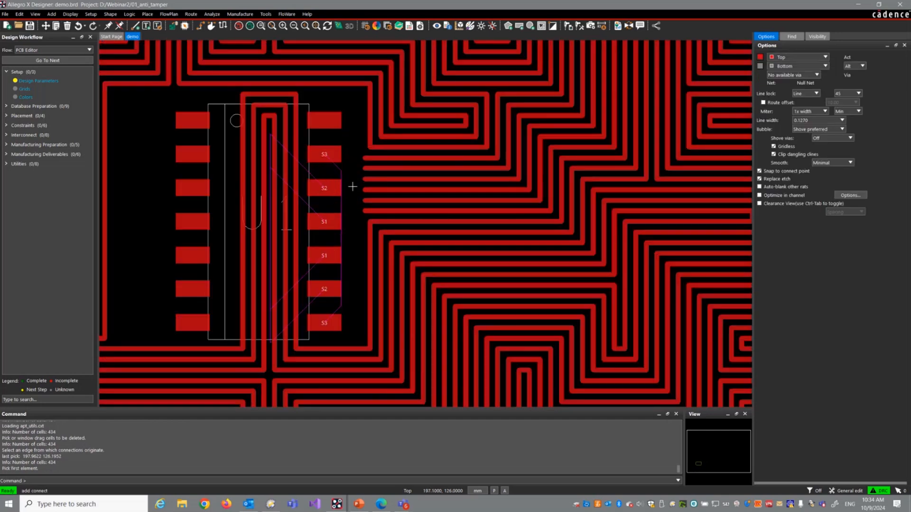
left_click(366, 158)
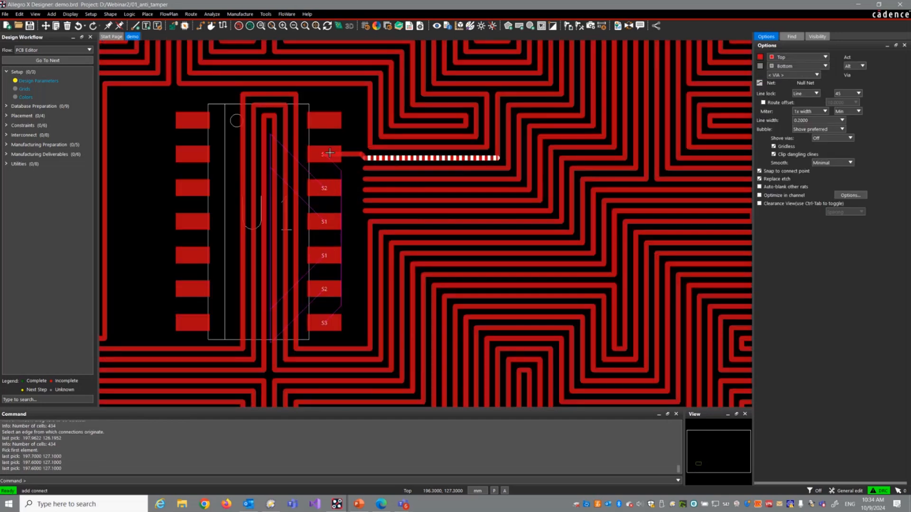
left_click(324, 152)
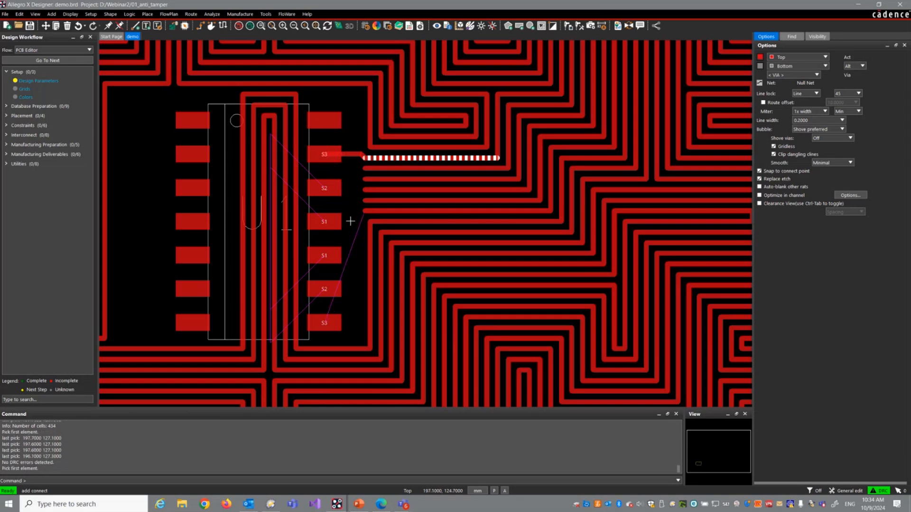
left_click(364, 169)
left_click(333, 190)
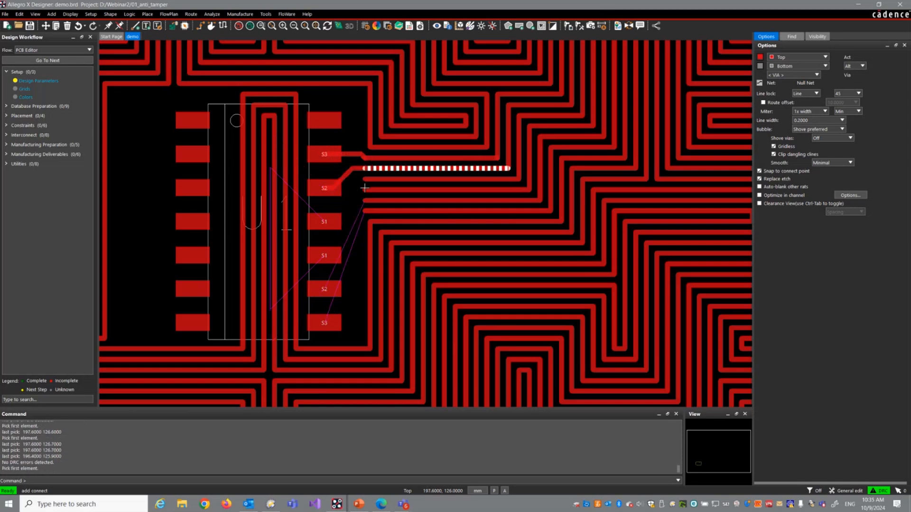
left_click(363, 182)
left_click(365, 178)
left_click(330, 220)
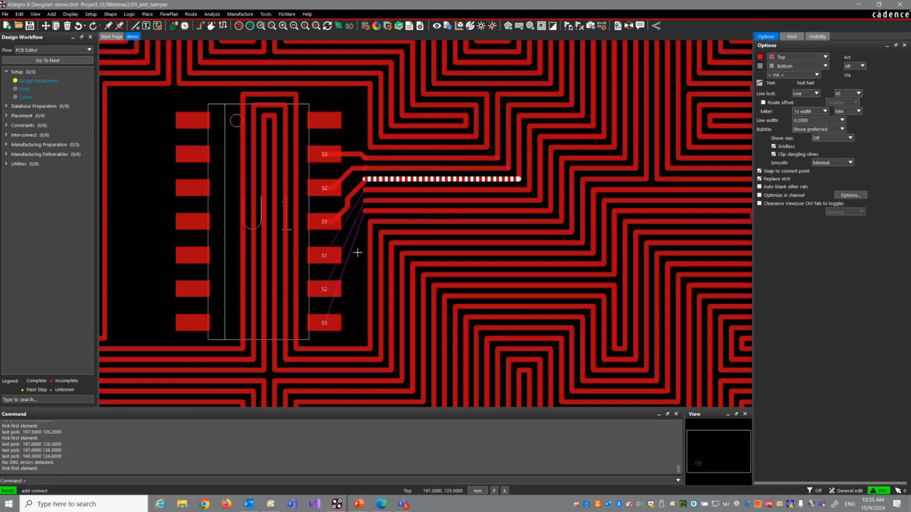
right_click(357, 252)
left_click(366, 257)
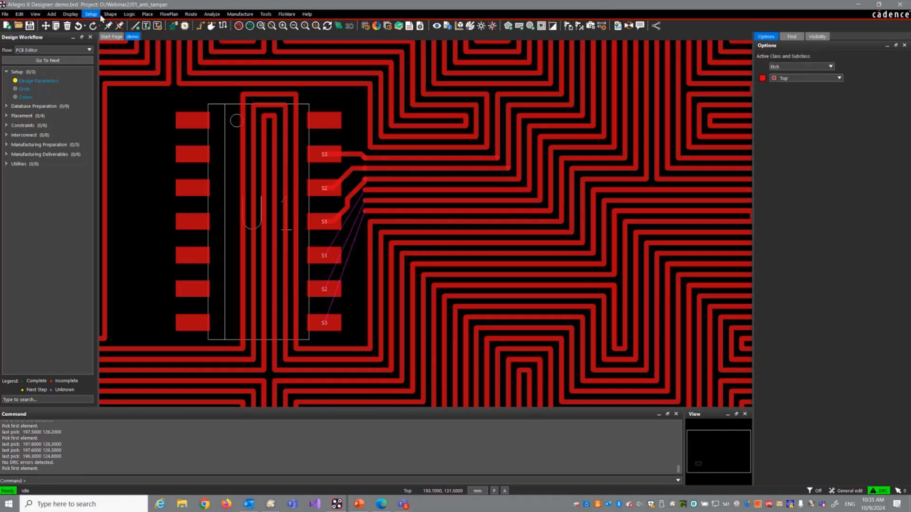
Step: Show the element information for net S3 and examine its path through the mesh around U1
left_click(70, 14)
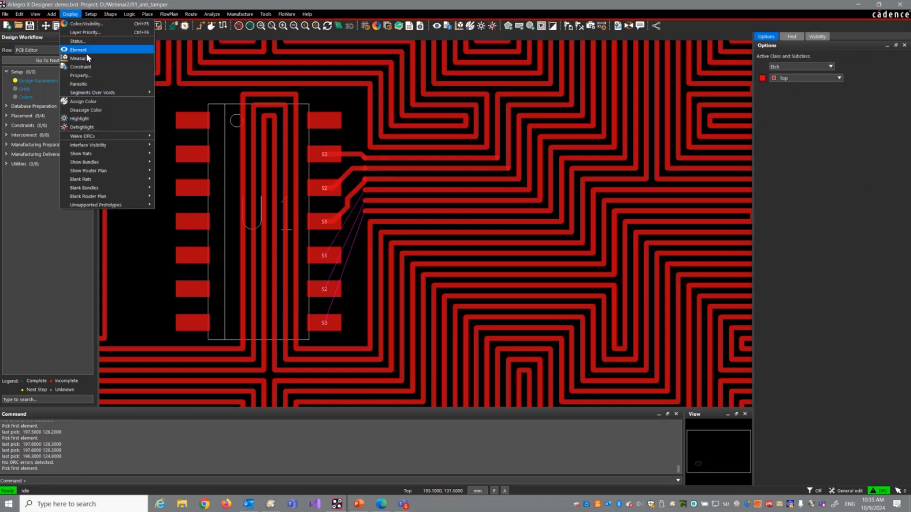
left_click(85, 50)
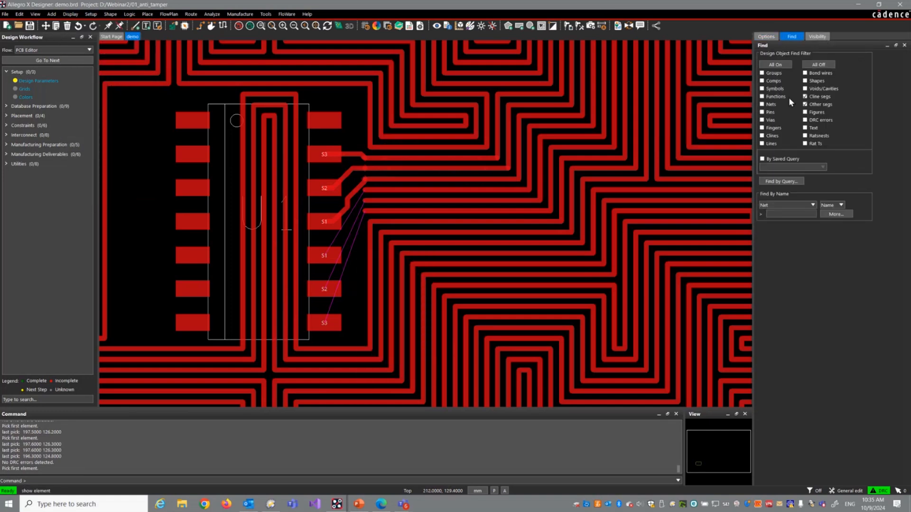
left_click(770, 104)
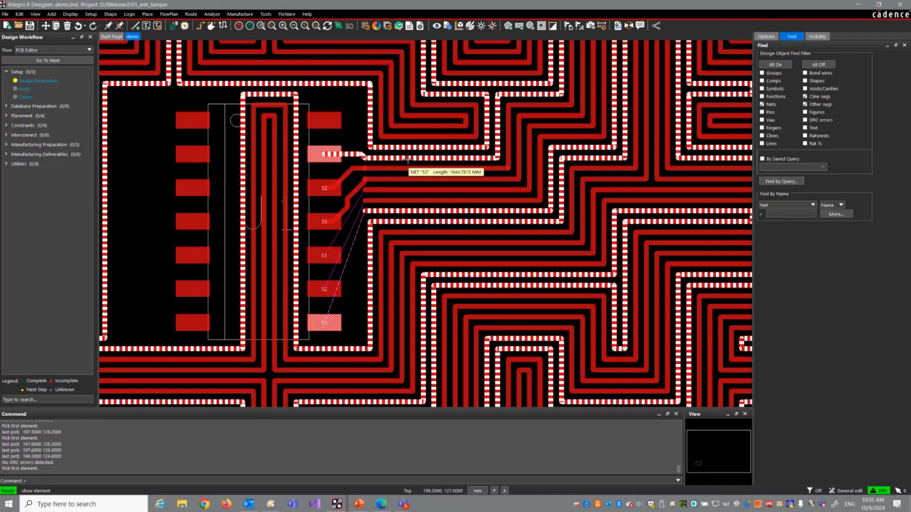
left_click(408, 155)
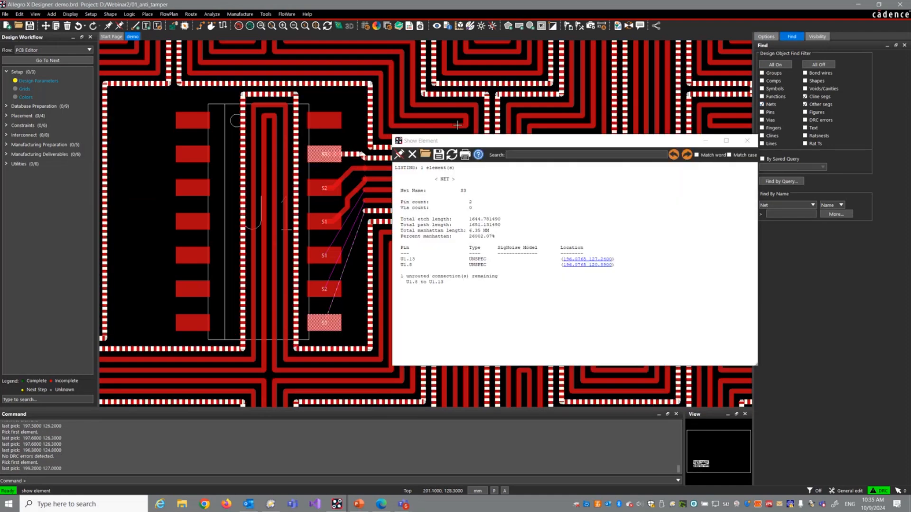
left_click_drag(488, 142, 727, 185)
scroll(341, 151, "down", 1)
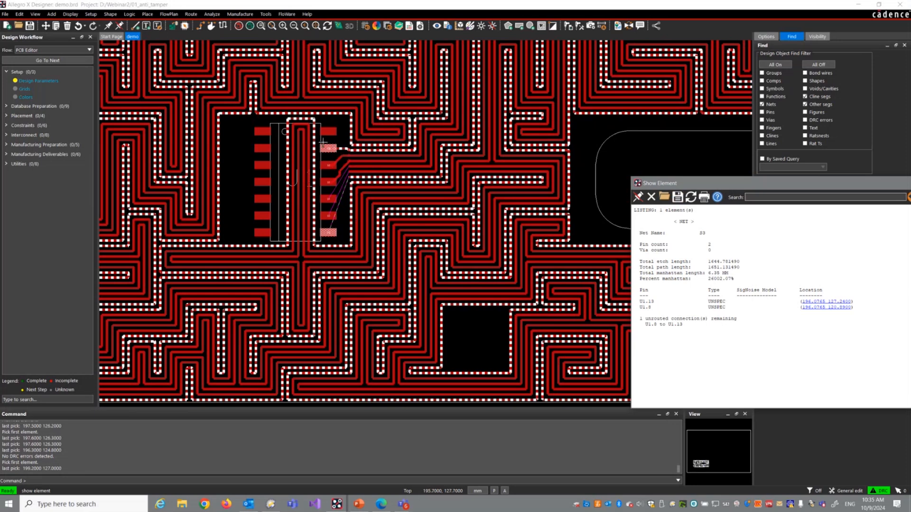
Step: Examine net S3's highlighted path across the whole mesh, close its element information and end the command
scroll(321, 147, "down", 1)
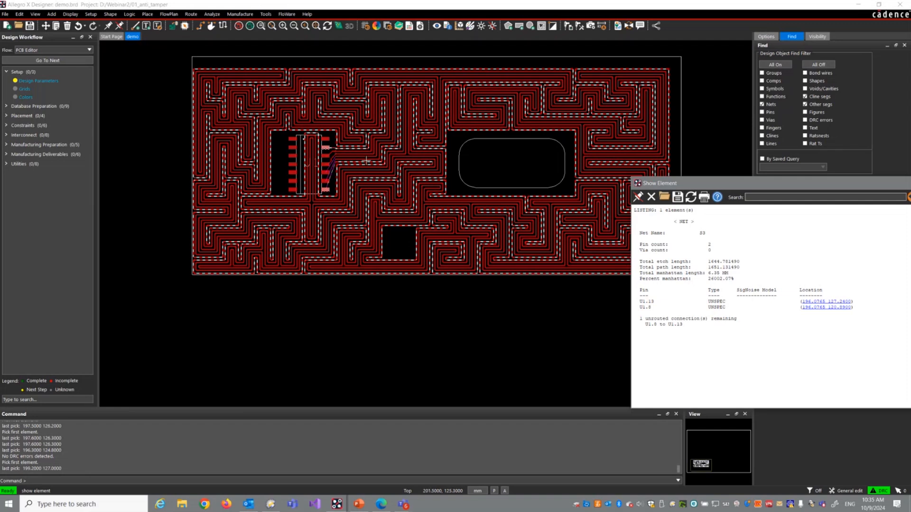
left_click_drag(777, 184, 767, 183)
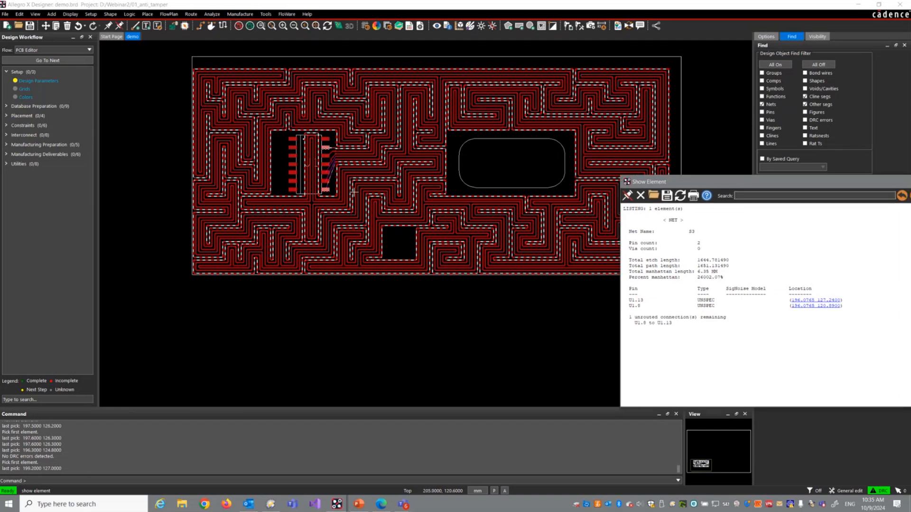
scroll(340, 159, "up", 1)
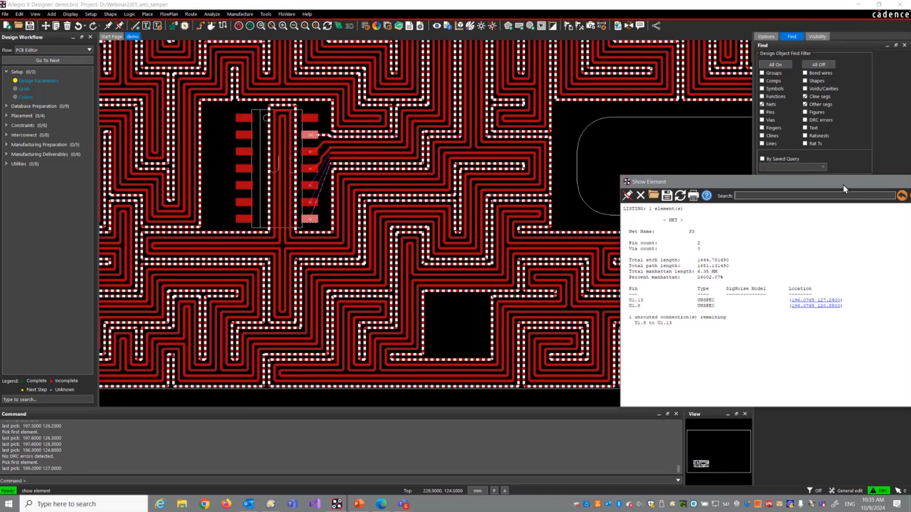
left_click_drag(842, 184, 490, 175)
left_click(623, 171)
right_click(439, 141)
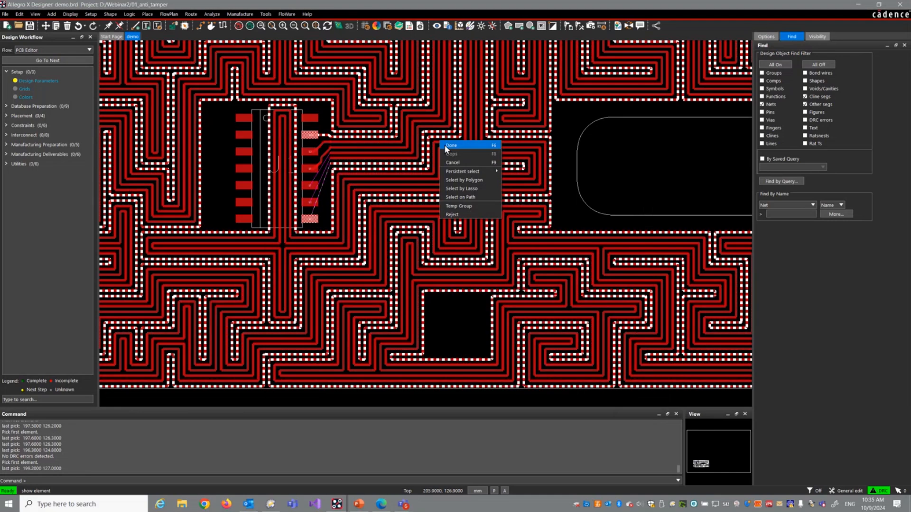
key("Escape")
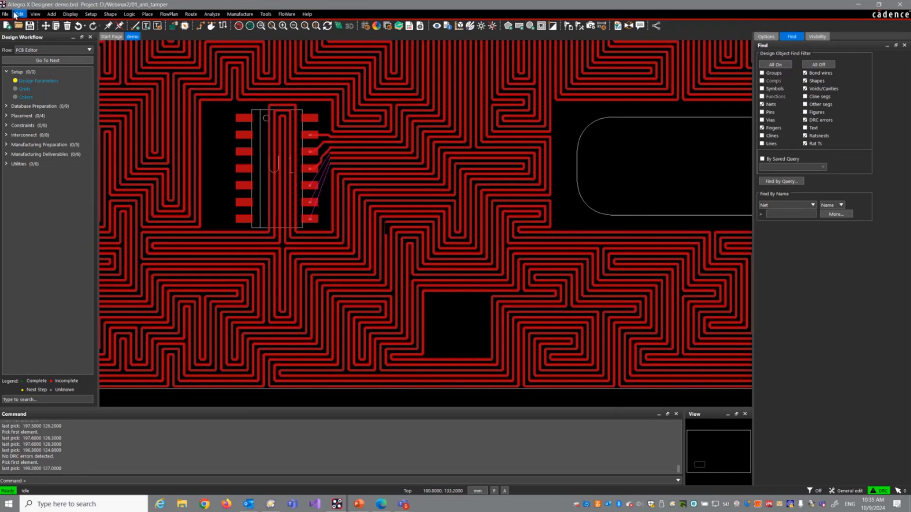
Step: Open PCB_PCIe.brd from the 01_anti_tamper folder without saving the changes to demo.brd
left_click(5, 14)
left_click(15, 34)
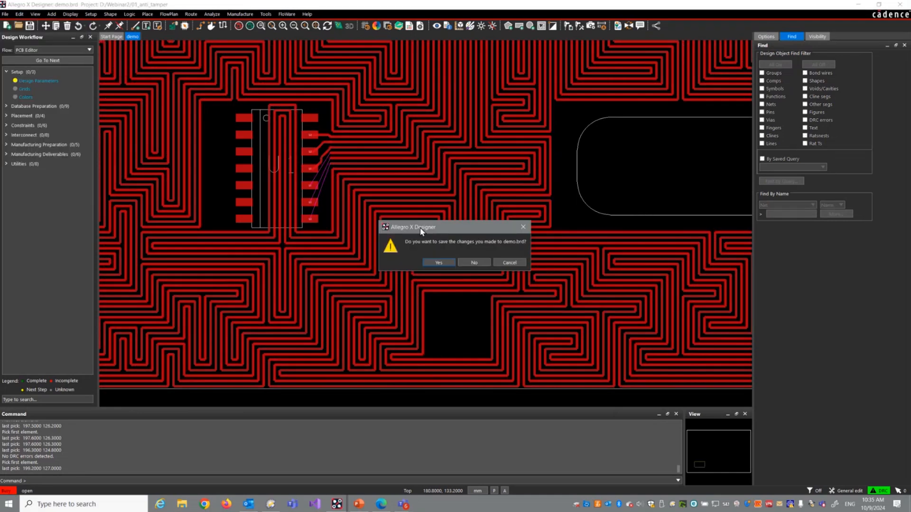
left_click(485, 263)
left_click(245, 92)
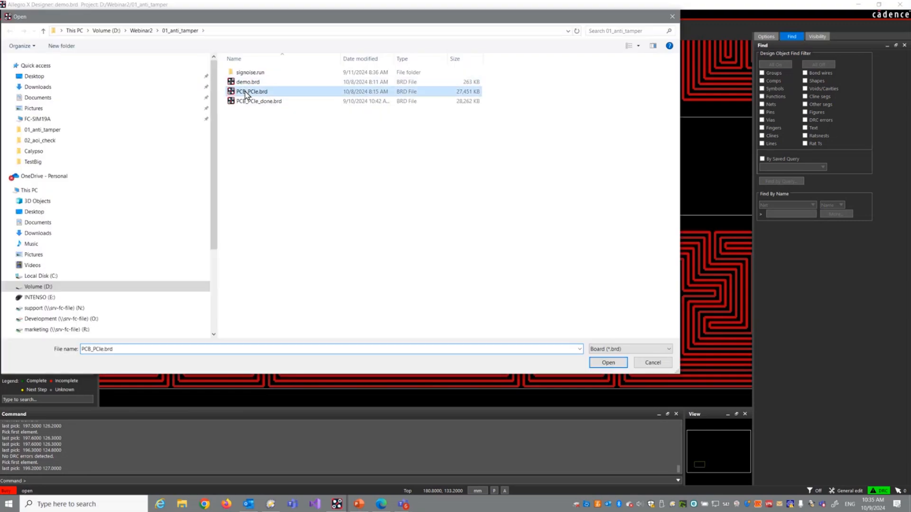
double_click(245, 92)
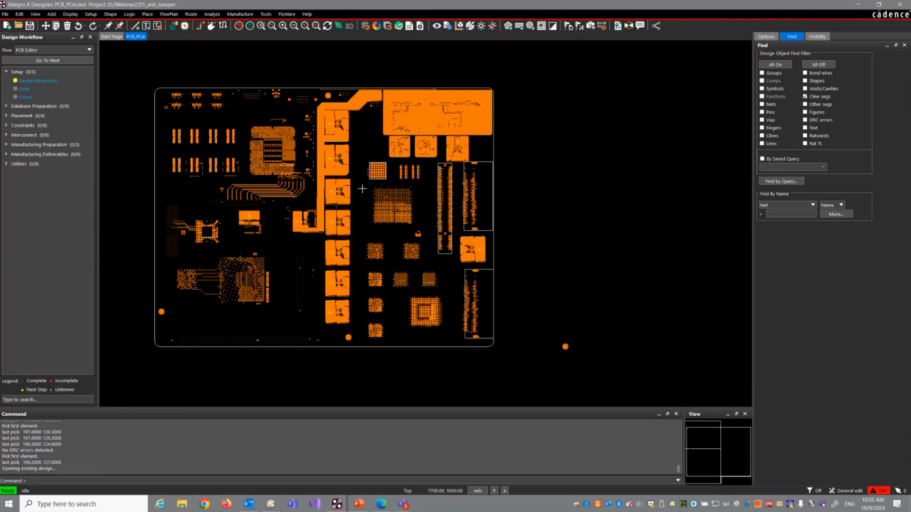
Step: Examine the outlined BGA beside the power shapes and its SIG1, SIG2 and SIG3 pads
scroll(351, 163, "up", 2)
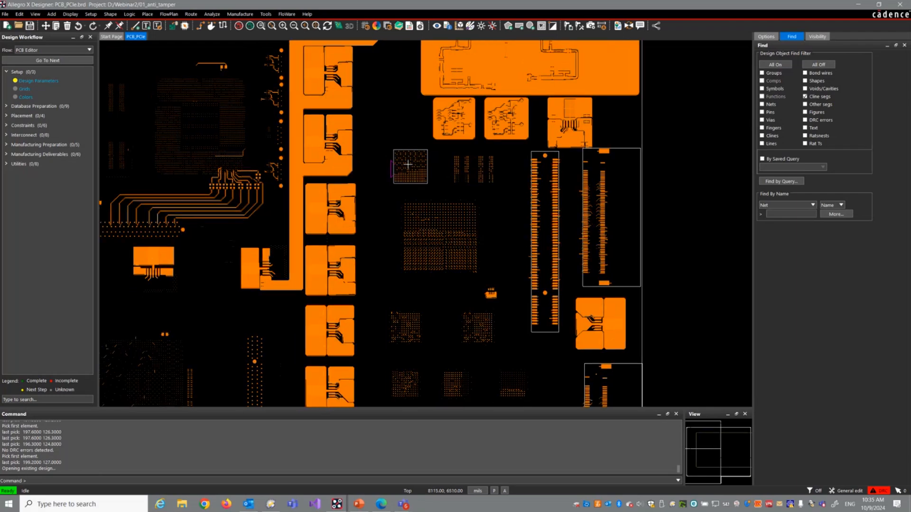
middle_click_drag(429, 183, 505, 195)
scroll(505, 195, "up", 1)
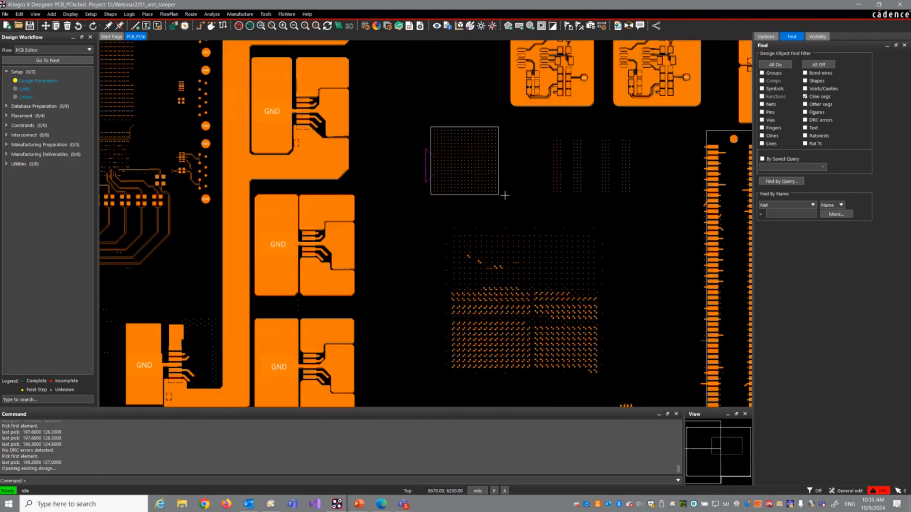
scroll(505, 195, "up", 1)
scroll(369, 132, "up", 2)
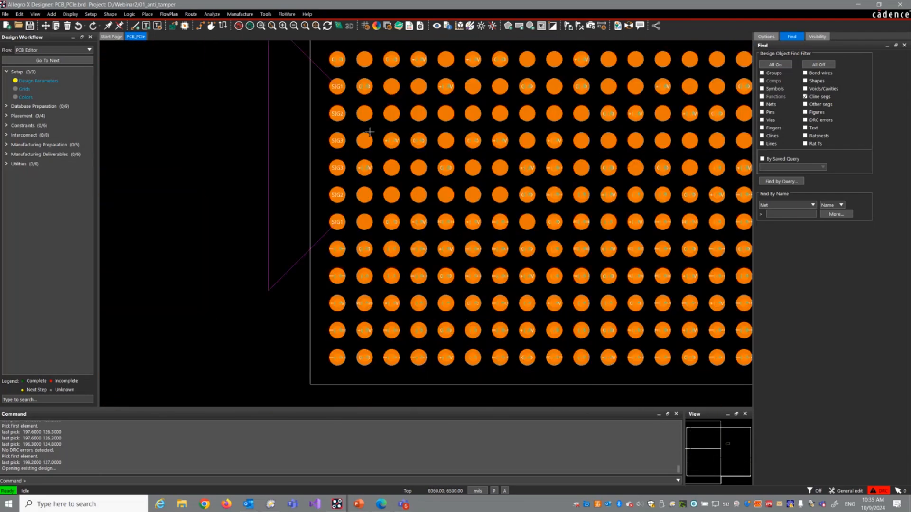
scroll(491, 128, "down", 2)
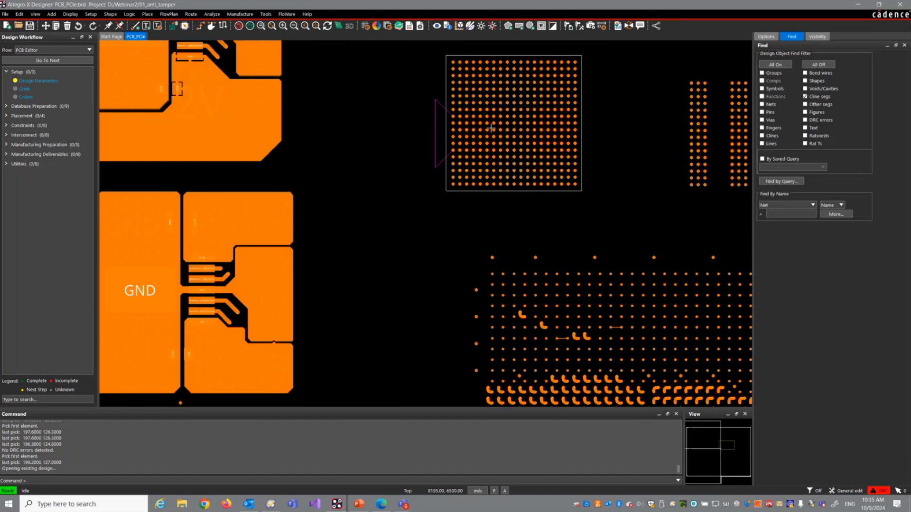
scroll(421, 147, "down", 1)
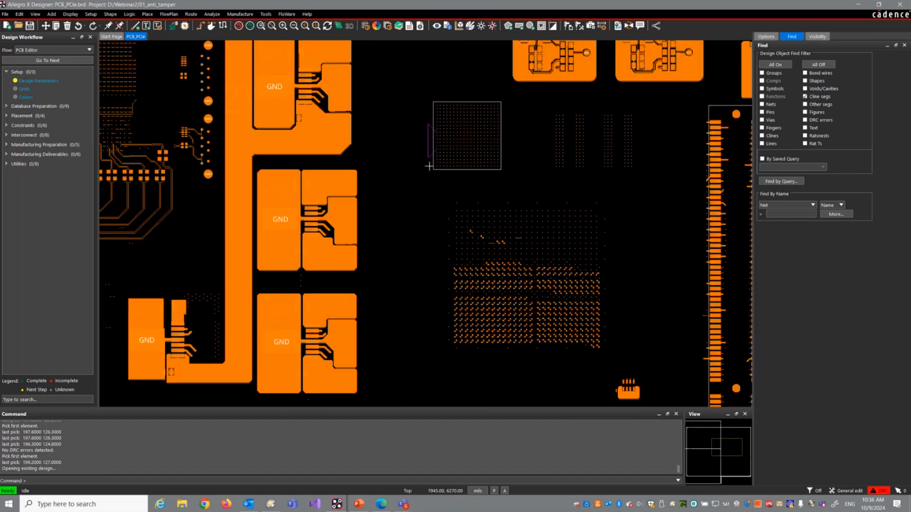
Step: Start the FloWare Anti Tamper Mesh PCB command and set line width, line gap and clearance to 10 mils
left_click(287, 13)
mouse_move(294, 45)
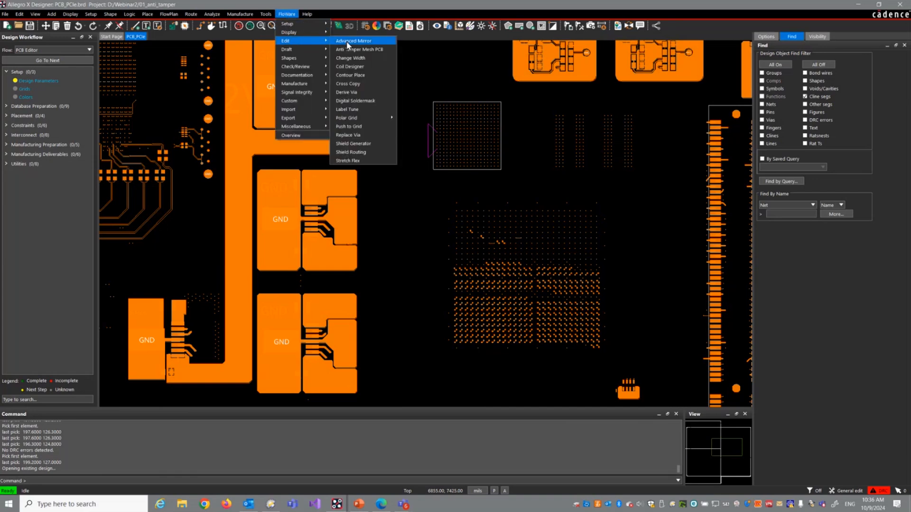
left_click(354, 53)
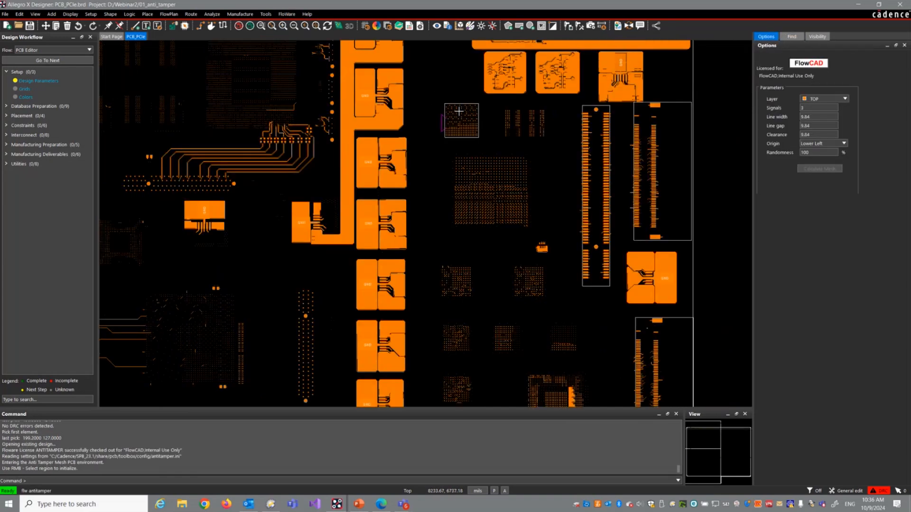
left_click(833, 116)
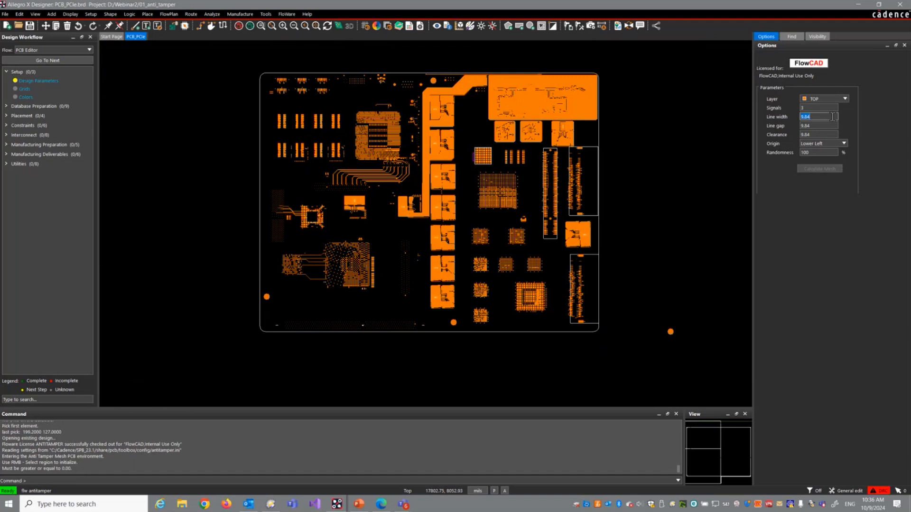
type("10")
key("Tab")
key("Tab")
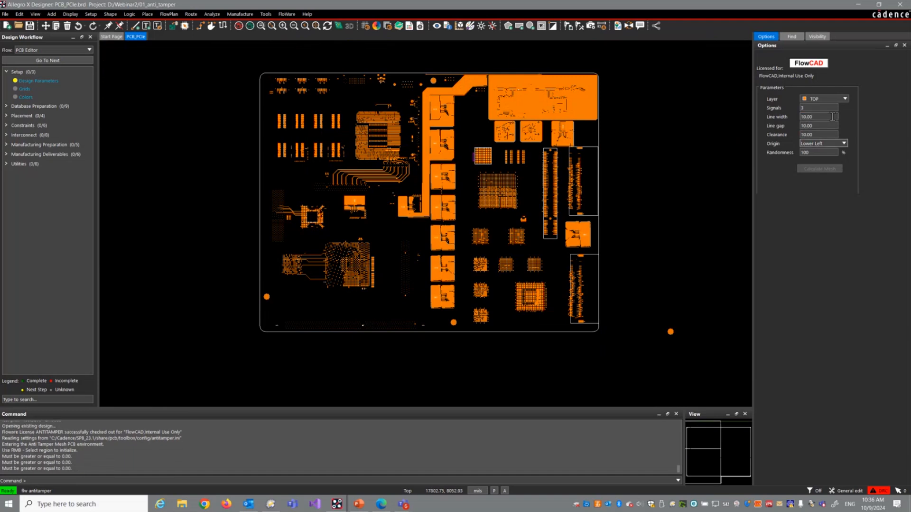
Step: Select the board outline as the region for the anti-tamper mesh on the Top layer
scroll(268, 66, "up", 2)
right_click(267, 66)
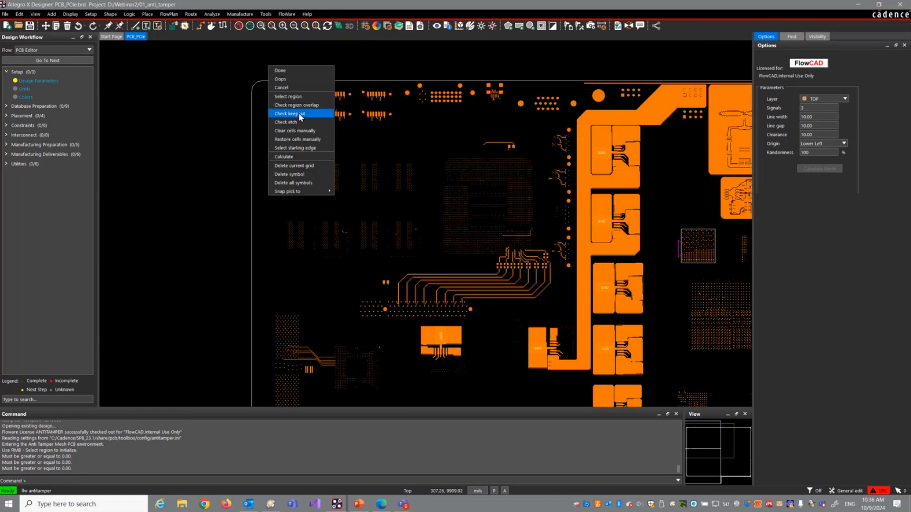
left_click(300, 97)
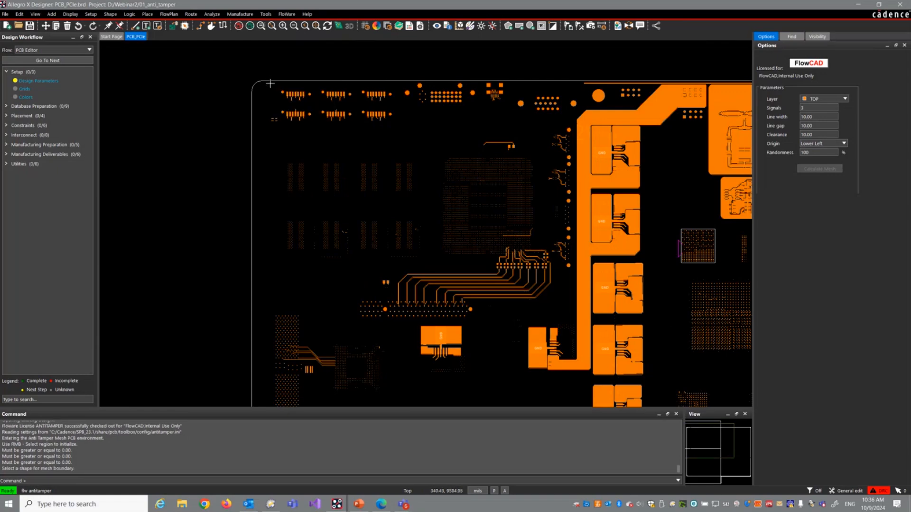
left_click(307, 149)
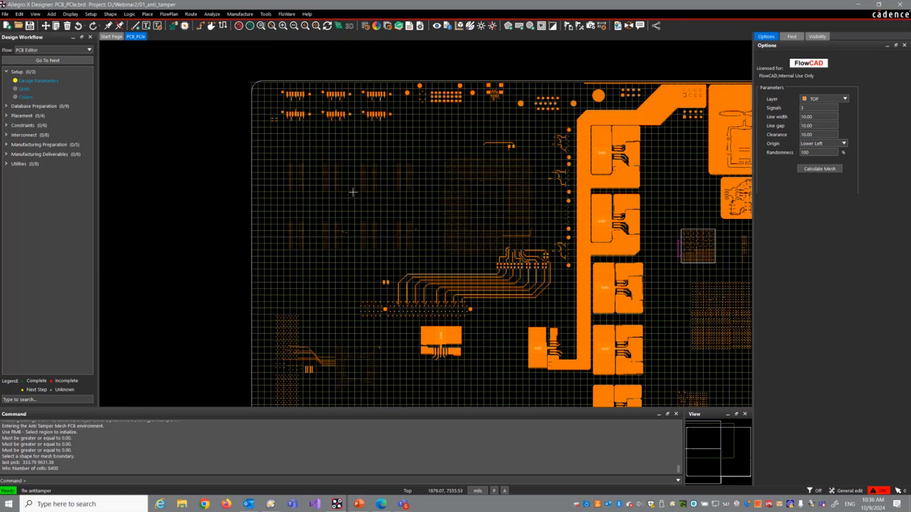
Step: Check the mesh grid for region overlap and inspect the blocked cells at the board's rounded upper-left corner
middle_click_drag(353, 192, 353, 192)
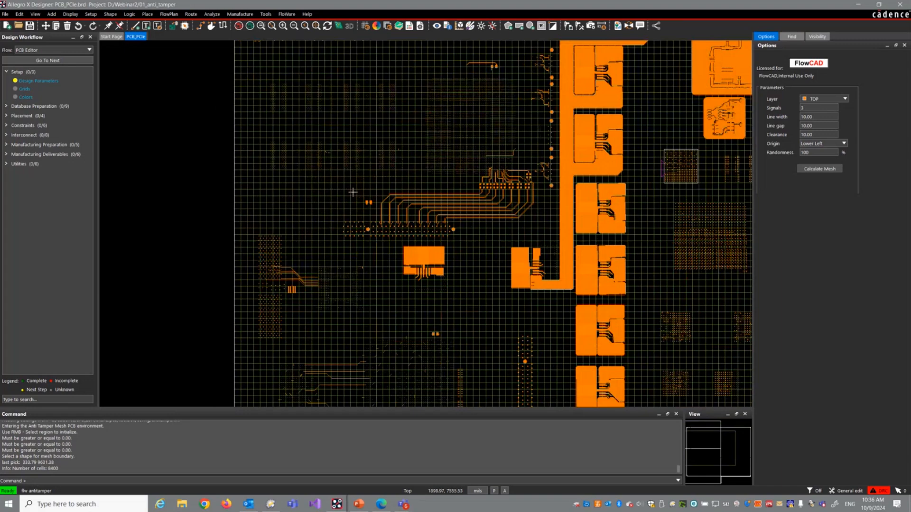
right_click(251, 110)
left_click(252, 114)
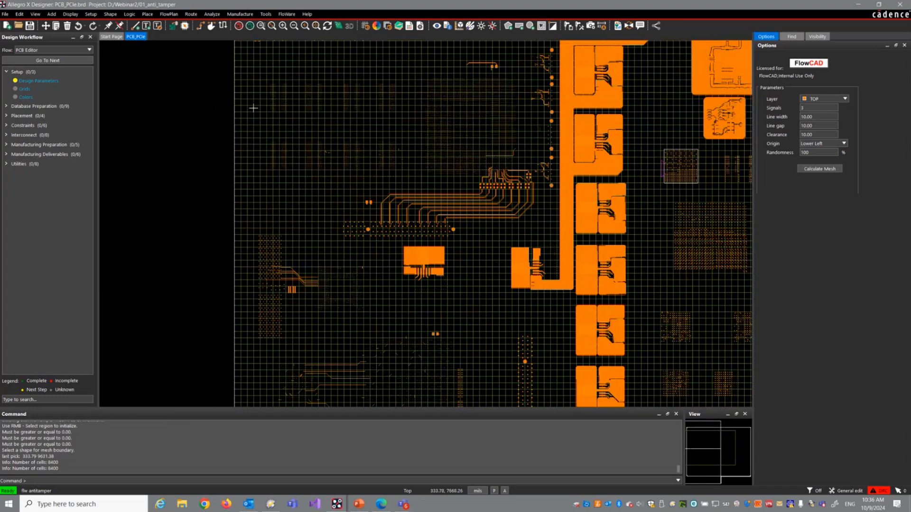
middle_click_drag(252, 108, 252, 100)
scroll(240, 89, "up", 3)
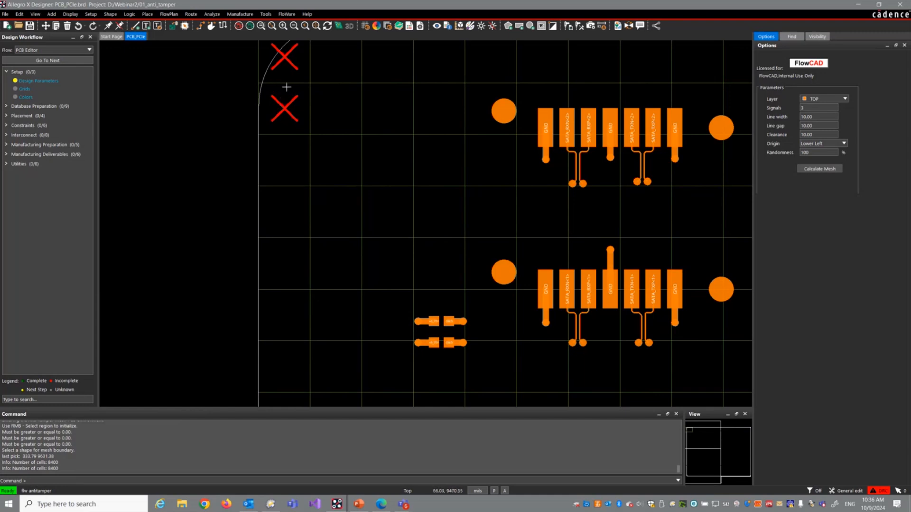
scroll(290, 99, "down", 4)
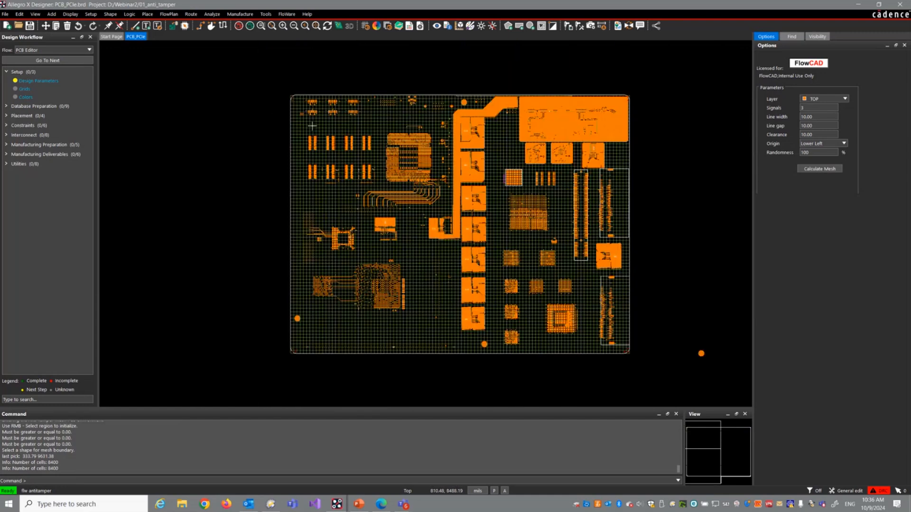
Step: Run the etch check to exclude grid cells that overlap existing copper
middle_click_drag(291, 101, 177, 95)
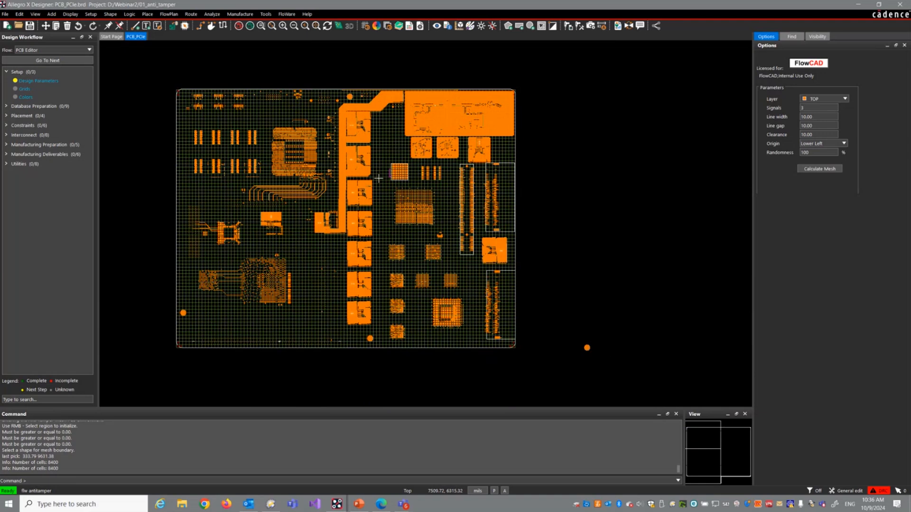
scroll(378, 178, "up", 3)
right_click(377, 124)
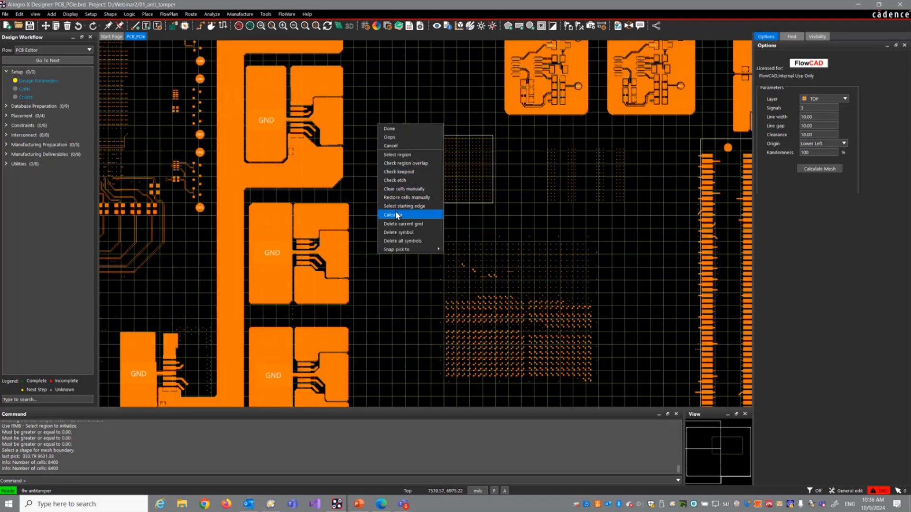
left_click(402, 181)
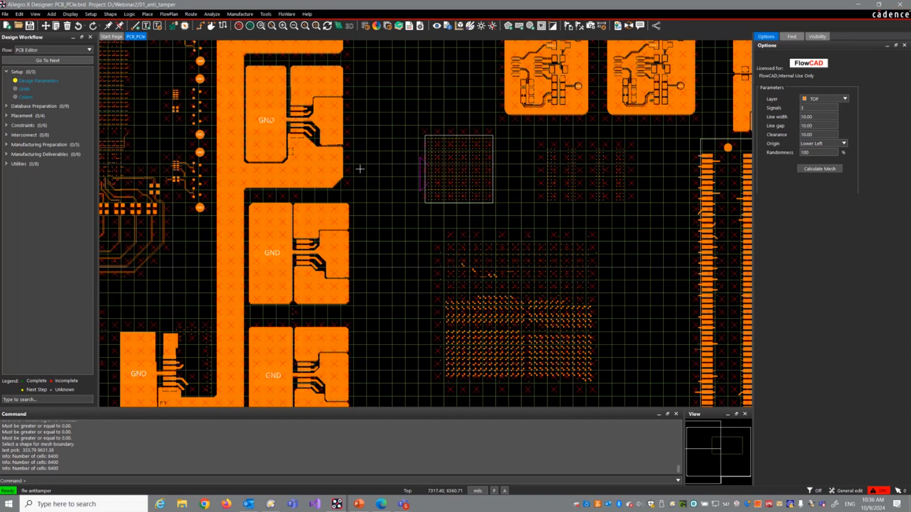
Step: Set the cell edge beside the BGA's left-hand SIG1, SIG2 and SIG3 pads as the mesh's starting edge
mouse_move(436, 168)
middle_mouse_down()
mouse_move(343, 153)
mouse_move(328, 196)
mouse_move(335, 278)
mouse_move(313, 42)
mouse_move(313, 93)
mouse_move(67, 359)
middle_mouse_up()
middle_click_drag(320, 165, 212, 418)
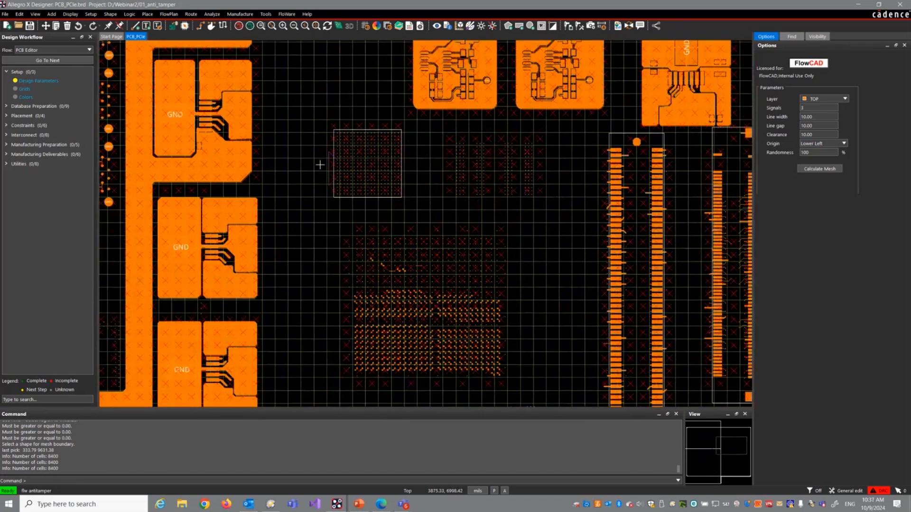
scroll(328, 149, "up", 1)
scroll(328, 150, "up", 2)
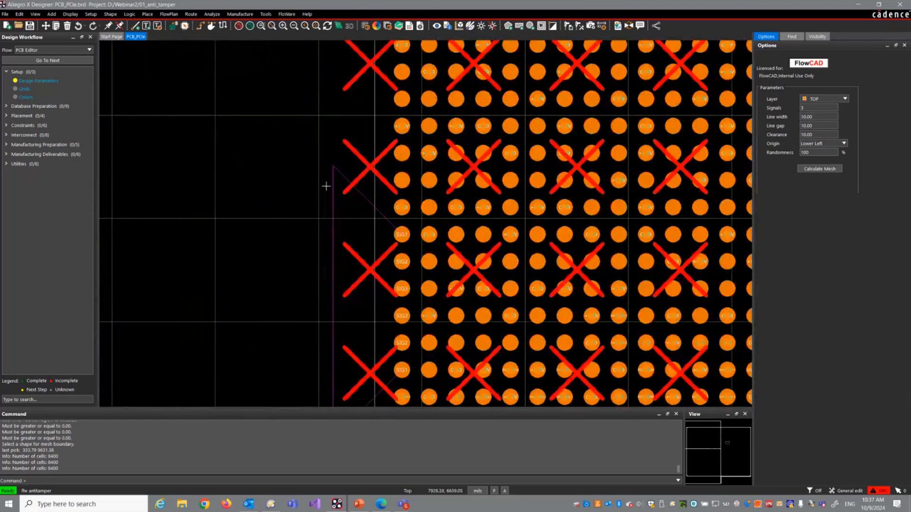
right_click(295, 250)
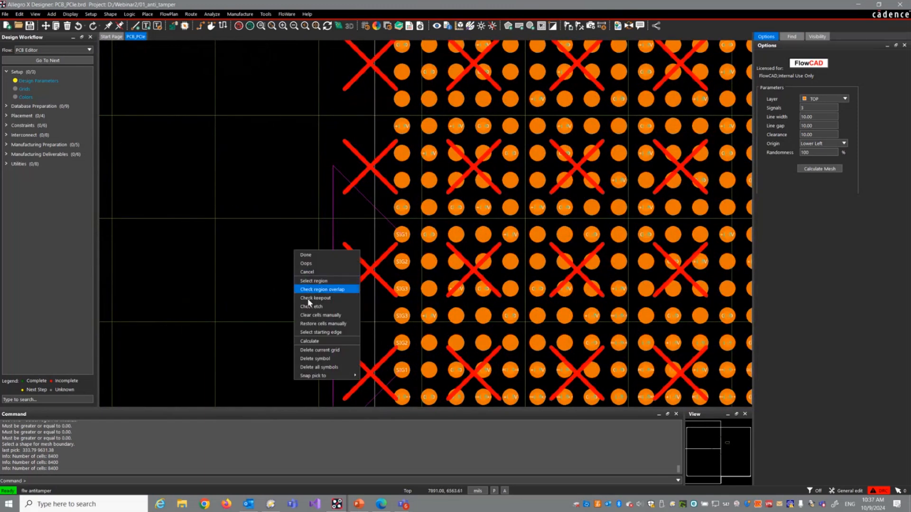
left_click(317, 334)
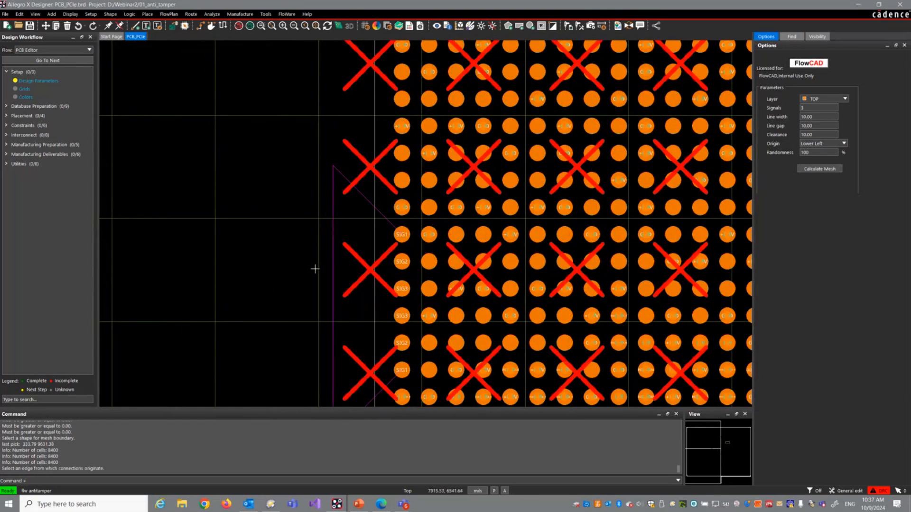
left_click(314, 269)
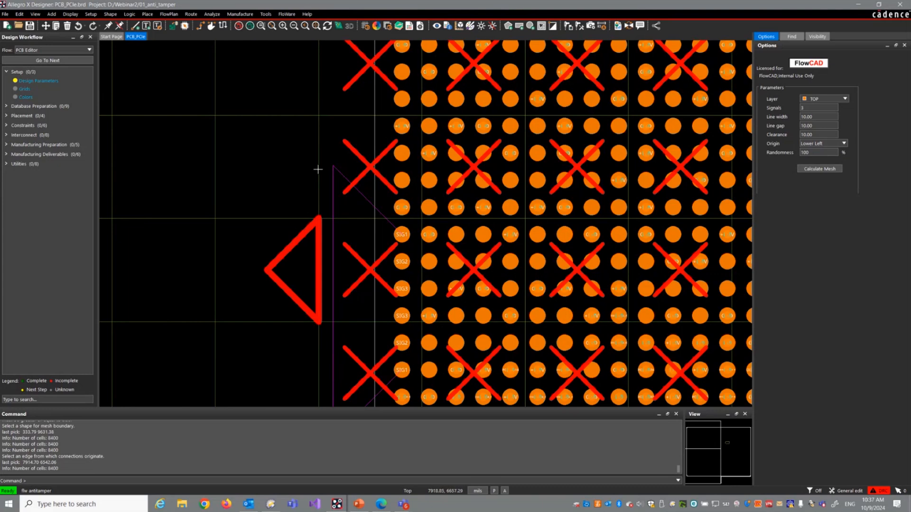
Step: Calculate the three-signal anti-tamper mesh over the board's free cells
scroll(326, 160, "down", 1)
scroll(326, 159, "down", 1)
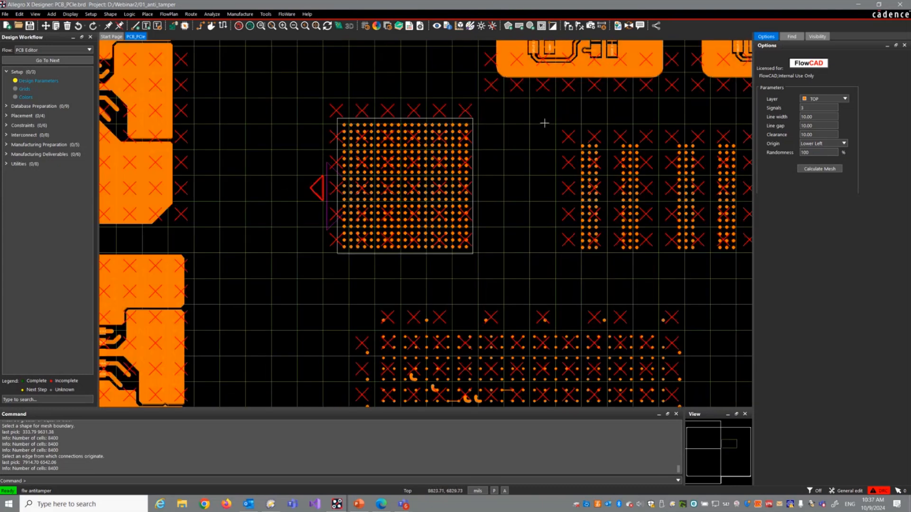
left_click(839, 168)
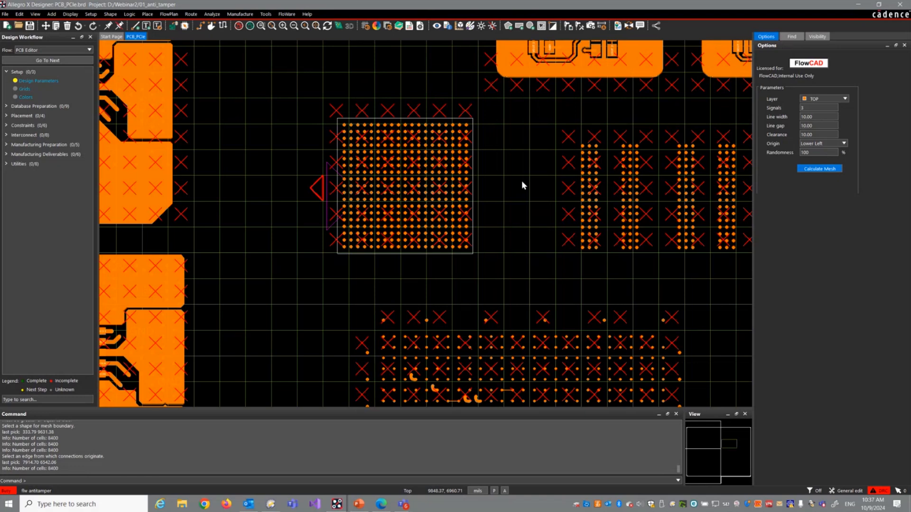
Step: Finish the Anti Tamper Mesh command on the PCIe board and accept the grid cell cleanup
right_click(442, 174)
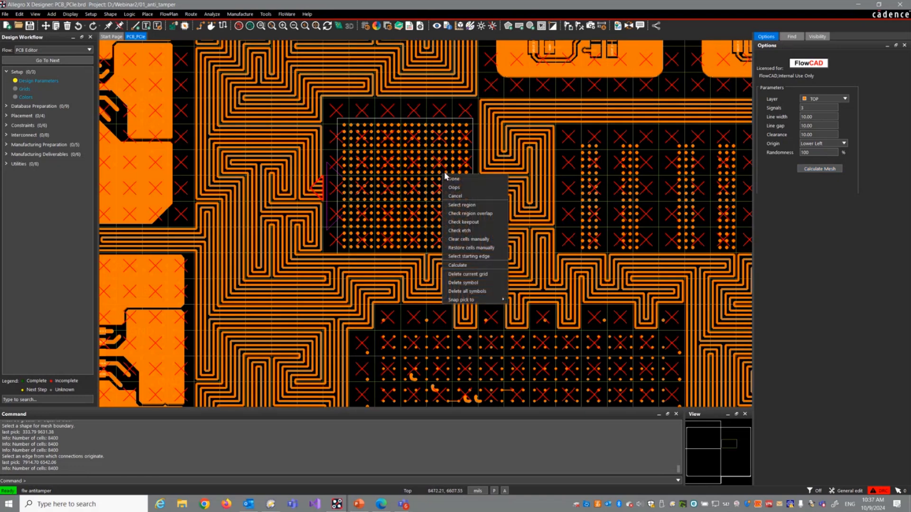
left_click(454, 180)
left_click(434, 262)
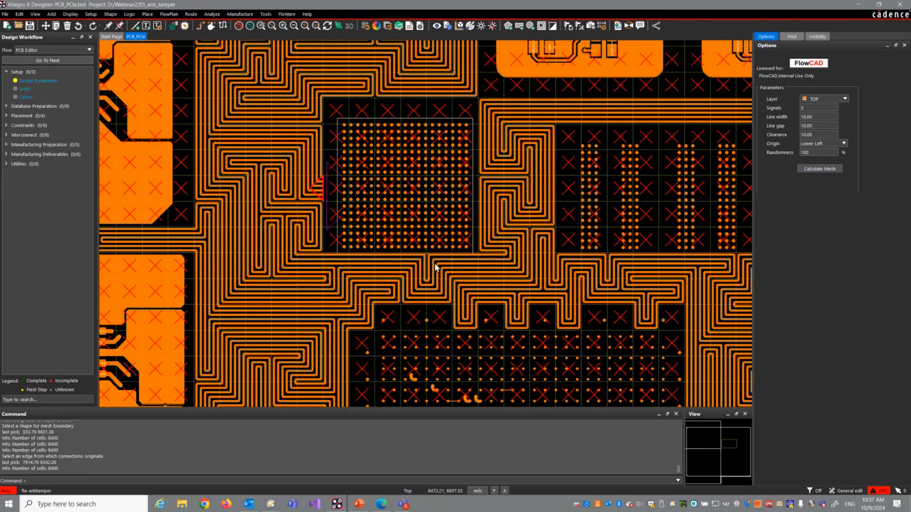
Step: Include cline segments in the selection filter and route the uppermost mesh trace end to the BGA's SIG1 pad on the Top layer
middle_click(333, 183)
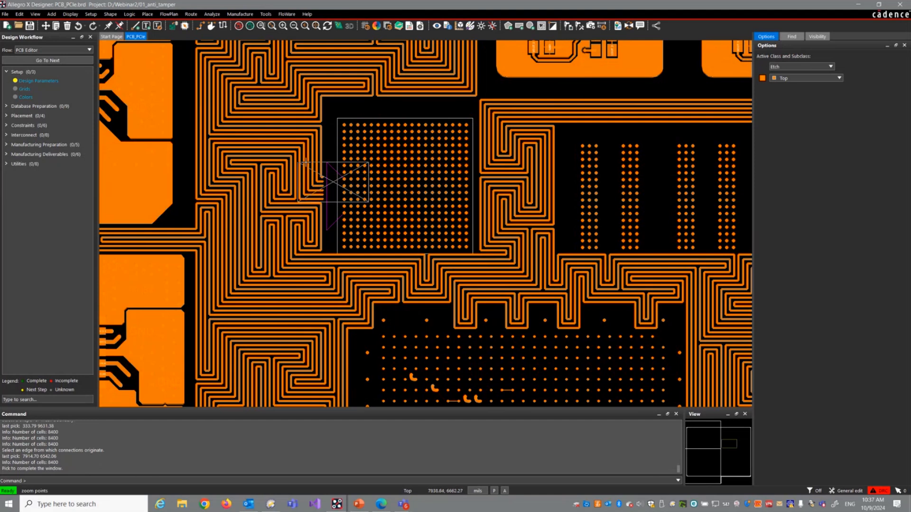
left_click(313, 168)
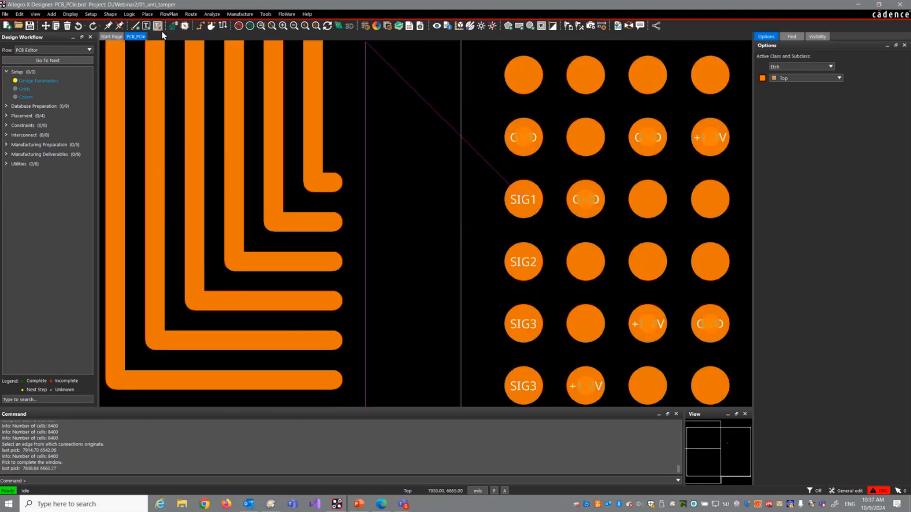
left_click(200, 25)
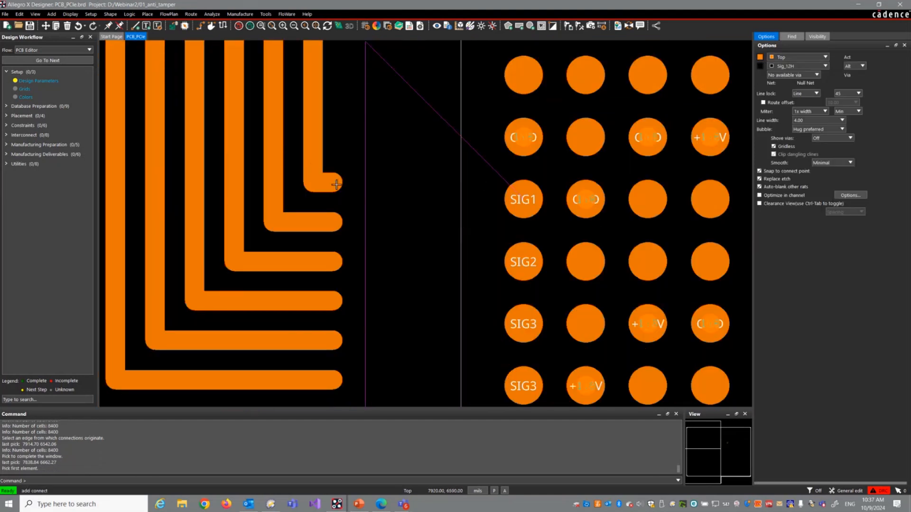
left_click(791, 37)
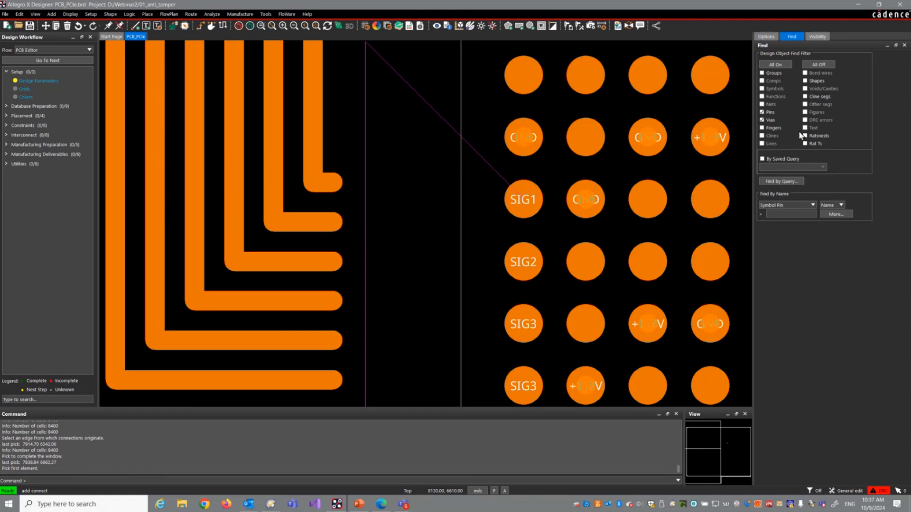
left_click(805, 96)
left_click(316, 182)
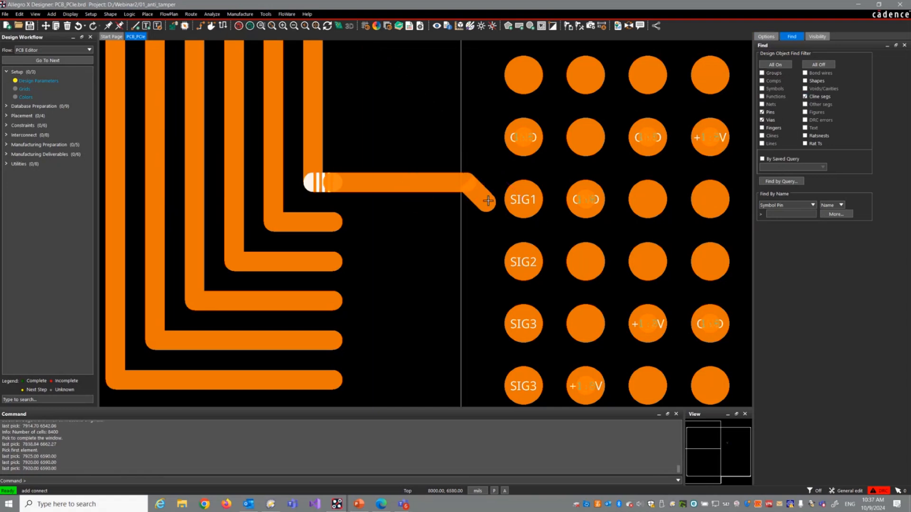
left_click(537, 200)
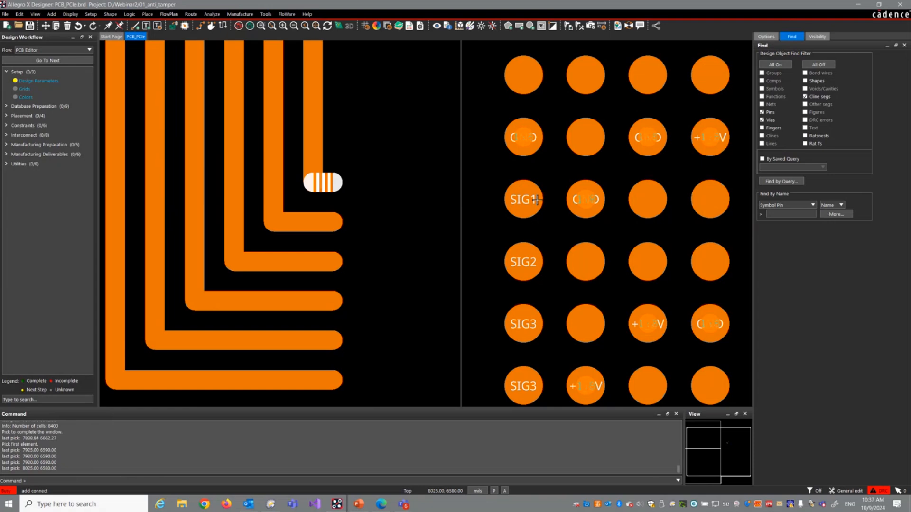
right_click(394, 114)
left_click(402, 117)
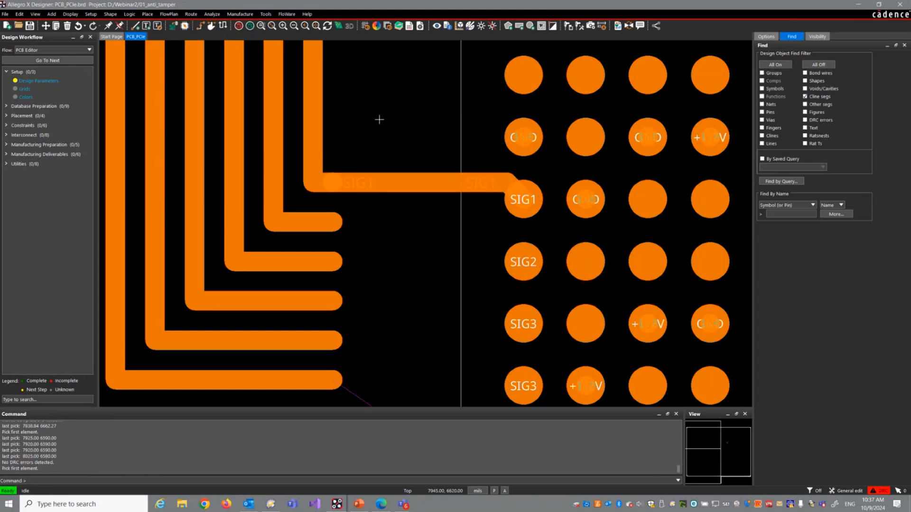
Step: Show the element information for the SIG1 net from its newly routed connection and move the report clear of the board
scroll(378, 120, "down", 4)
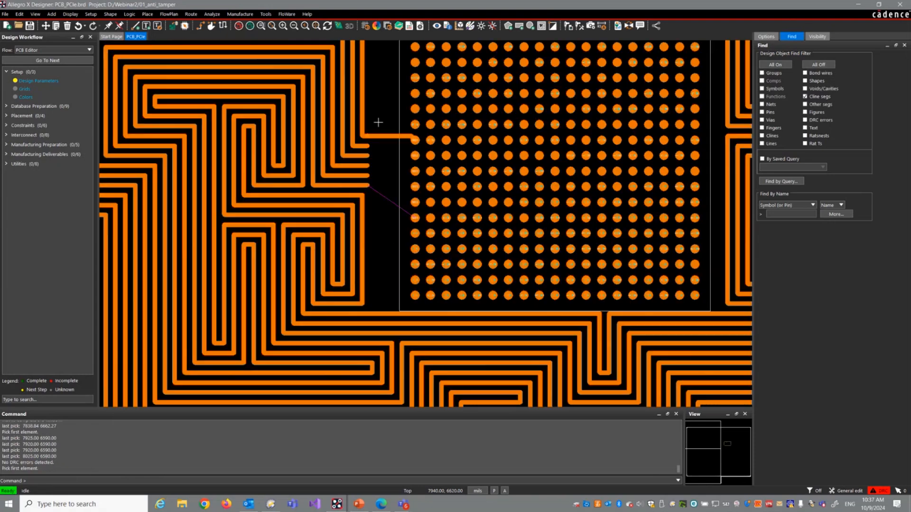
left_click(69, 13)
left_click(76, 50)
left_click(395, 137)
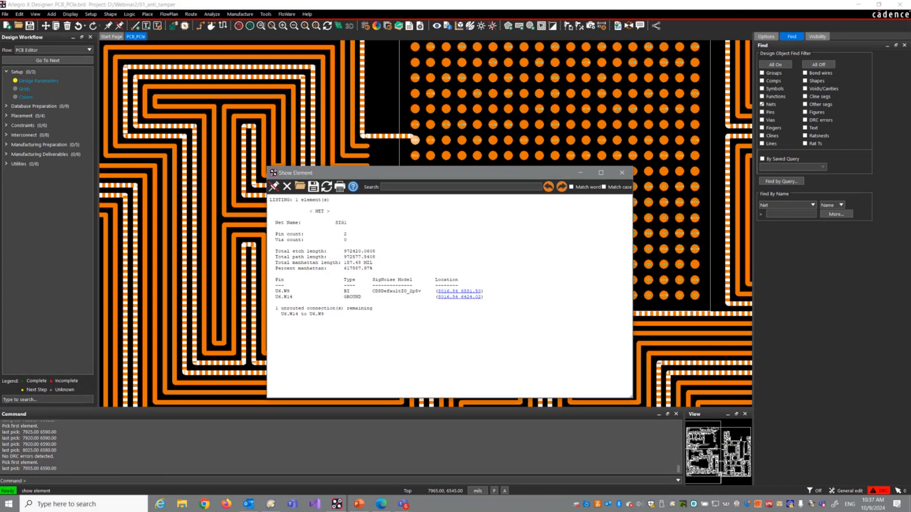
left_click_drag(373, 173, 669, 159)
Step: Examine the highlighted SIG1 net across the whole board, close its report and finish Show Element
scroll(308, 161, "down", 3)
scroll(328, 155, "down", 2)
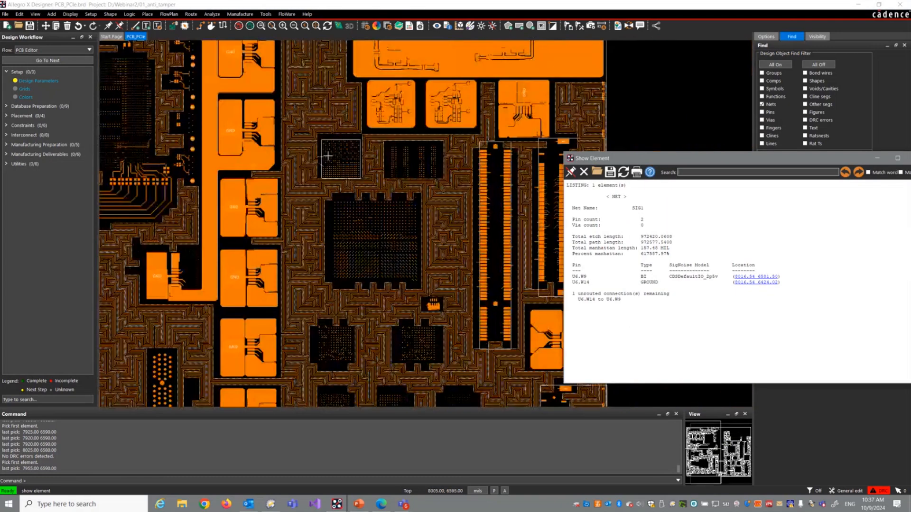
scroll(327, 155, "down", 3)
scroll(317, 163, "down", 2)
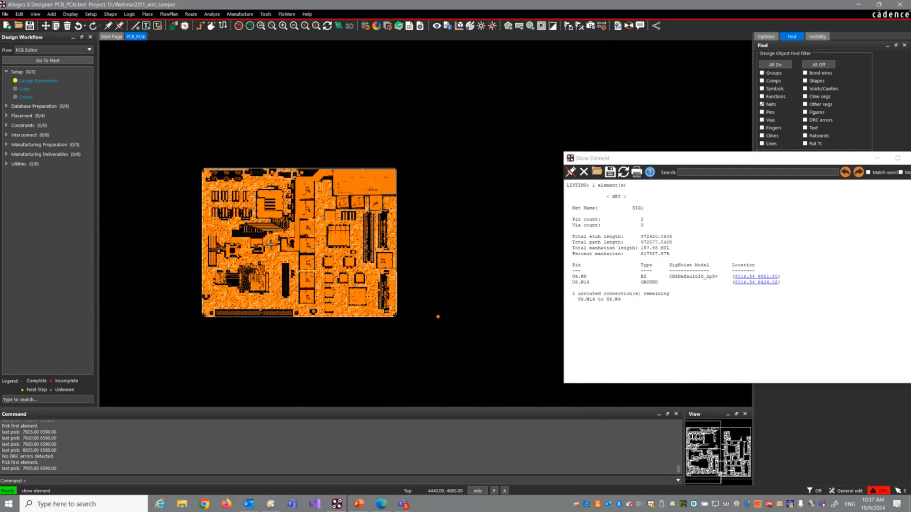
scroll(286, 312, "up", 2)
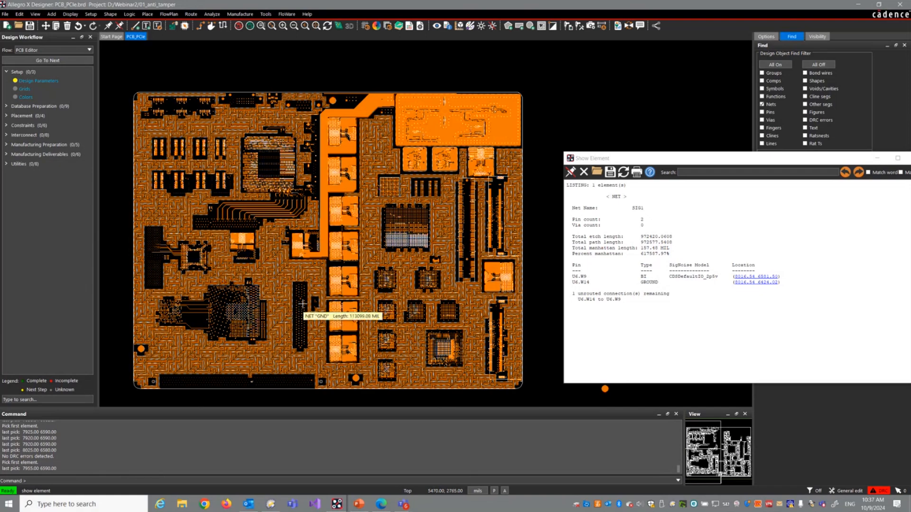
left_click_drag(863, 163, 723, 168)
left_click(781, 165)
right_click(308, 76)
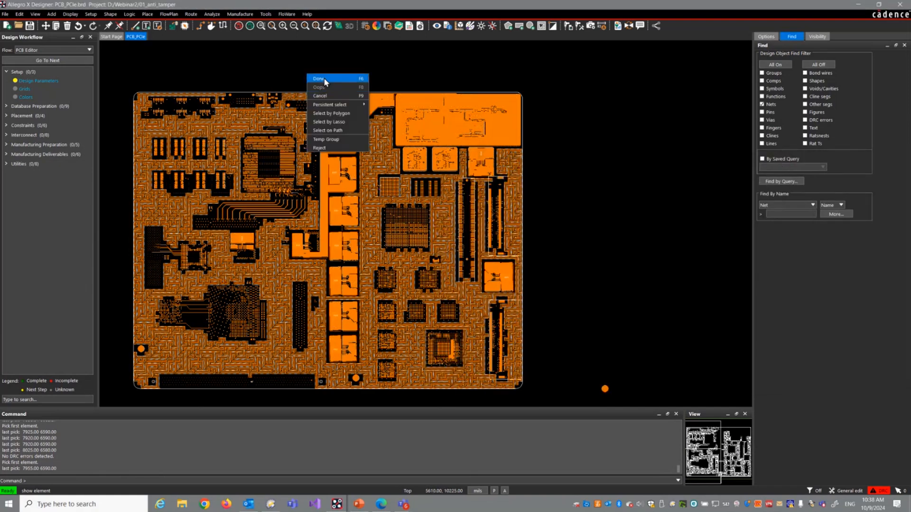
left_click(309, 78)
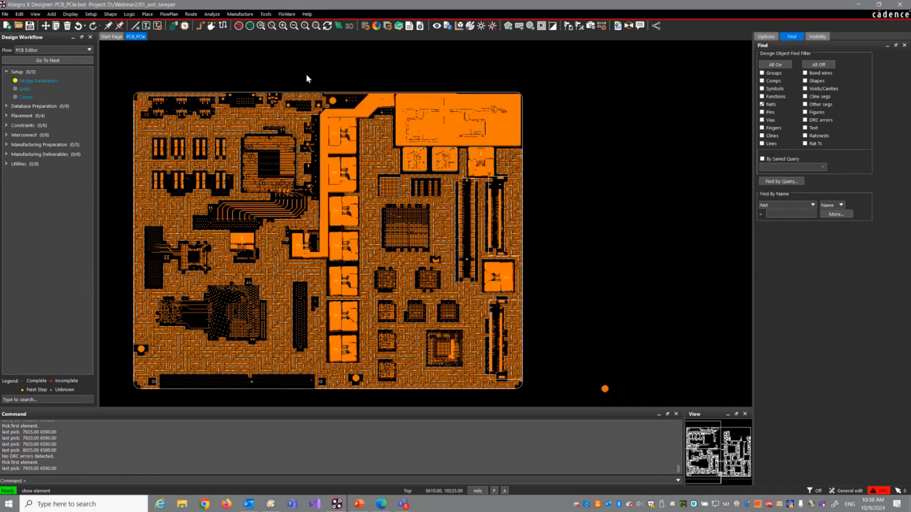
Step: Open the placed_flex.brd design from the 02_aoi_check folder under Webinar2
left_click(5, 14)
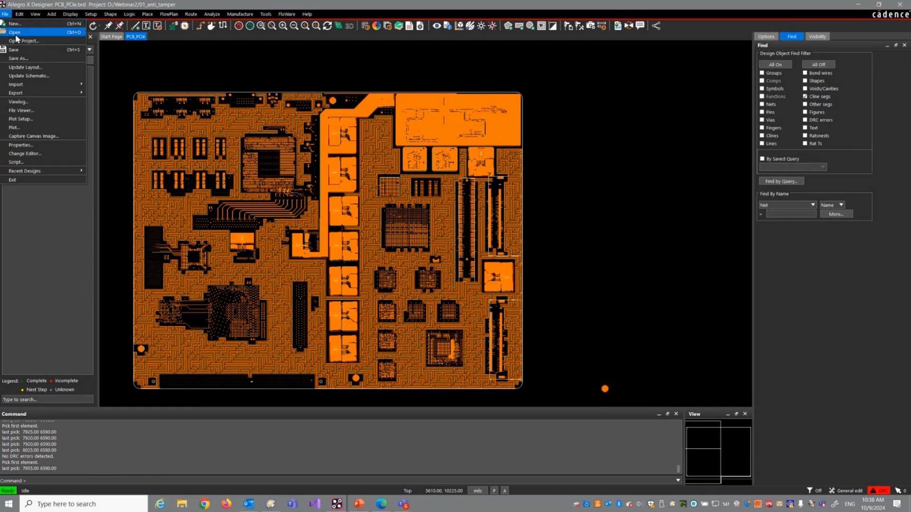
left_click(15, 34)
left_click(478, 263)
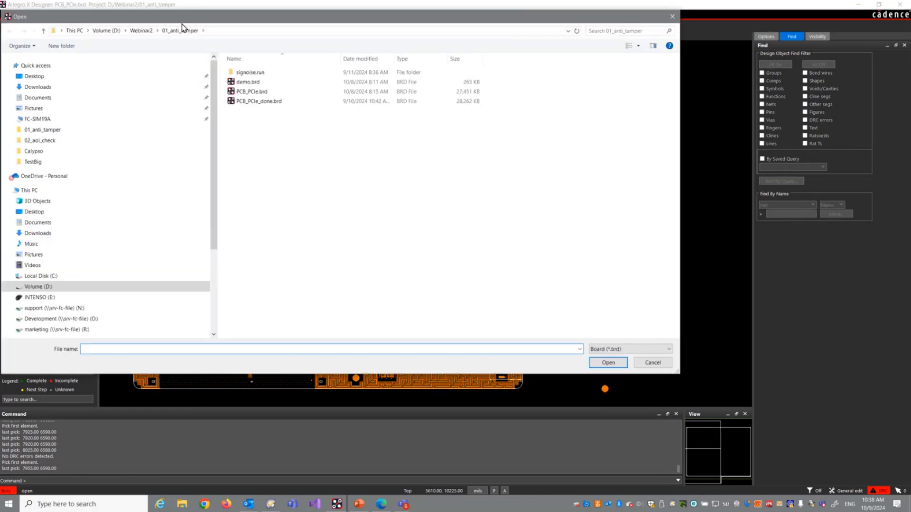
left_click(141, 31)
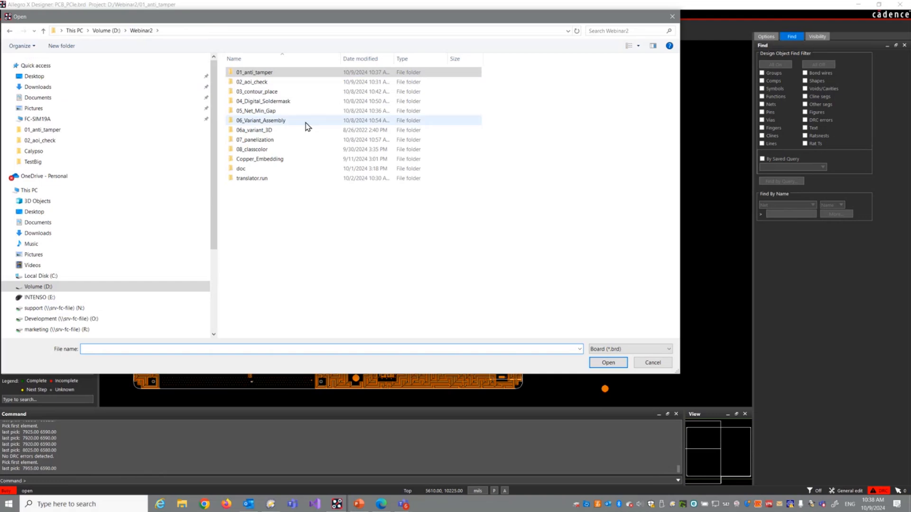
double_click(246, 84)
left_click(259, 82)
double_click(265, 83)
left_click(482, 286)
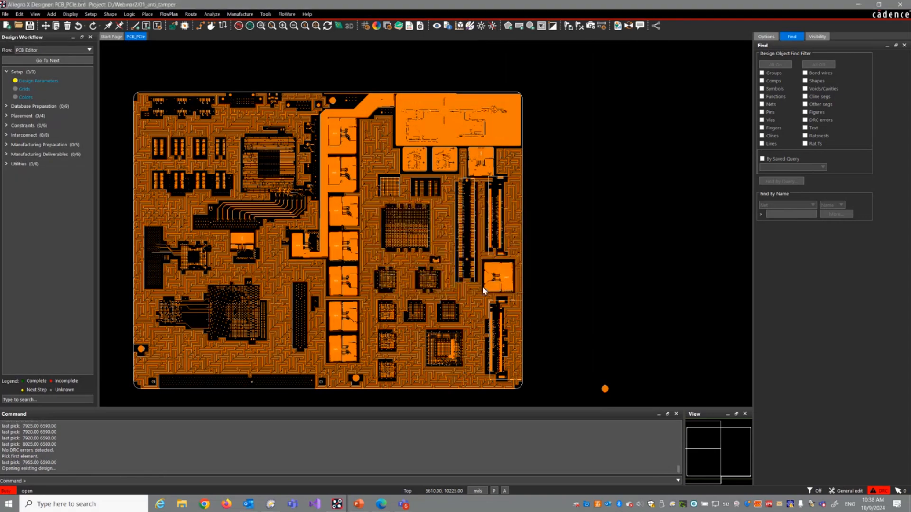
left_click(523, 281)
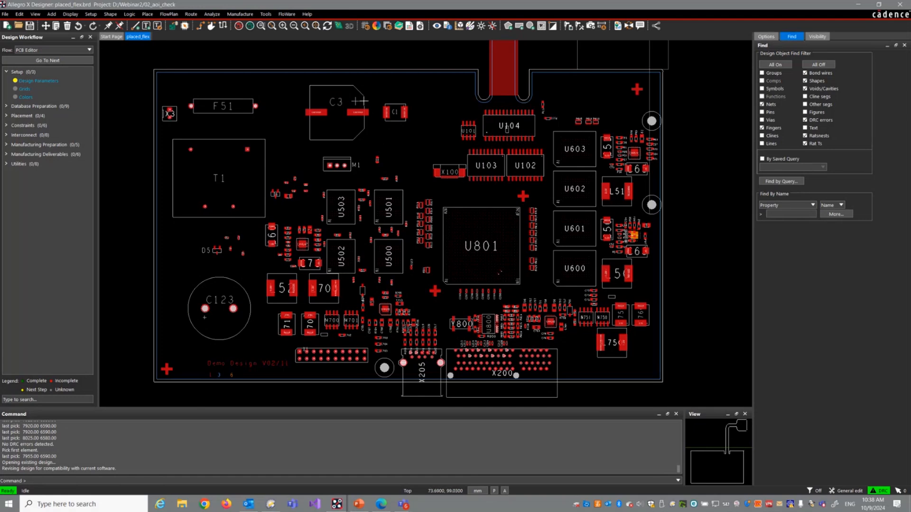
Step: Open the FloWare AOI Check for the area around C1 and C3 and switch off Generate shadow areas
scroll(353, 92, "up", 2)
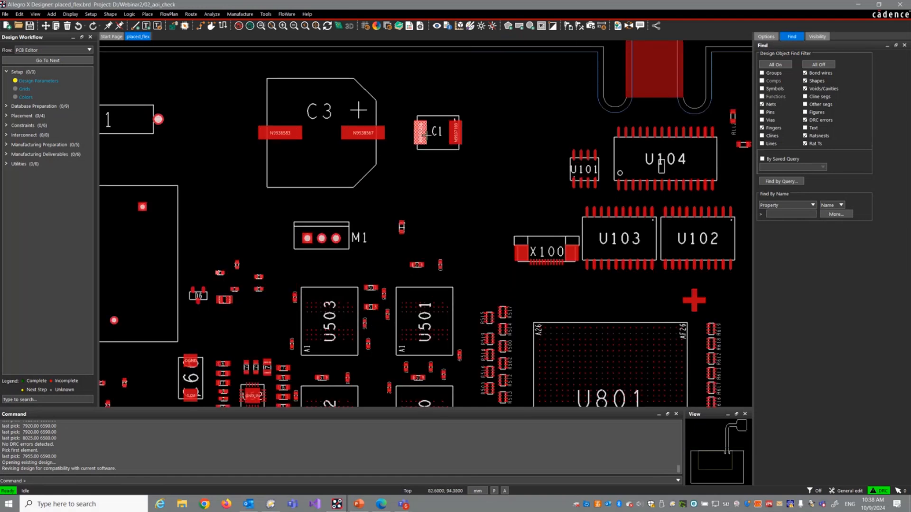
scroll(423, 138, "up", 3)
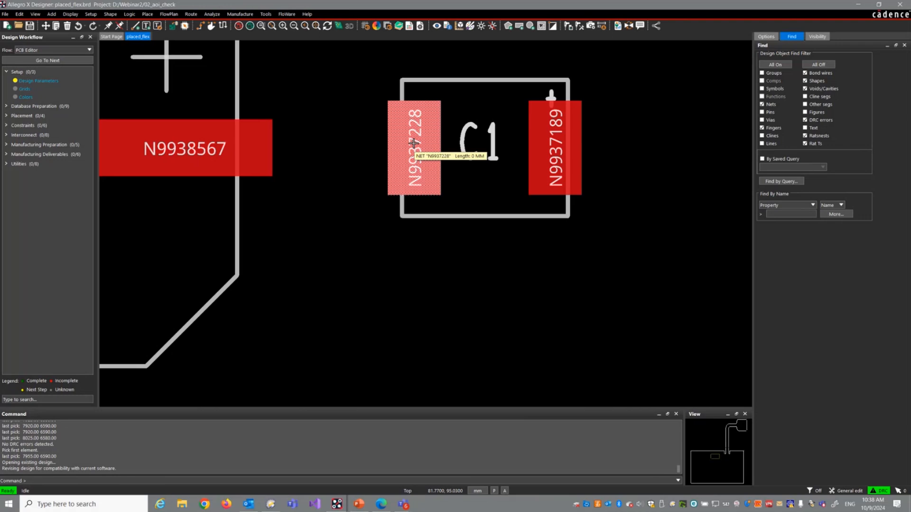
scroll(413, 143, "down", 4)
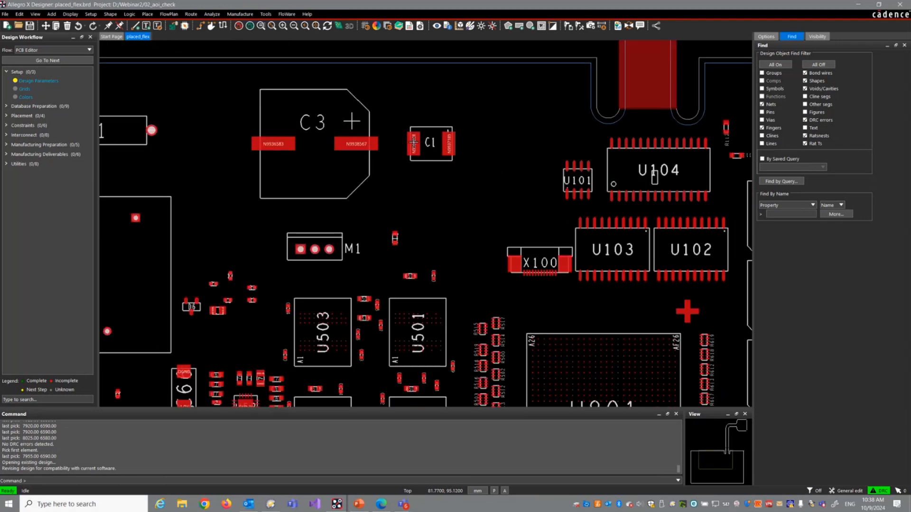
middle_click_drag(417, 179, 417, 168)
left_click(288, 16)
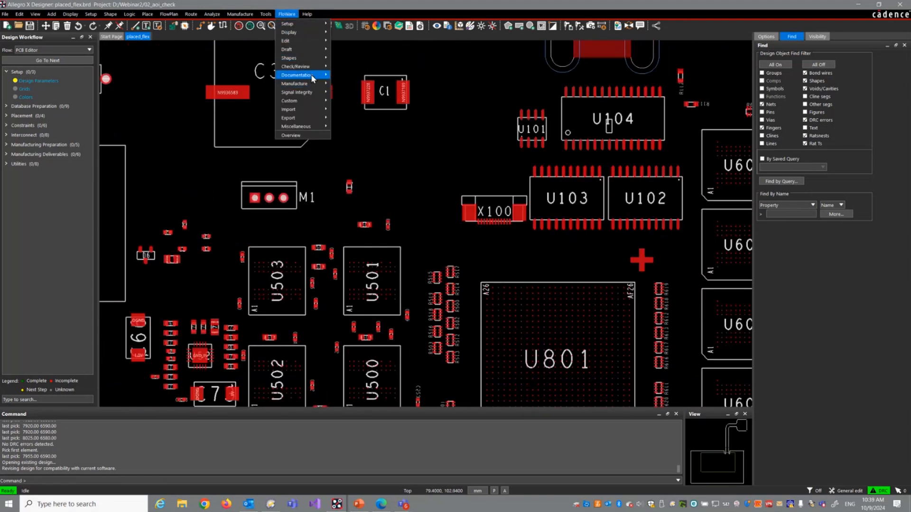
mouse_move(311, 67)
left_click(371, 73)
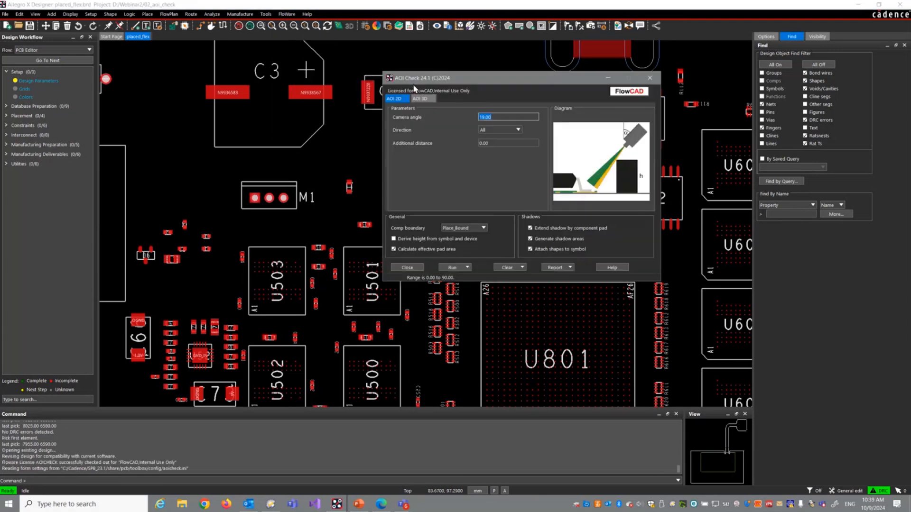
left_click(535, 238)
left_click_drag(477, 81, 602, 169)
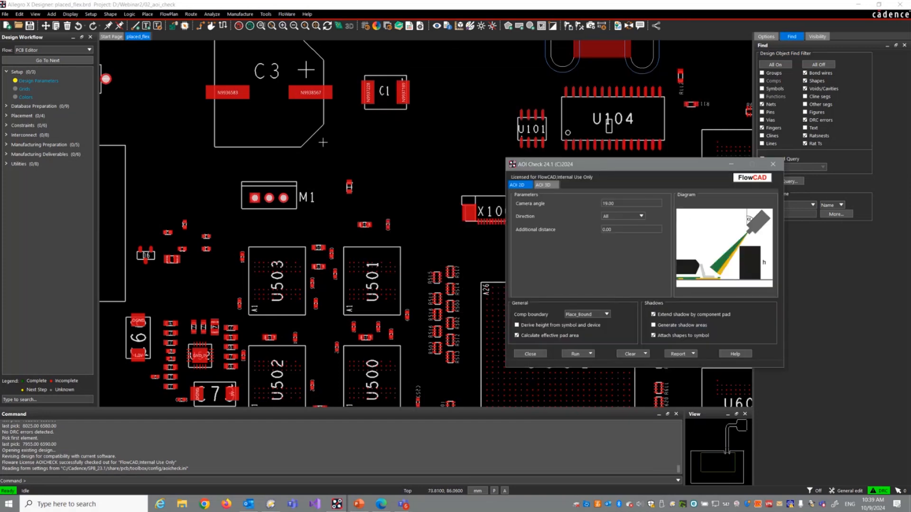
Step: Run the 2D AOI check without shadow areas and inspect the pads of C1 and its tall neighbour C3
scroll(322, 145, "down", 2)
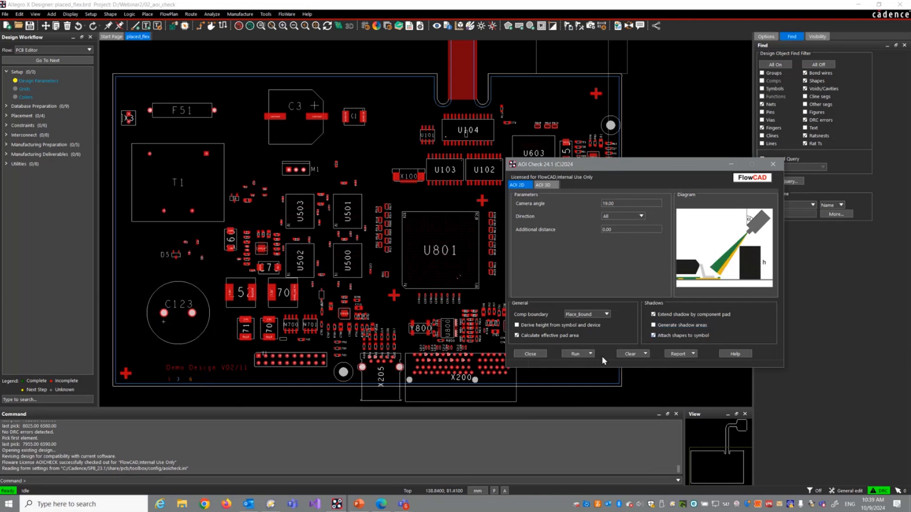
left_click(576, 354)
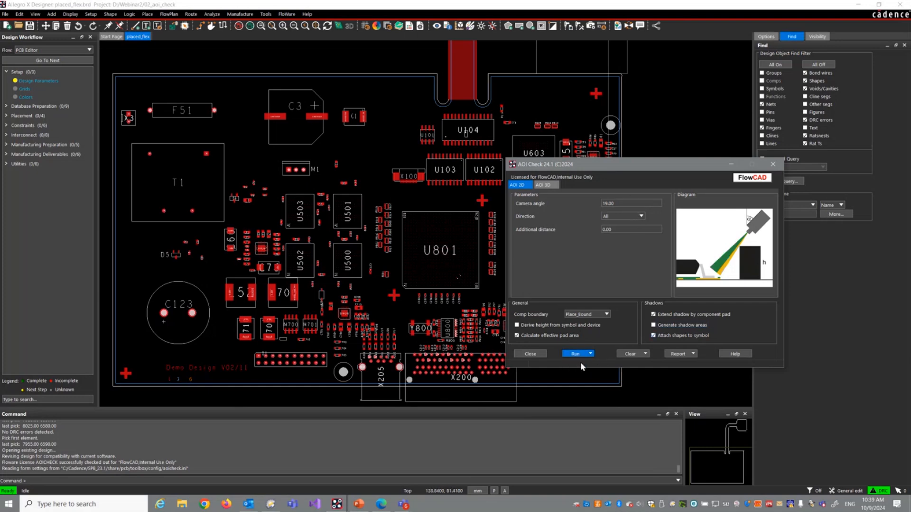
scroll(343, 123, "up", 5)
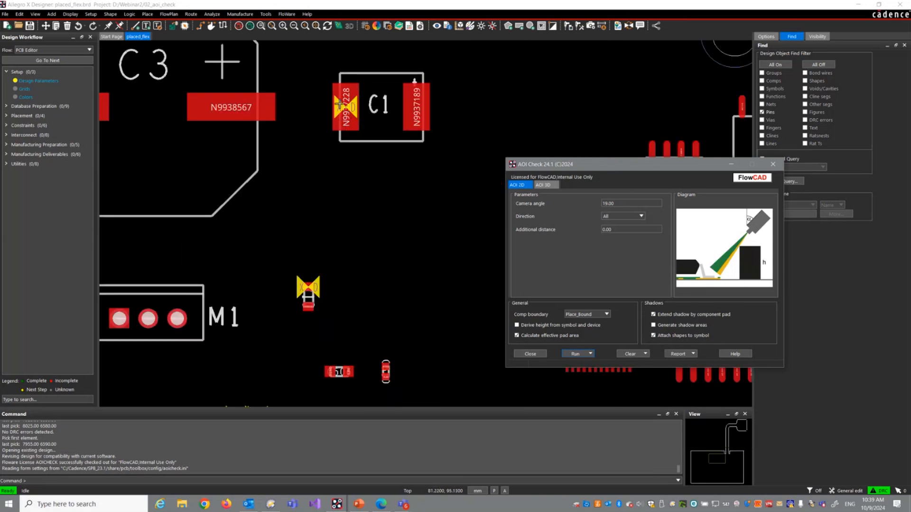
middle_click_drag(302, 112, 298, 111)
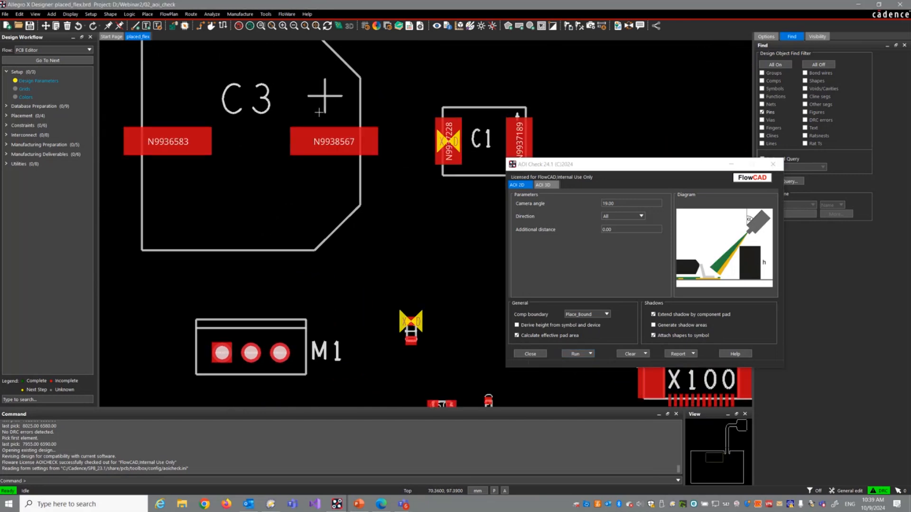
scroll(319, 112, "down", 2)
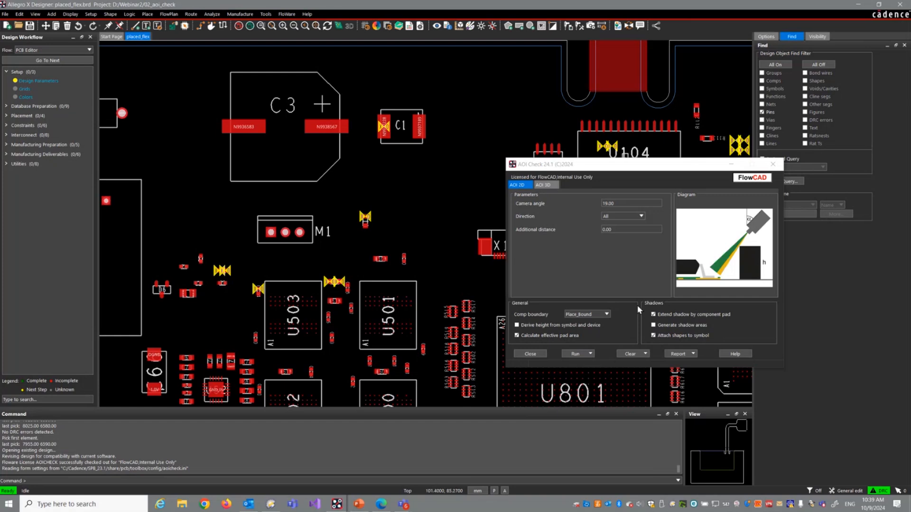
Step: Rerun the 2D AOI check with Generate shadow areas enabled and inspect the component shadows around C3, M1 and C1
left_click(655, 326)
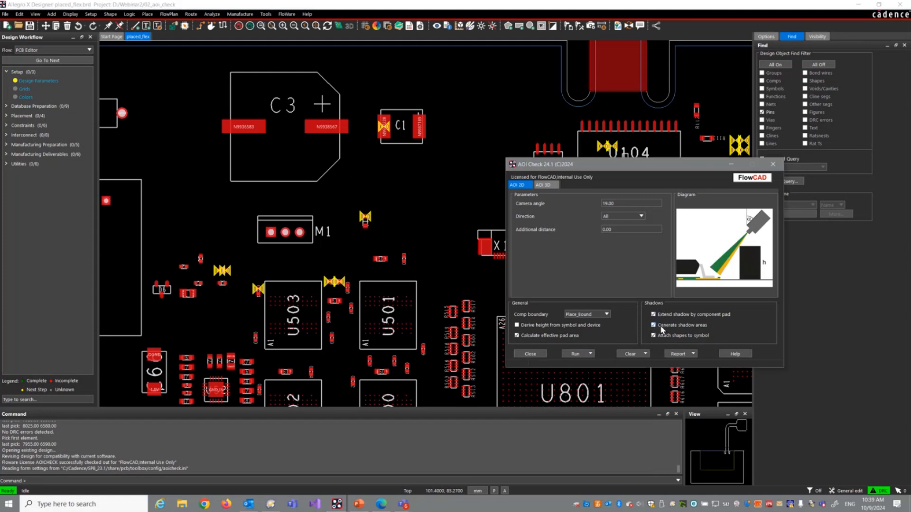
left_click(589, 355)
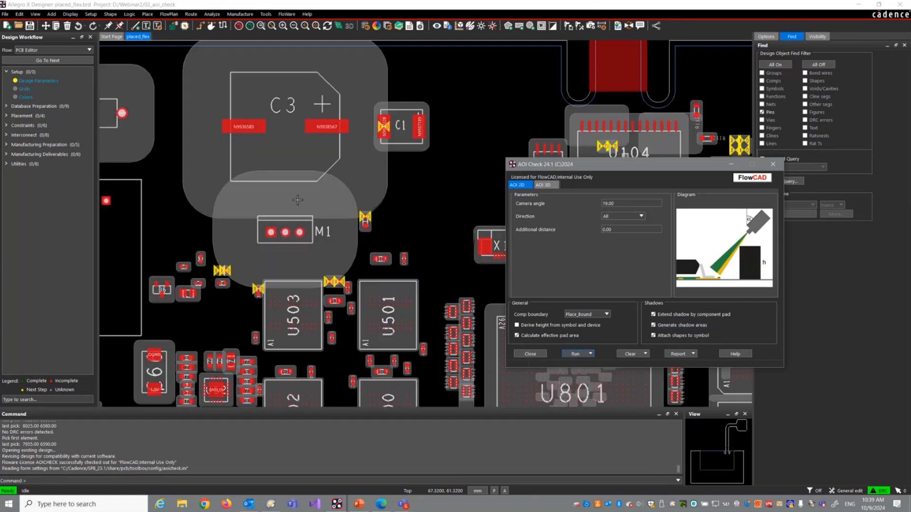
scroll(264, 177, "down", 2)
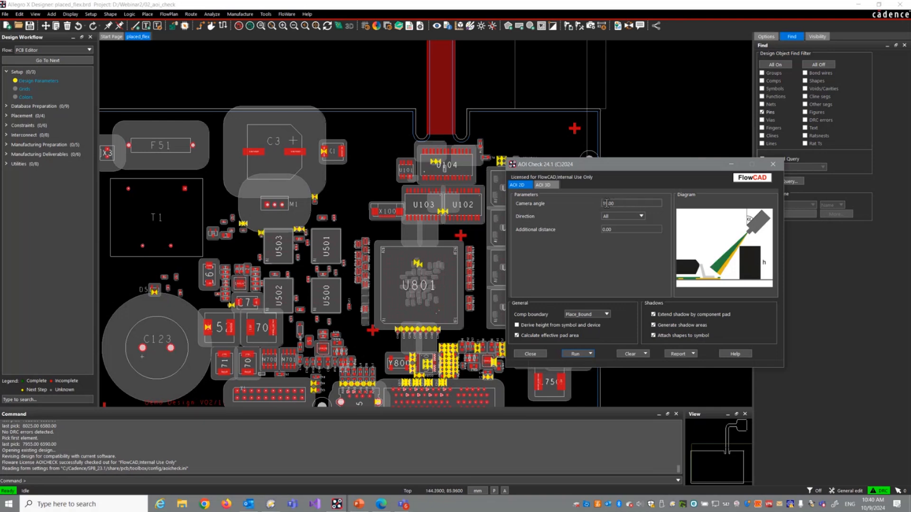
scroll(258, 144, "up", 2)
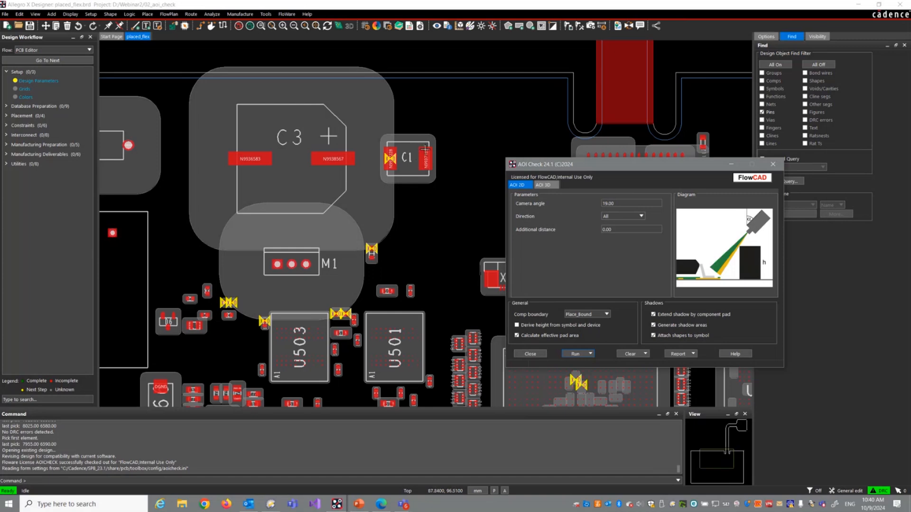
scroll(409, 154, "up", 2)
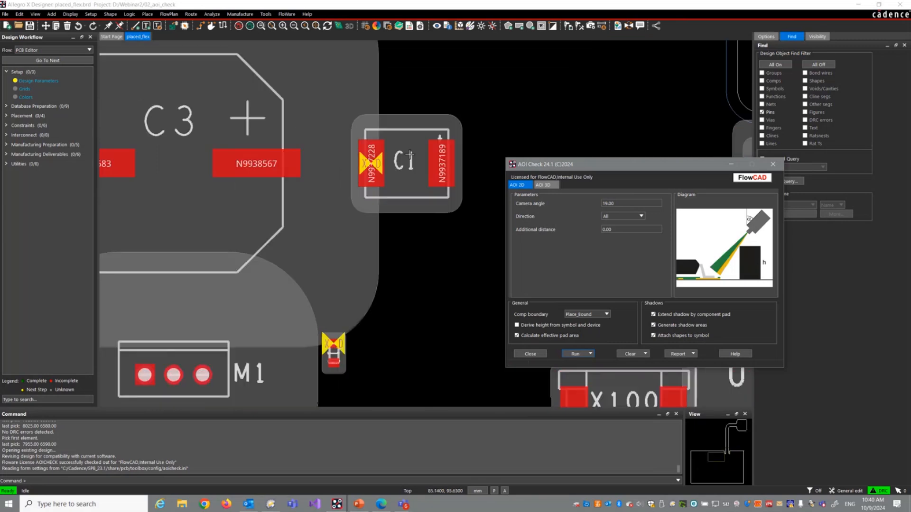
scroll(387, 148, "down", 2)
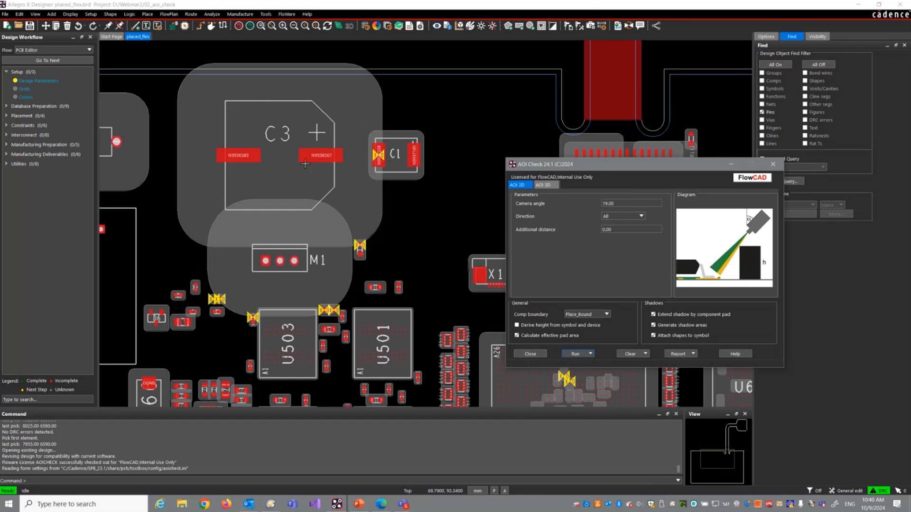
Step: Set the 2D AOI camera angle to 10 and rerun the check to compare the shadows around C3, M1 and C1
double_click(628, 204)
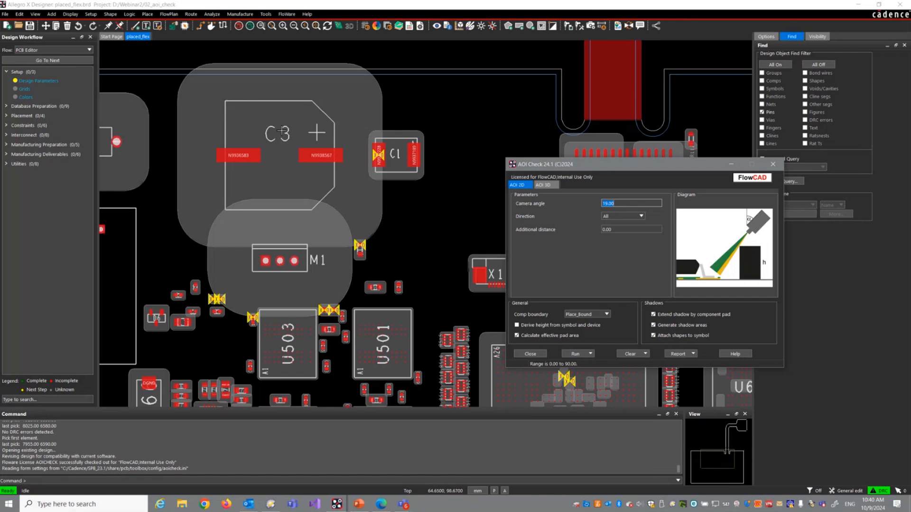
scroll(401, 269, "up", 1)
scroll(316, 192, "up", 2)
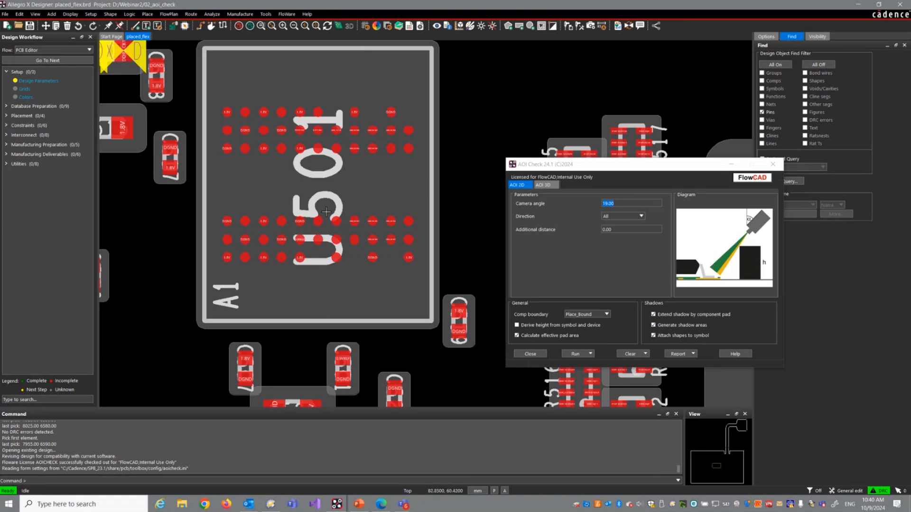
scroll(311, 195, "down", 2)
middle_click_drag(311, 195, 305, 222)
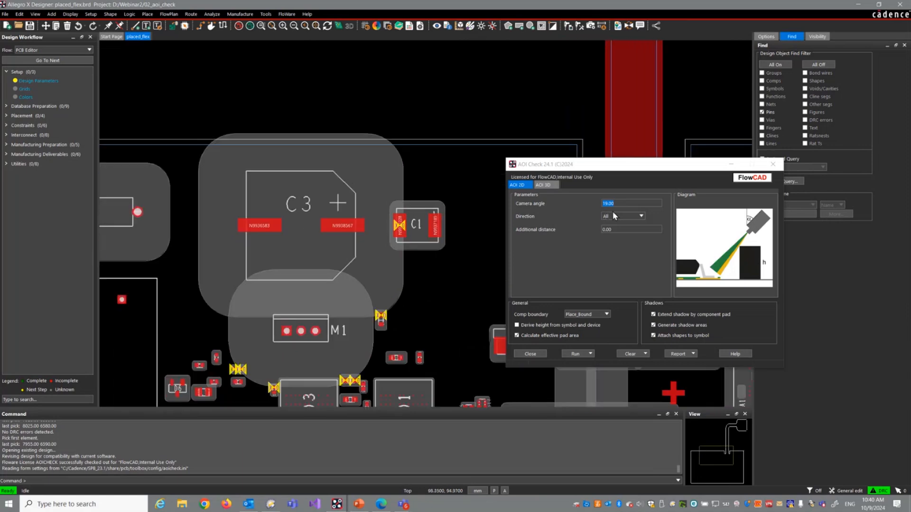
left_click(627, 203)
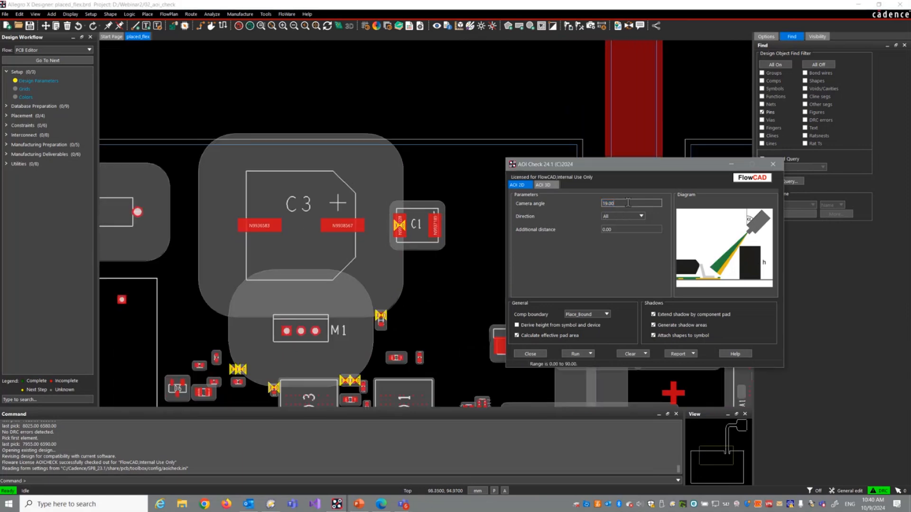
key("BackSpace")
key("BackSpace")
key("BackSpace")
type("1")
key("Tab")
left_click(628, 202)
type("10")
key("Tab")
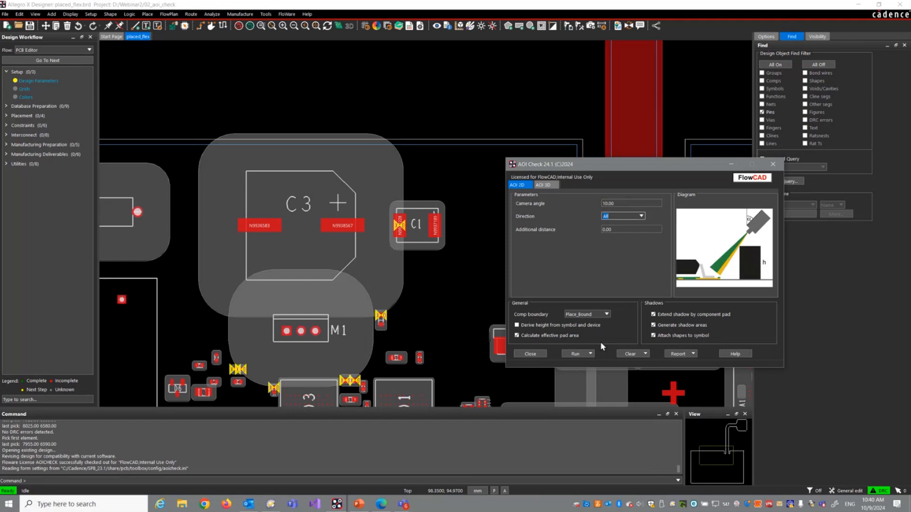
left_click(582, 356)
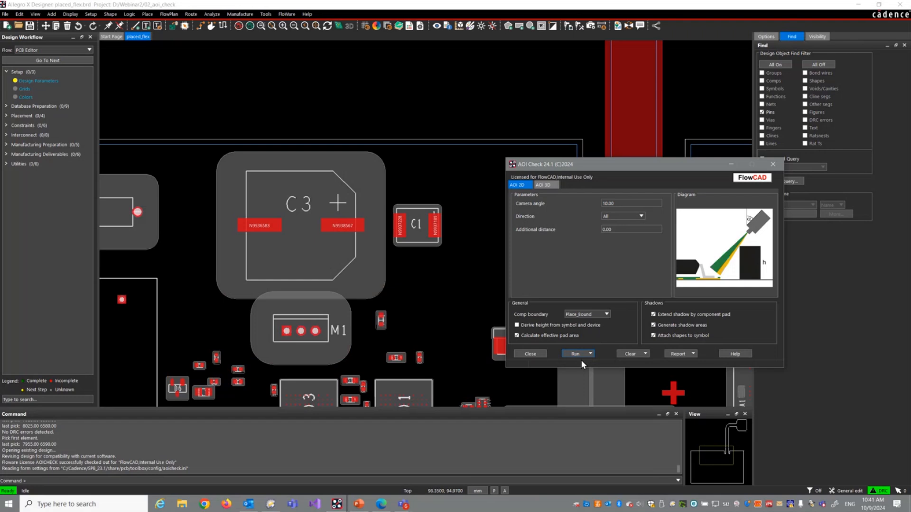
scroll(403, 275, "down", 3)
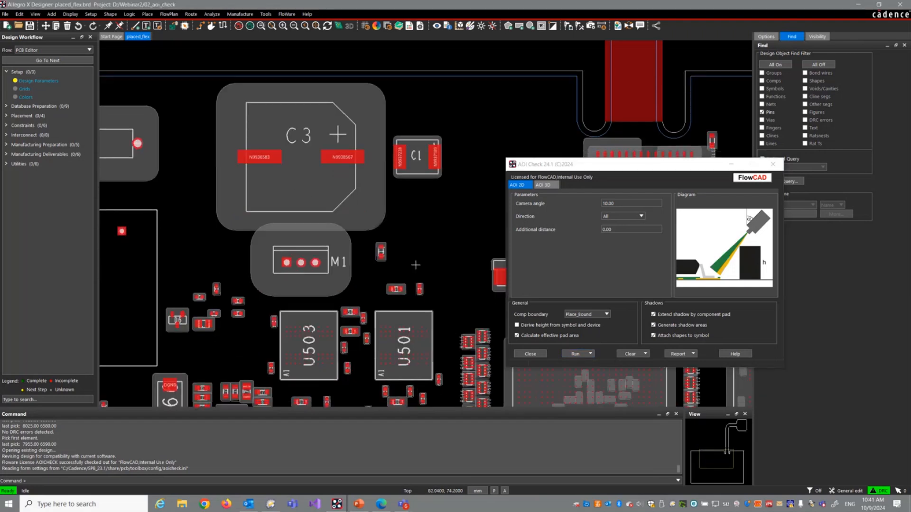
Step: Set the camera angle back to 19, restrict the direction to Horizontal and rerun the 2D AOI check
double_click(618, 205)
type("19")
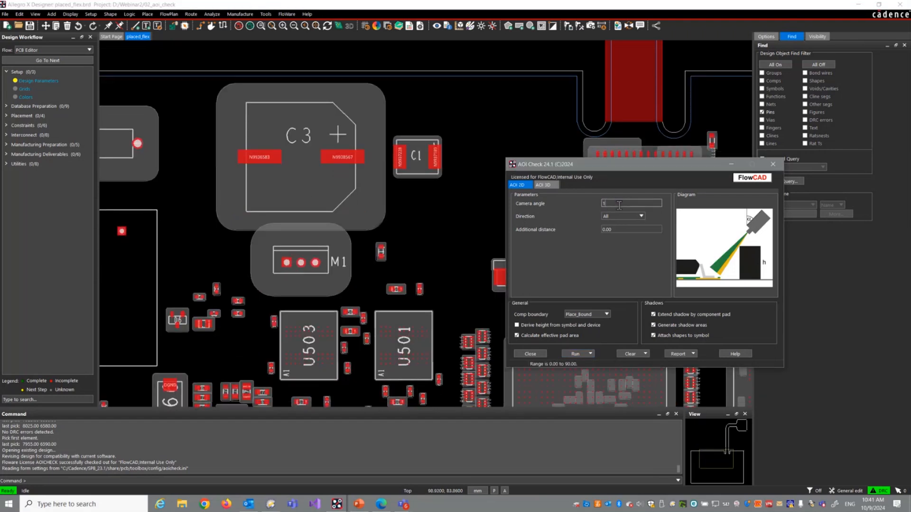
key("Tab")
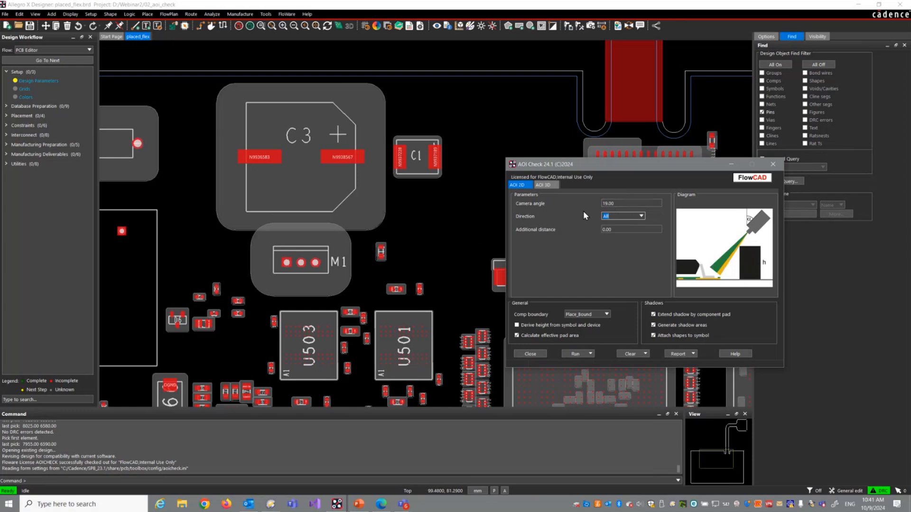
left_click(642, 218)
left_click(630, 229)
left_click(579, 354)
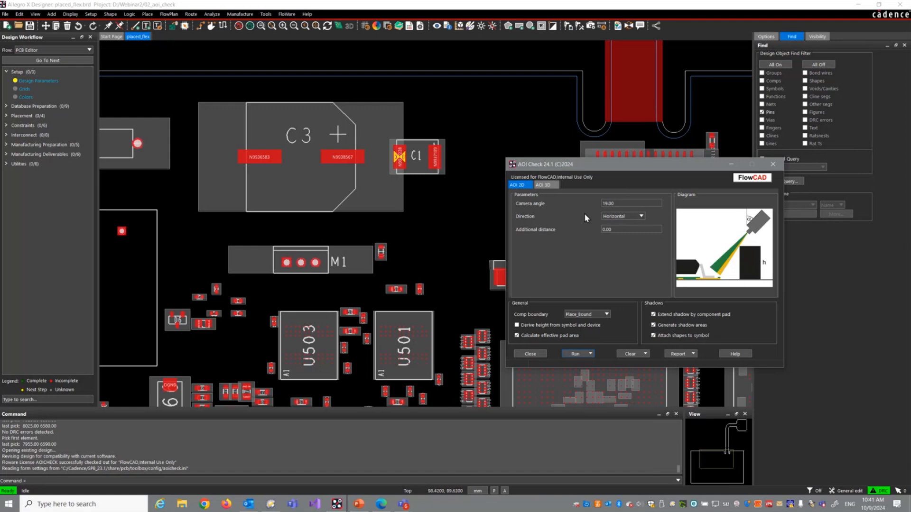
Step: Switch the camera direction to Vertical and rerun the 2D AOI check
left_click(641, 216)
left_click(575, 354)
left_click(578, 364)
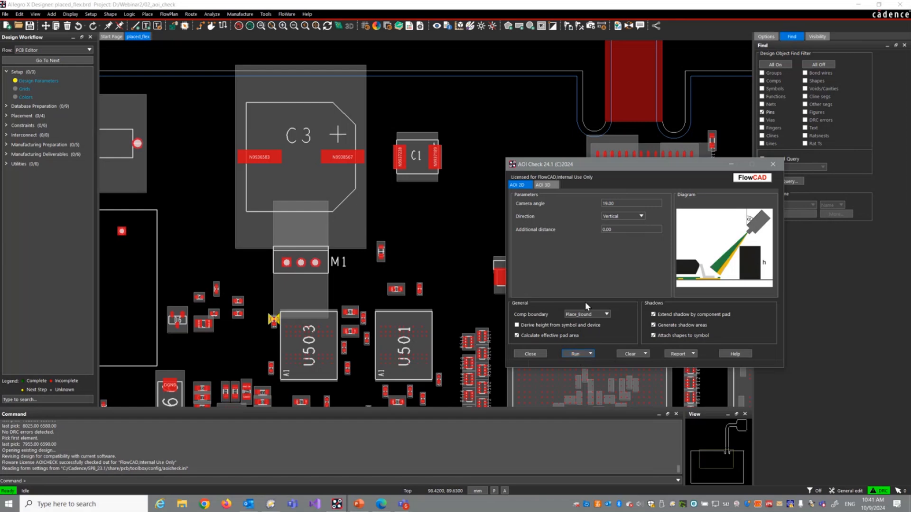
Step: Enter a custom camera direction of 45 and rerun the AOI check for this single viewing direction
left_click(639, 216)
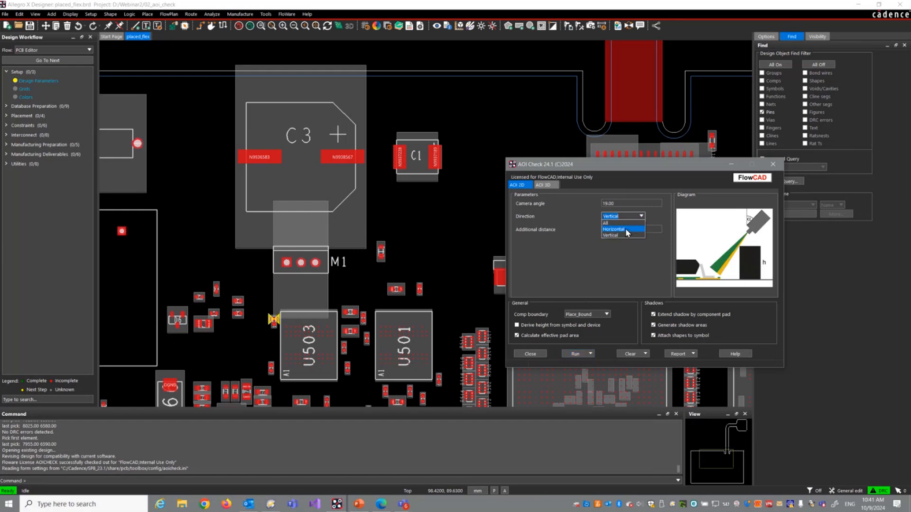
left_click(631, 229)
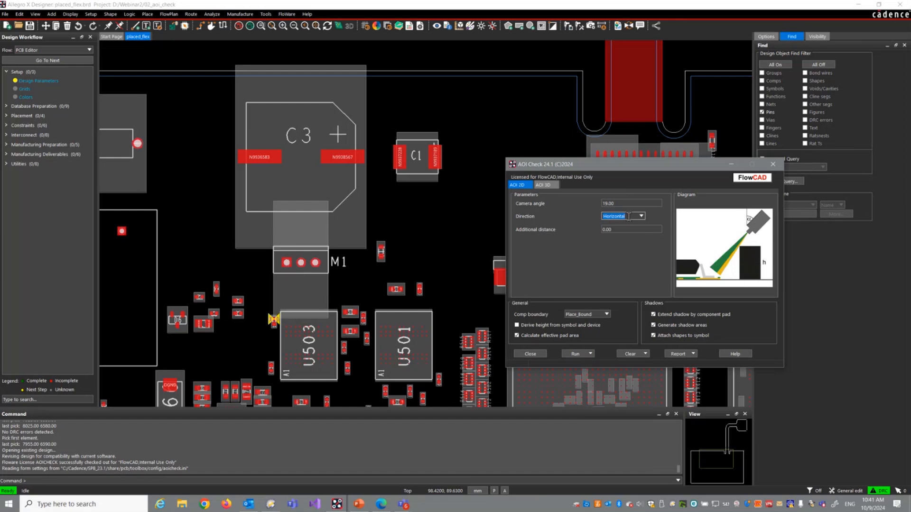
type("45")
key("Tab")
left_click(585, 354)
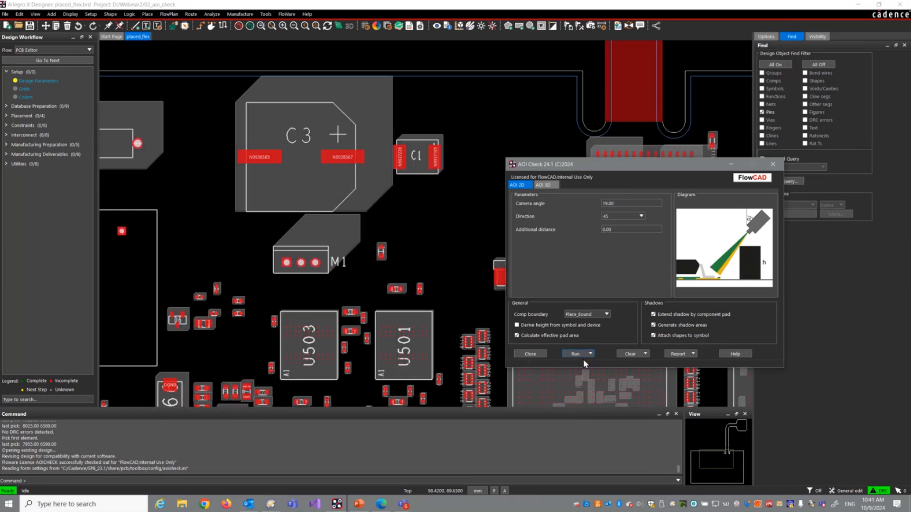
Step: Extend the custom camera direction to the two angles 45 215 and rerun the AOI check
left_click(620, 216)
left_click(585, 353)
left_click(576, 371)
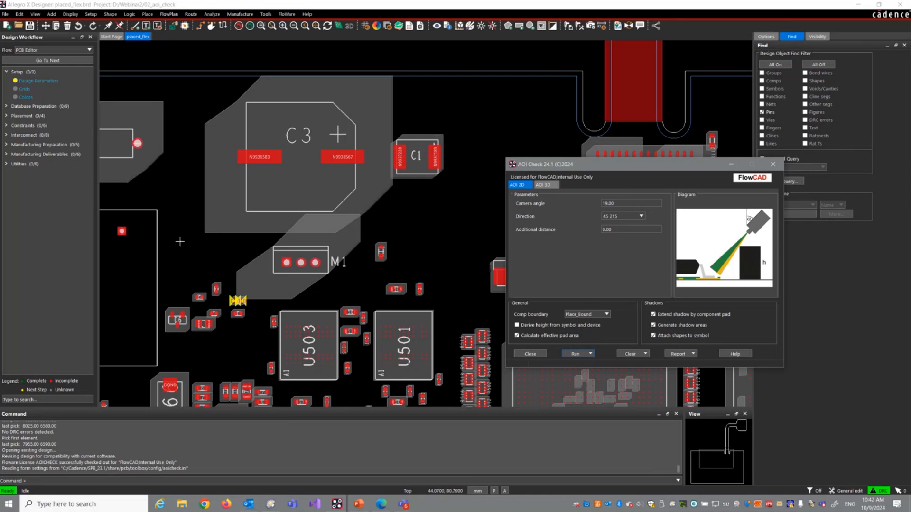
Step: Reset the camera direction to All and rerun the 2D AOI check
left_click(641, 216)
left_click(635, 223)
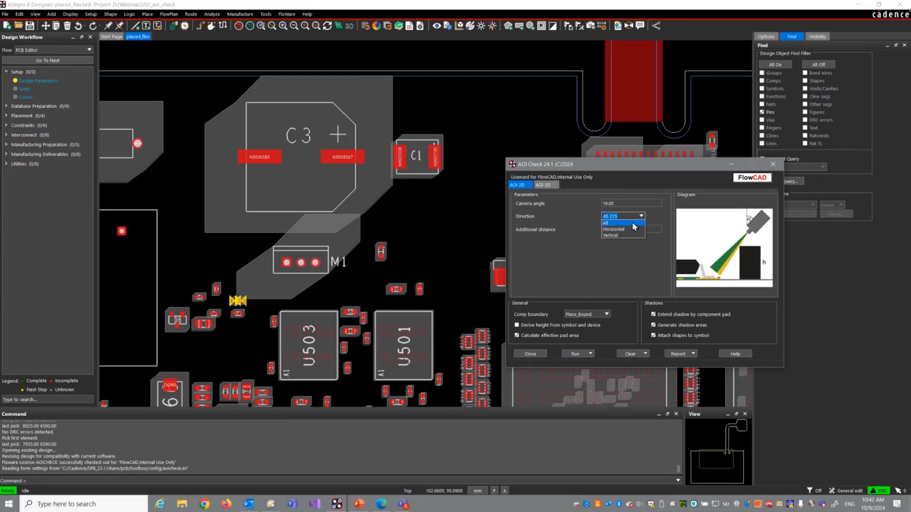
left_click(589, 353)
left_click(584, 363)
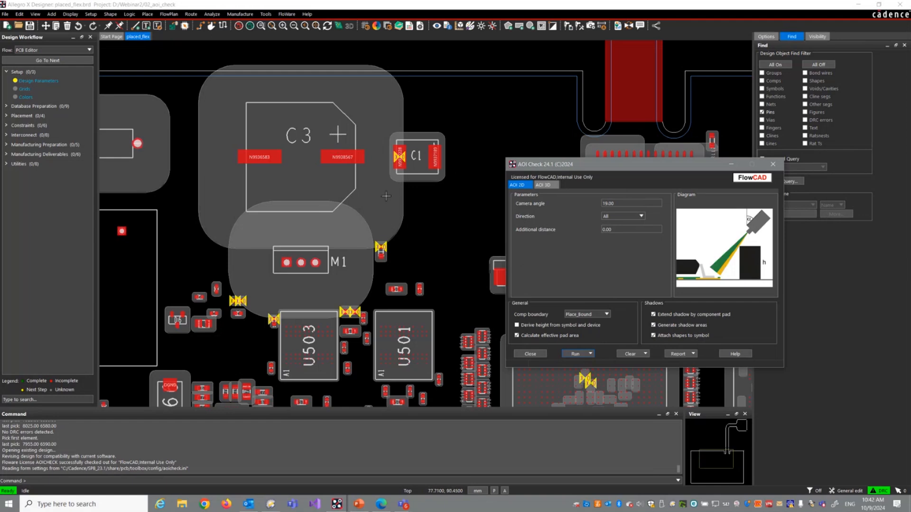
Step: Review the available check types and the AOI 3D parameters, and return to the AOI 2D settings
left_click(587, 355)
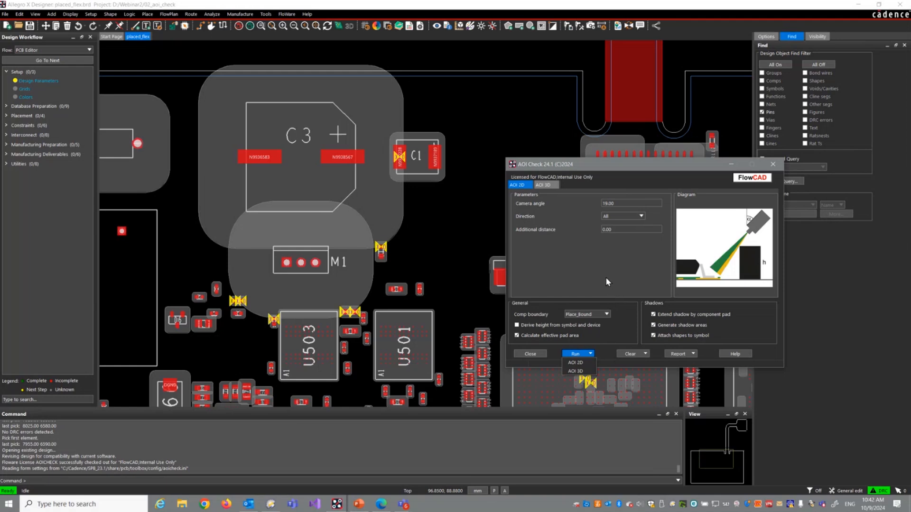
left_click(543, 185)
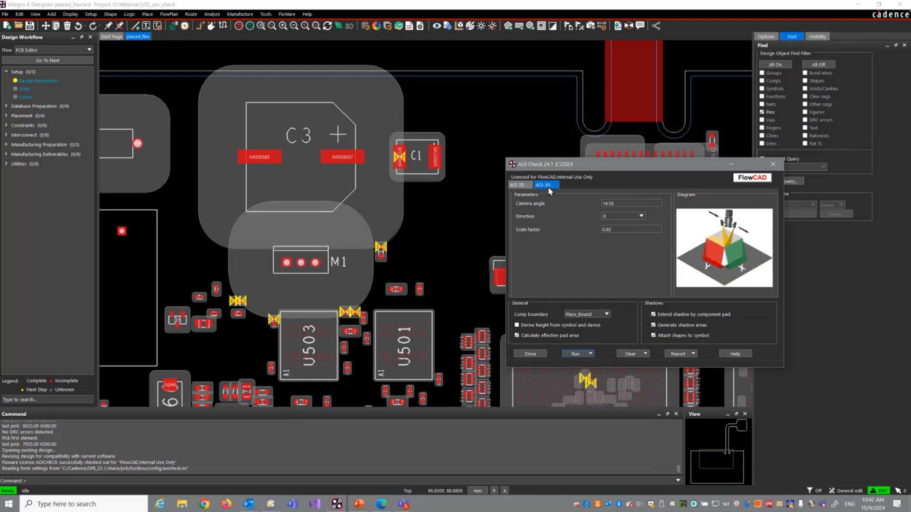
left_click(519, 185)
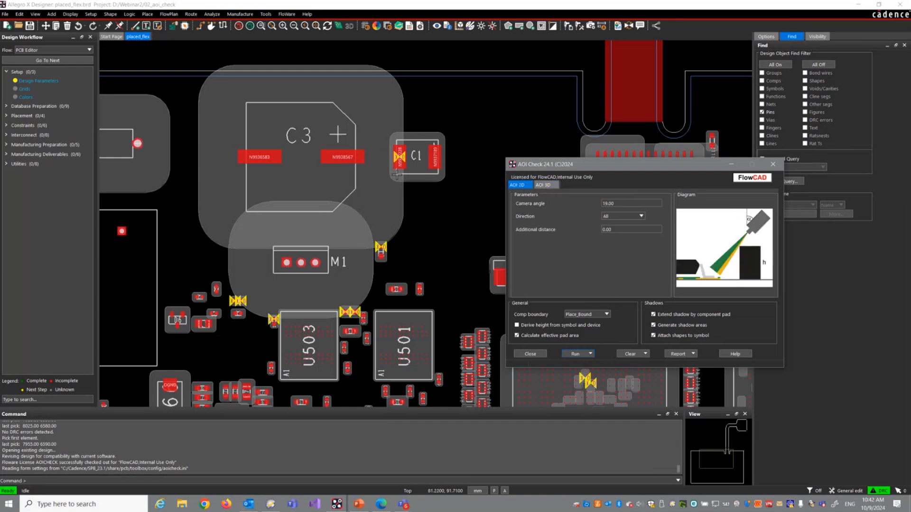
Step: Bring component T1 into view to examine its surroundings and close the AOI Check
scroll(397, 174, "up", 3)
middle_click_drag(396, 174, 290, 224)
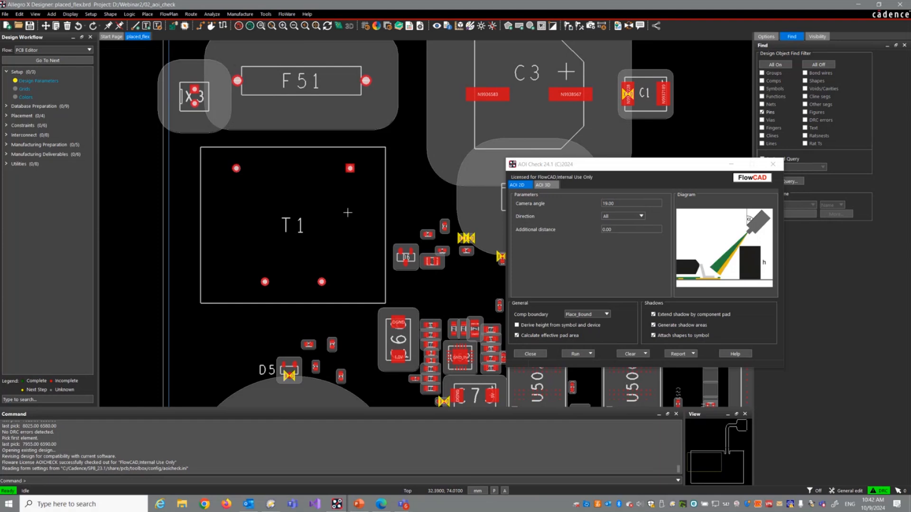
left_click(530, 354)
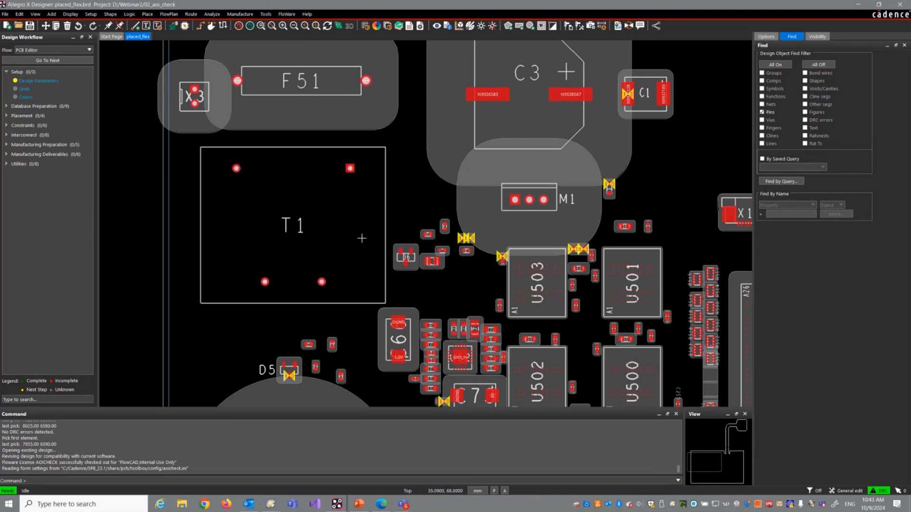
mouse_move(350, 169)
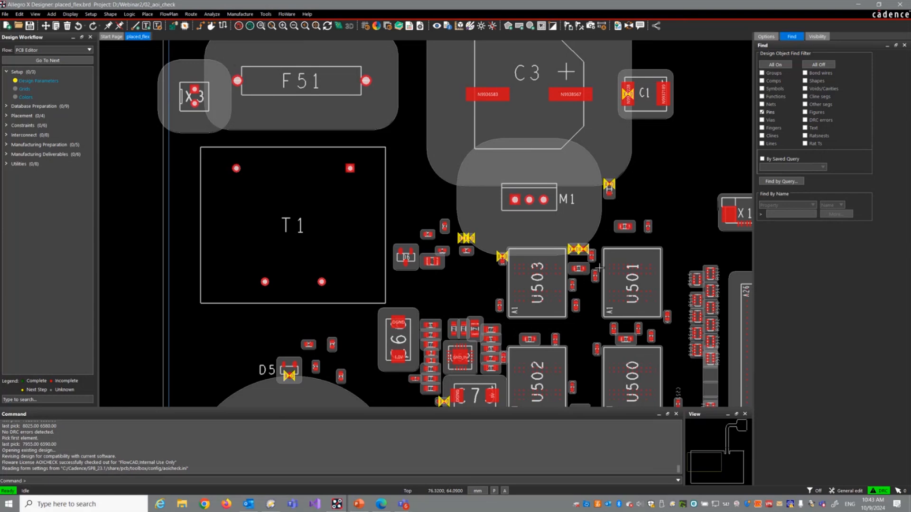
mouse_move(608, 266)
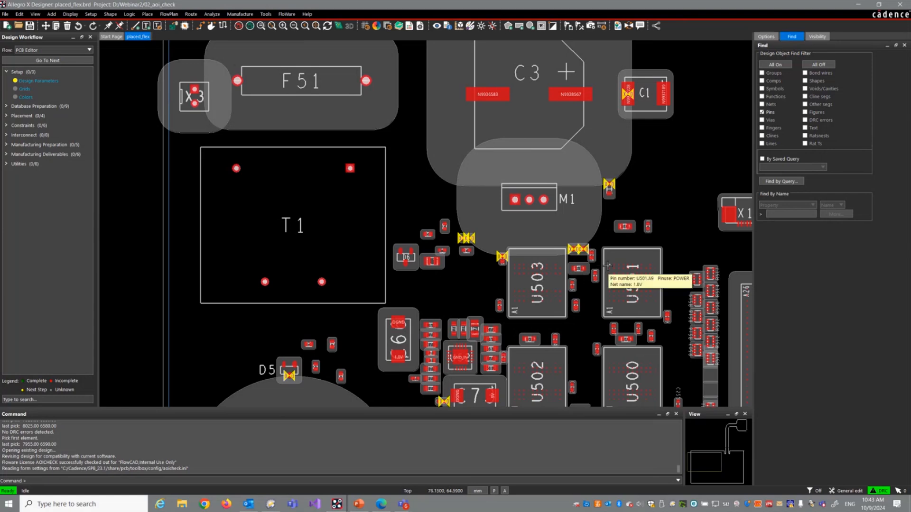
scroll(397, 182, "down", 2)
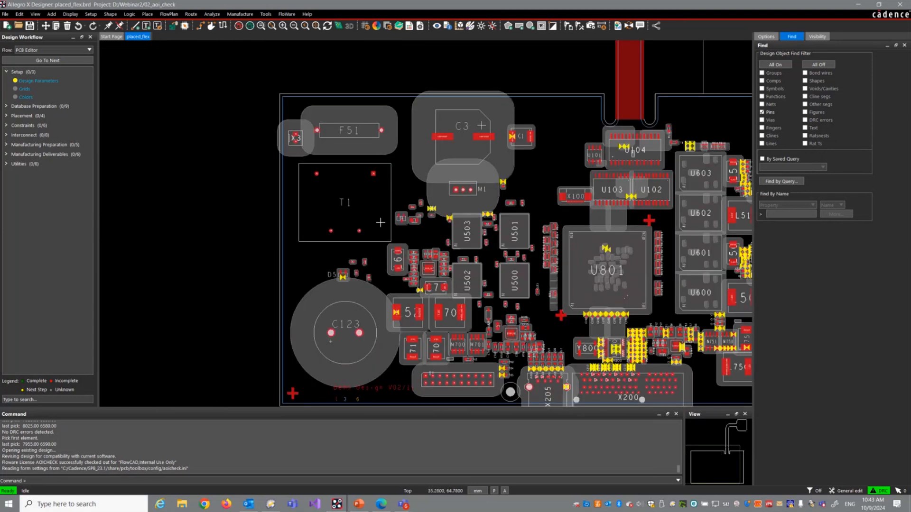
middle_click_drag(423, 231, 429, 276)
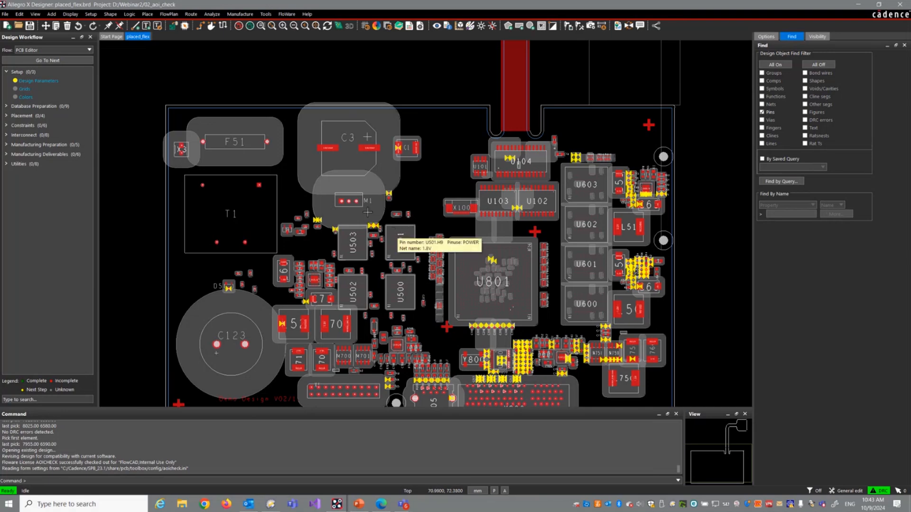
mouse_move(356, 201)
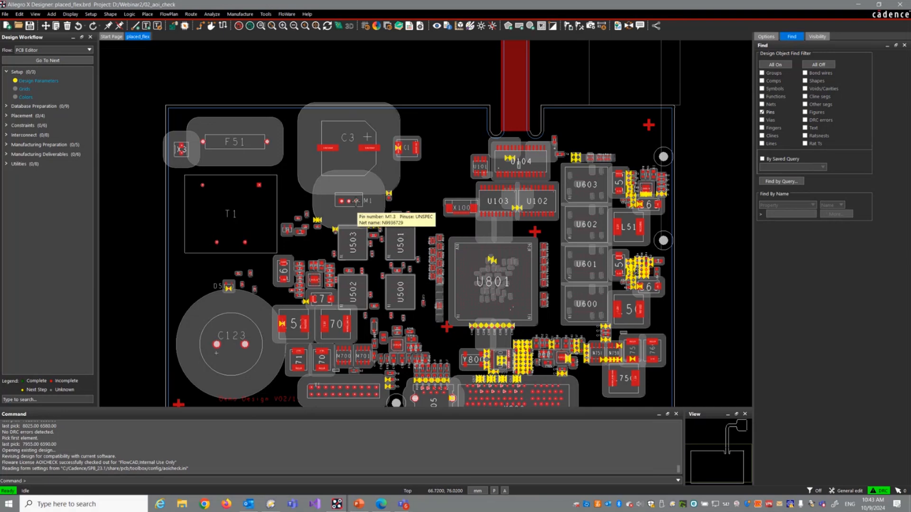
Step: Open the board led.brd from the 03_contour_place folder
left_click(5, 13)
left_click(21, 39)
left_click(468, 261)
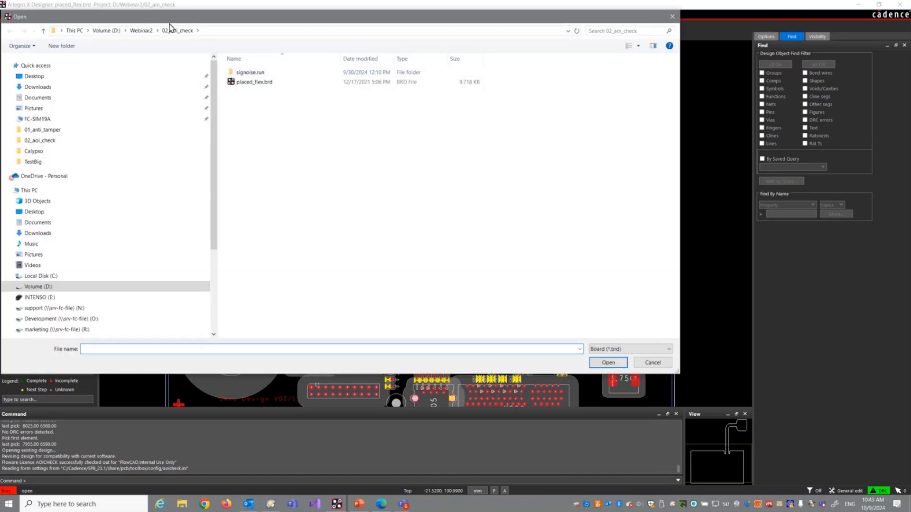
left_click(141, 30)
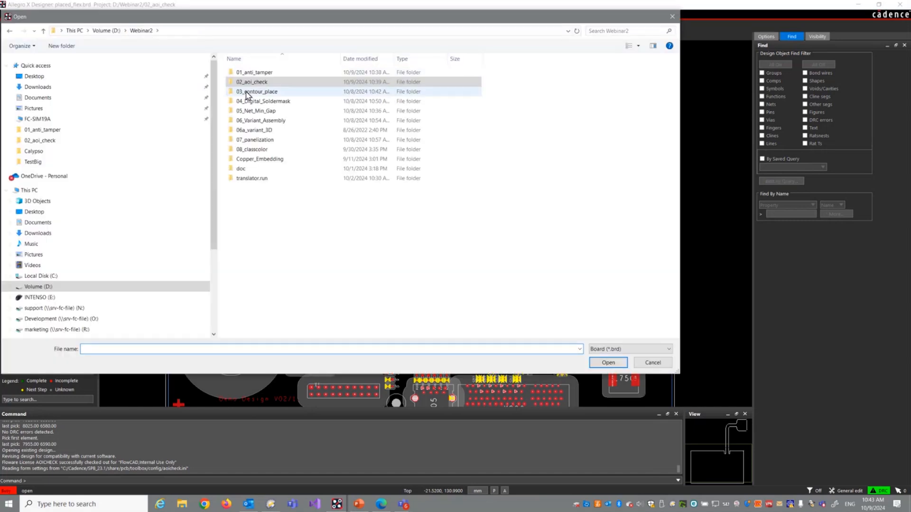
double_click(241, 92)
double_click(239, 72)
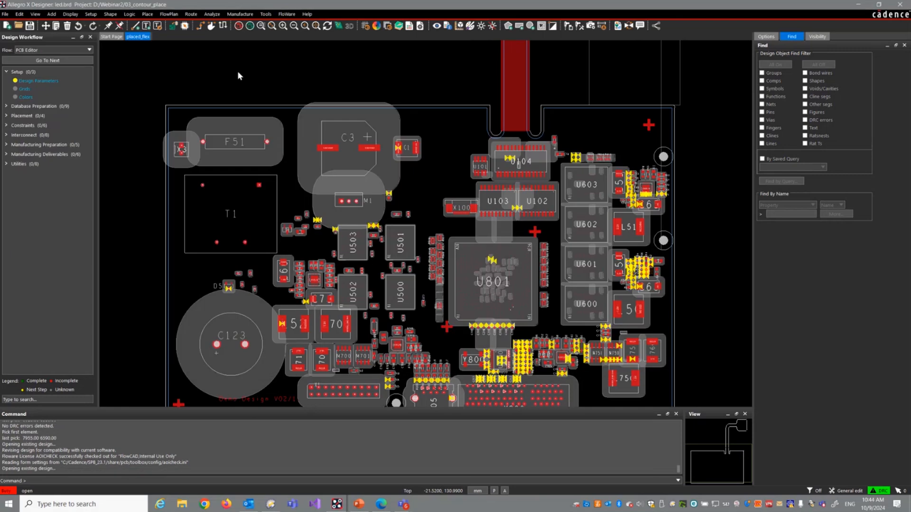
Step: Start FloWare Contour Place and pick the wavy line between the resistor rows as the active contour
left_click(287, 14)
mouse_move(289, 40)
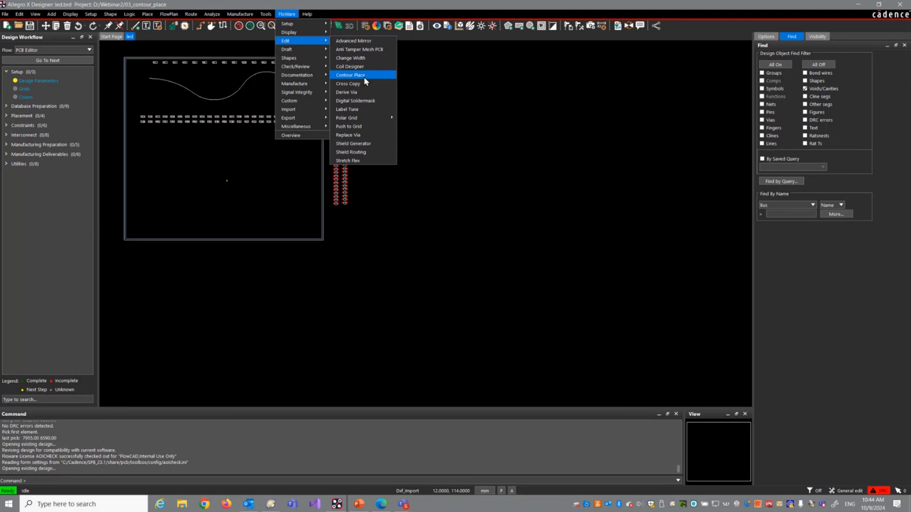
left_click(351, 75)
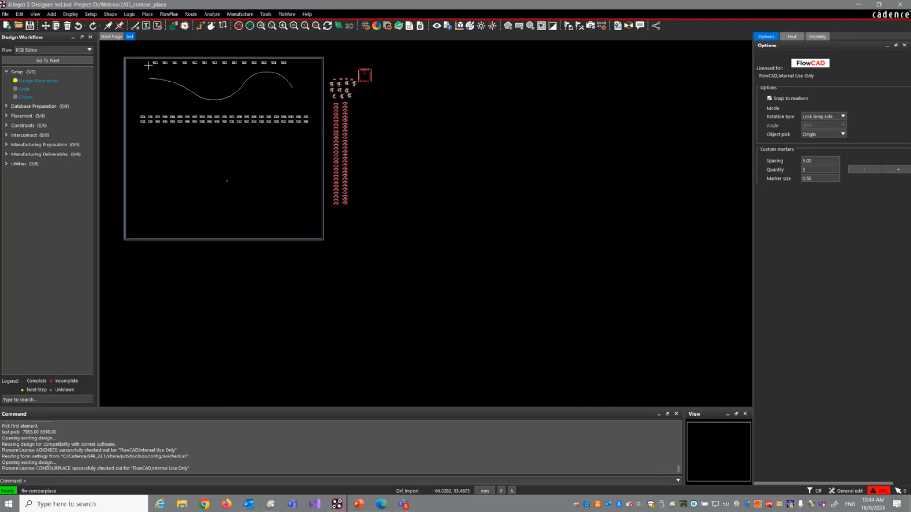
scroll(148, 66, "up", 4)
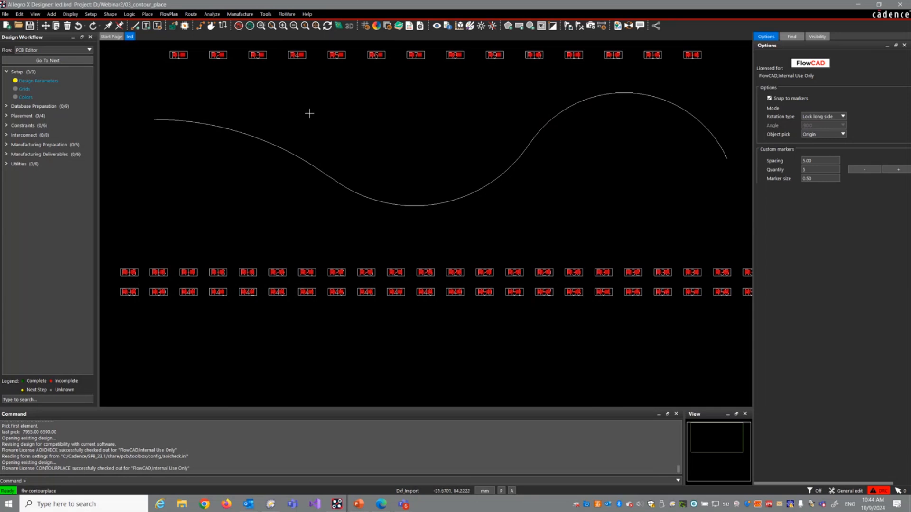
right_click(408, 107)
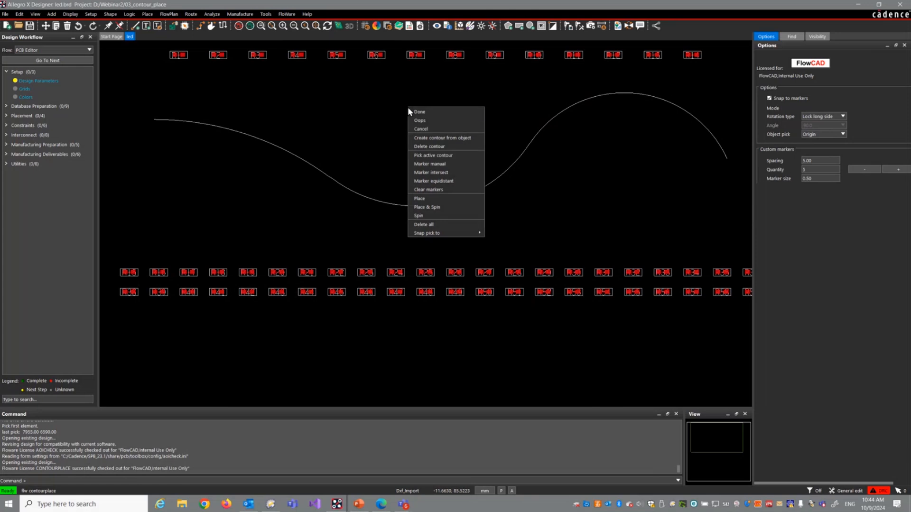
left_click(435, 155)
left_click(318, 172)
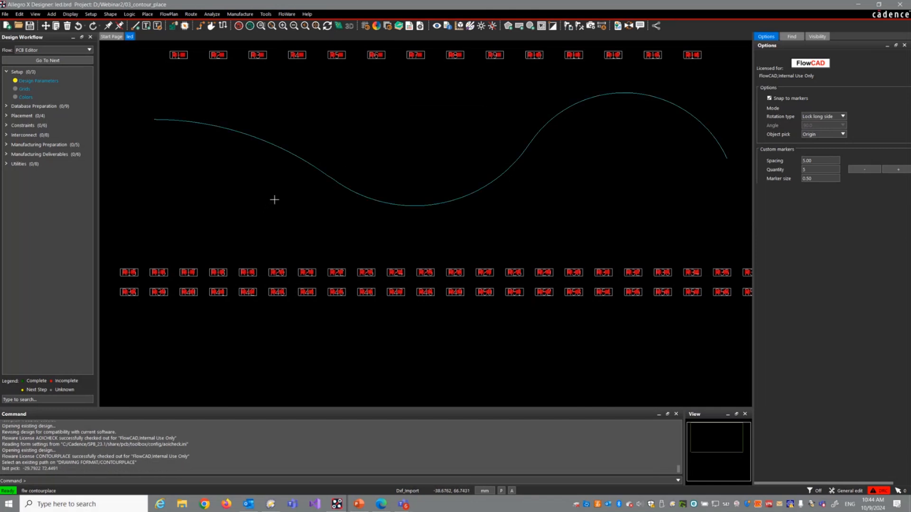
Step: Place resistors R15, R16 and R17 one after another from the start of the contour, using the Lock long side rotation
right_click(344, 128)
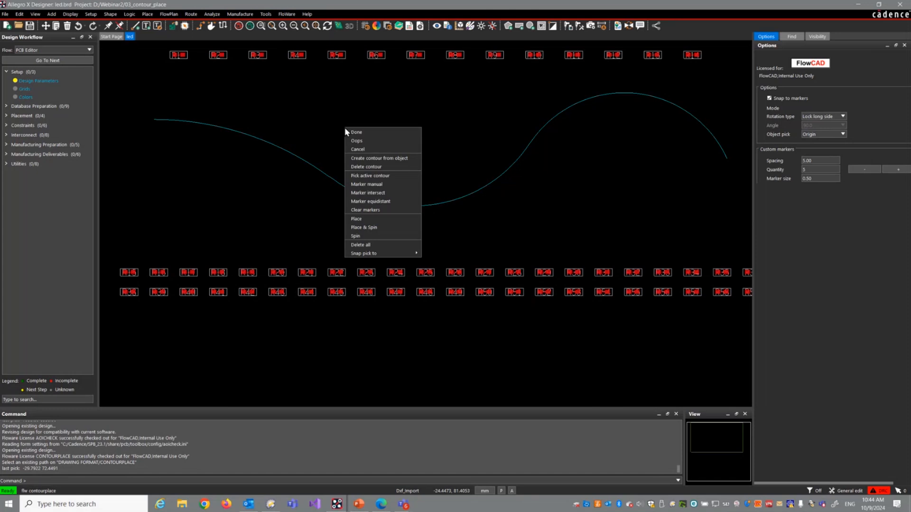
left_click(357, 219)
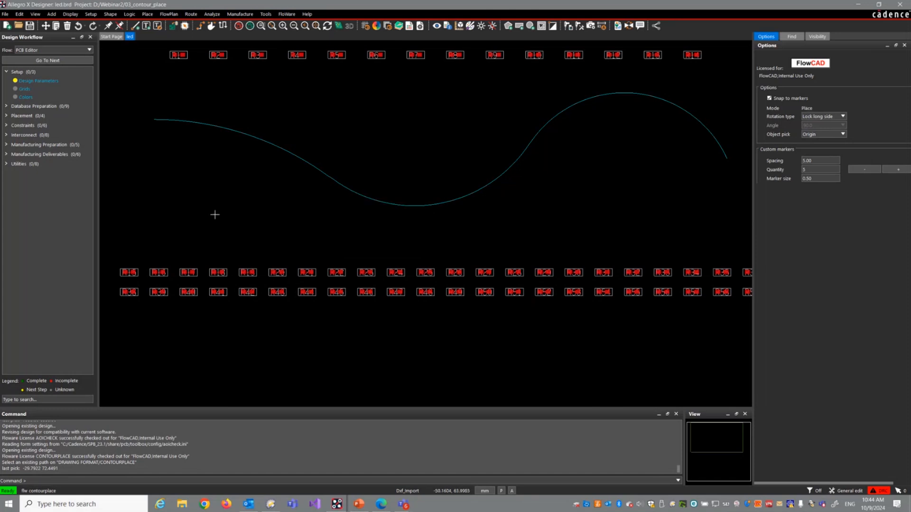
left_click(127, 272)
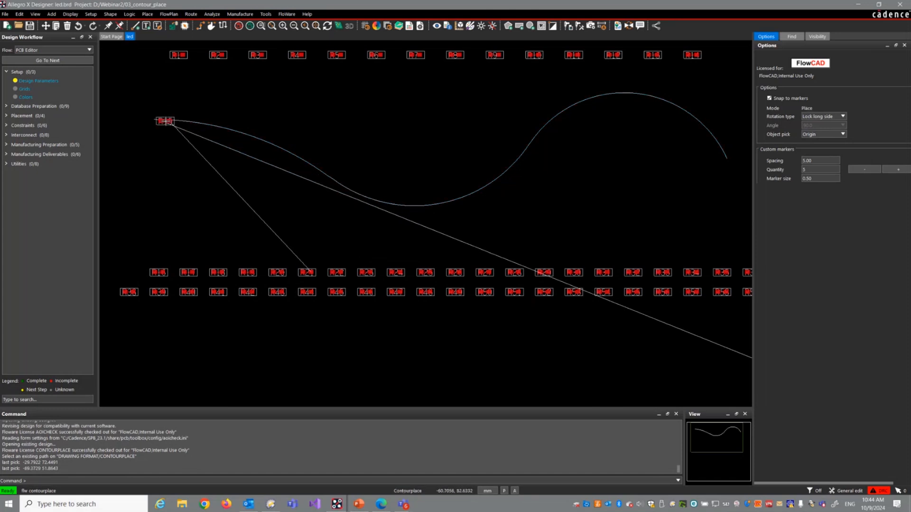
left_click(163, 125)
left_click(162, 252)
left_click(156, 272)
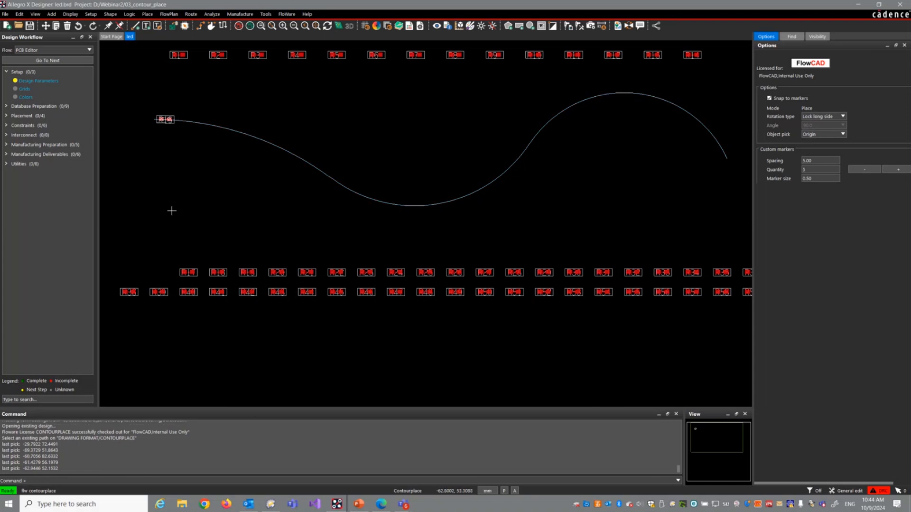
left_click(193, 124)
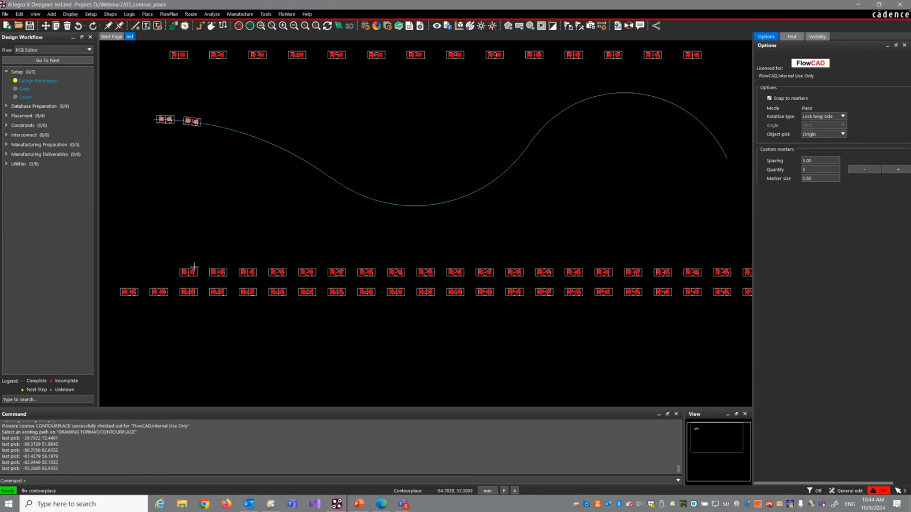
left_click(194, 267)
left_click(220, 128)
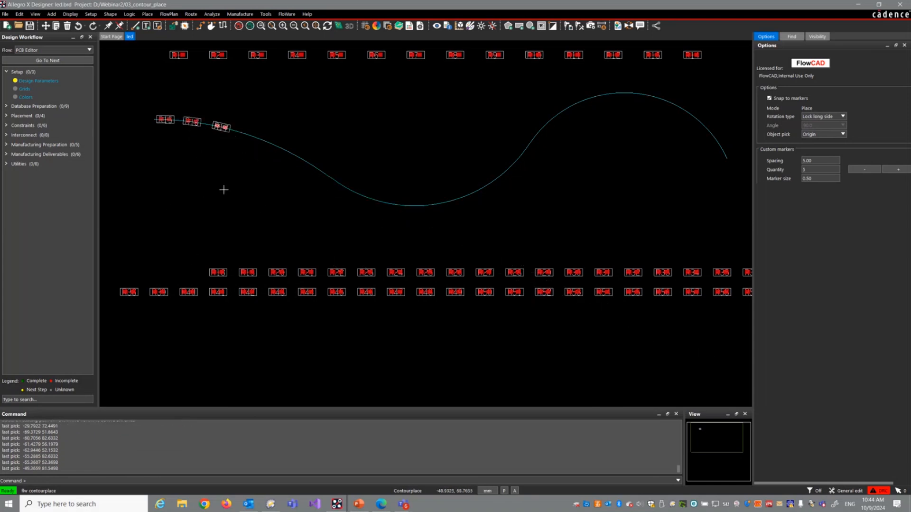
Step: Set the rotation type to Lock short side and place R18 and R19 on the contour behind R17
left_click(843, 116)
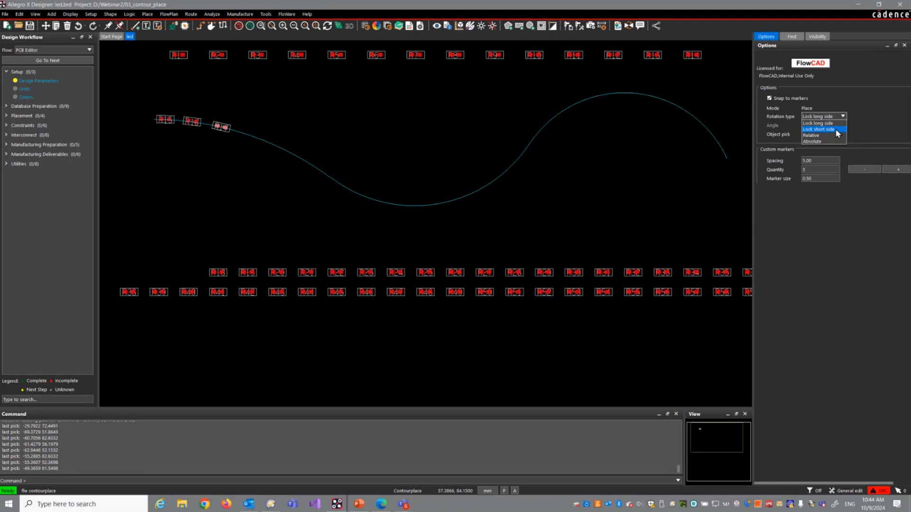
left_click(817, 129)
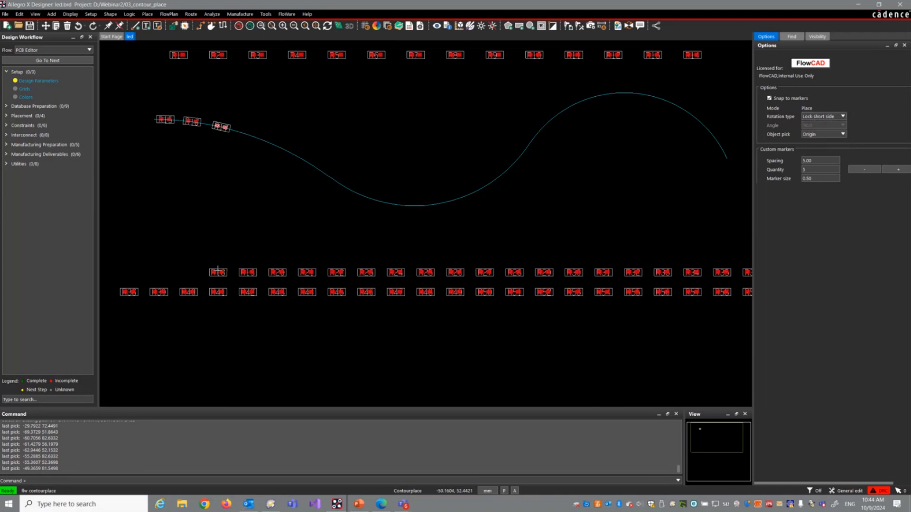
left_click(217, 272)
left_click(248, 135)
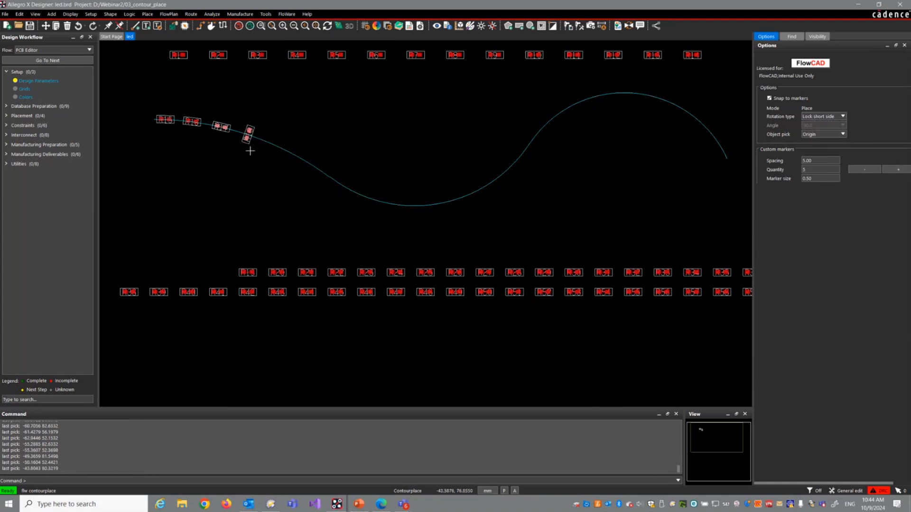
left_click(245, 273)
left_click(267, 142)
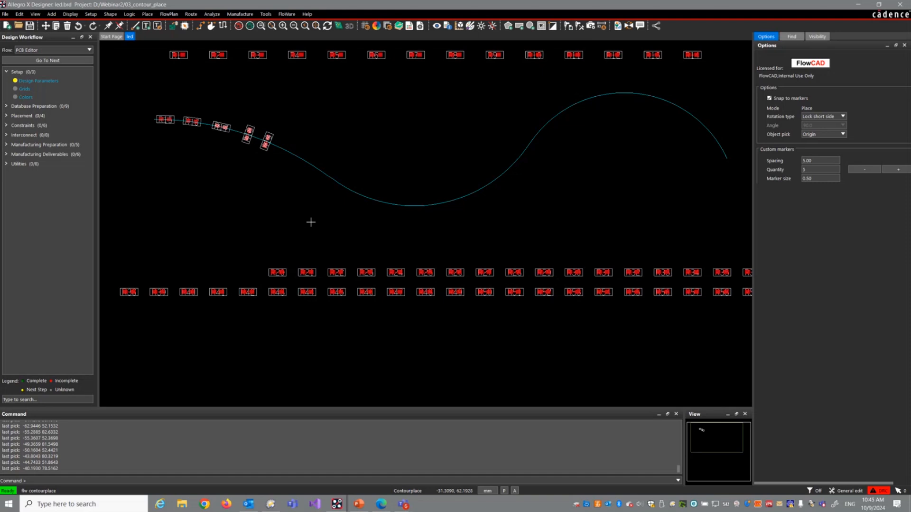
Step: Place R20 on the contour beside R19 with Place & Spin, rotated by 90 degrees
right_click(274, 198)
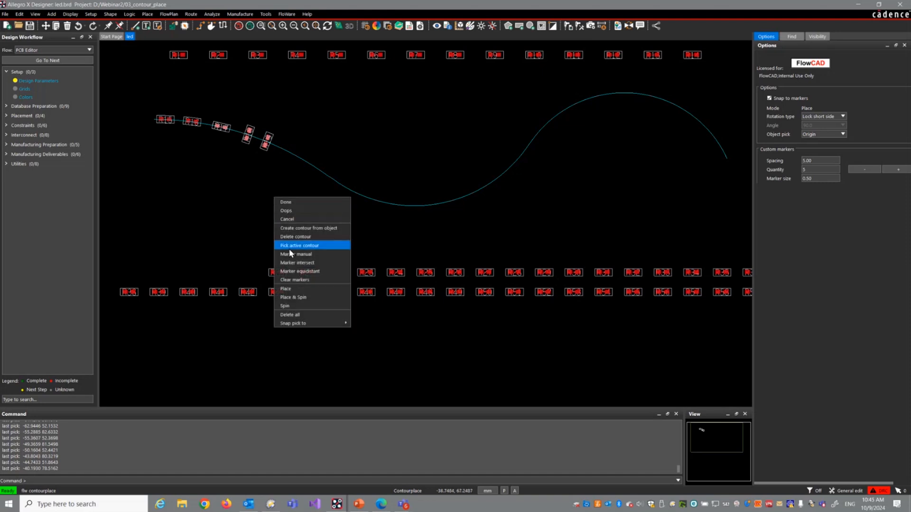
left_click(299, 298)
left_click(275, 274)
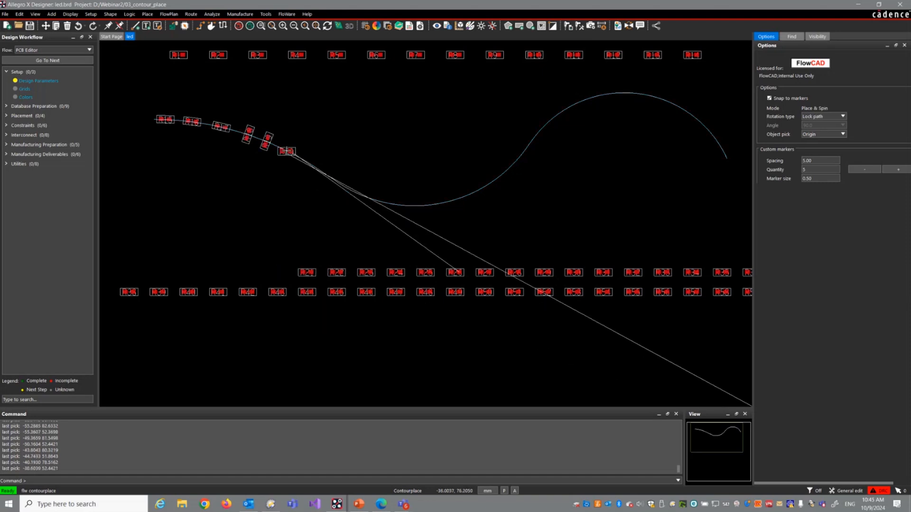
left_click(286, 151)
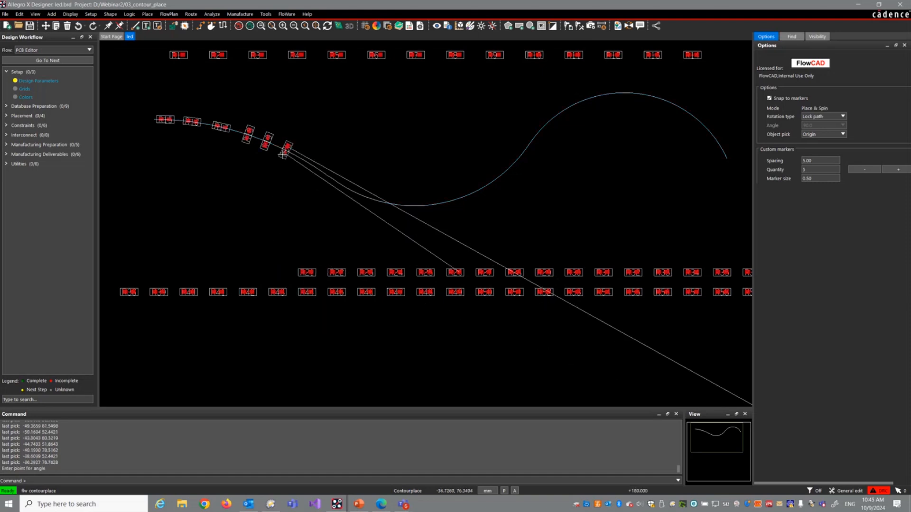
left_click(303, 111)
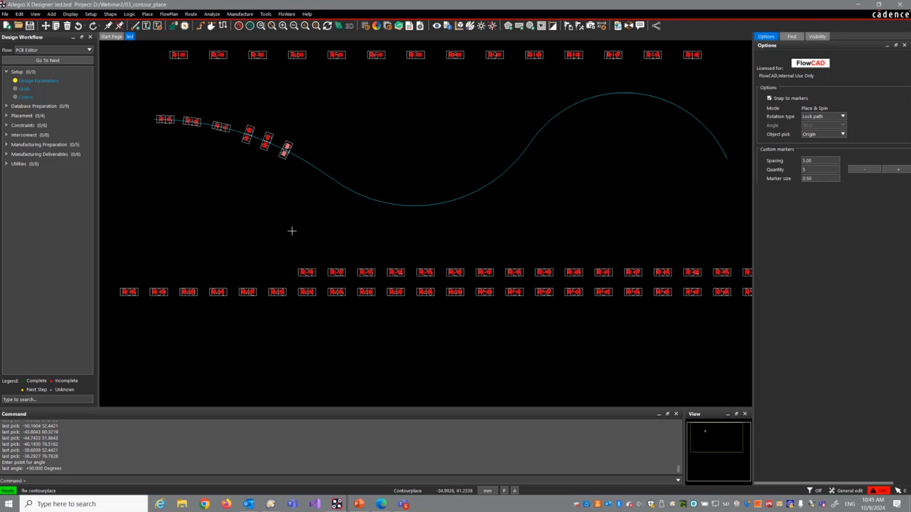
Step: Apply Spin to R19 on the contour with an angle of 0 degrees
right_click(377, 133)
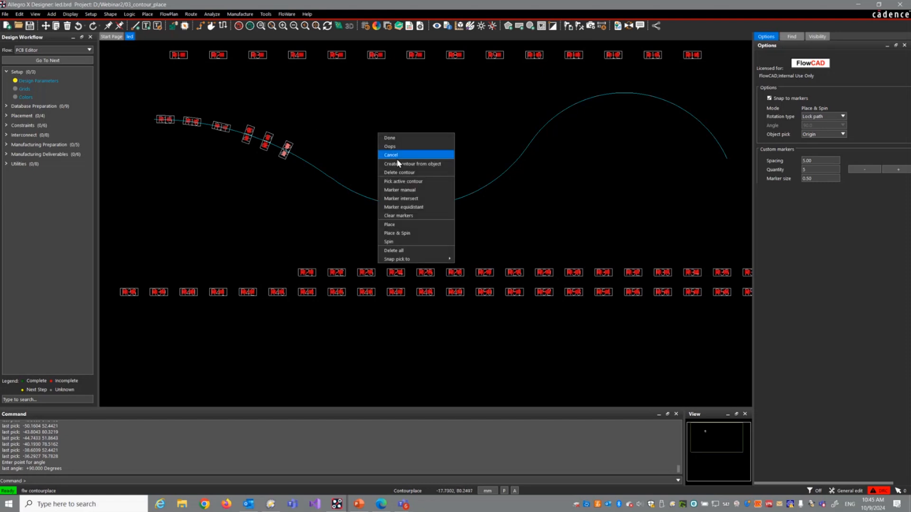
left_click(411, 242)
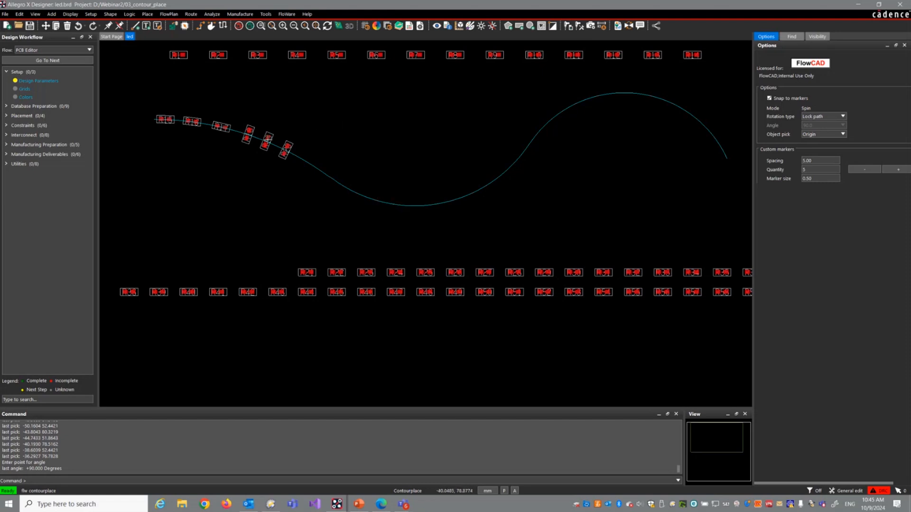
left_click(268, 138)
left_click(363, 122)
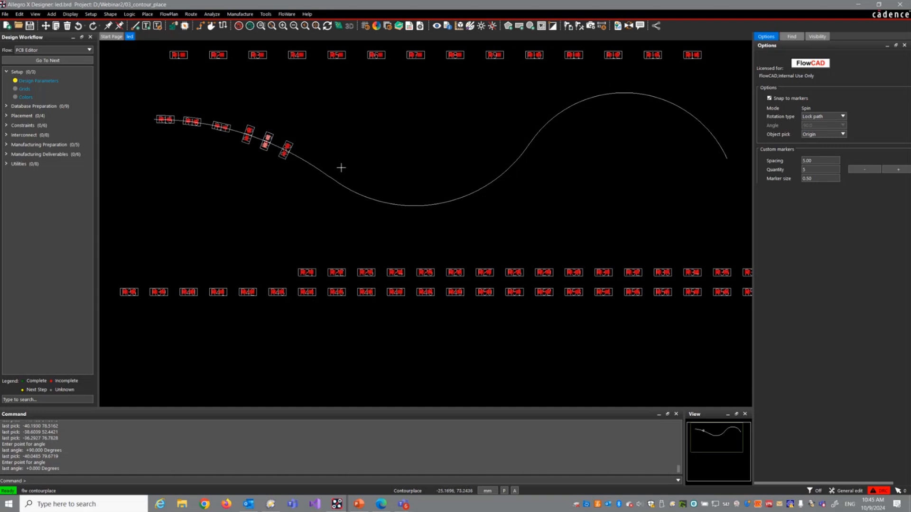
Step: Create three manual markers at free points along the descending part of the contour beyond R20
scroll(339, 167, "up", 2)
right_click(339, 136)
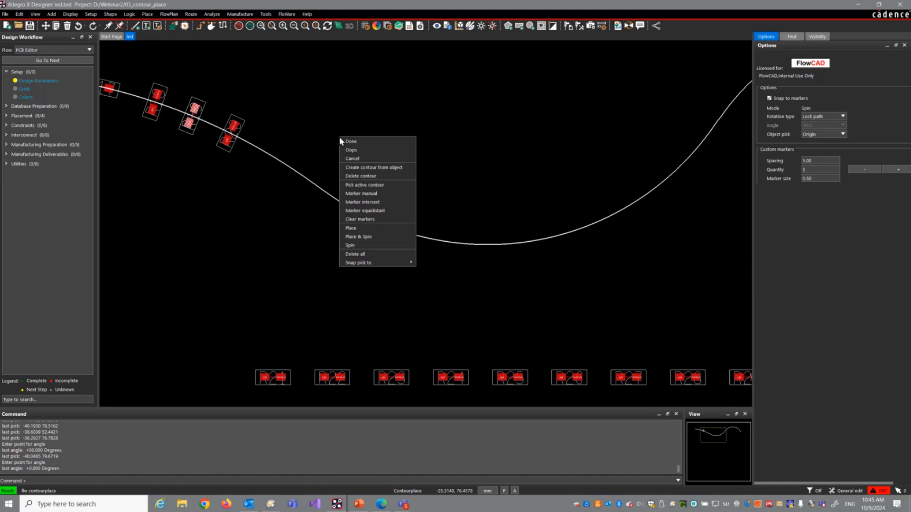
left_click(362, 194)
left_click(285, 163)
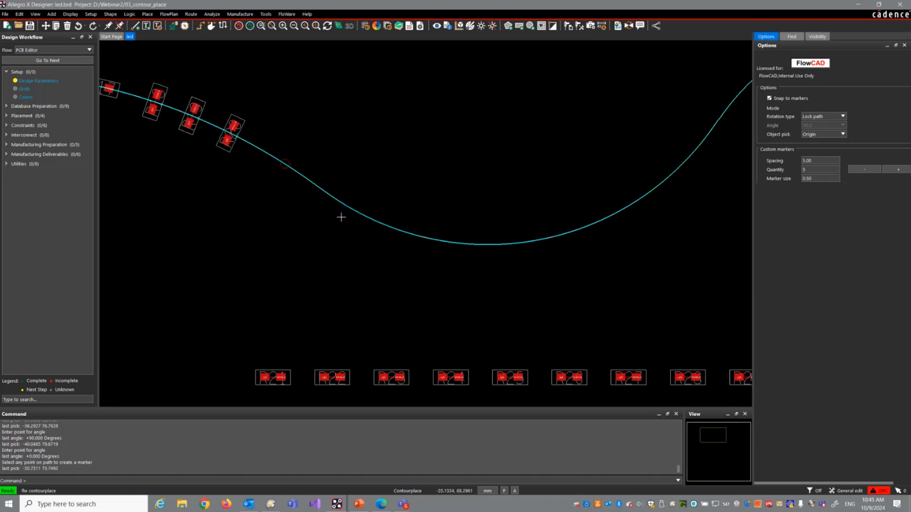
left_click(345, 206)
left_click(389, 226)
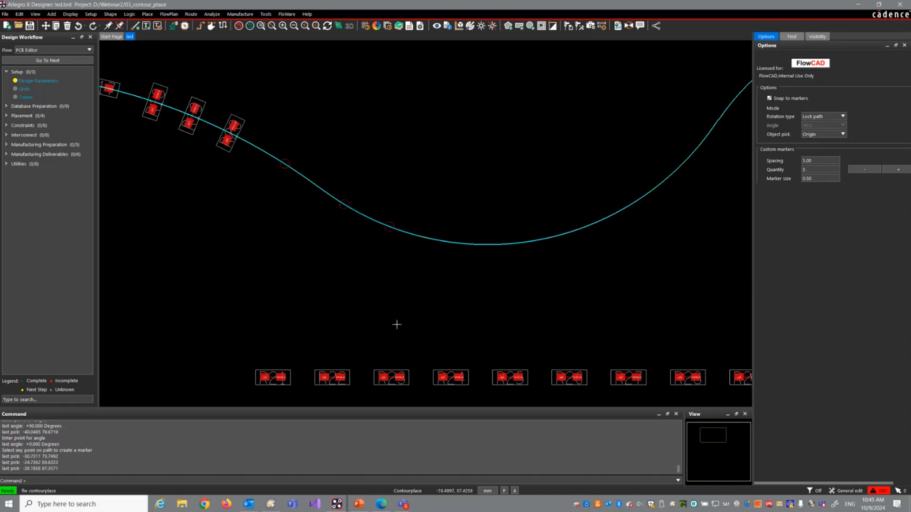
Step: Start equidistant markers with a spacing of 4.00 and the quantity 5, centred on the contour's rising section
middle_click_drag(353, 270, 361, 268)
right_click(511, 166)
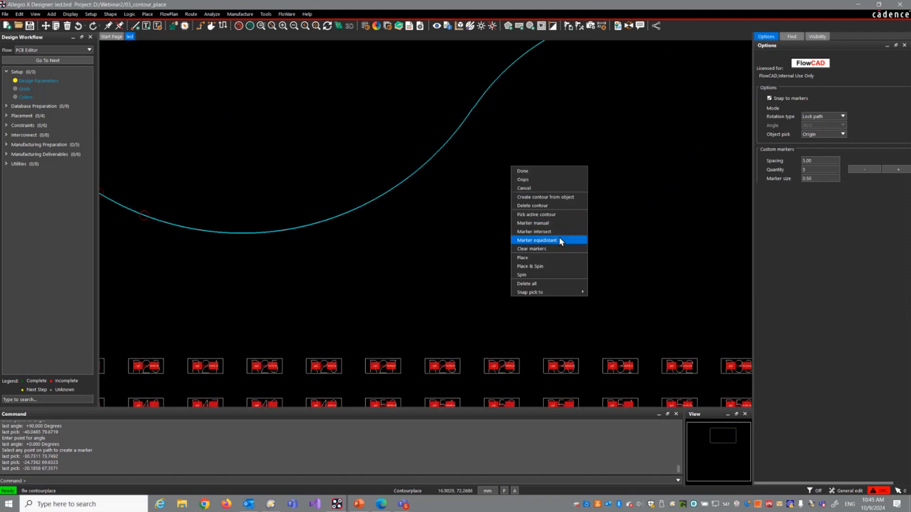
left_click(536, 240)
double_click(814, 162)
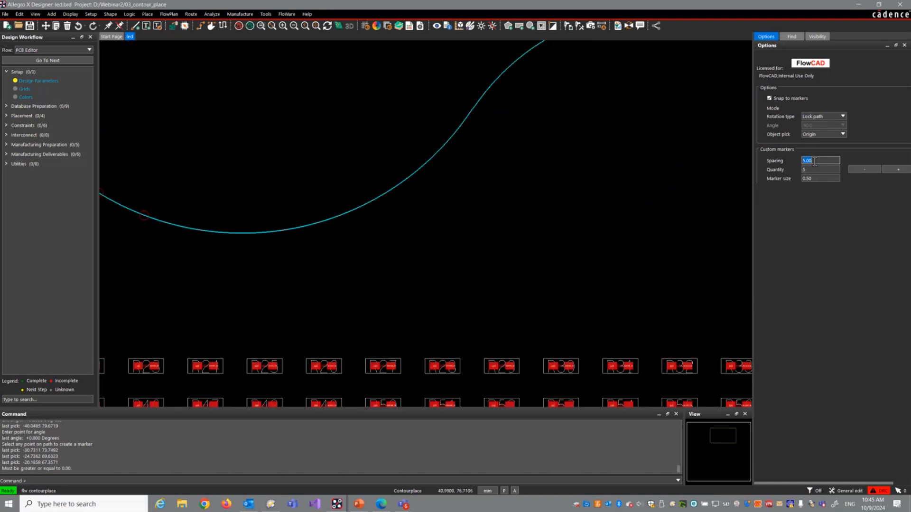
key("Tab")
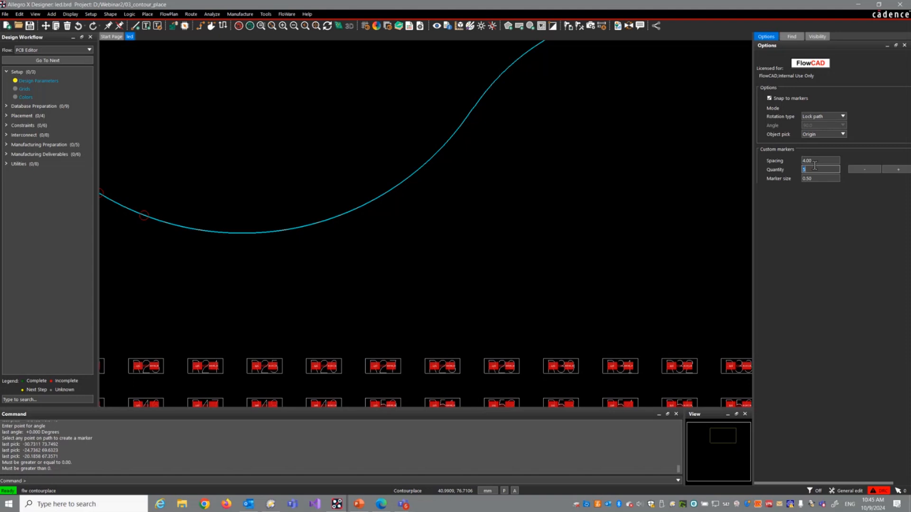
left_click(447, 144)
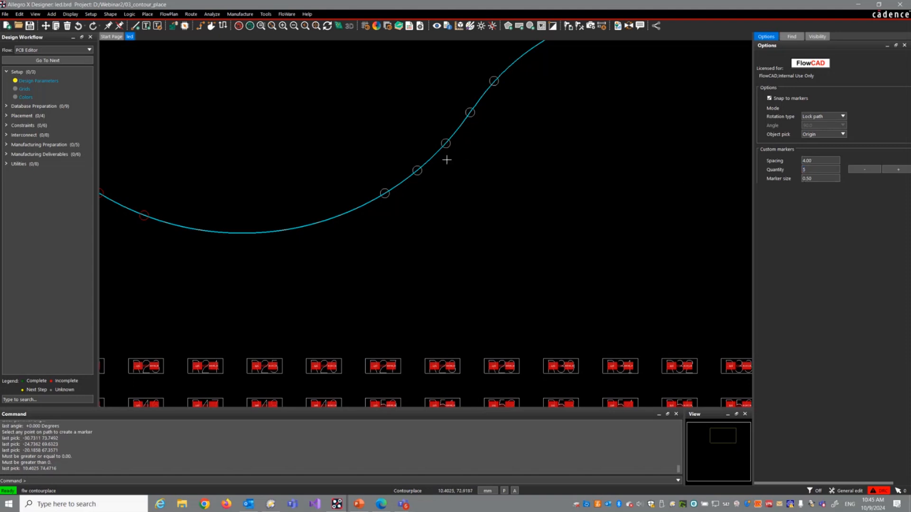
Step: Increase the equidistant markers' spacing to 6.00 and their quantity to 13, and confirm them on the contour
left_click(895, 169)
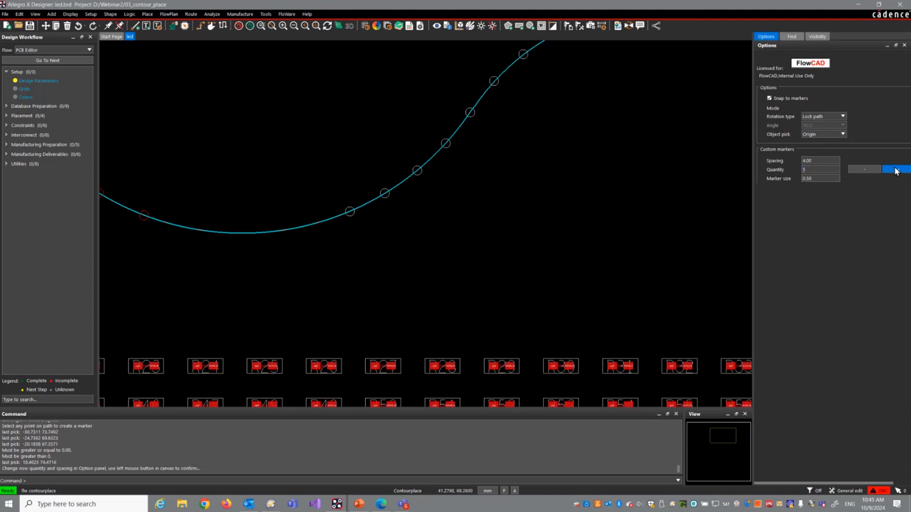
left_click(895, 170)
left_click(896, 170)
left_click(853, 170)
left_click(853, 170)
left_click(853, 170)
left_click(853, 170)
left_click(853, 170)
left_click(853, 169)
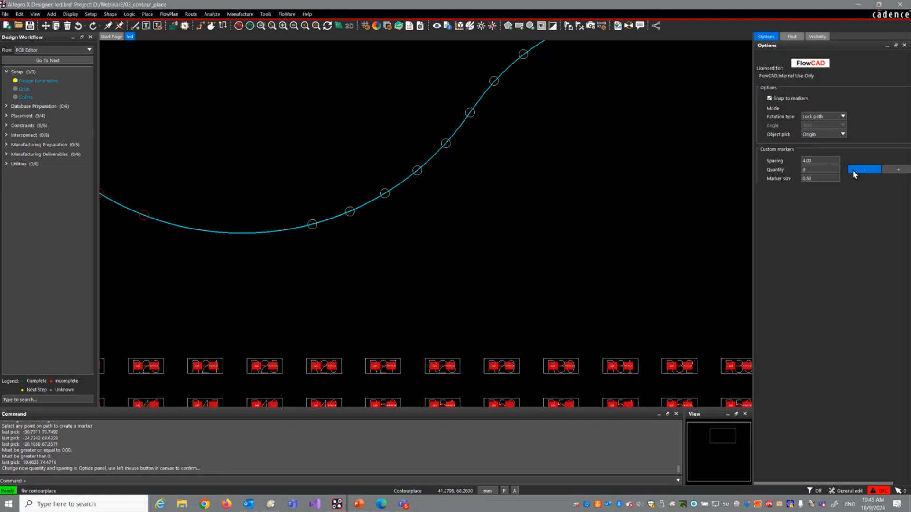
left_click(819, 162)
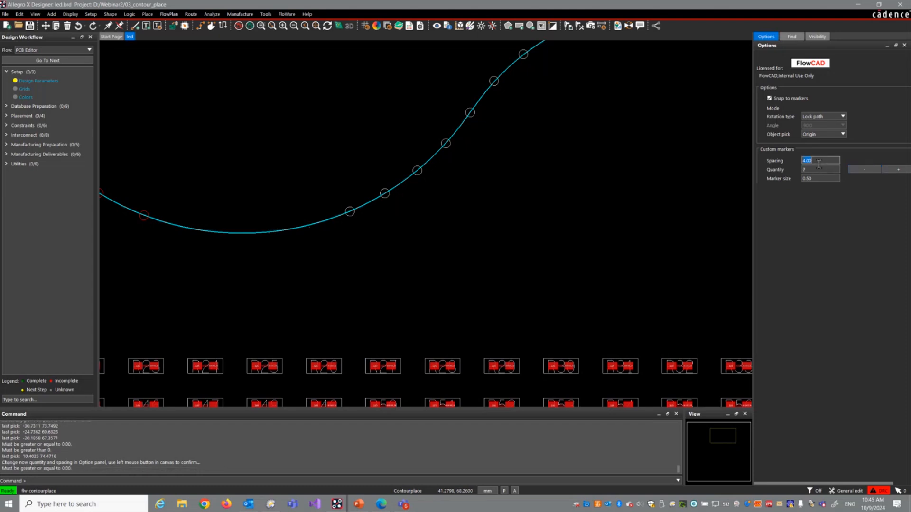
key("Tab")
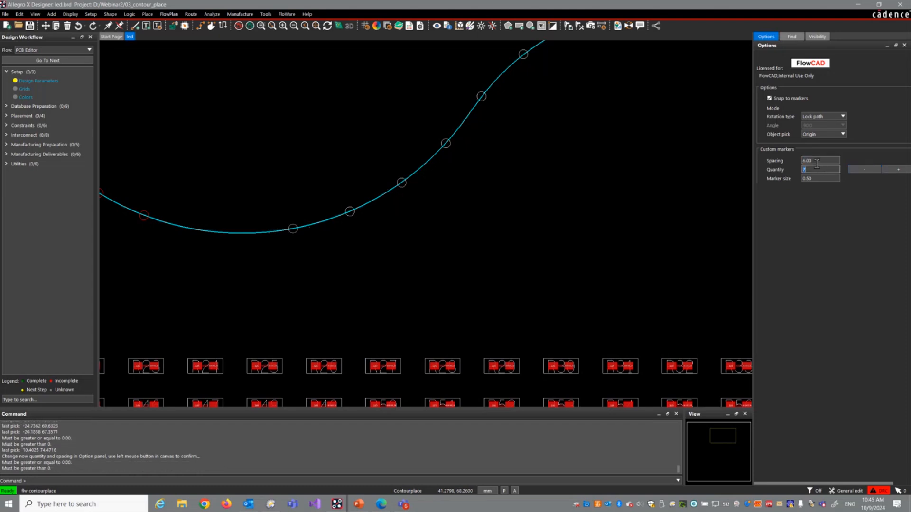
middle_click_drag(527, 240, 441, 342)
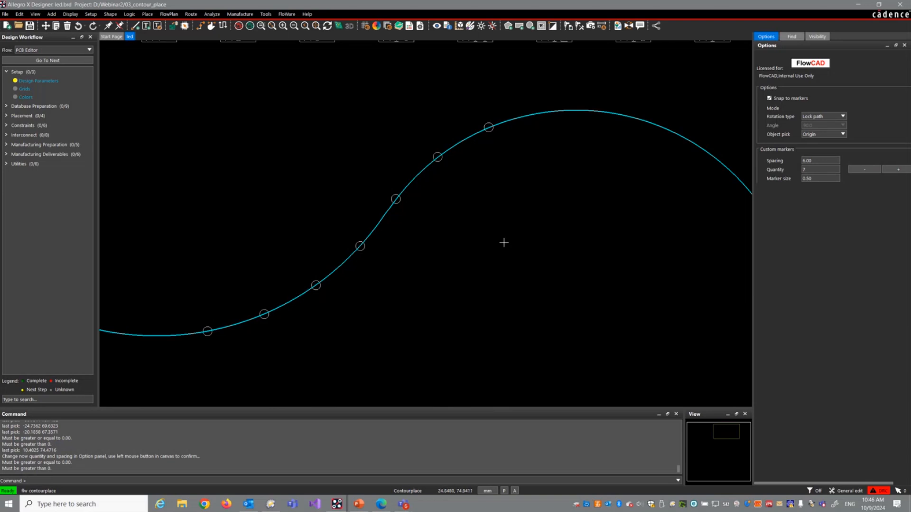
left_click(897, 171)
left_click(418, 234)
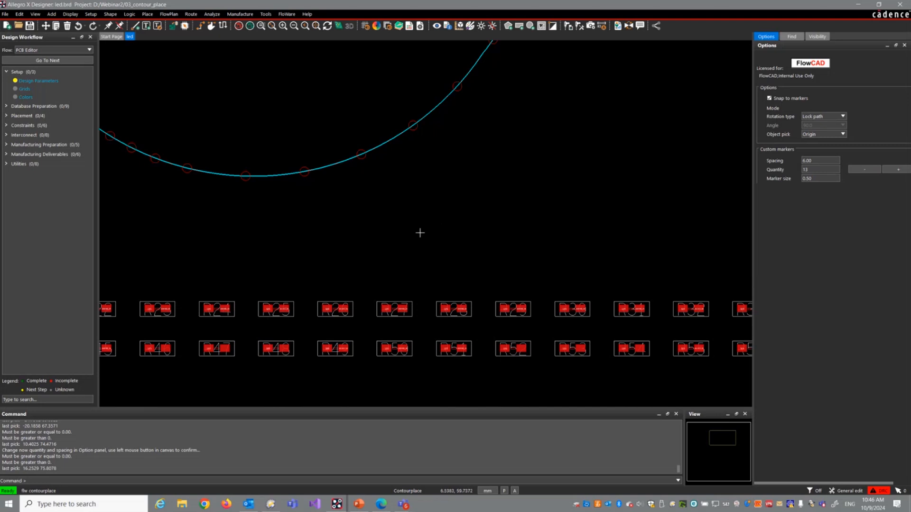
Step: Place R26, R27 and R28 on consecutive markers along the rising contour, and R25 on the marker just before R26
right_click(360, 225)
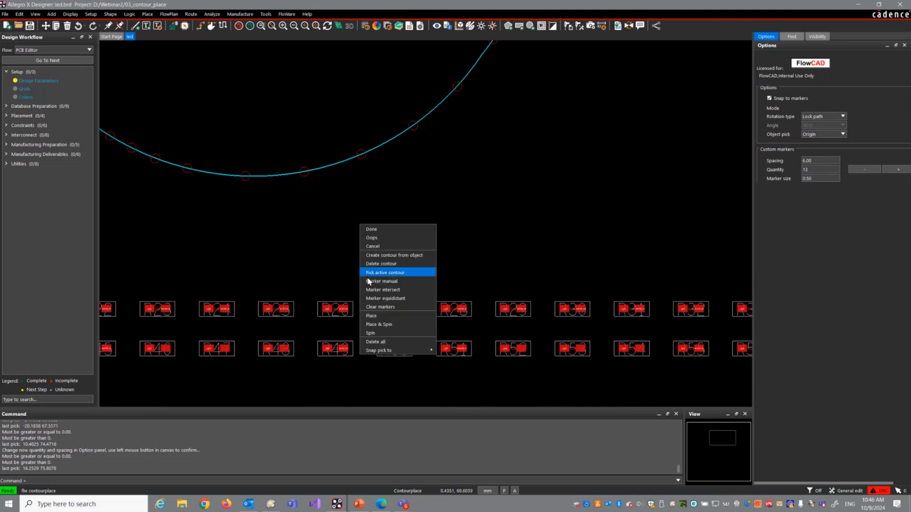
left_click(374, 316)
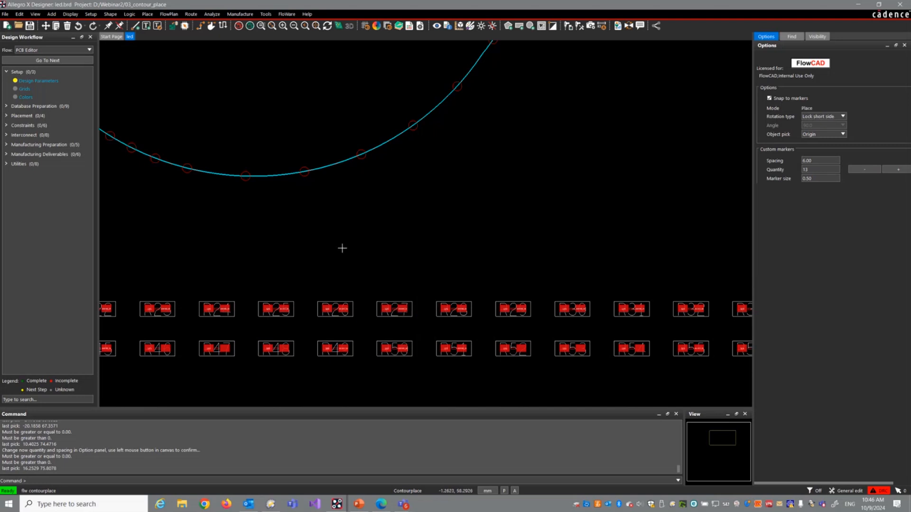
left_click(326, 310)
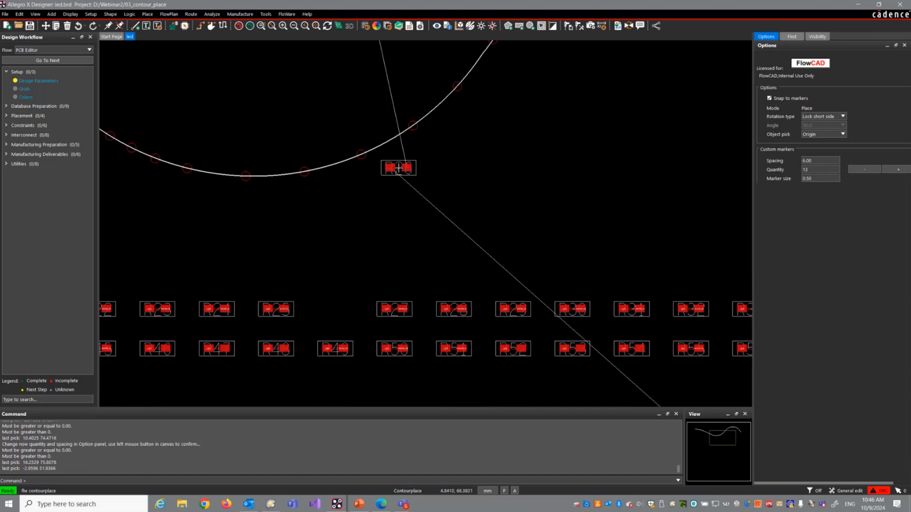
left_click(360, 153)
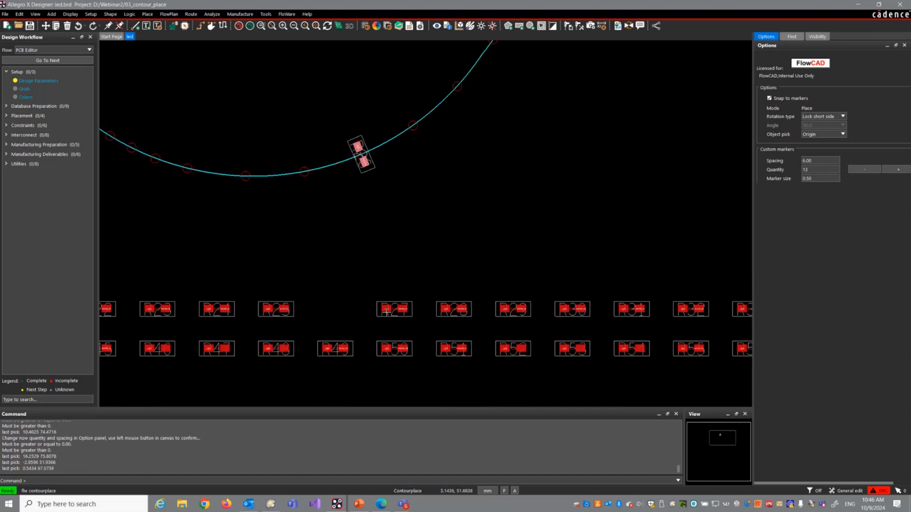
left_click(386, 311)
left_click(415, 124)
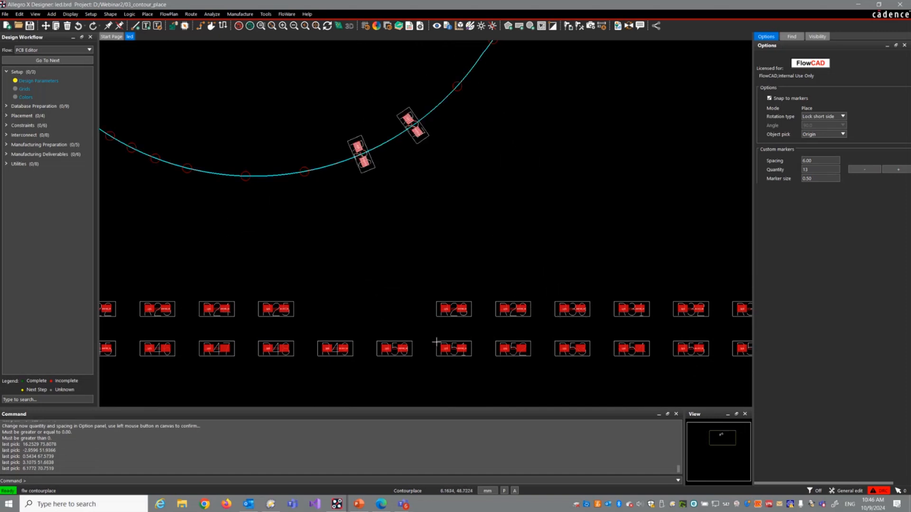
left_click(446, 311)
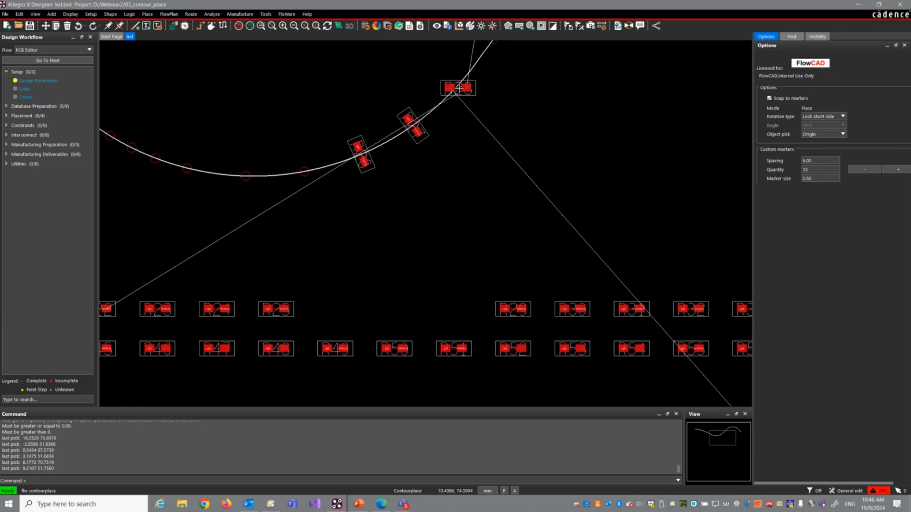
left_click(456, 87)
left_click(282, 306)
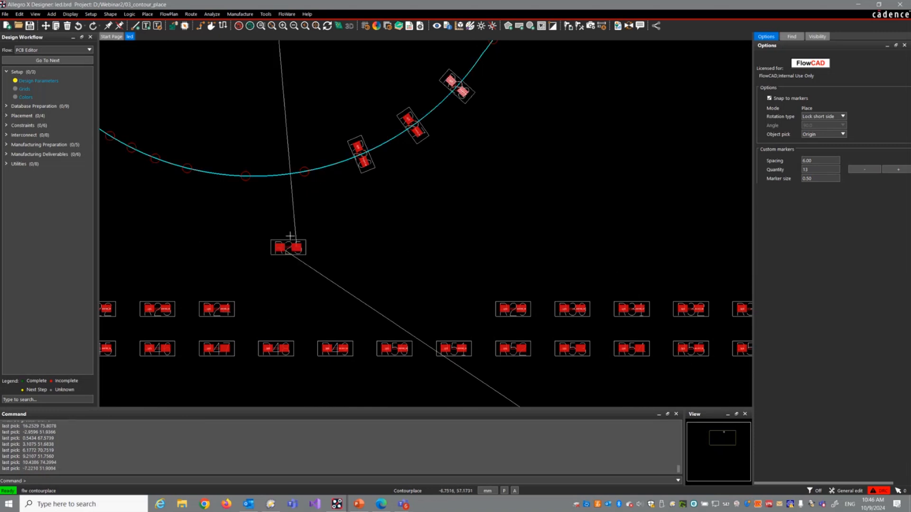
left_click(303, 169)
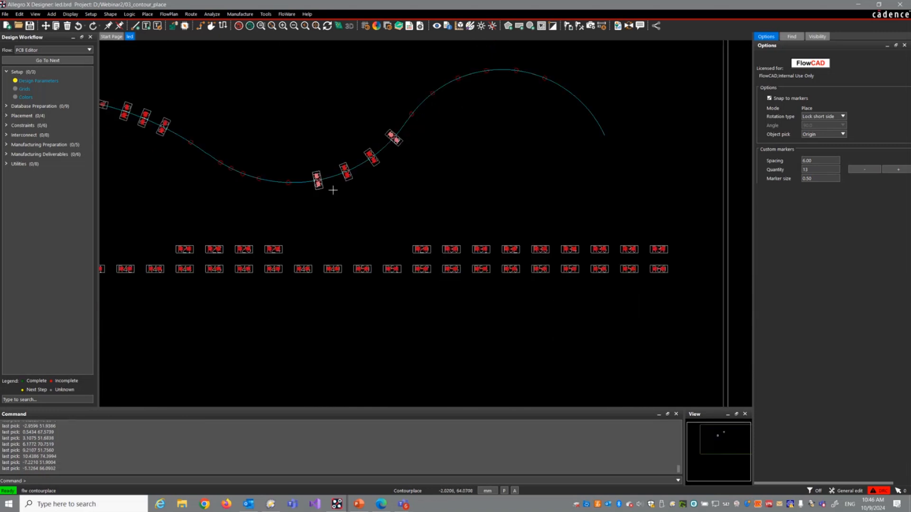
Step: Show the Board Geometry/Dxf_Import layer
scroll(329, 189, "down", 2)
scroll(346, 187, "down", 2)
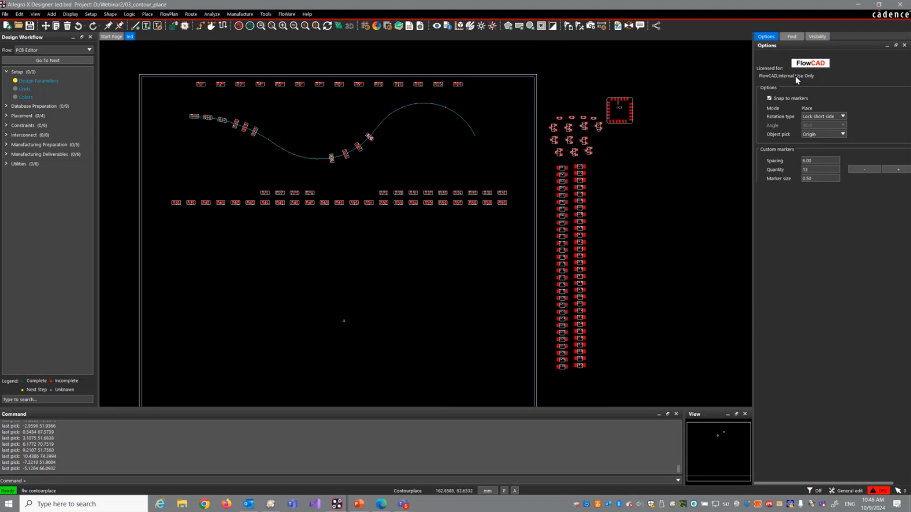
left_click(824, 37)
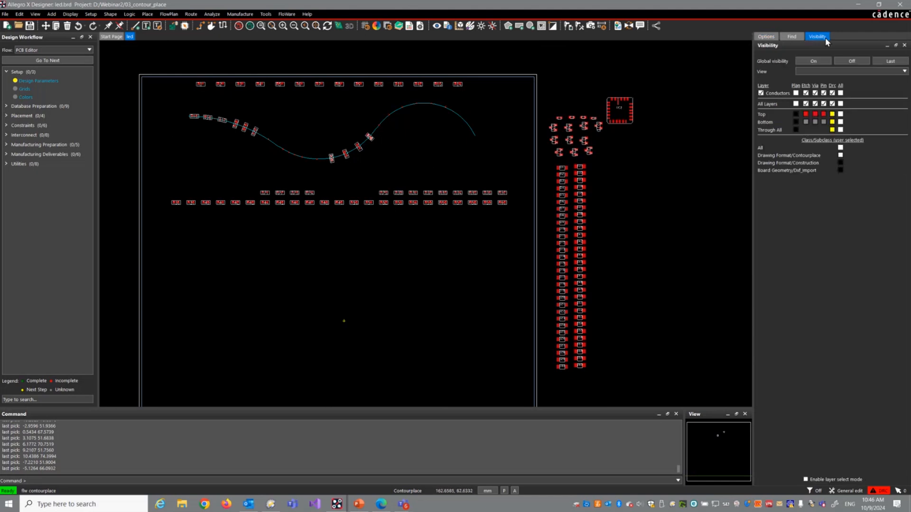
left_click(840, 170)
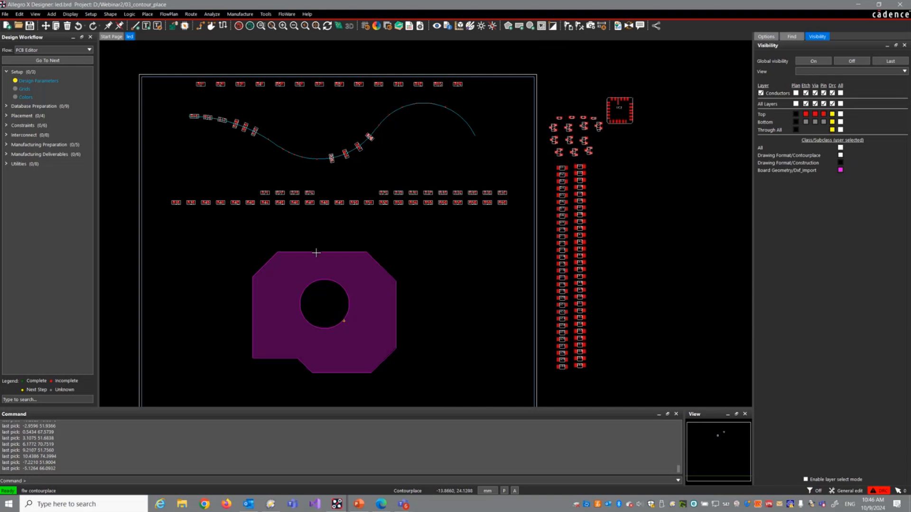
Step: Create contours from the imported DXF shape and its circular cutout, and hide the Board Geometry/Dxf_Import layer
scroll(312, 316, "up", 2)
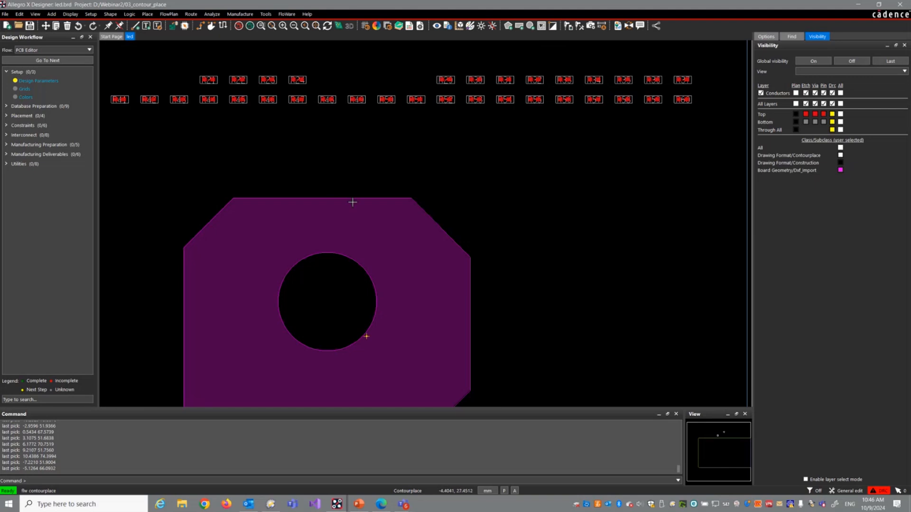
right_click(466, 176)
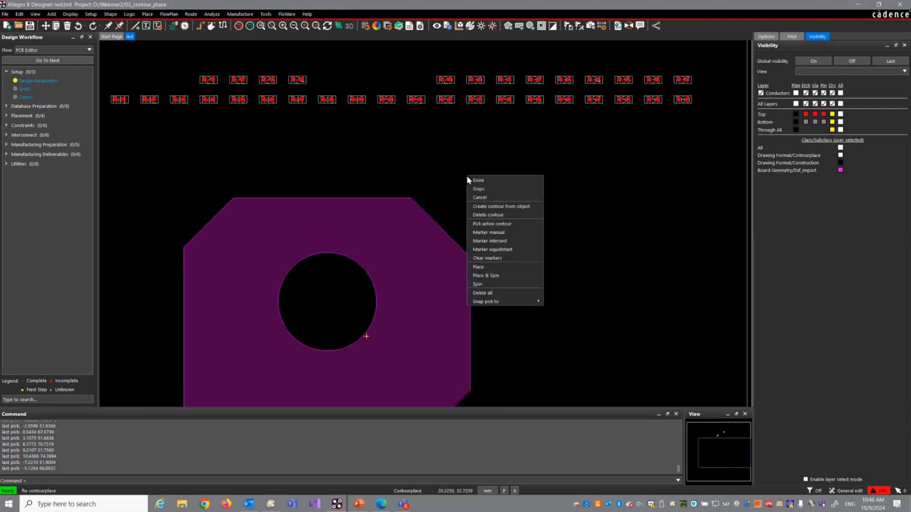
left_click(490, 206)
left_click(390, 234)
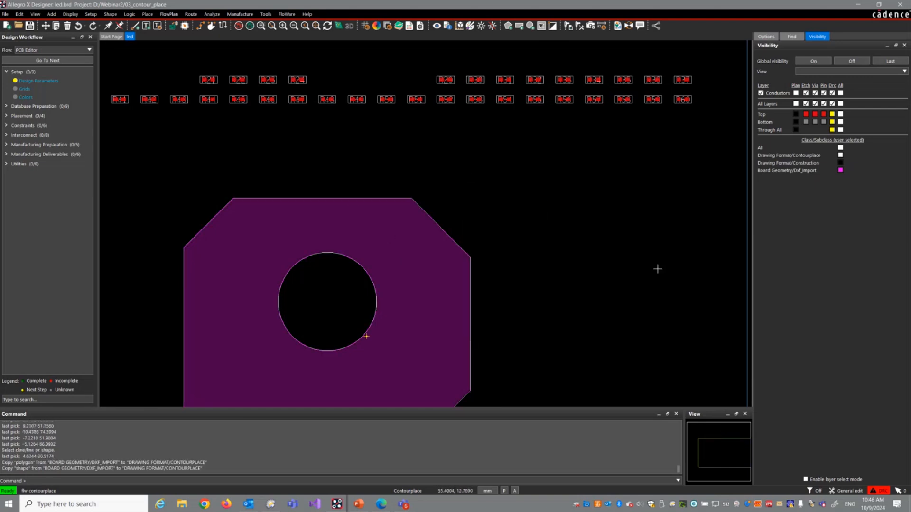
left_click(841, 170)
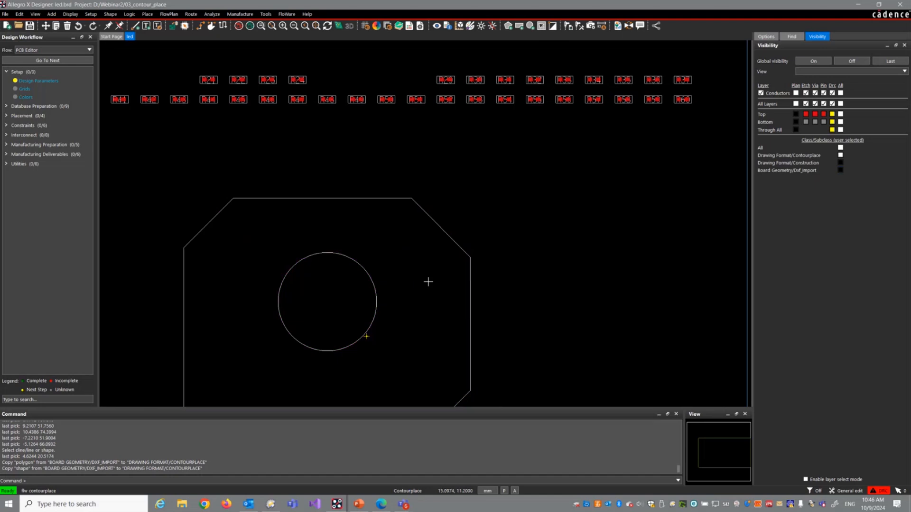
Step: Pick the circle inside the polygon outline as the active contour
scroll(306, 228, "up", 2)
scroll(320, 214, "down", 4)
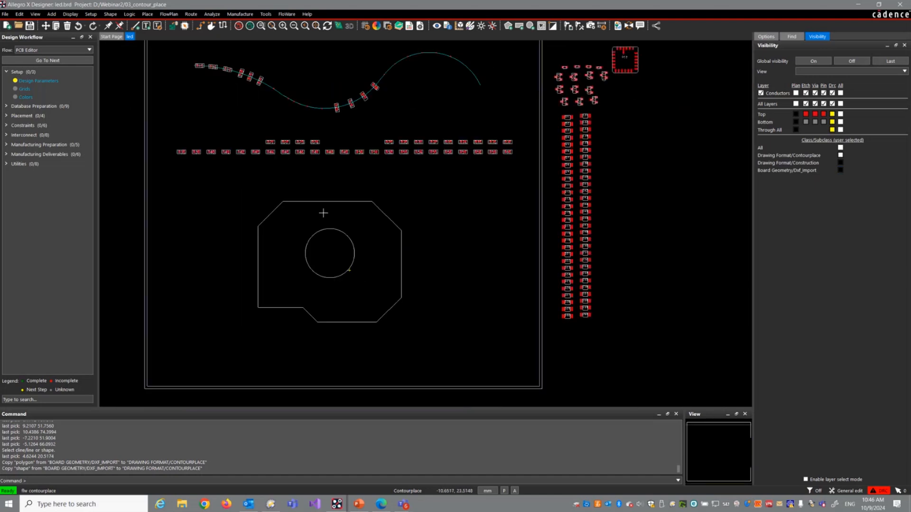
scroll(323, 213, "up", 2)
right_click(326, 217)
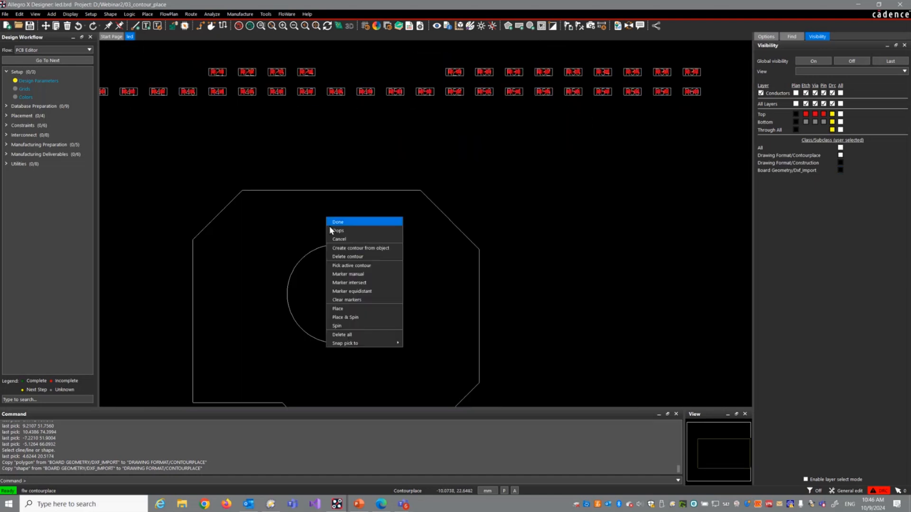
left_click(348, 268)
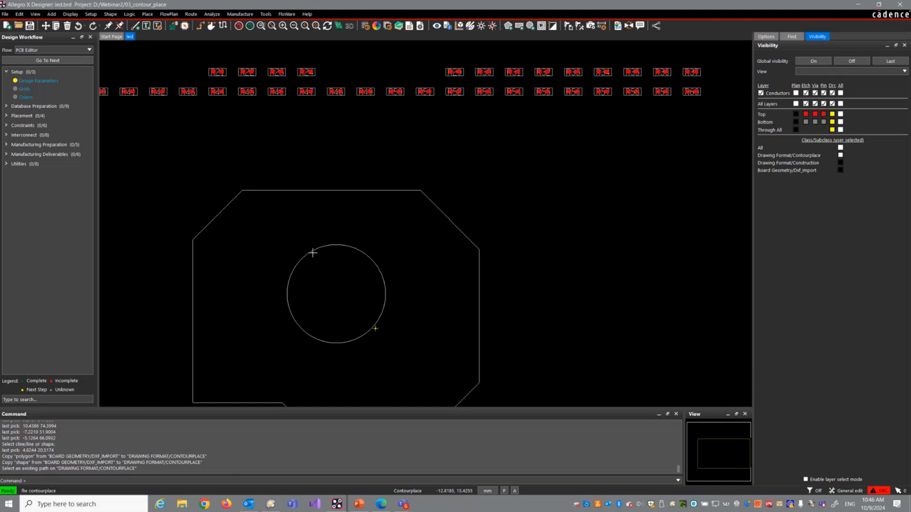
left_click(312, 250)
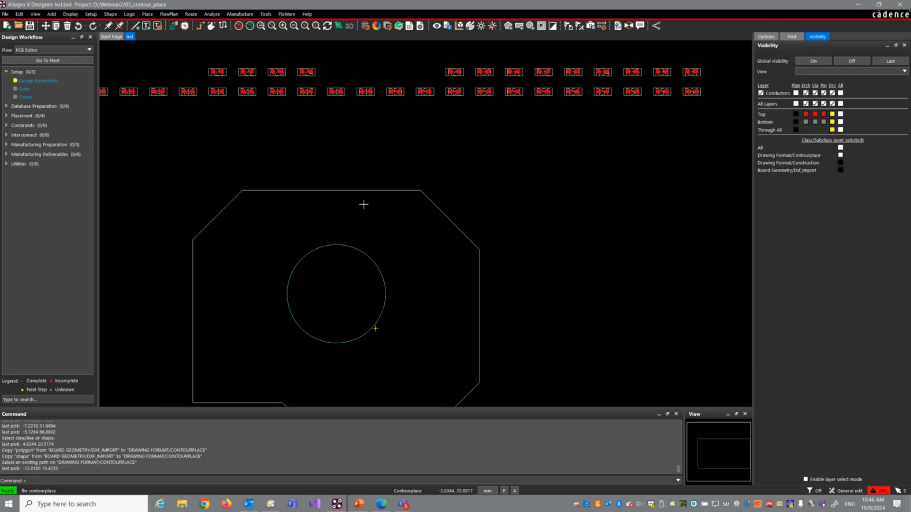
Step: Create equidistant markers on the circular contour with the quantity set to 5, starting near its upper part
right_click(428, 159)
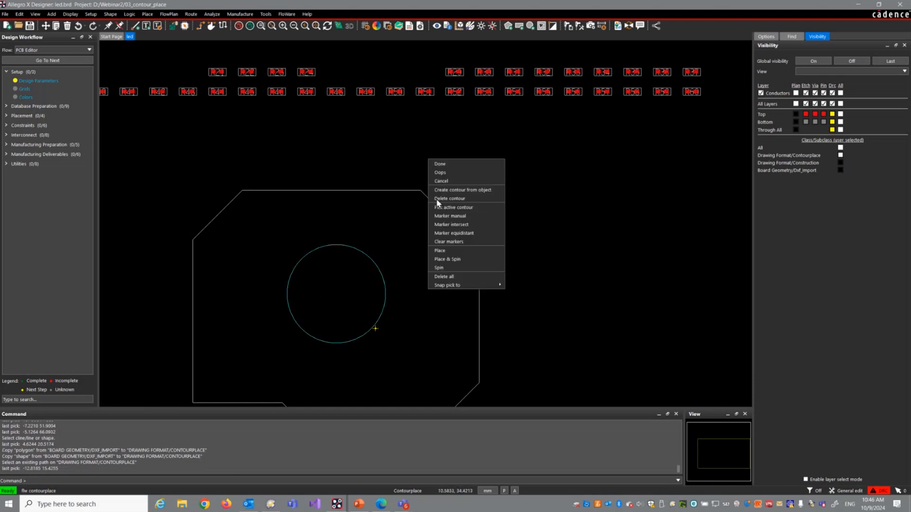
left_click(453, 233)
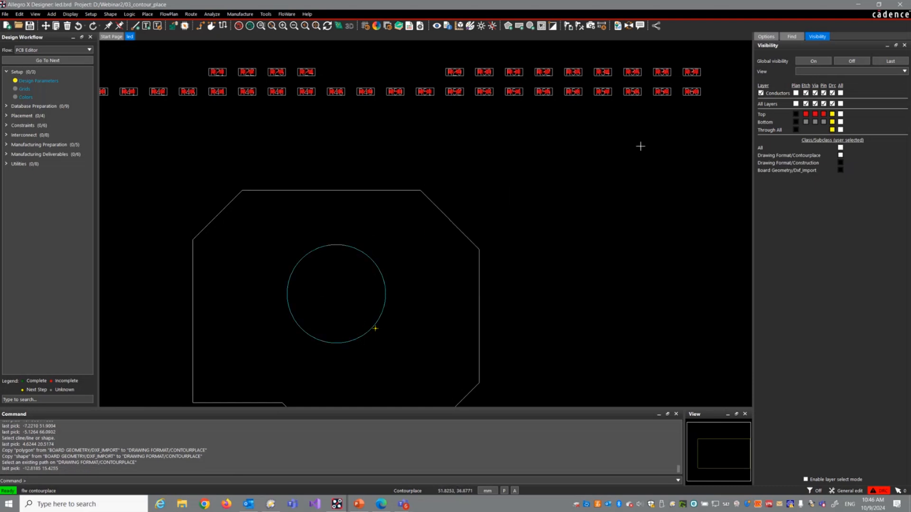
left_click(765, 37)
double_click(820, 173)
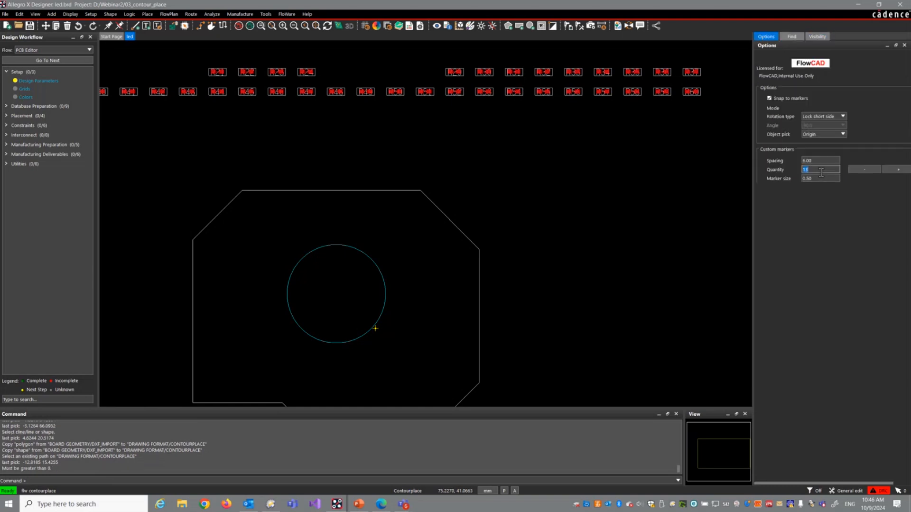
key("Return")
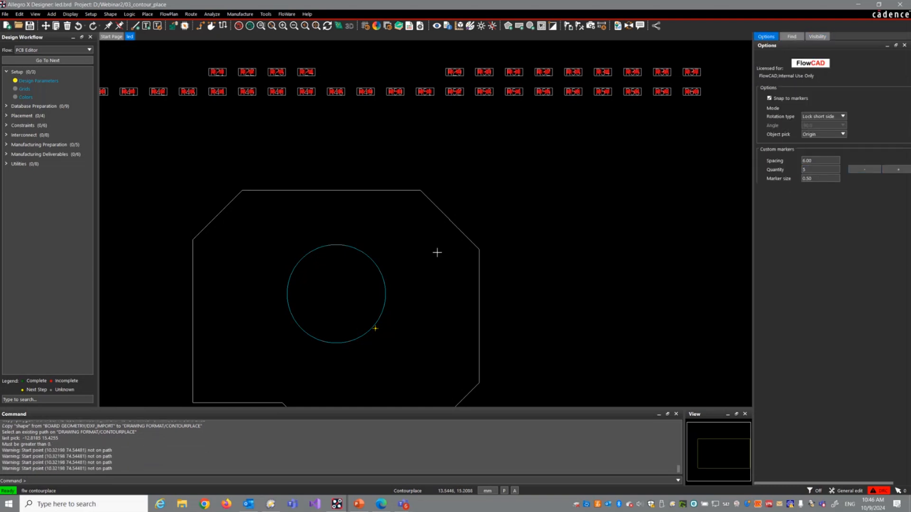
left_click(353, 245)
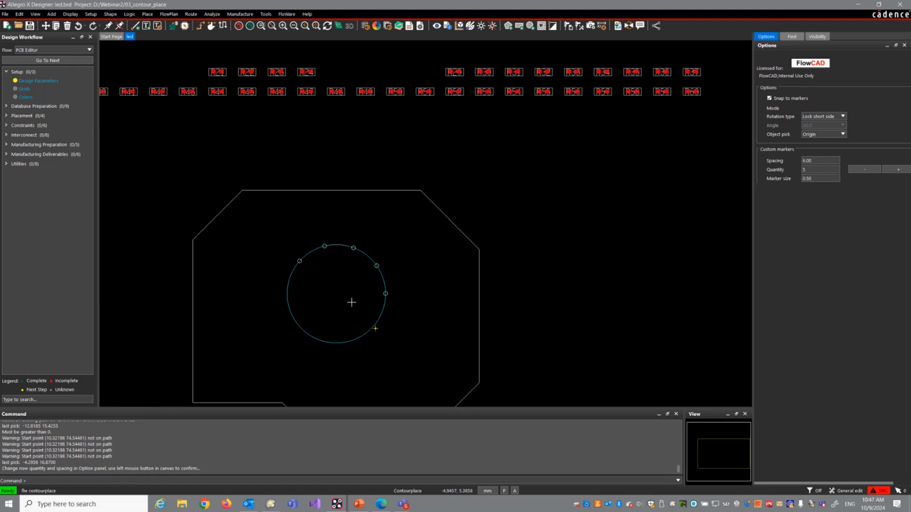
scroll(352, 278, "up", 2)
left_click(324, 182)
Step: Place resistor R46 on the marker at the upper left of the circular contour, with its short side locked to the contour
middle_click_drag(337, 195, 327, 191)
right_click(327, 191)
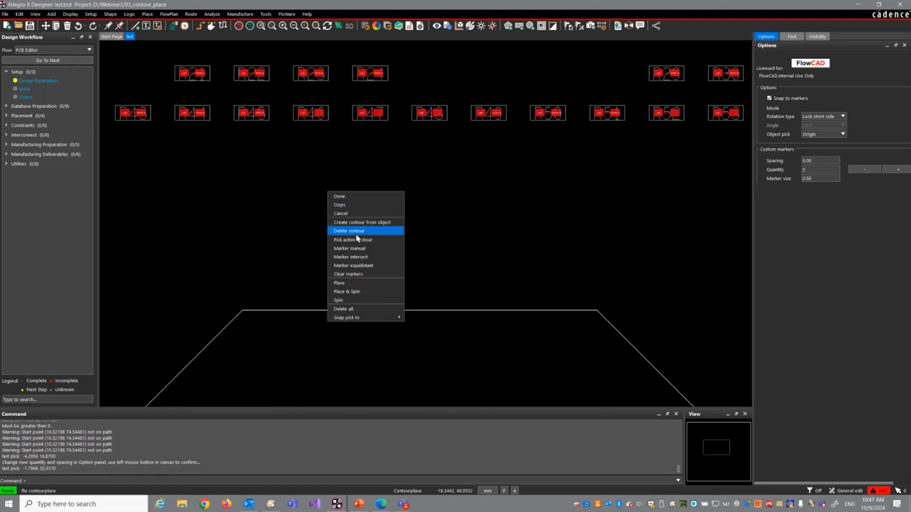
left_click(357, 290)
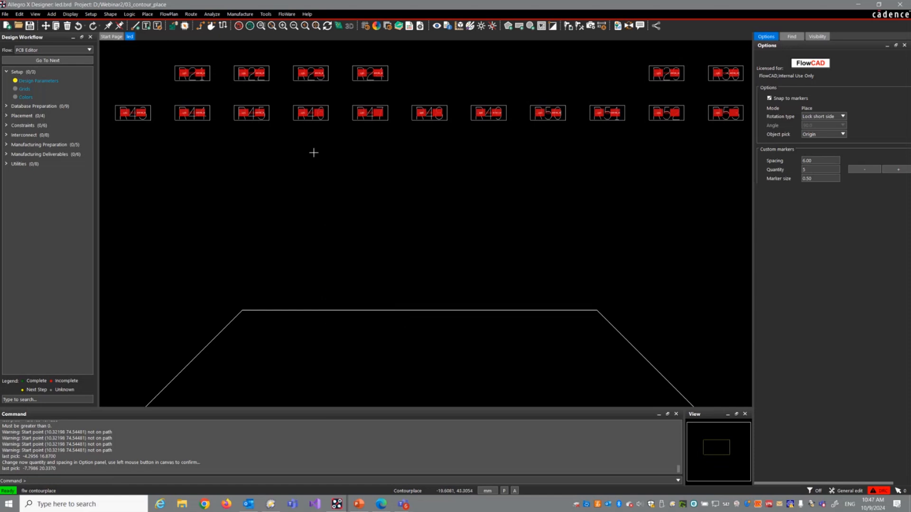
left_click(312, 122)
middle_click_drag(319, 241, 320, 244)
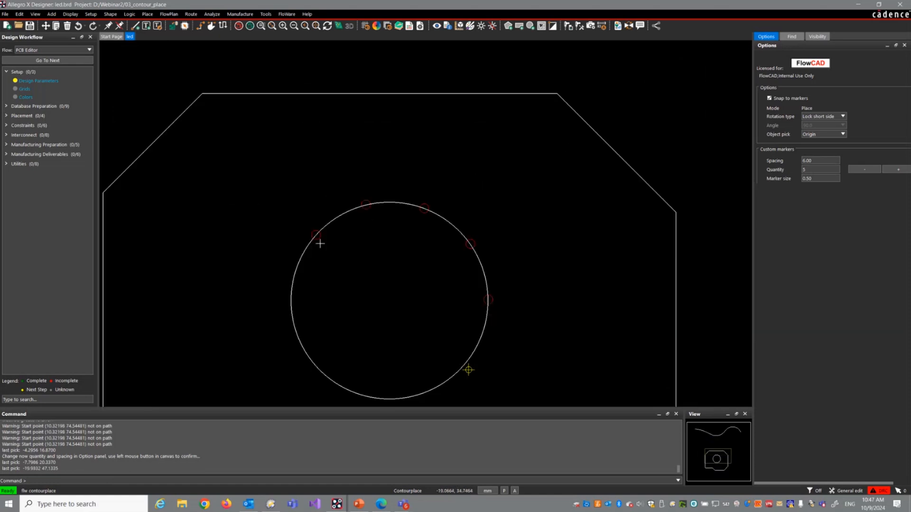
scroll(320, 244, "up", 1)
left_click(311, 216)
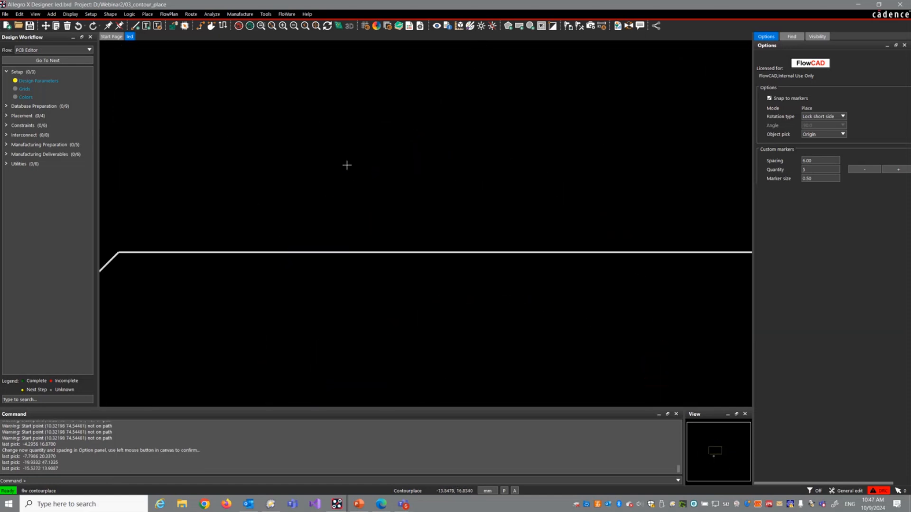
Step: Place resistors R48 and R49 on the next two markers clockwise along the circle and finish the contour placement
left_click(413, 80)
middle_click_drag(387, 126, 386, 140)
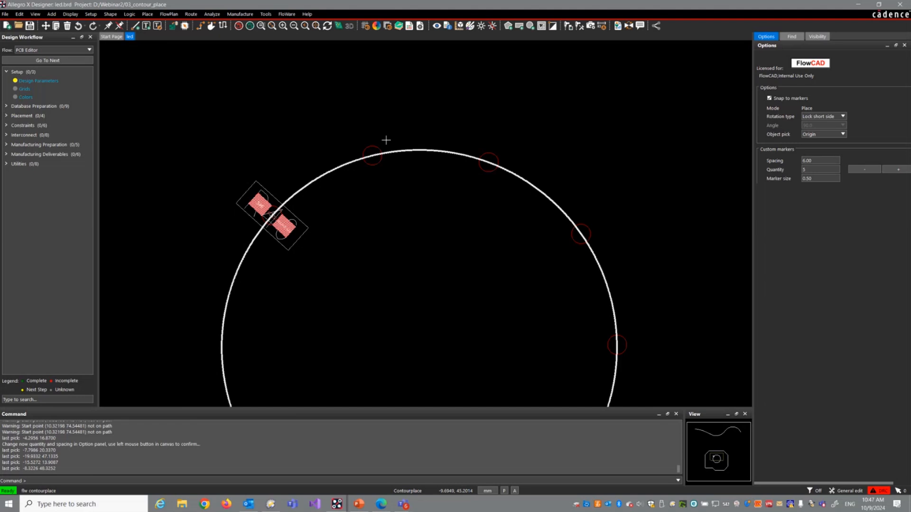
left_click(367, 157)
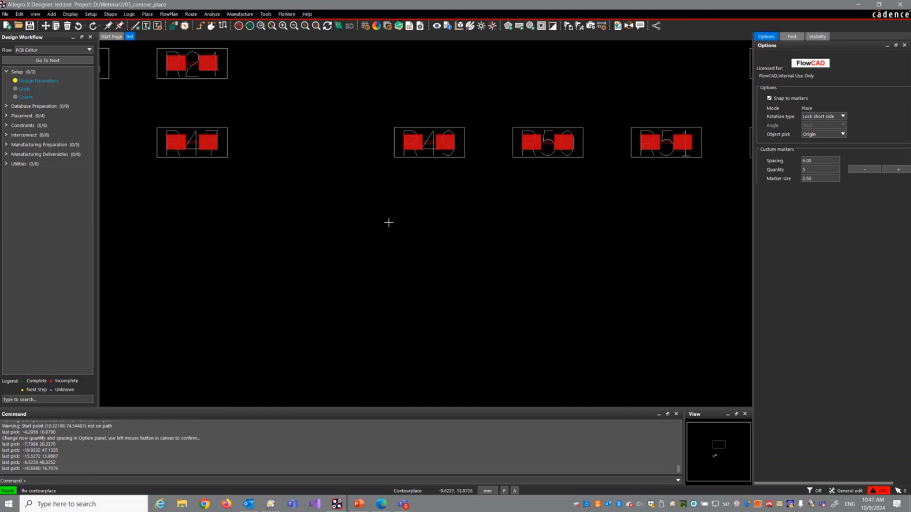
left_click(439, 142)
middle_click_drag(440, 218, 435, 224)
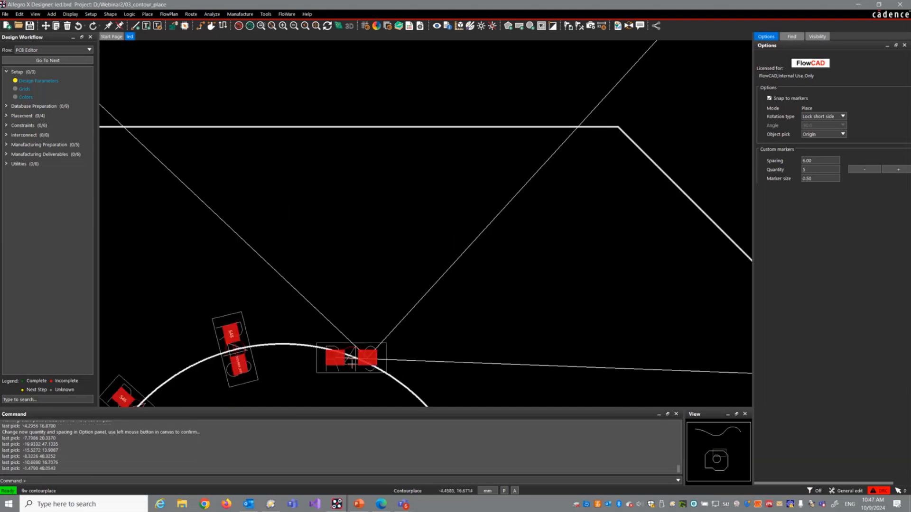
left_click(357, 396)
scroll(434, 247, "down", 2)
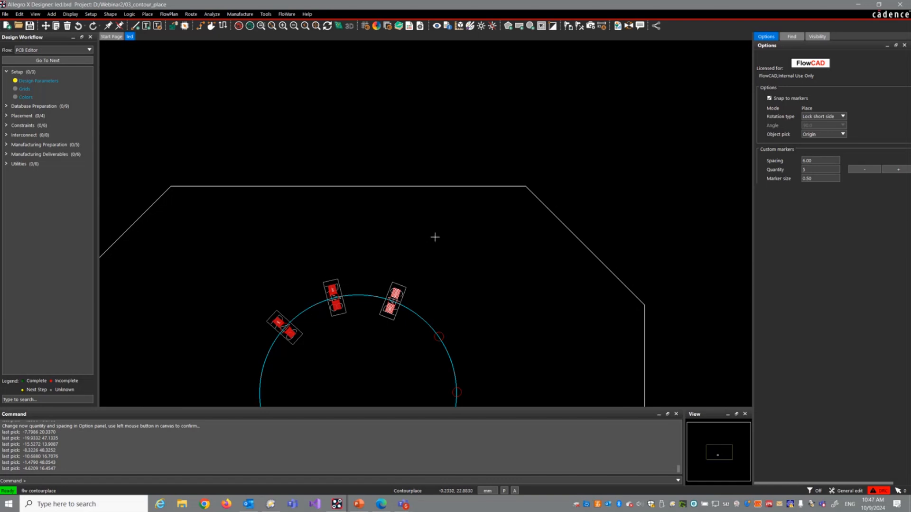
right_click(418, 209)
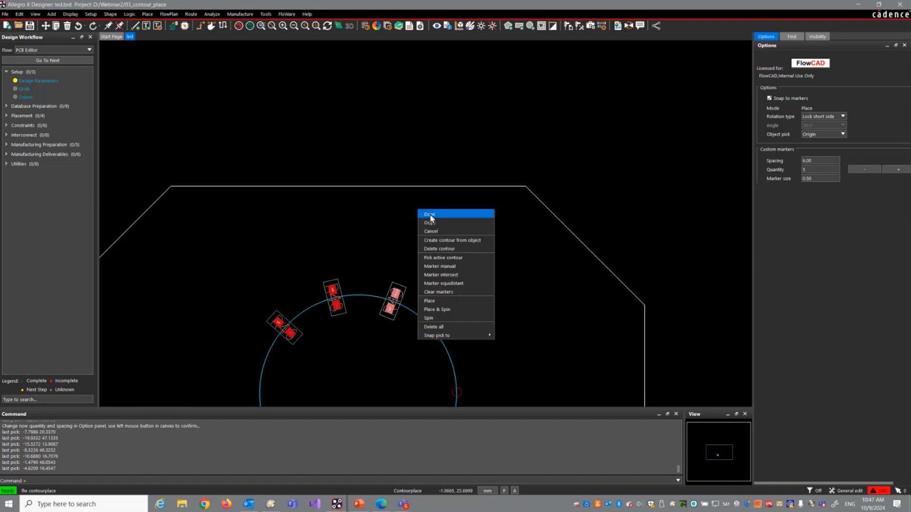
left_click(430, 215)
scroll(357, 165, "down", 2)
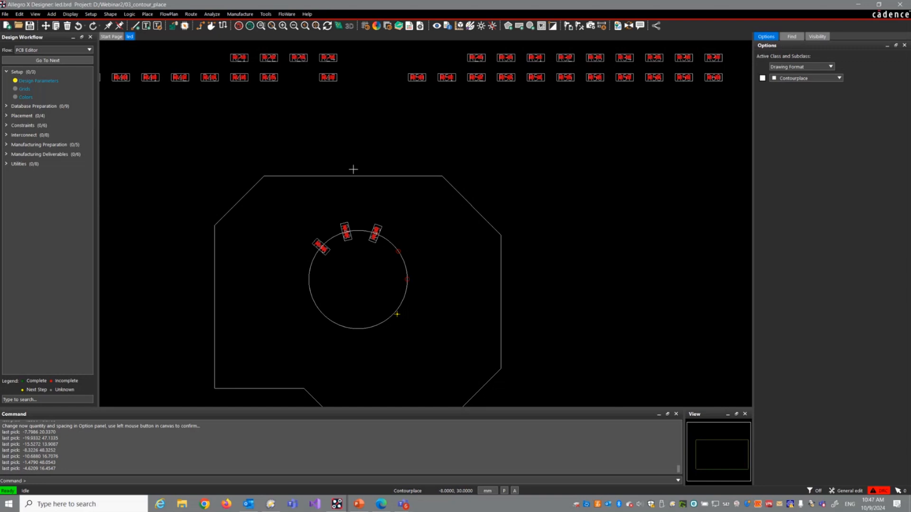
Step: Open the board sMask_18_v1.brd from the Webinar2/04_Digital_Soldermask folder
left_click(5, 14)
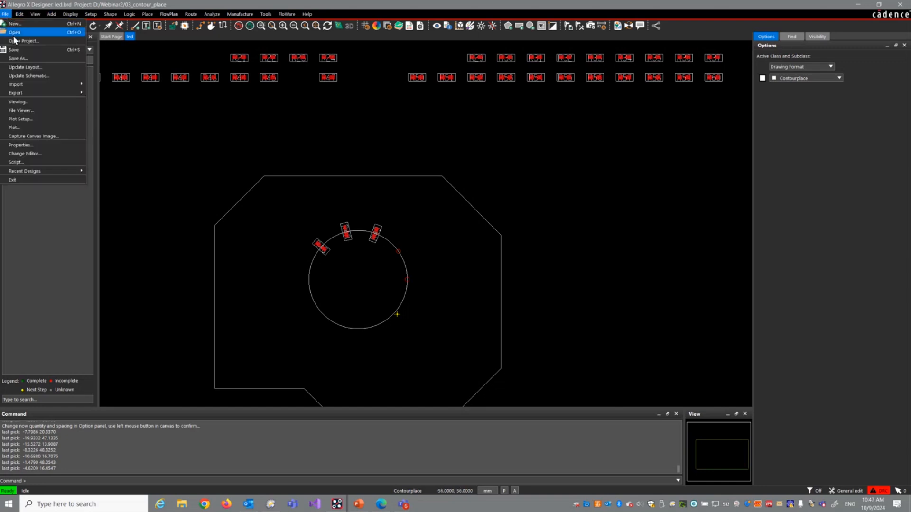
left_click(14, 39)
left_click(471, 263)
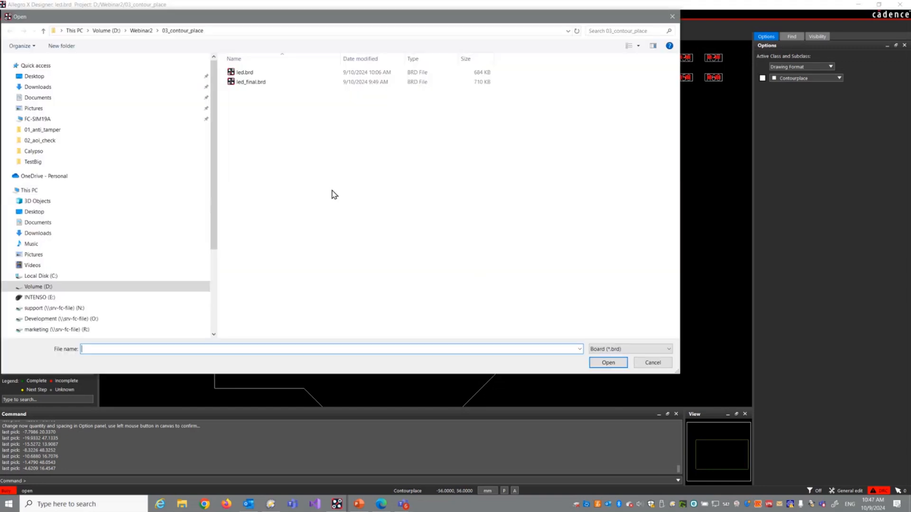
left_click(143, 30)
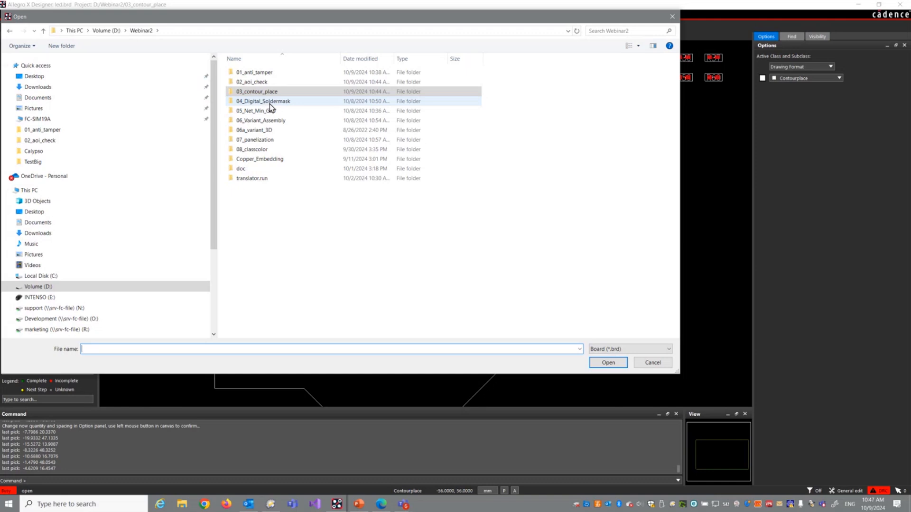
double_click(263, 101)
double_click(265, 121)
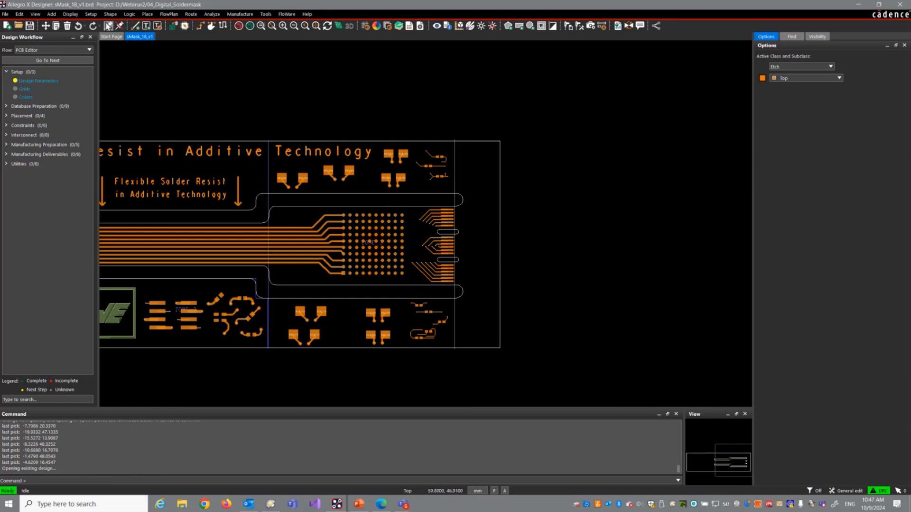
Step: Review the DIGITAL_SOLDER mask layers above TOP and below BOTTOM in the board's cross-section, and close it without changes
left_click(91, 14)
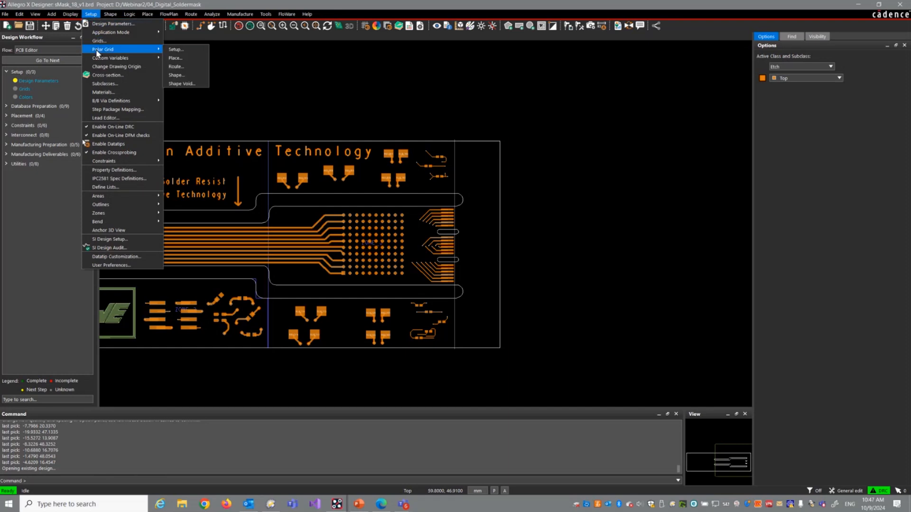
left_click(104, 76)
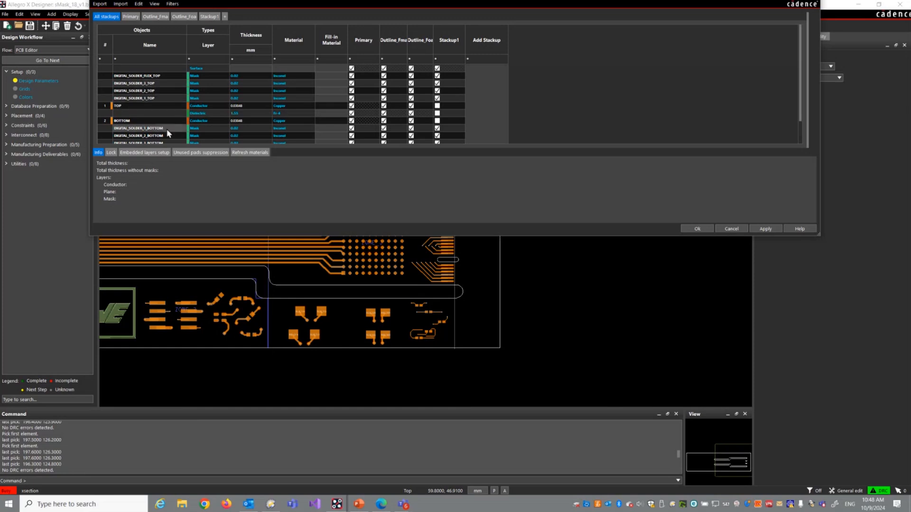
scroll(166, 131, "down", 1)
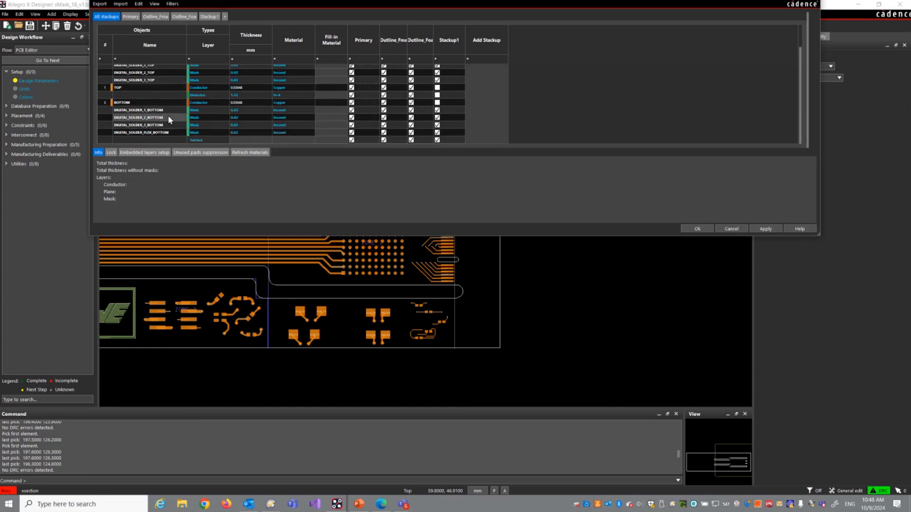
scroll(292, 113, "up", 1)
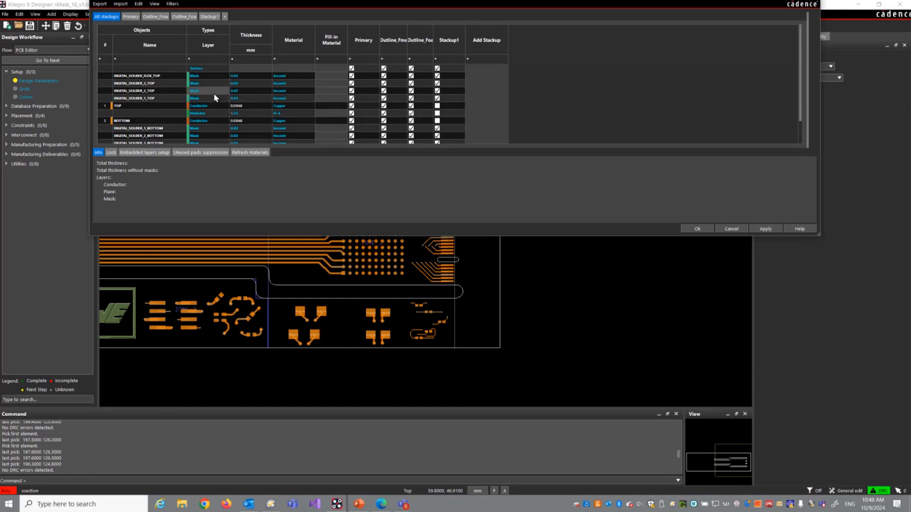
left_click(730, 229)
Step: Start the FloWare Digital Soldermask module, view its mask layer setup, and relocate the dialog over the board
left_click(282, 15)
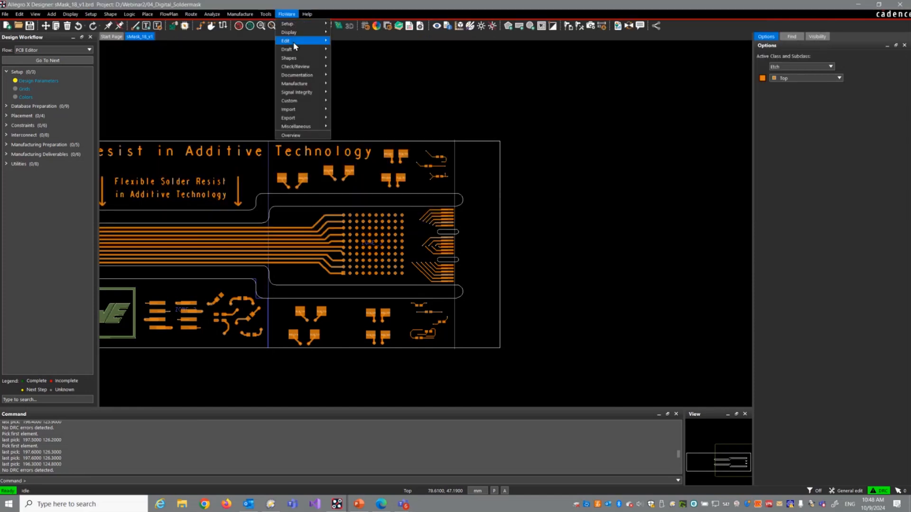
mouse_move(294, 42)
left_click(373, 105)
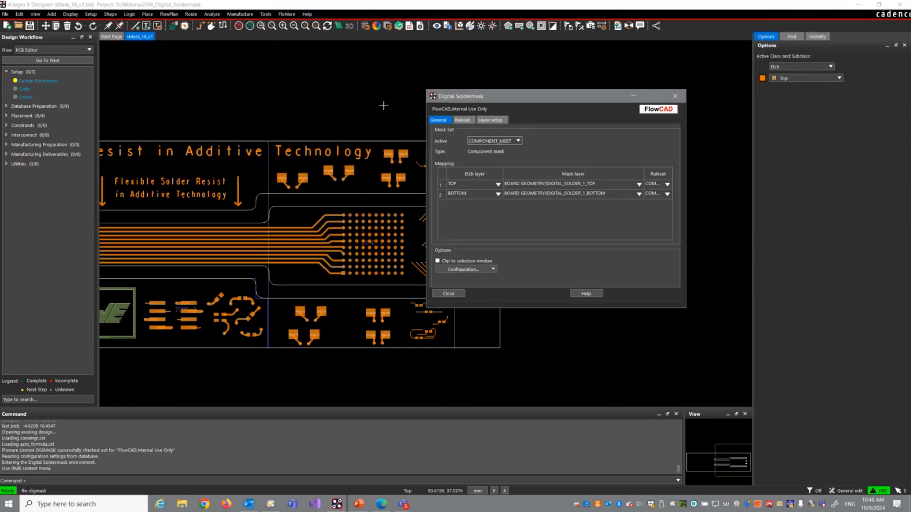
left_click(490, 120)
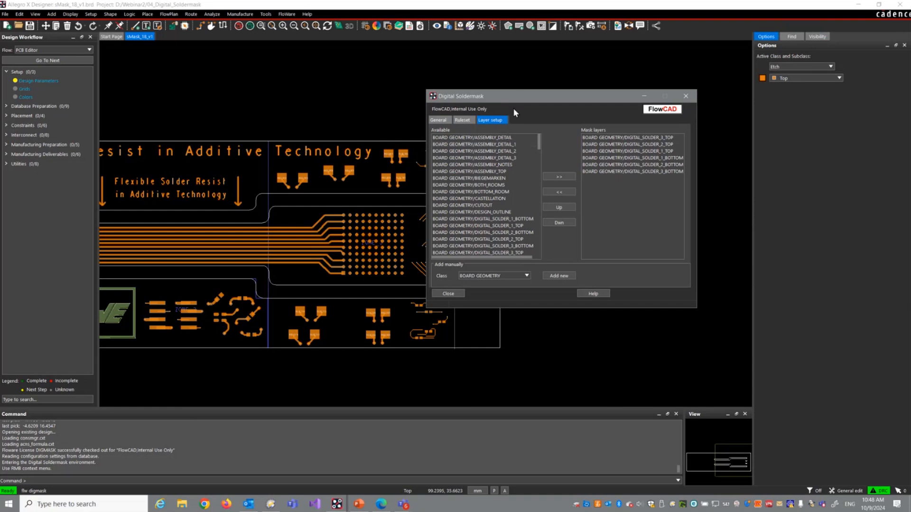
left_click_drag(517, 98, 323, 111)
Step: Review the parameters of the component mask ruleset COMP_RULE1, including its component boundary choices
left_click(268, 133)
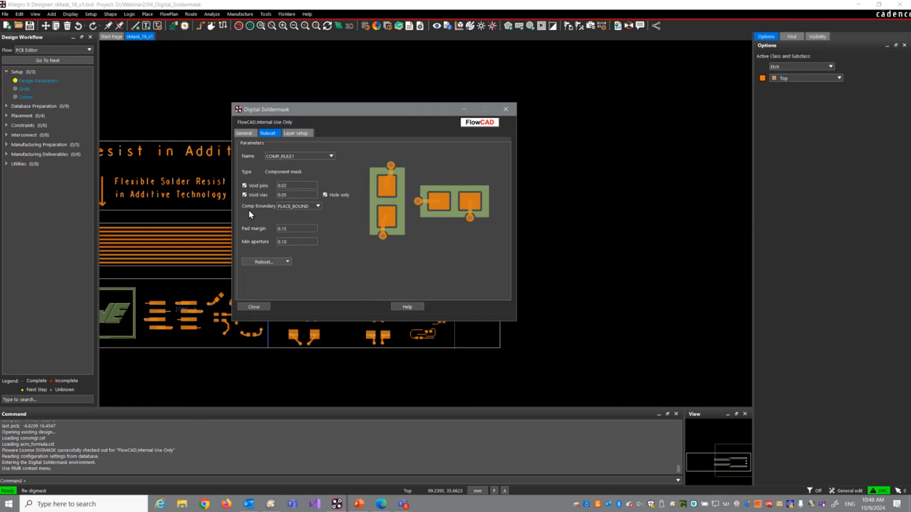
left_click(315, 207)
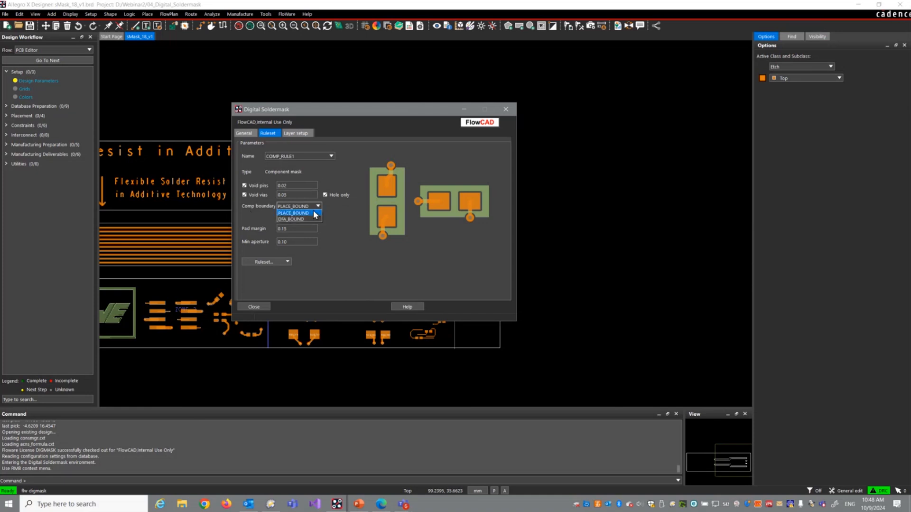
left_click(357, 179)
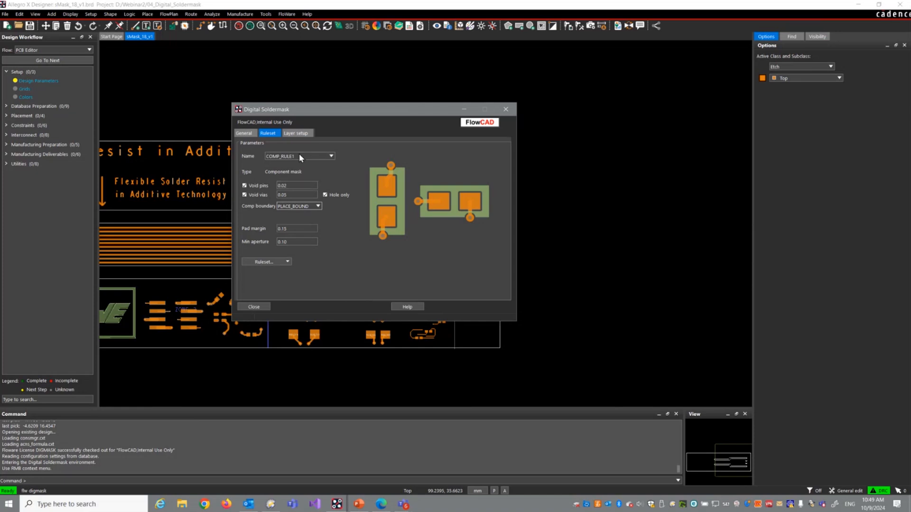
Step: Examine the pad ring ruleset PADRING_RULE1 and the pad entry ruleset PADENTRY_RULE1
left_click(324, 156)
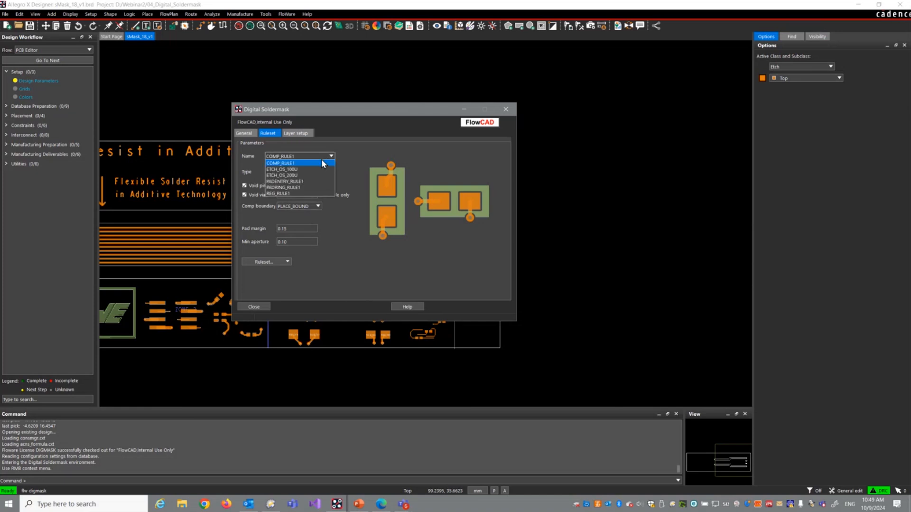
left_click(309, 186)
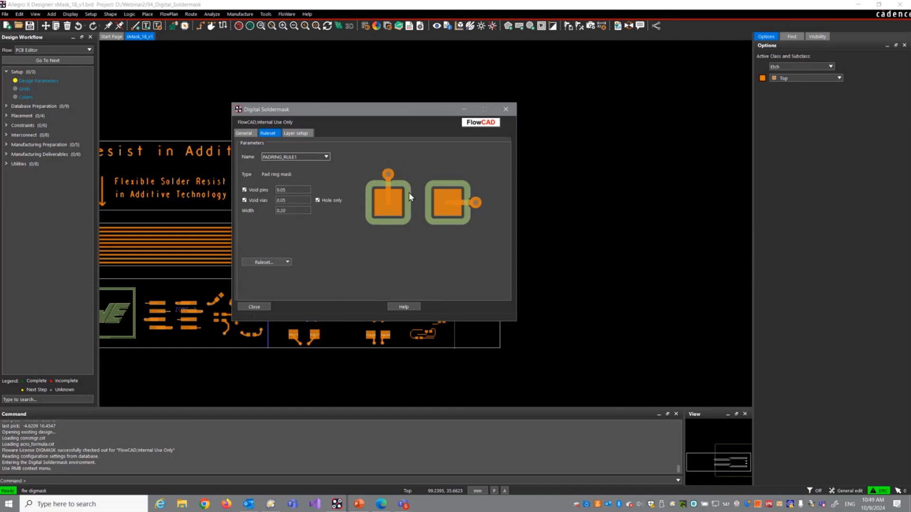
left_click(325, 157)
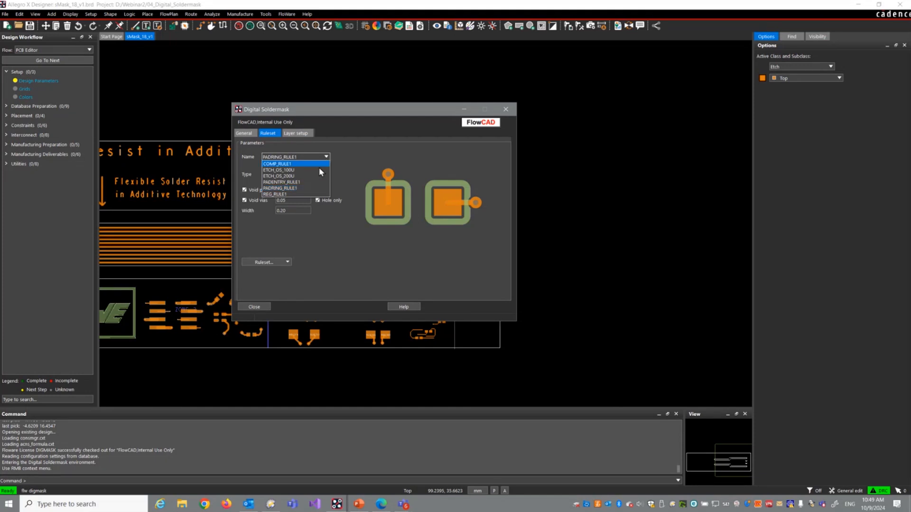
left_click(295, 182)
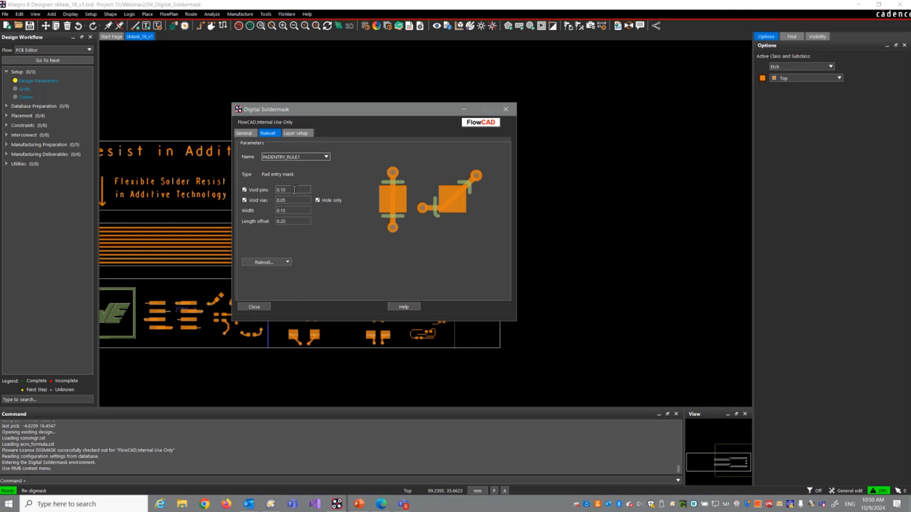
Step: Examine the etch mask rulesets ETCH_OS_100U and ETCH_OS_200U and compare their oversize settings
left_click(324, 160)
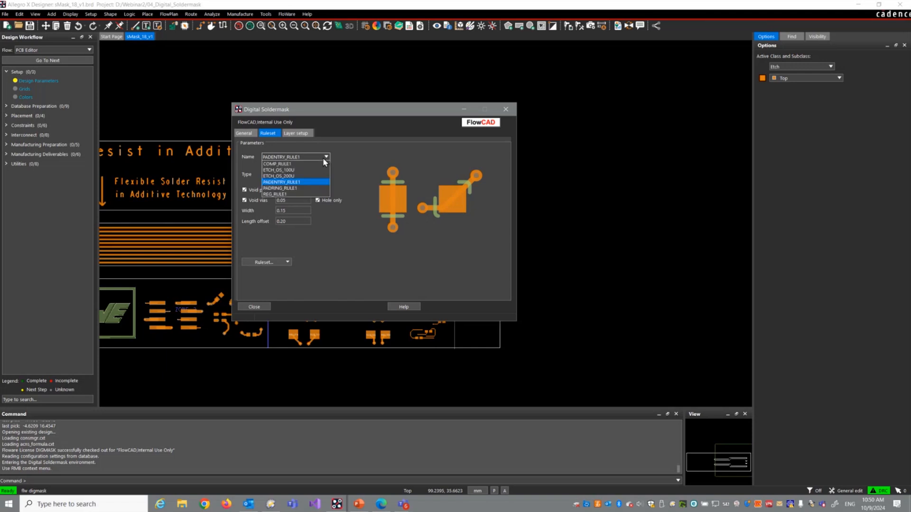
left_click(308, 170)
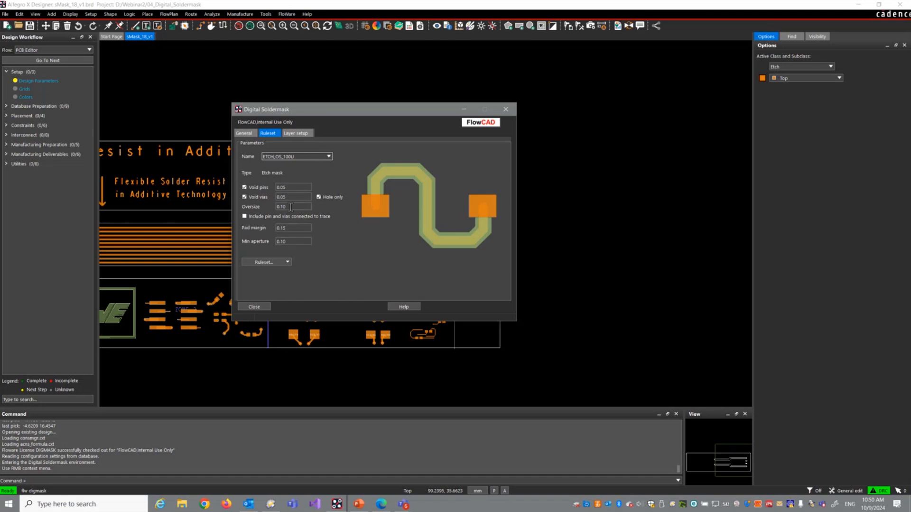
left_click(327, 158)
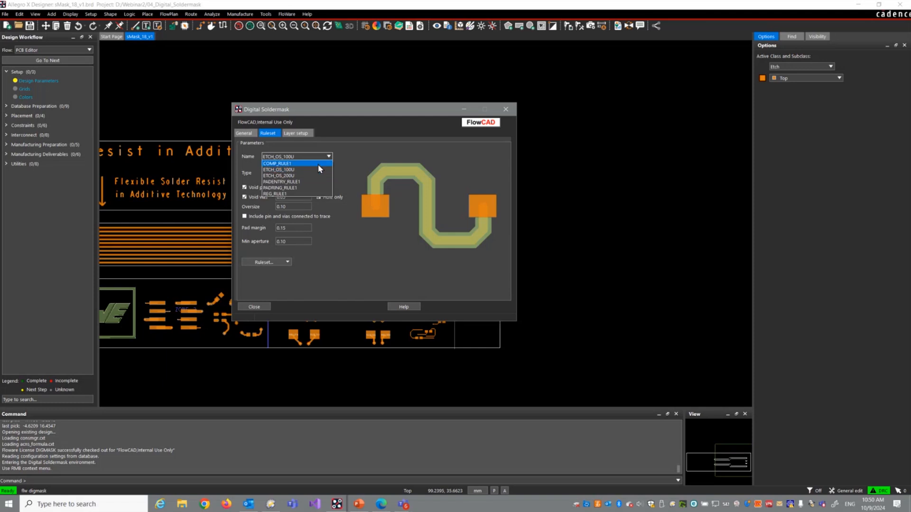
left_click(312, 175)
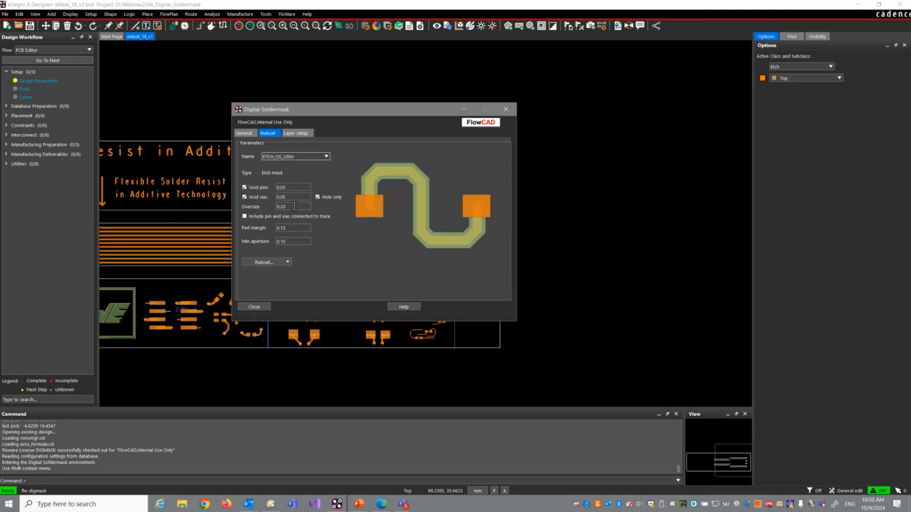
Step: Examine the region mask ruleset REG_RULE1 and return to the general mask set and layer mapping settings
left_click(321, 159)
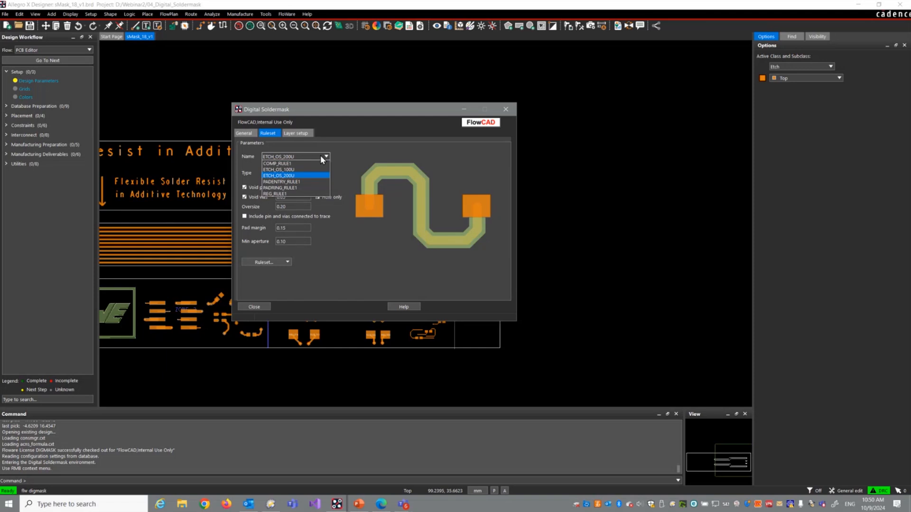
left_click(296, 192)
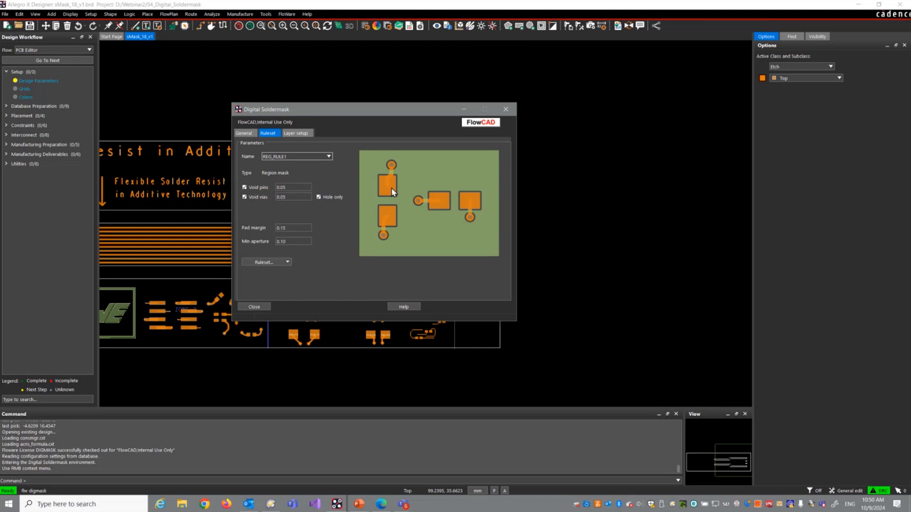
left_click(244, 134)
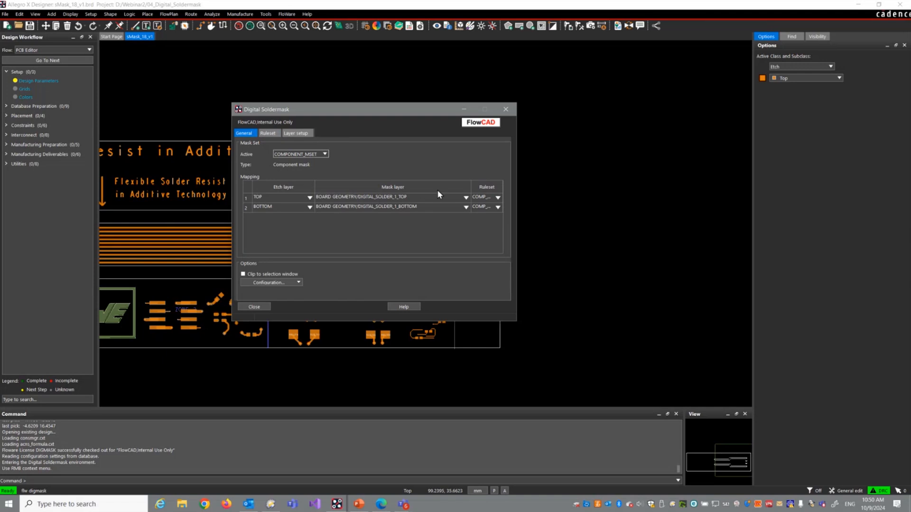
Step: Widen the ruleset column of the COMPONENT_MSET mapping and review the ruleset choices for the TOP etch layer
left_click_drag(470, 186, 440, 185)
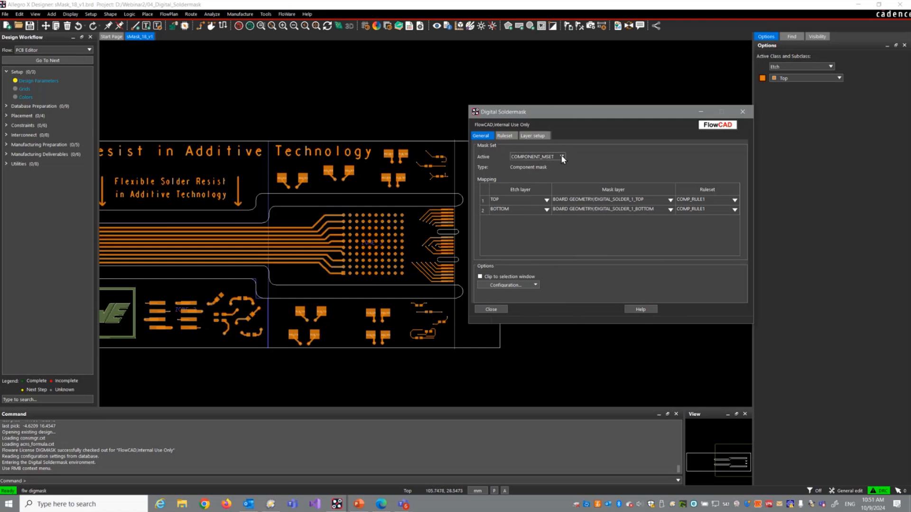
left_click_drag(583, 117, 467, 105)
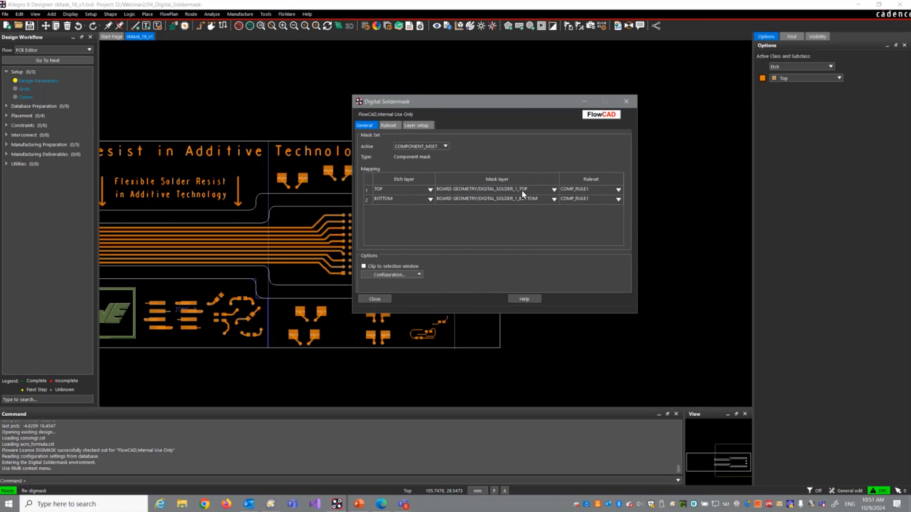
left_click(607, 189)
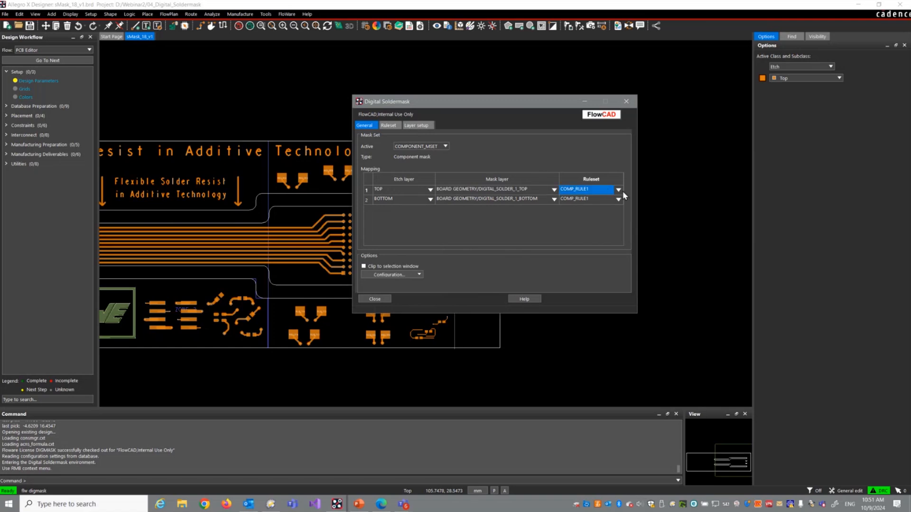
left_click(619, 189)
left_click(619, 190)
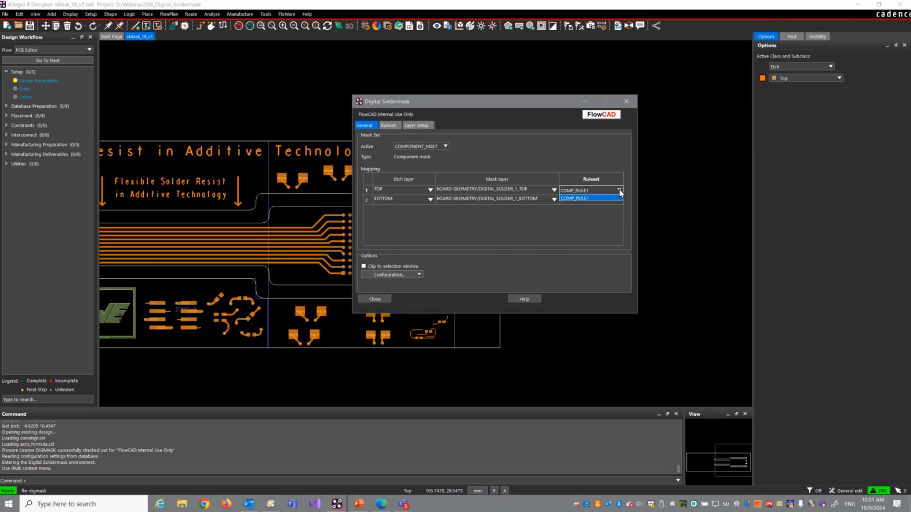
left_click(619, 190)
Step: Generate component masks by picking the four two-pad symbols carrying nets NET_100 to NET_107 above the pad grid
left_click_drag(471, 101, 660, 95)
scroll(393, 189, "up", 2)
right_click(331, 163)
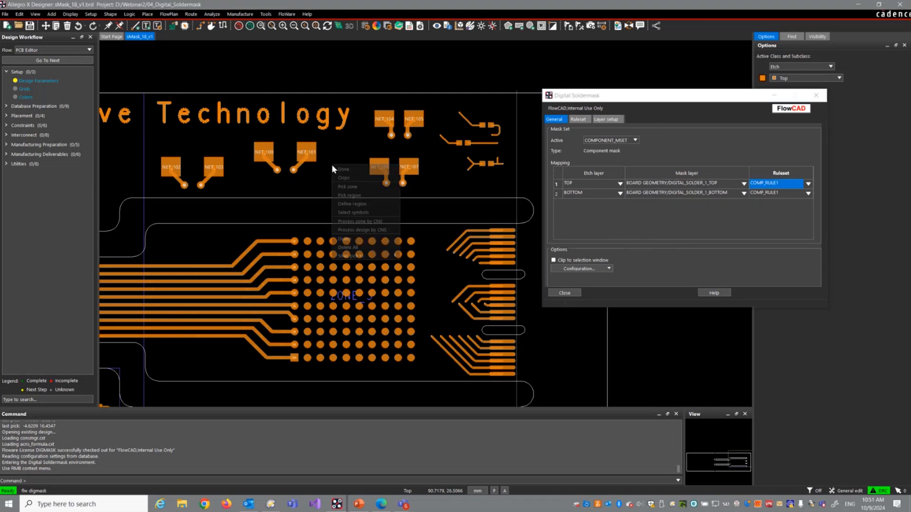
left_click(352, 209)
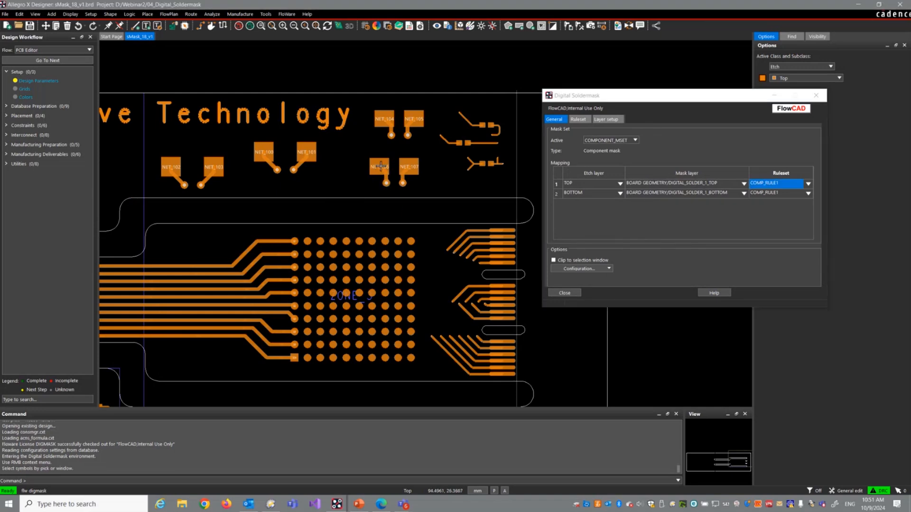
left_click(384, 166)
left_click(308, 154)
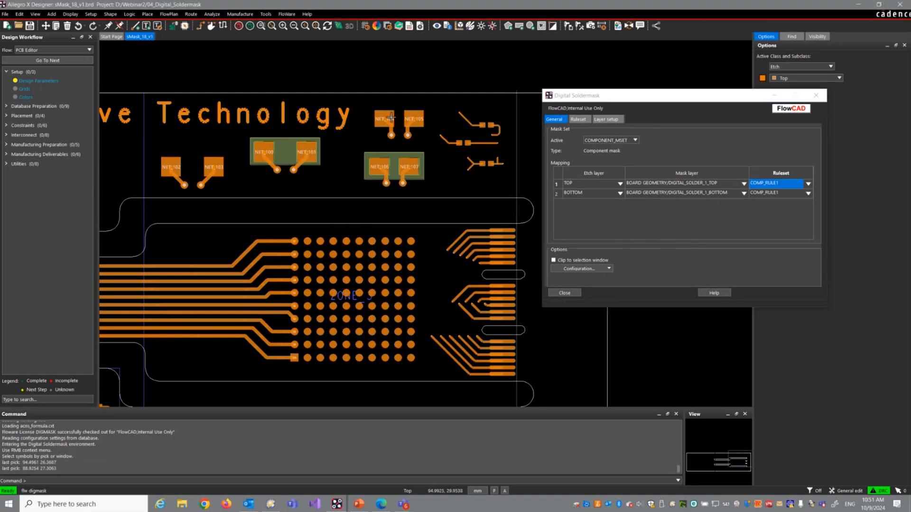
left_click(389, 118)
left_click(203, 162)
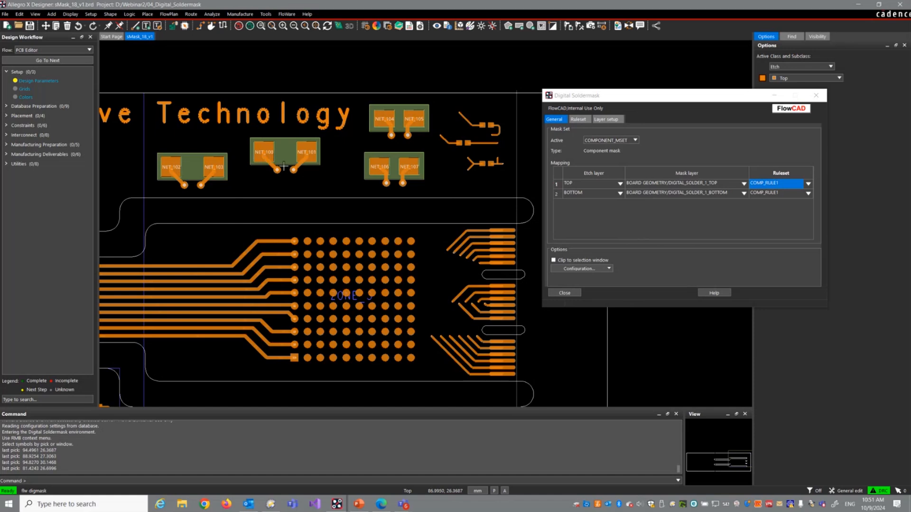
Step: Inspect the component mask around the NET_100 and NET_101 pads, and delete all generated masks
scroll(283, 155, "up", 2)
scroll(283, 155, "up", 2)
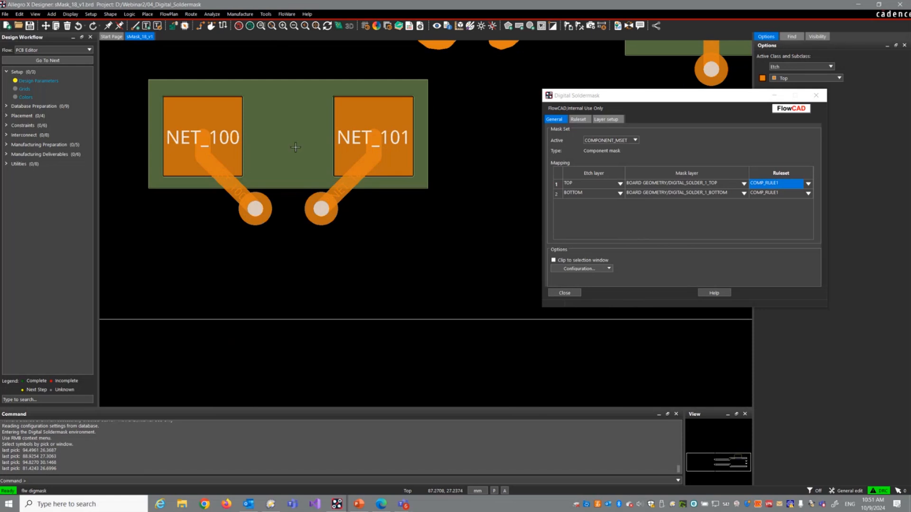
scroll(293, 145, "down", 4)
right_click(353, 149)
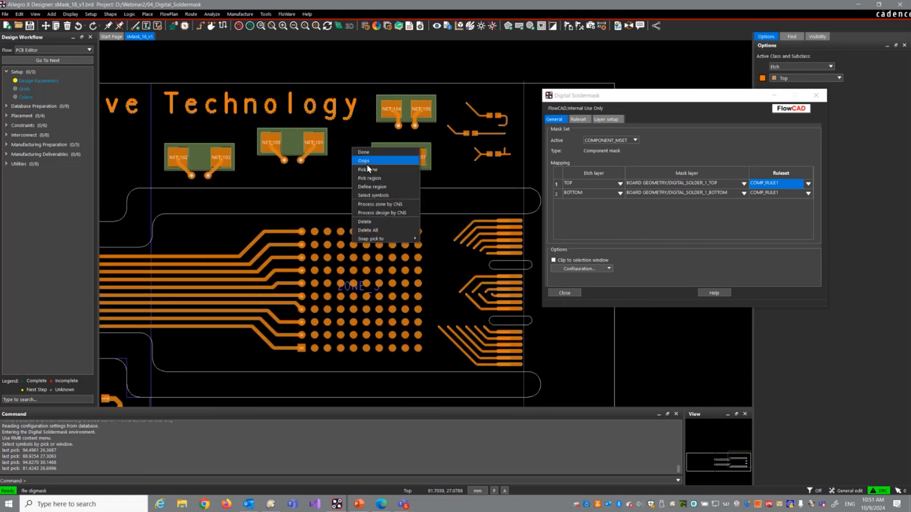
left_click(380, 231)
Step: Generate component masks for the whole zone containing the pad grid and inspect them around the upper and lower symbols
right_click(347, 141)
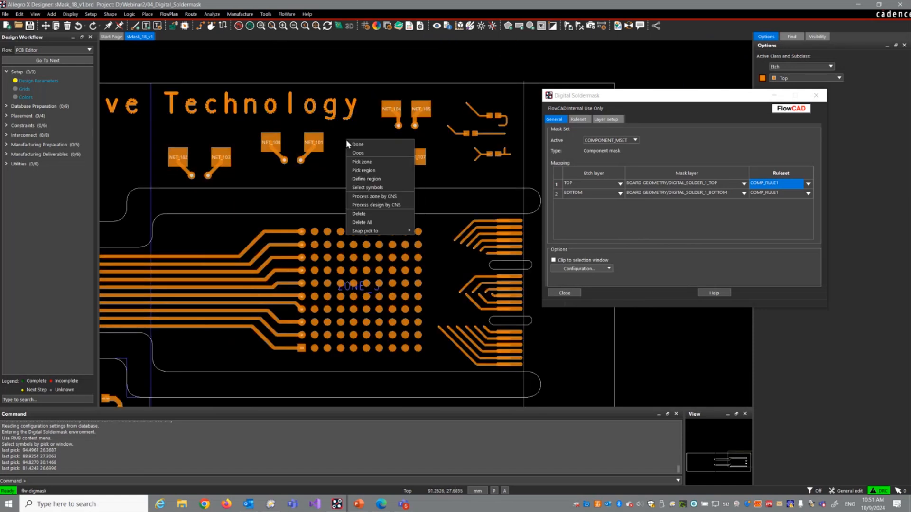
left_click(361, 162)
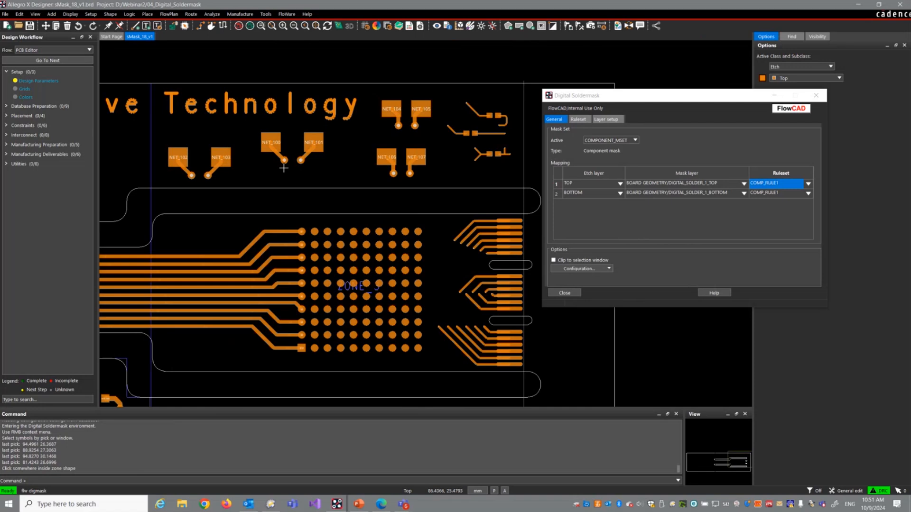
left_click(353, 146)
scroll(242, 133, "down", 2)
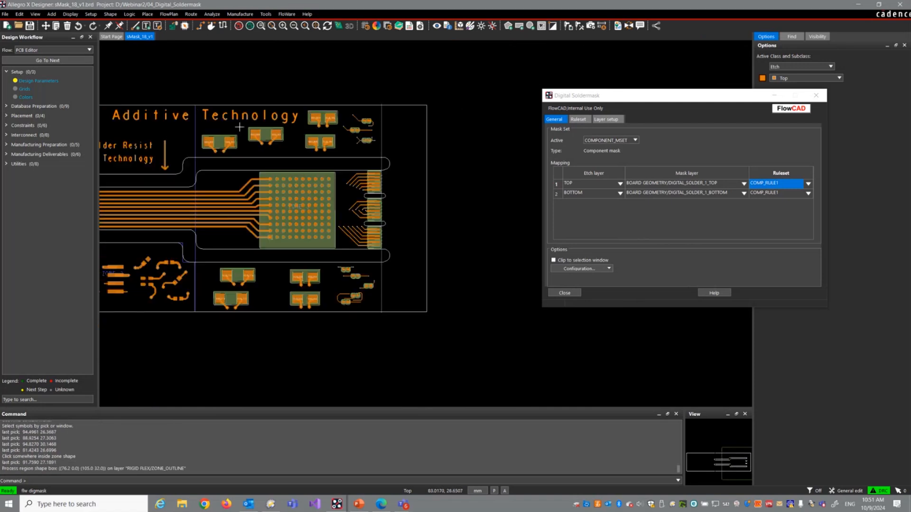
scroll(235, 286, "up", 4)
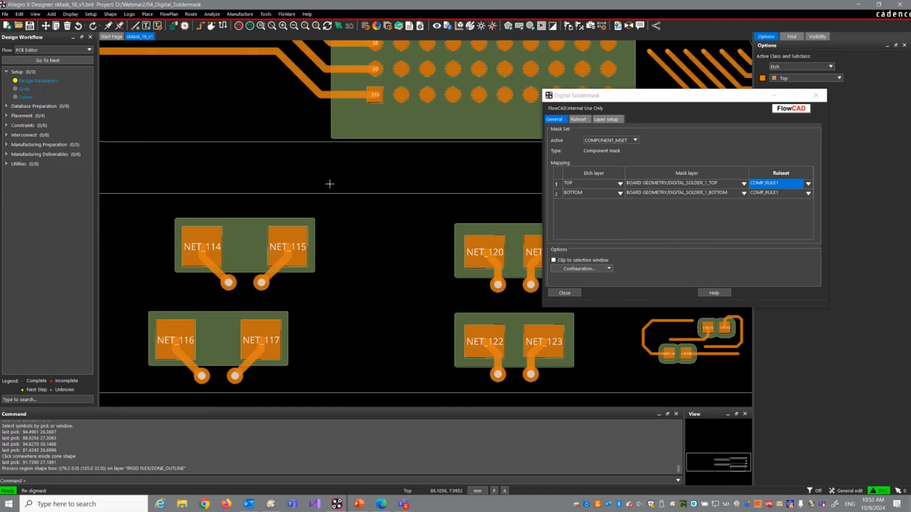
scroll(324, 176, "down", 1)
middle_click_drag(317, 210, 329, 187)
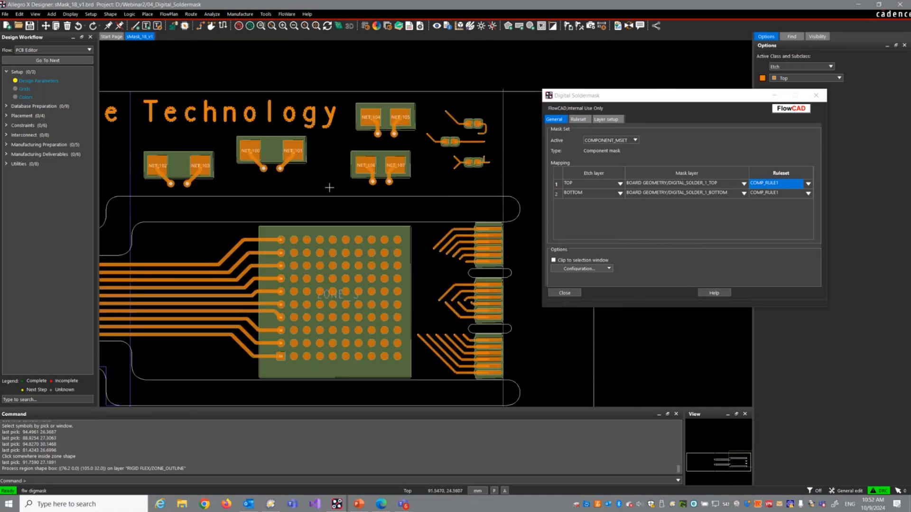
Step: Delete all component masks and make PADRING_MSET the active mask set, widening its ruleset column
right_click(331, 155)
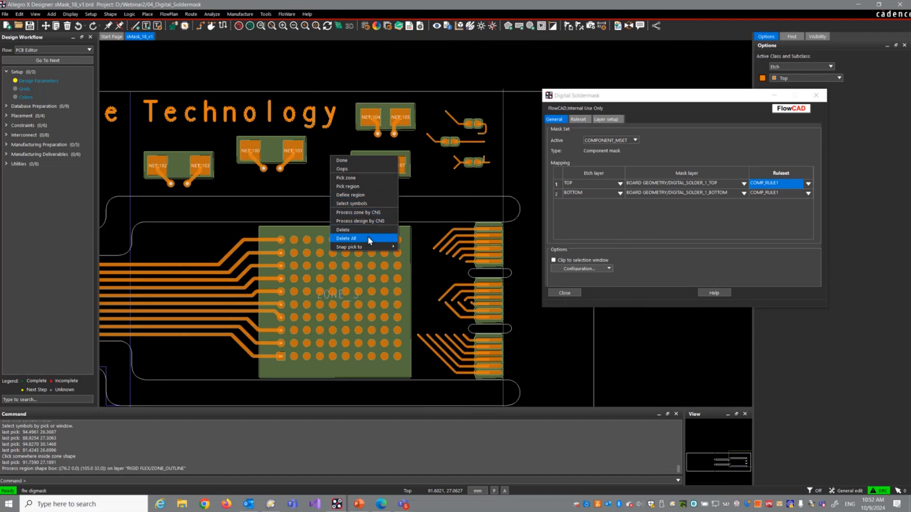
left_click(368, 238)
left_click(631, 139)
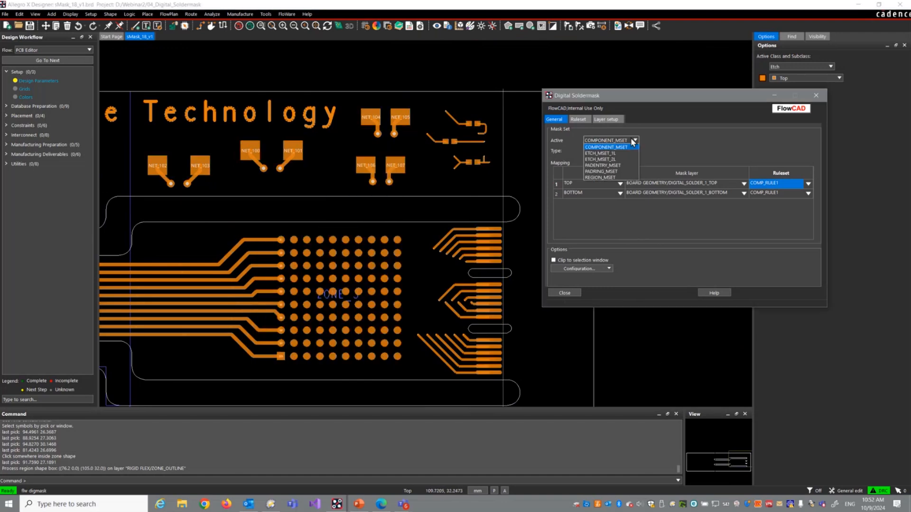
left_click(625, 171)
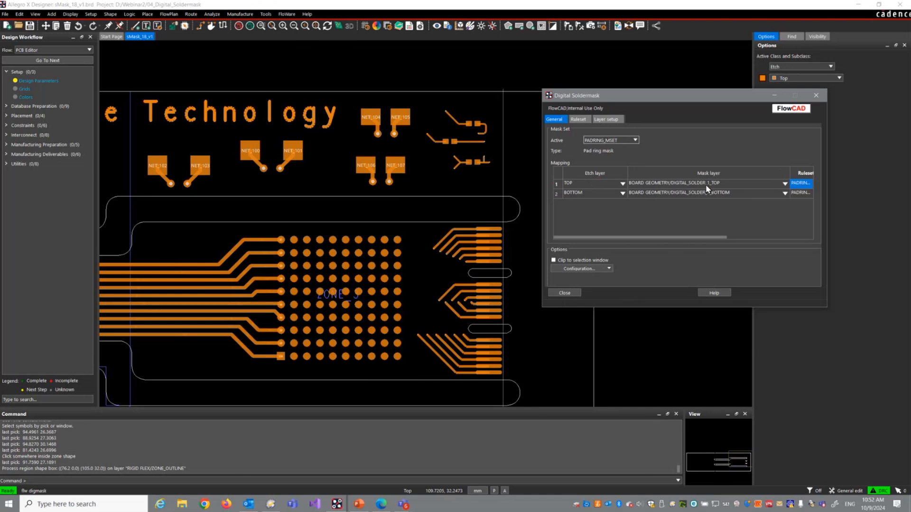
double_click(790, 172)
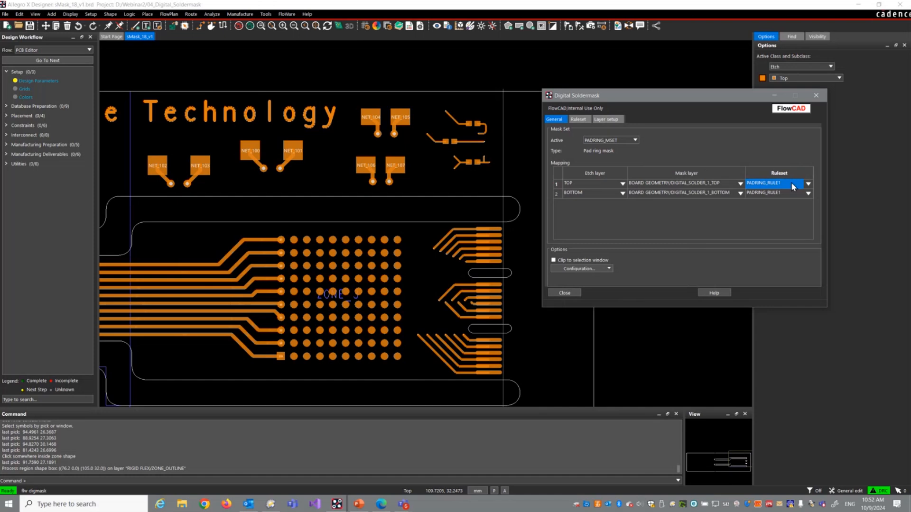
Step: Generate pad ring masks on the individual pins NET_104, NET_105, NET_106 and NET_107
right_click(337, 143)
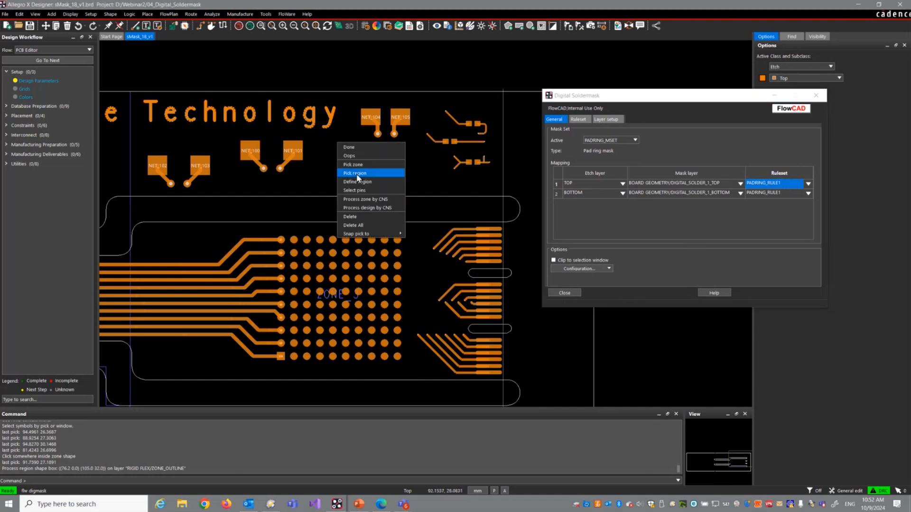
left_click(355, 190)
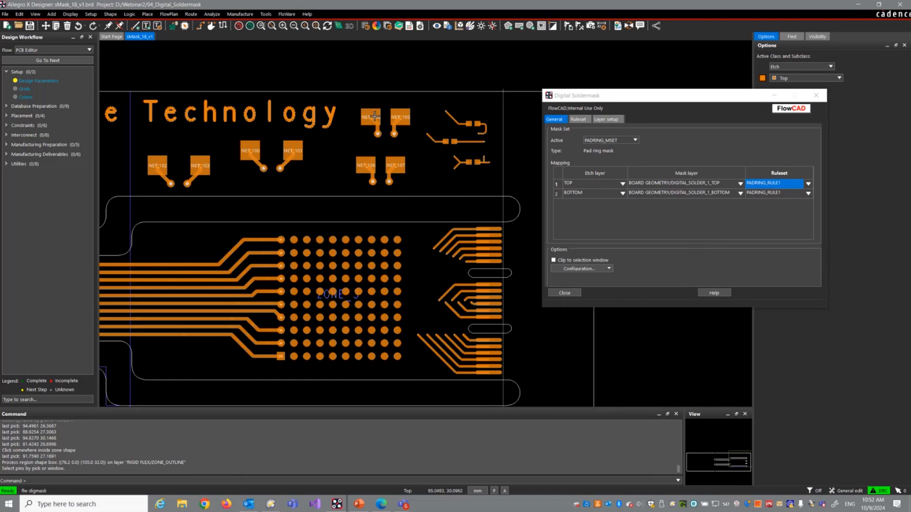
left_click(371, 116)
left_click(401, 116)
left_click(391, 175)
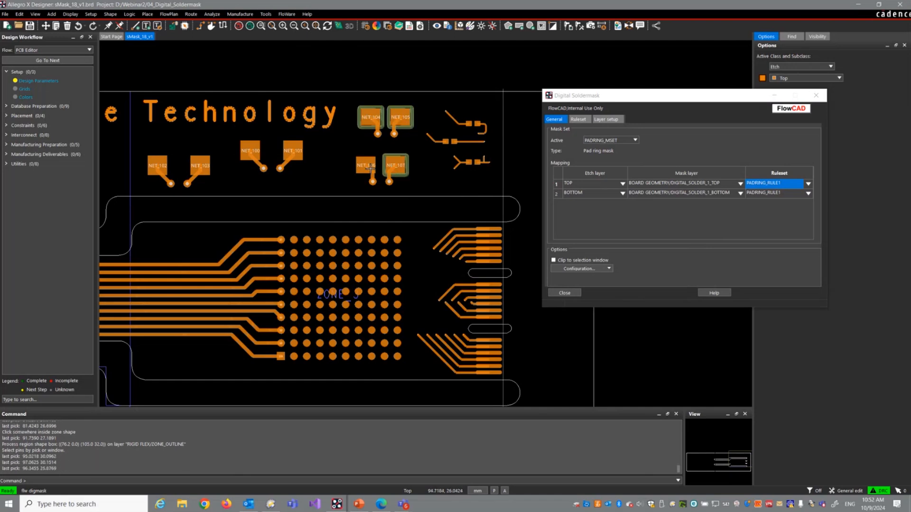
left_click(368, 173)
Step: Replace the individual pad ring masks with ones generated for the whole zone, and inspect the rings around the NET_115 pad
right_click(326, 165)
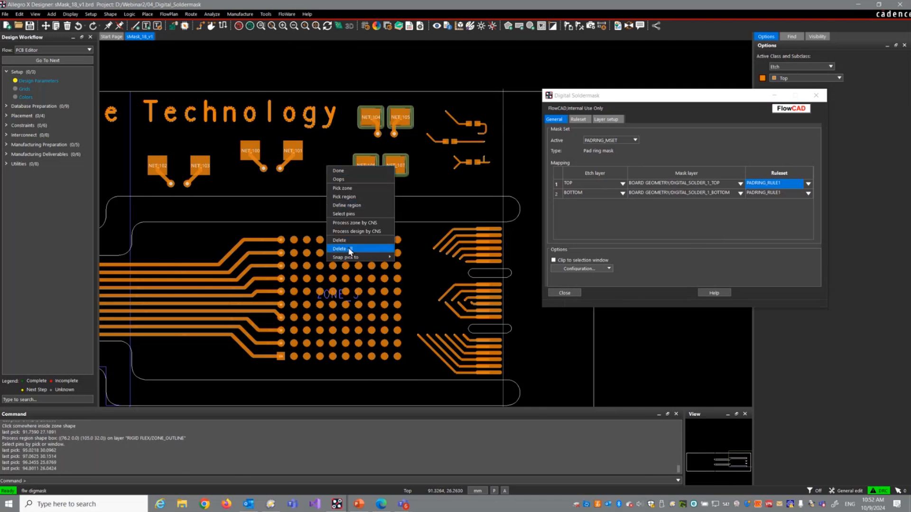
left_click(377, 247)
right_click(325, 143)
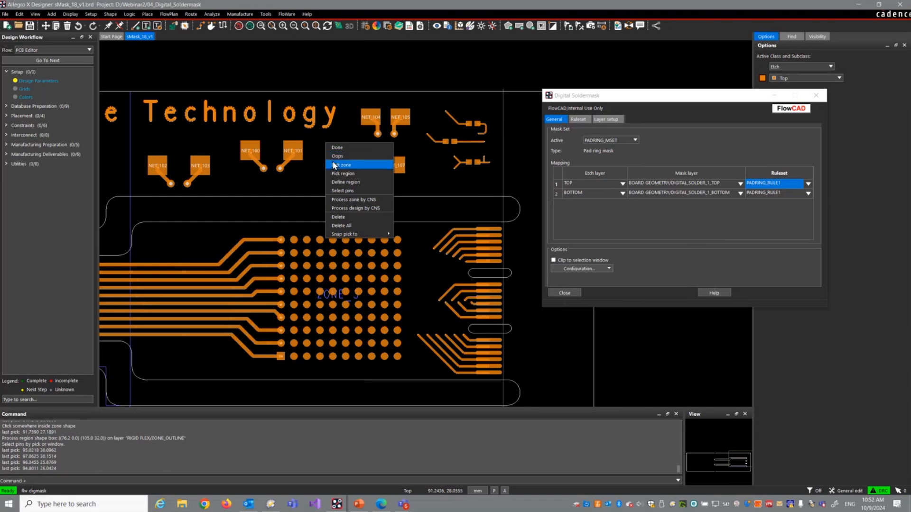
left_click(332, 165)
left_click(326, 147)
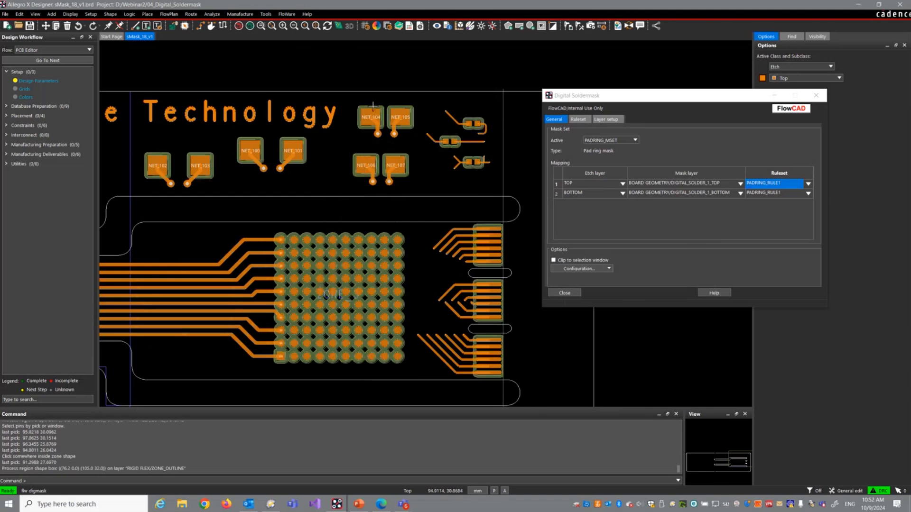
scroll(367, 96, "down", 8)
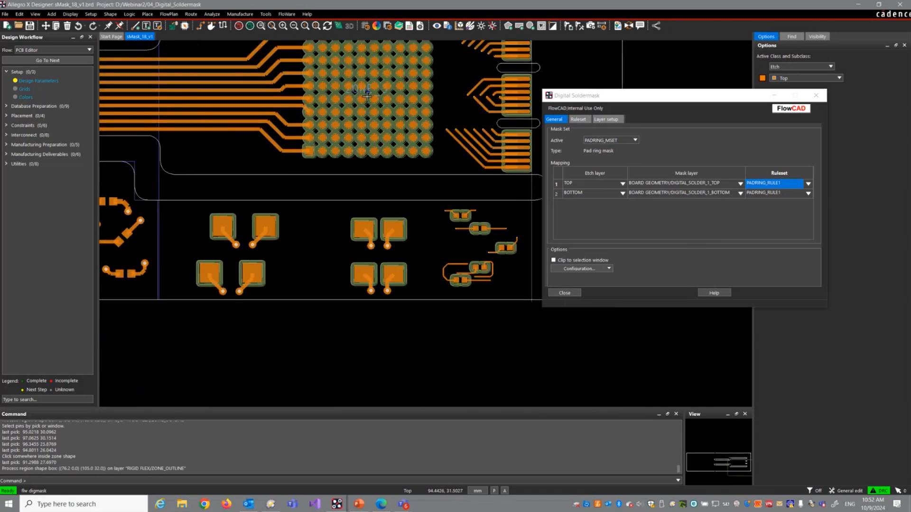
scroll(285, 242, "up", 3)
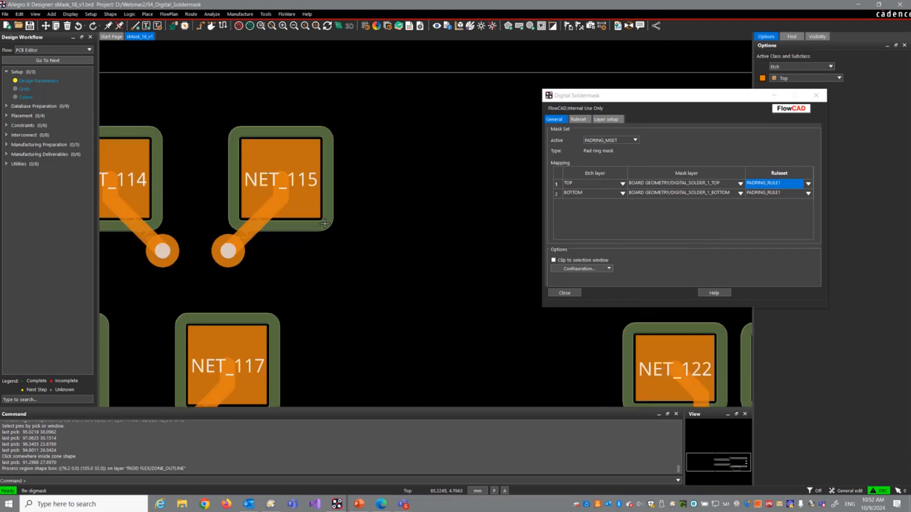
scroll(285, 259, "up", 3)
Step: Delete all pad ring masks and make PADENTRY_MSET the active mask set
right_click(418, 151)
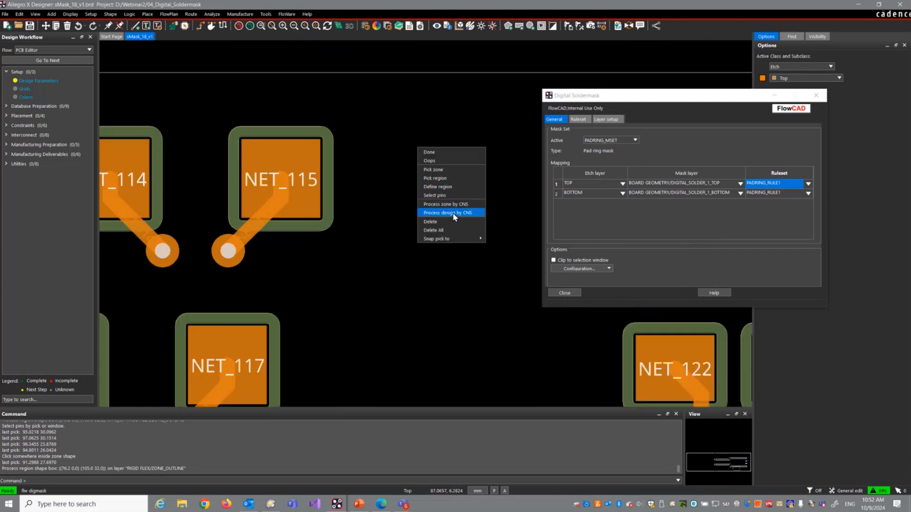
left_click(451, 231)
left_click(616, 140)
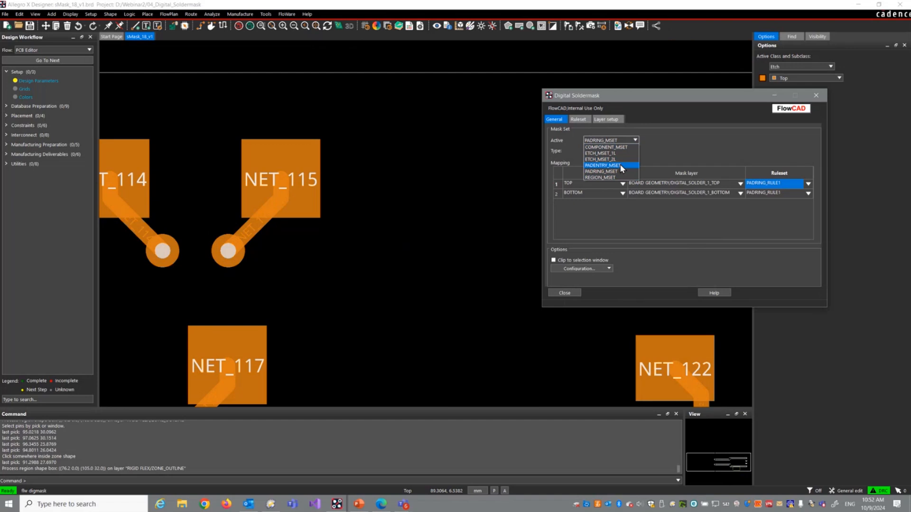
left_click(620, 165)
Step: Look up the pad entry ruleset PADENTRY_RULE1 and return to the general mask set settings
left_click(606, 119)
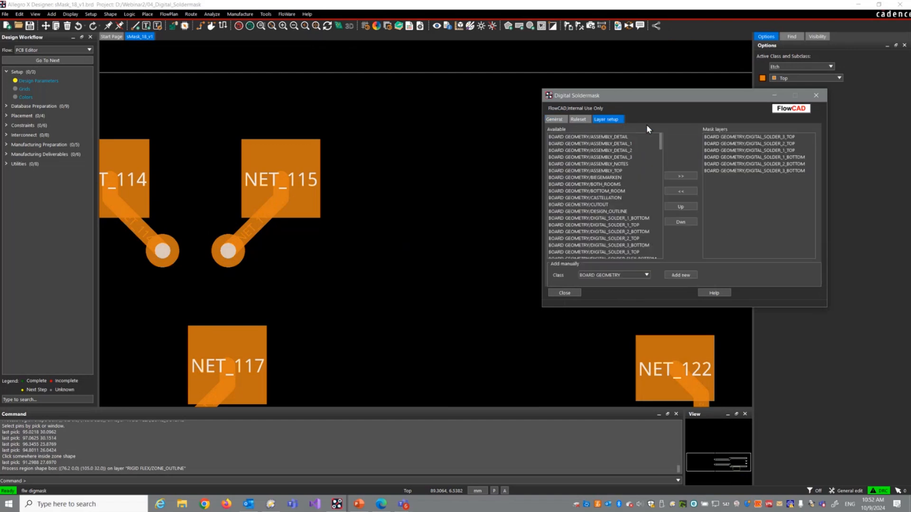
left_click(578, 119)
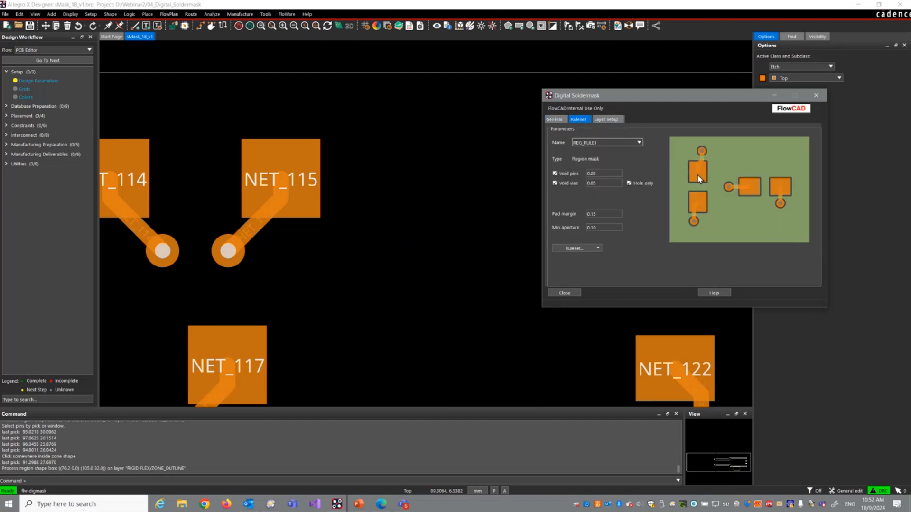
left_click(619, 141)
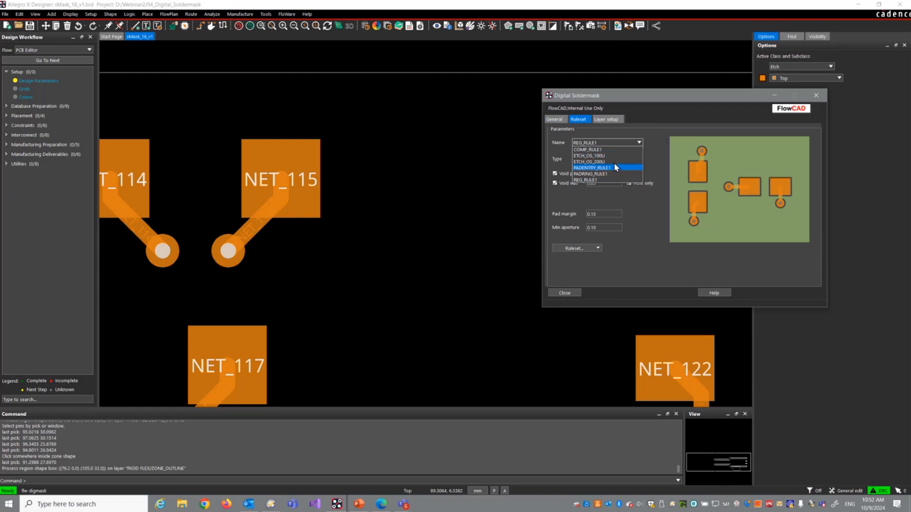
left_click(614, 164)
left_click(554, 119)
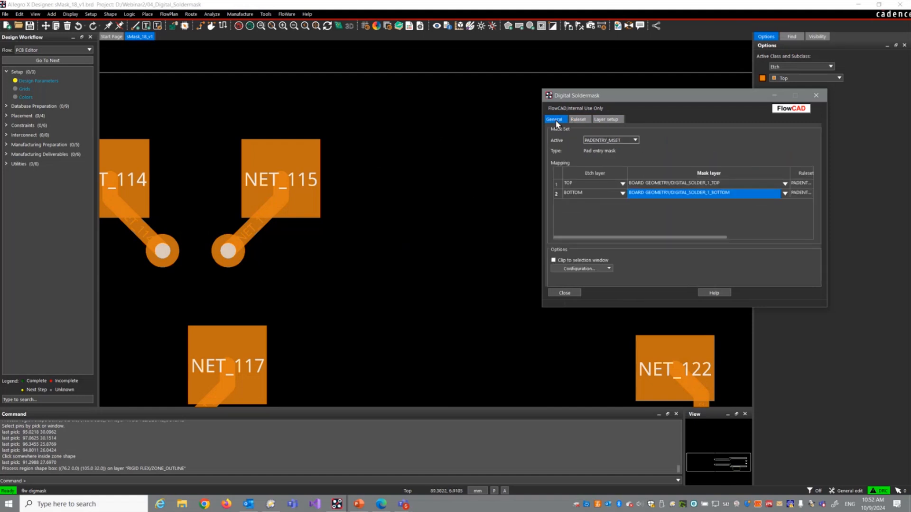
Step: Generate pad entry masks for the zone containing the NET_114 to NET_122 pads
right_click(386, 165)
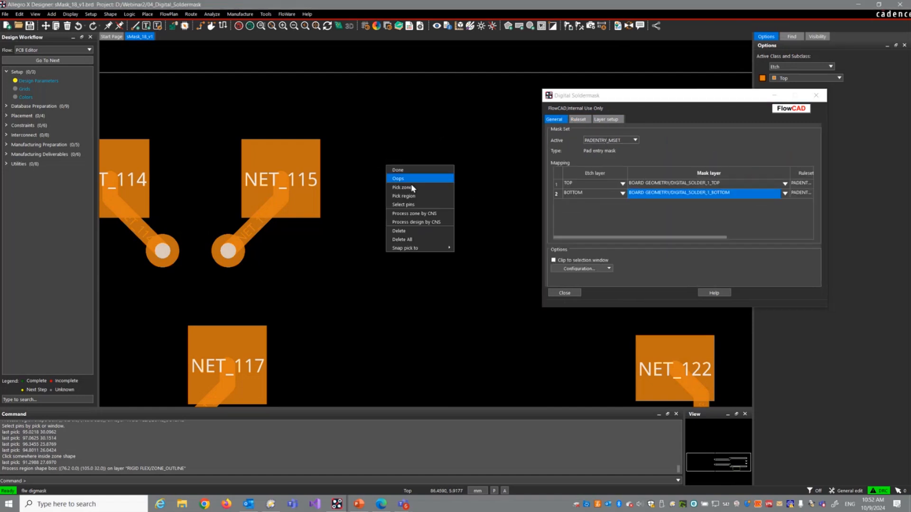
left_click(412, 188)
left_click(398, 181)
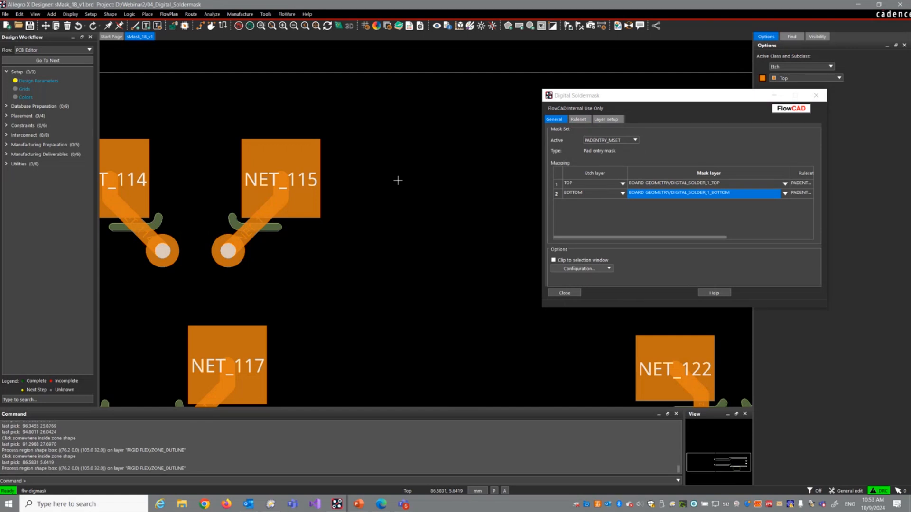
Step: Set the length offset of the pad entry ruleset PADENTRY_RULE1 to 0.30 and return to the general mask set settings
middle_click_drag(256, 225, 415, 196)
middle_click_drag(433, 325, 405, 183)
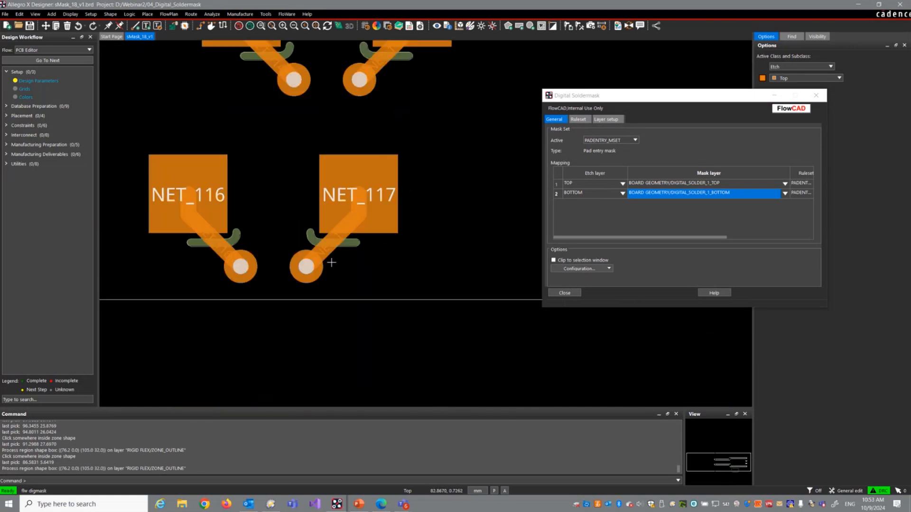
scroll(328, 253, "up", 2)
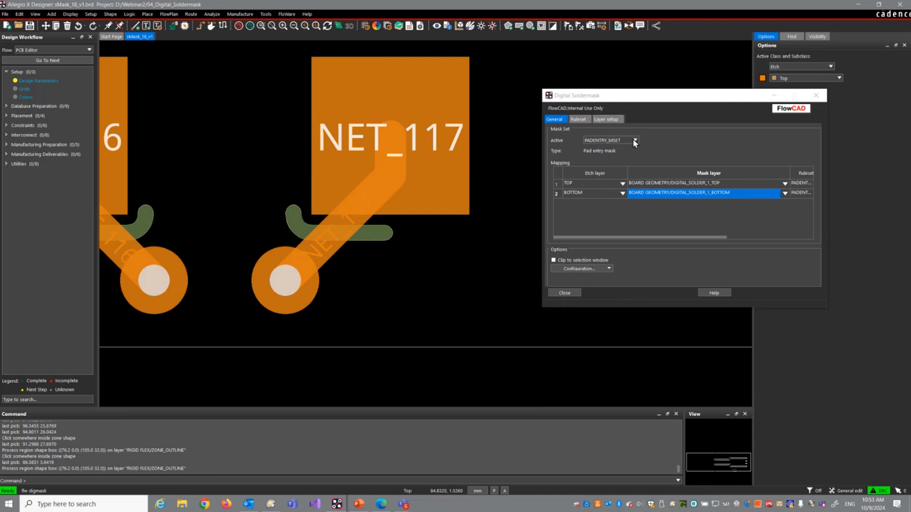
left_click(682, 237)
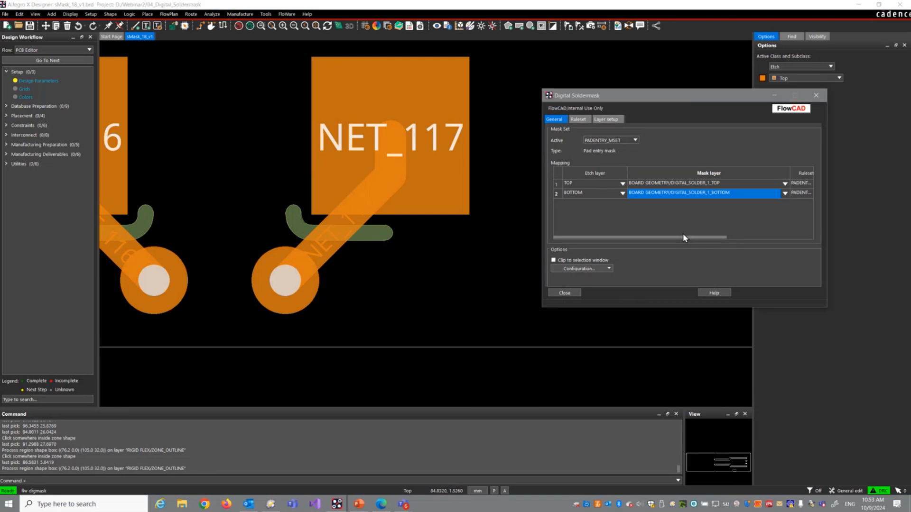
left_click_drag(683, 237, 776, 236)
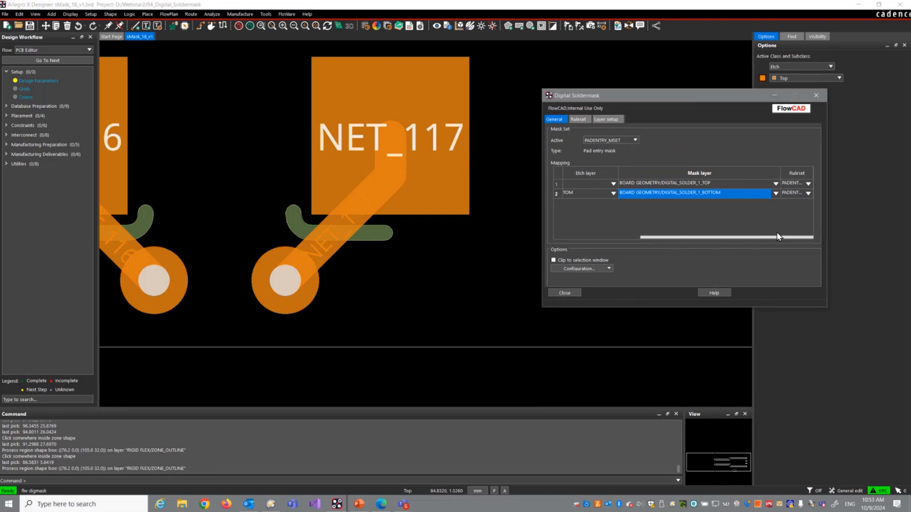
left_click(586, 121)
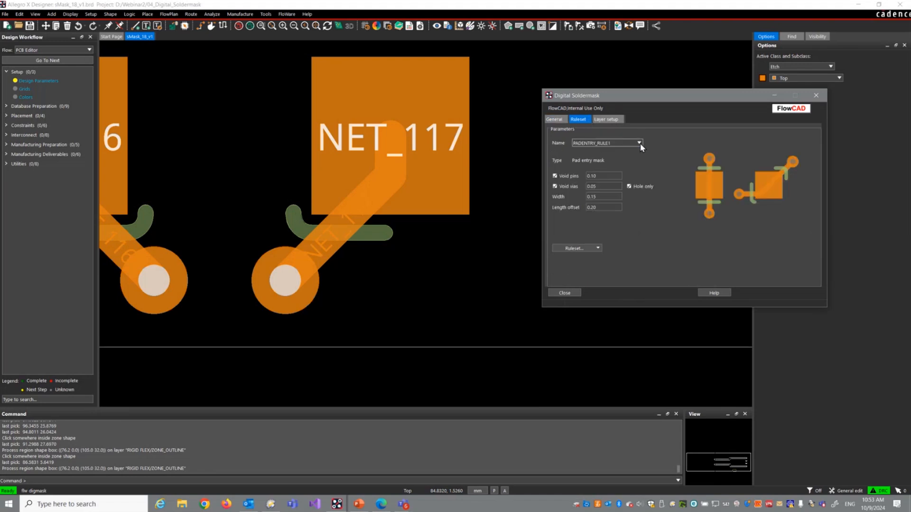
double_click(605, 207)
type("0.30")
left_click(554, 119)
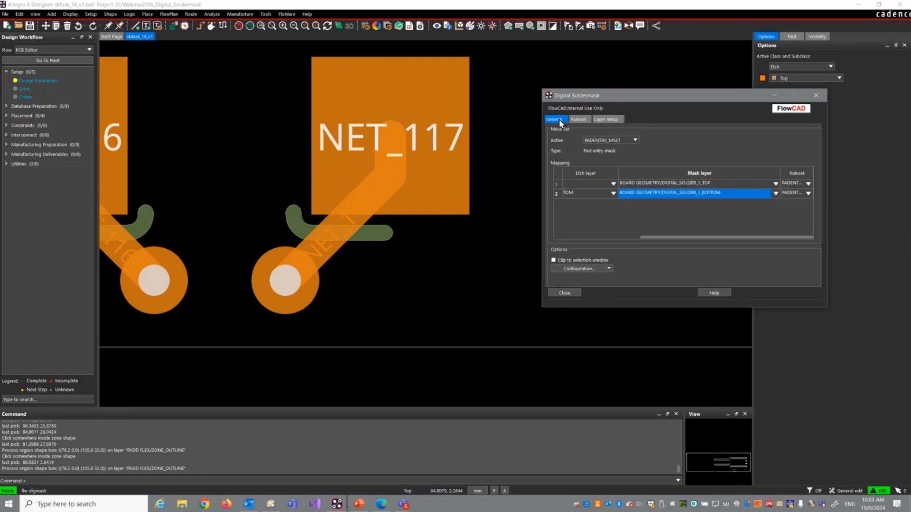
Step: Delete all pad entry masks and regenerate them for the zone containing the NET_117 pad
right_click(465, 245)
left_click(483, 319)
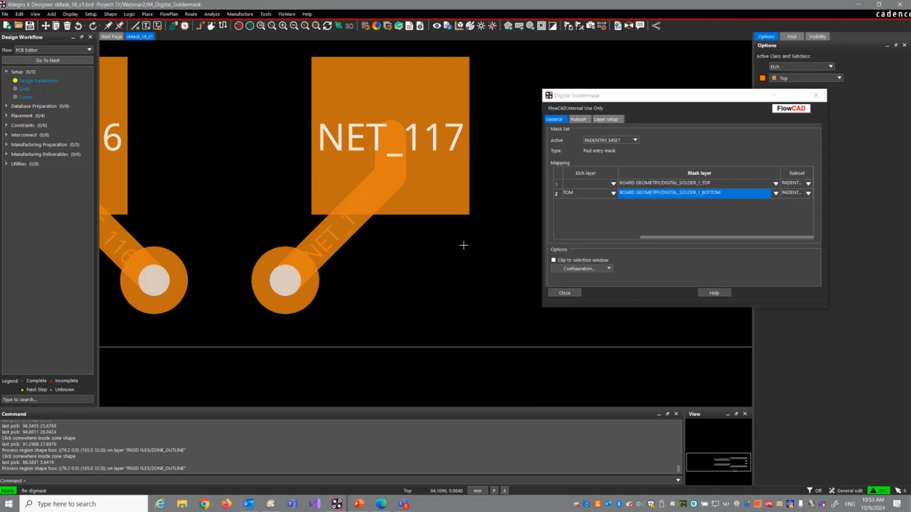
right_click(475, 227)
left_click(490, 249)
left_click(456, 248)
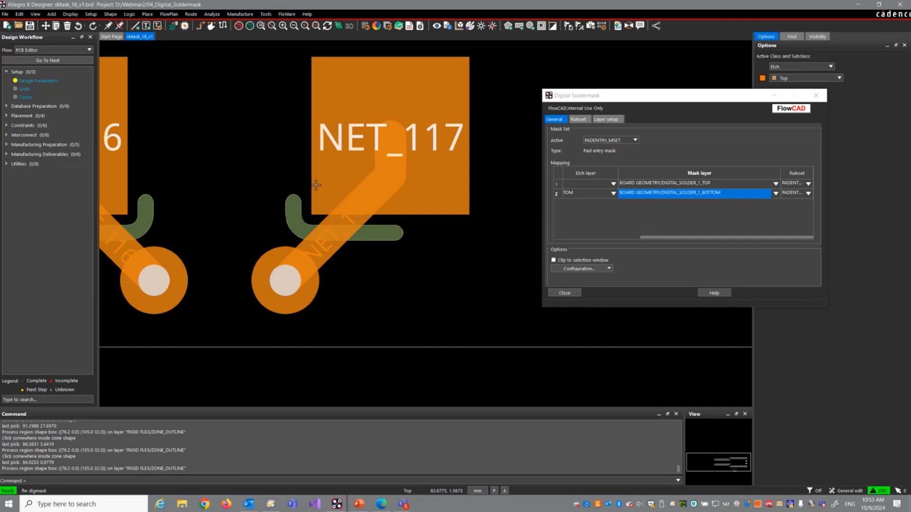
Step: Make ETCH_MSET_2L the active mask set, with the traces entering the ZONE_3 pin array in view
scroll(328, 183, "down", 3)
middle_click_drag(314, 260, 314, 264)
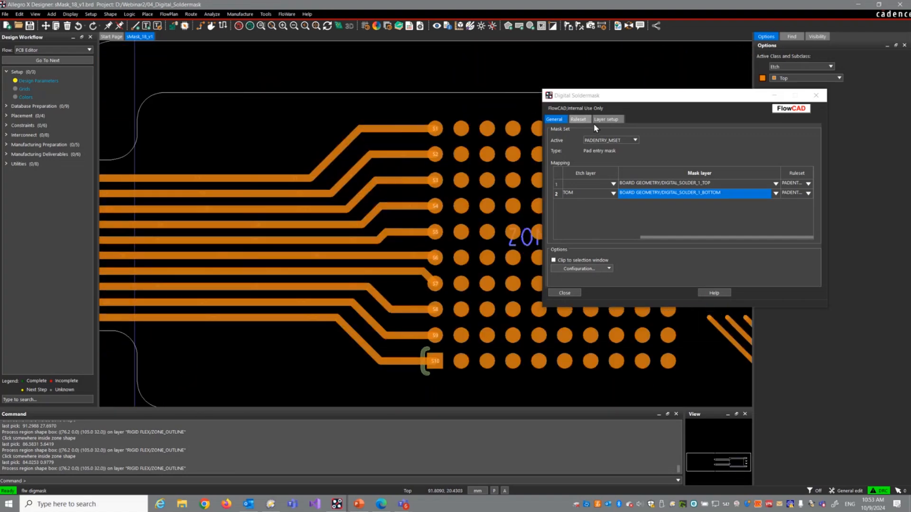
left_click(620, 141)
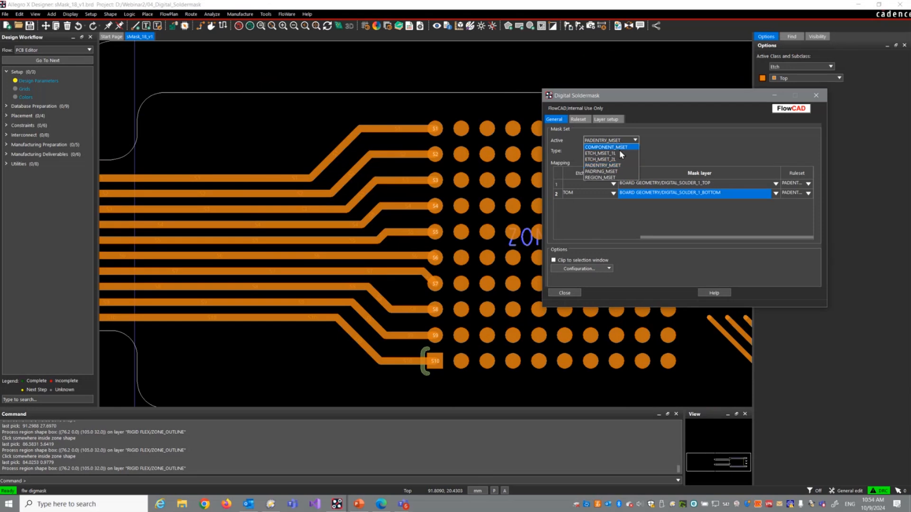
left_click(612, 140)
left_click(612, 139)
left_click(614, 162)
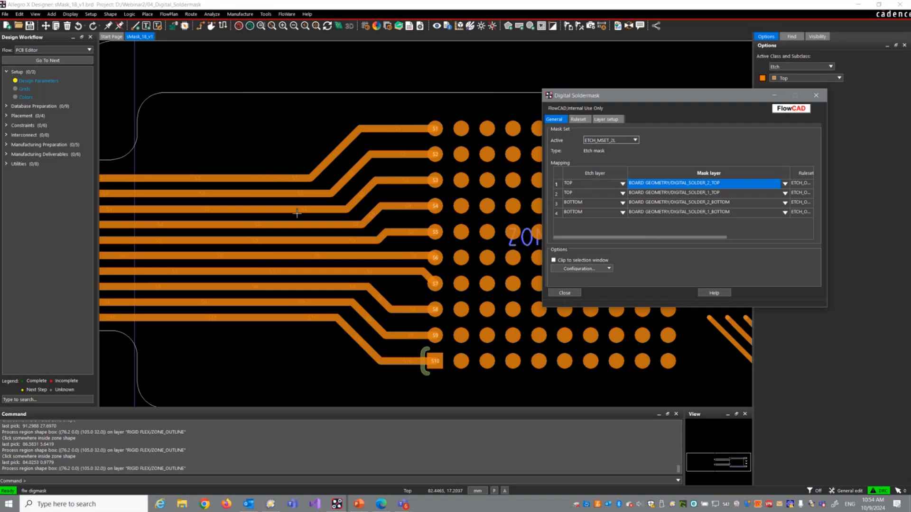
Step: Widen the mapping table's ruleset column to full name width and select the ruleset of the DIGITAL_SOLDER_1_TOP row
middle_click_drag(314, 213, 194, 219)
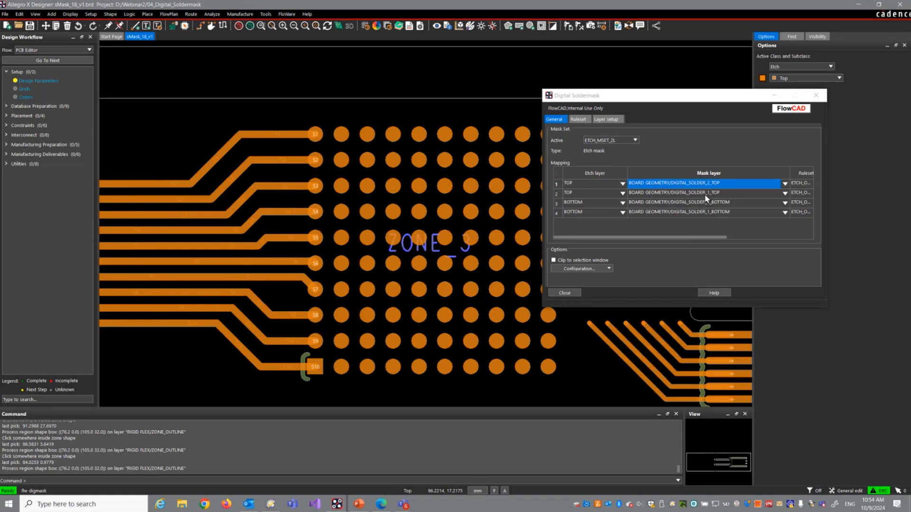
left_click(716, 240)
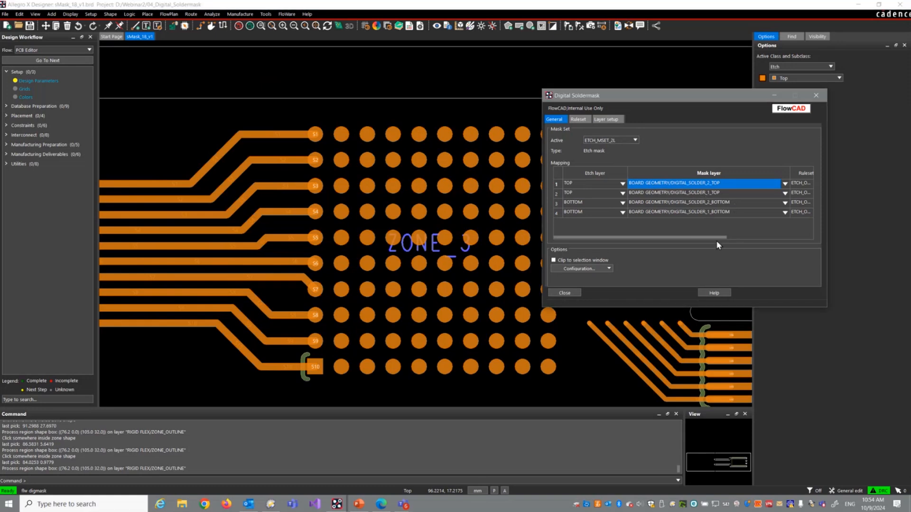
double_click(789, 173)
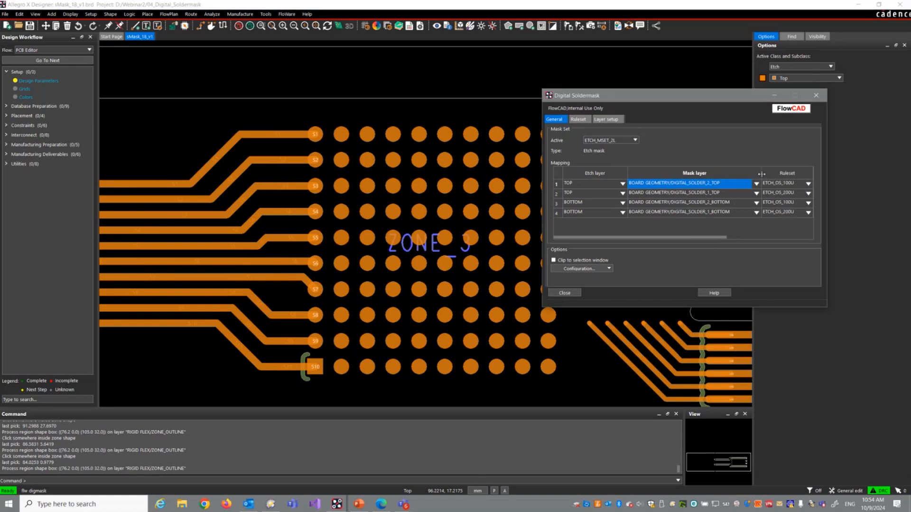
left_click(792, 194)
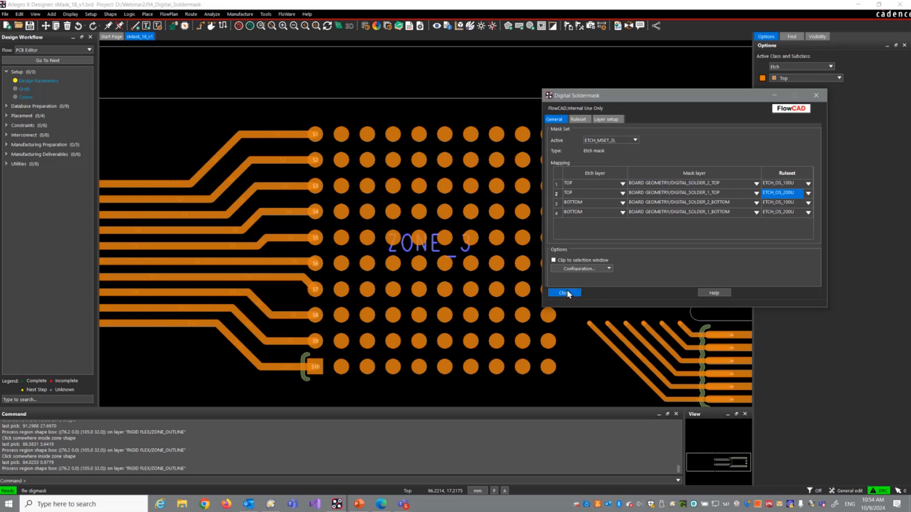
Step: Generate etch masks on the parallel traces leading to pins S1 to S10 by window selection, and close Digital Soldermask
scroll(272, 213, "down", 4)
right_click(280, 212)
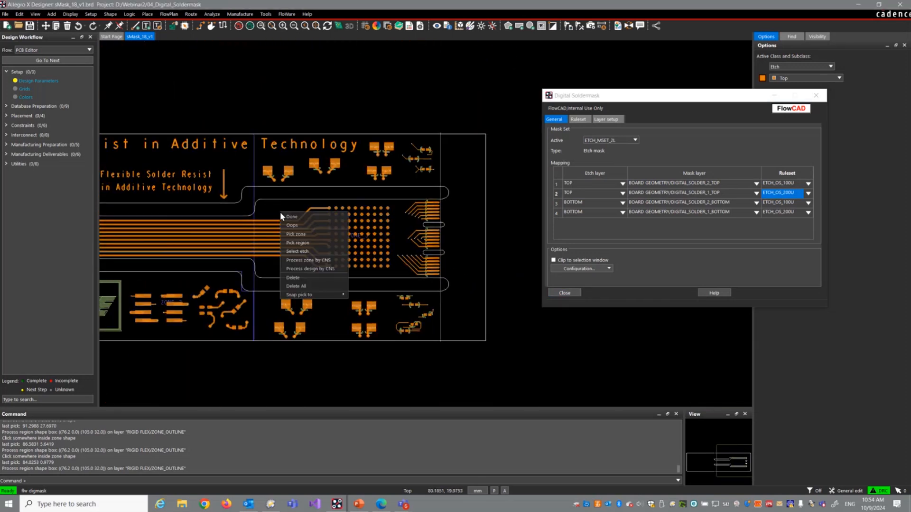
left_click(297, 251)
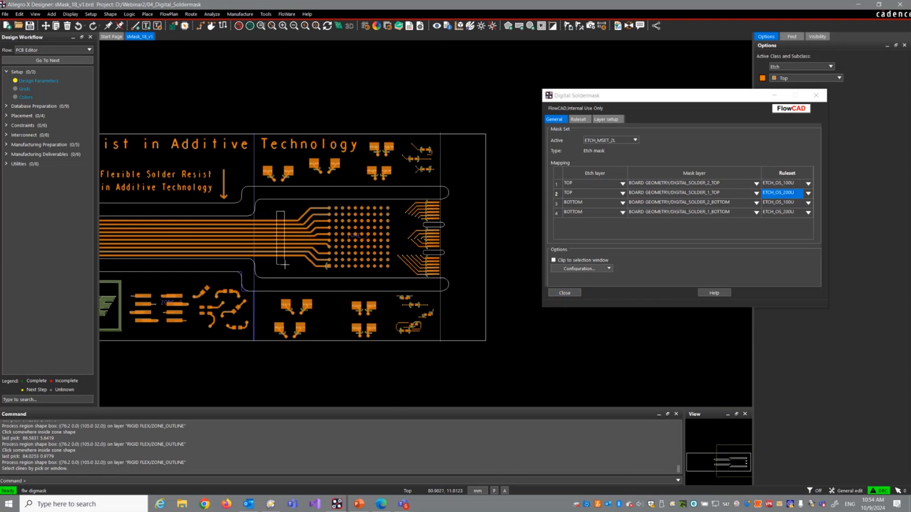
scroll(318, 220, "up", 3)
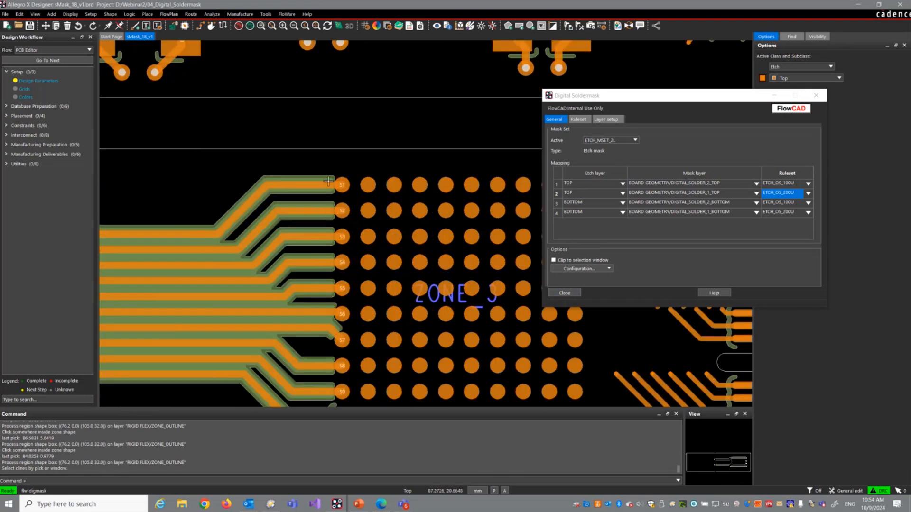
scroll(328, 188, "up", 1)
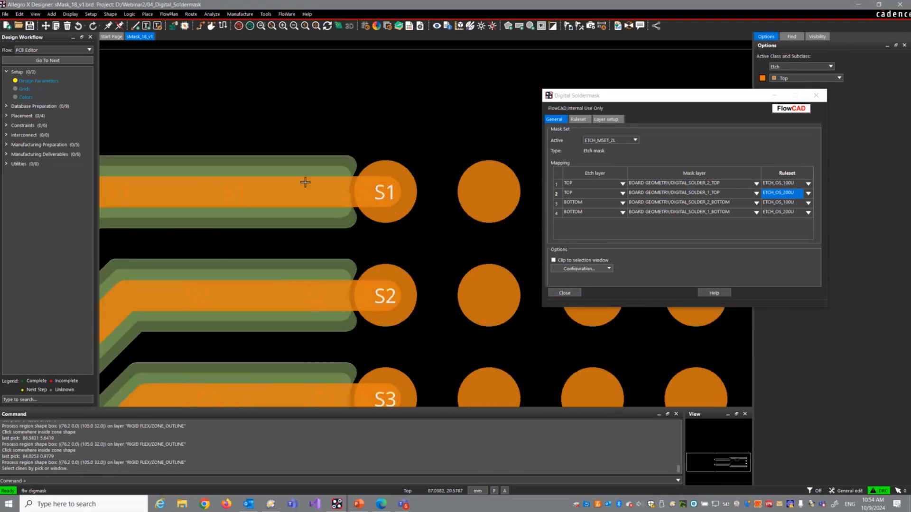
left_click(572, 292)
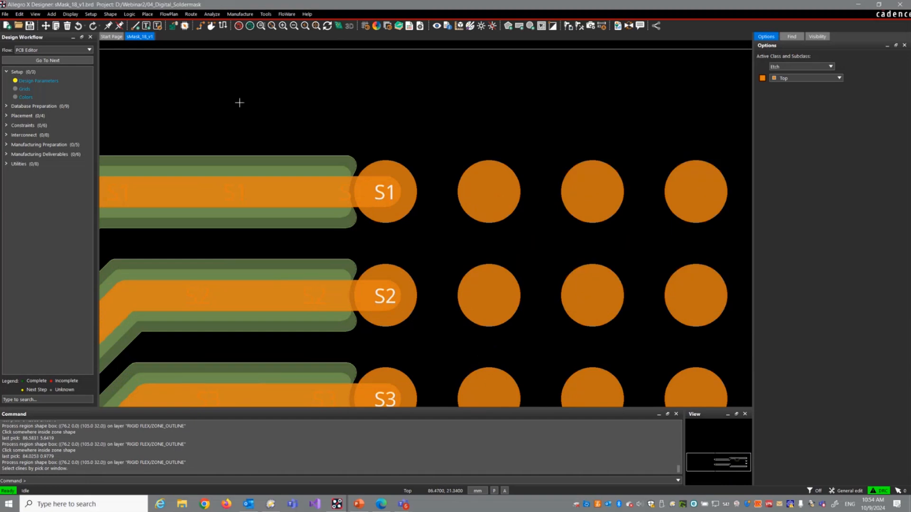
Step: Show the board in a maximized 3D Canvas and hide all component symbols
left_click(36, 14)
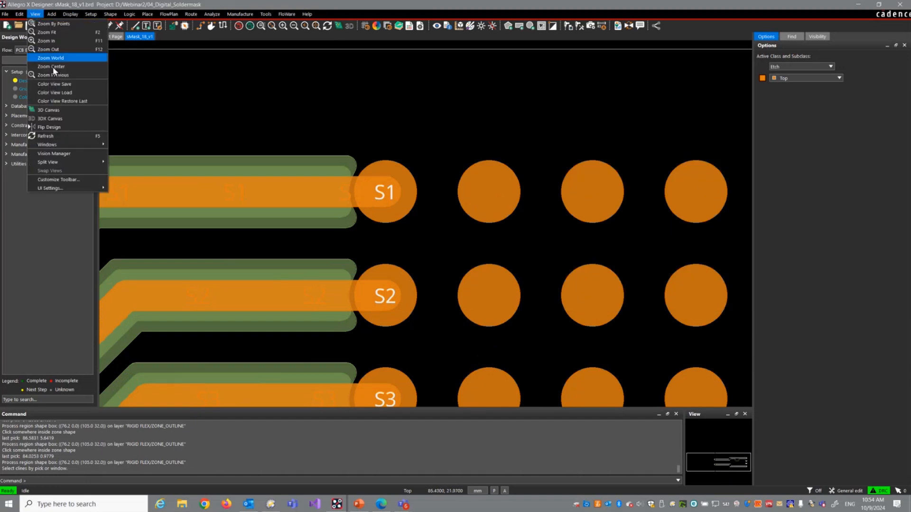
left_click(64, 107)
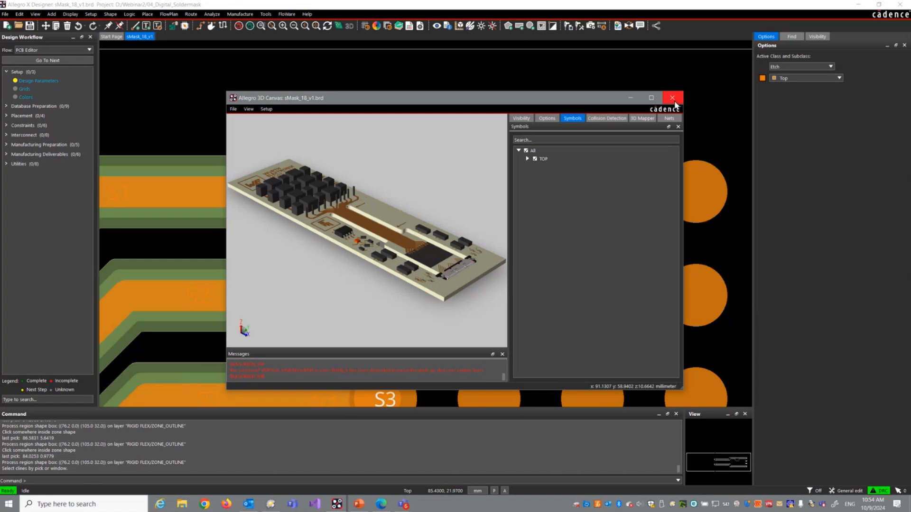
left_click(651, 98)
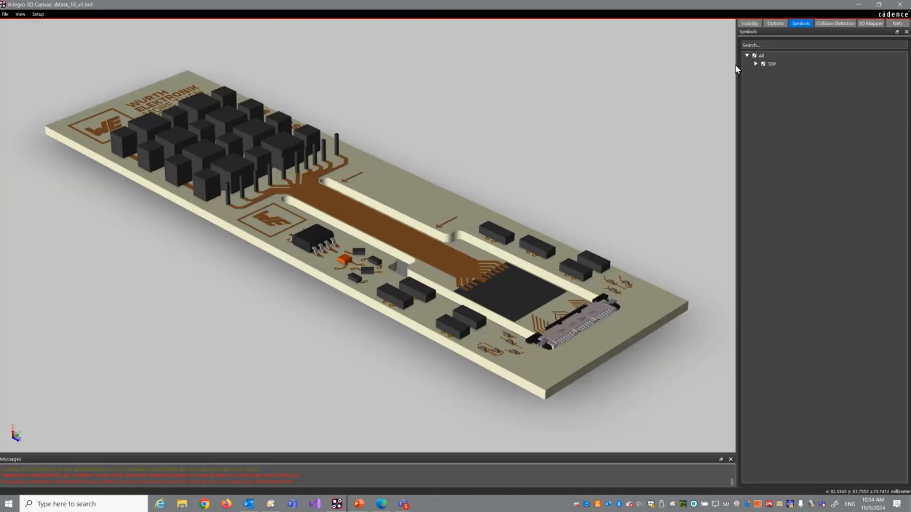
left_click(754, 55)
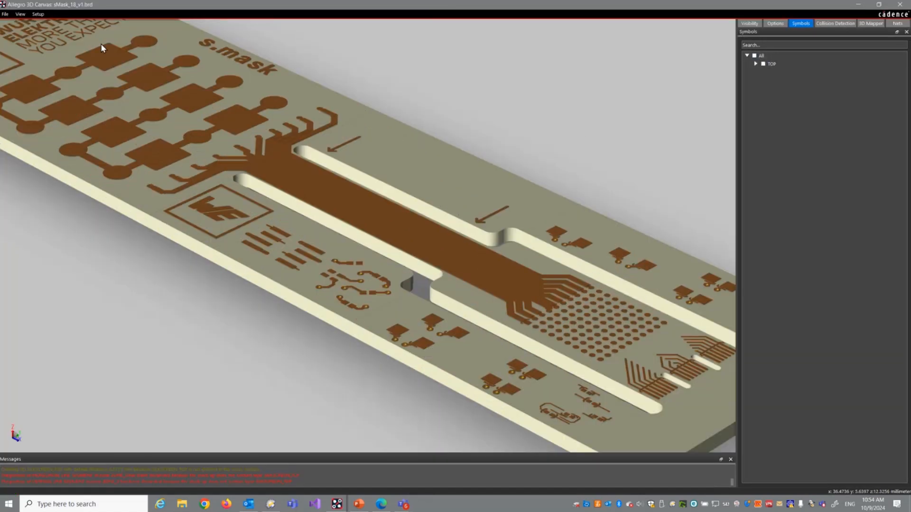
Step: Apply the Design_colors color theme to the 3D Canvas
scroll(101, 44, "up", 3)
left_click(38, 14)
left_click(50, 25)
left_click(116, 26)
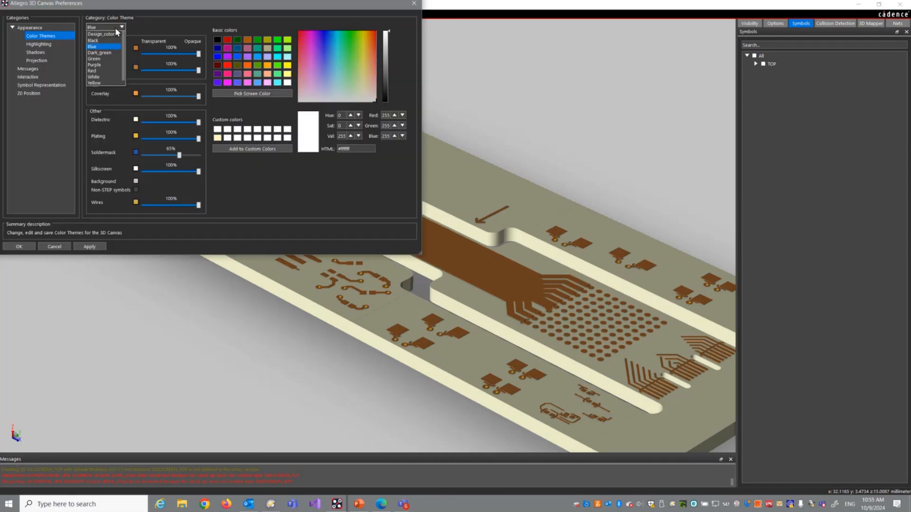
left_click(114, 33)
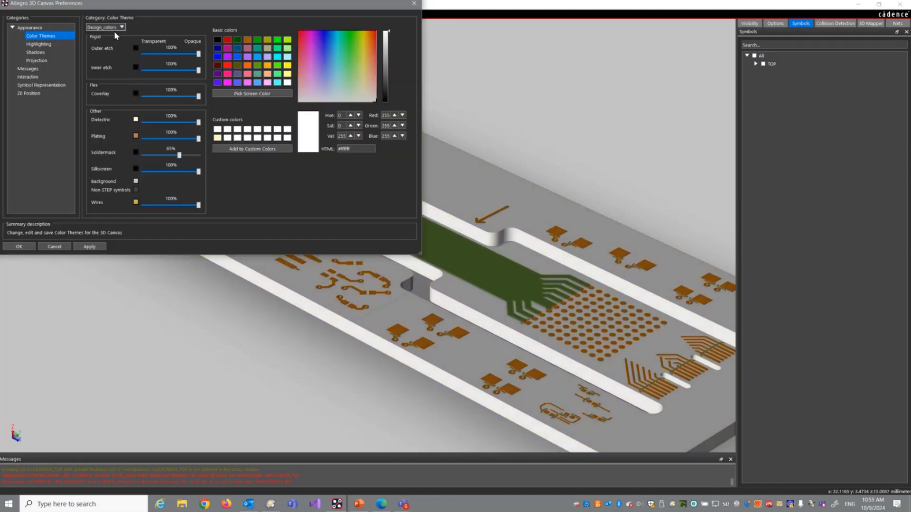
left_click(23, 246)
Step: Examine in 3D the two stacked soldermask layers where the masked traces meet the round pads of the pin array
scroll(595, 314, "up", 2)
scroll(569, 290, "up", 4)
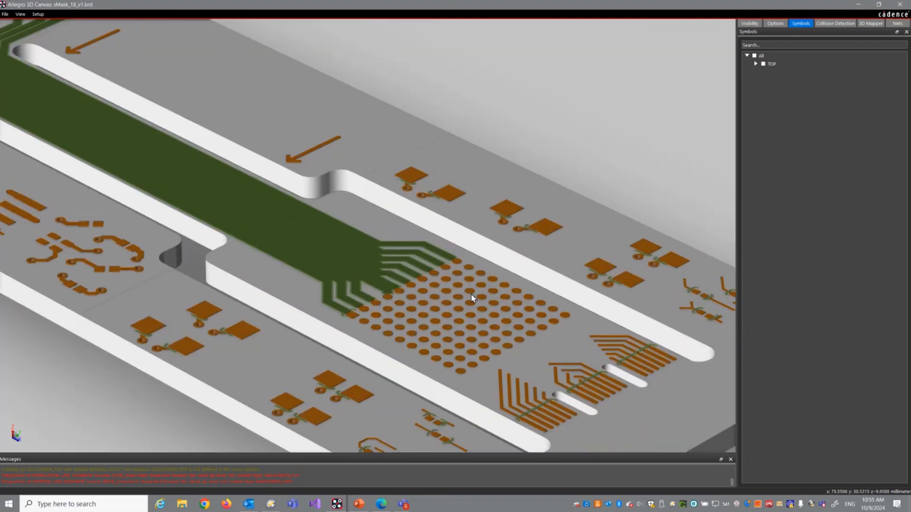
scroll(570, 290, "up", 6)
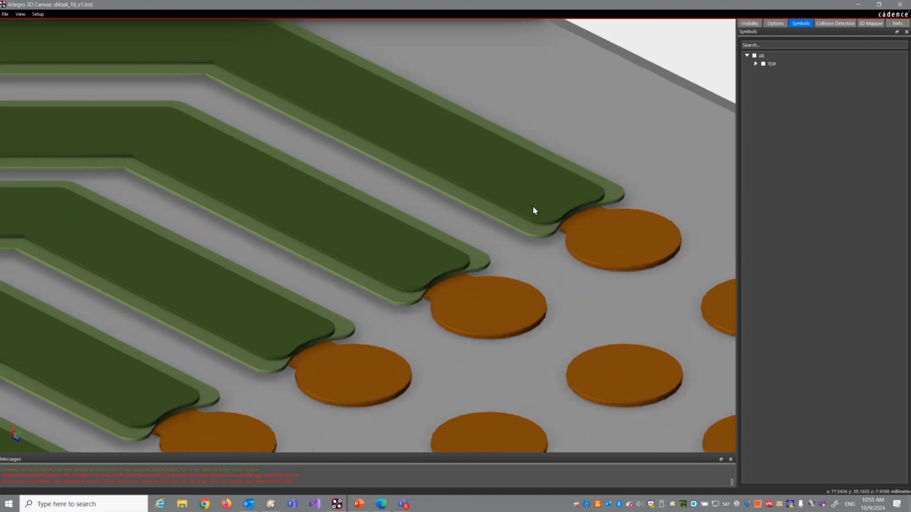
scroll(486, 170, "up", 2)
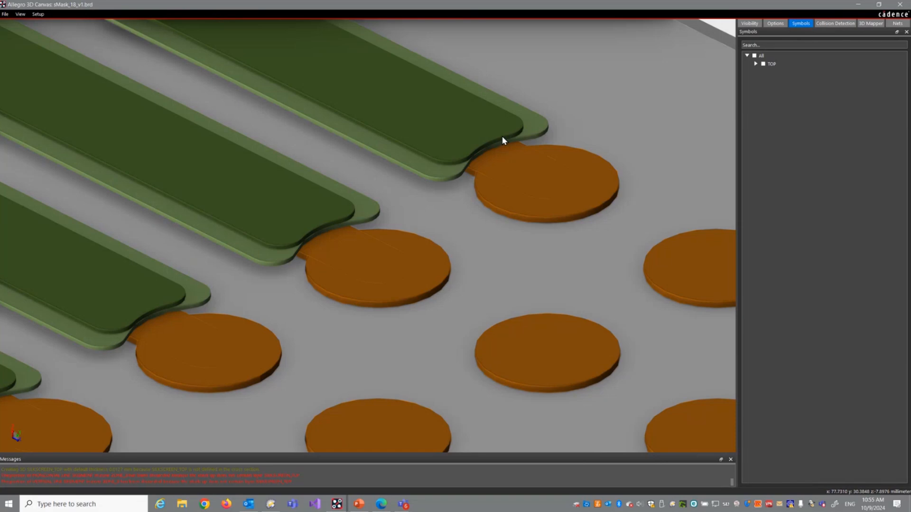
scroll(505, 134, "down", 3)
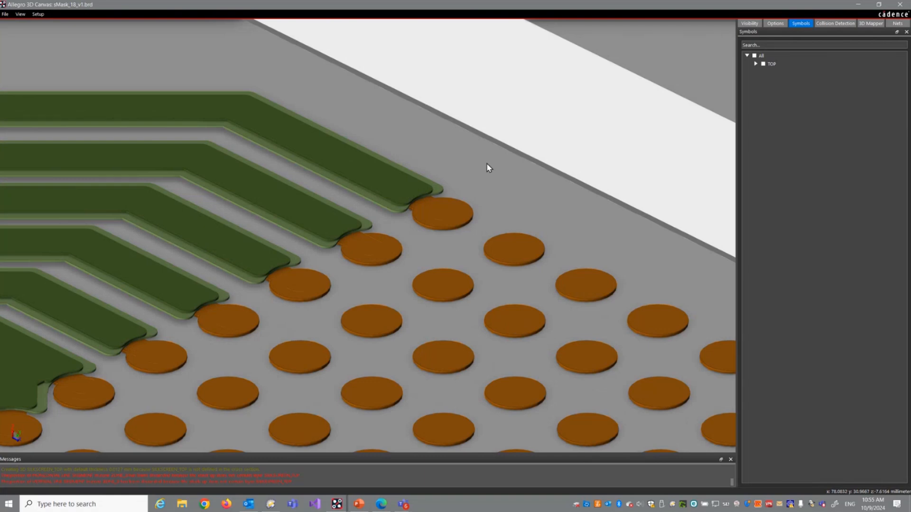
scroll(488, 167, "down", 3)
scroll(368, 213, "down", 1)
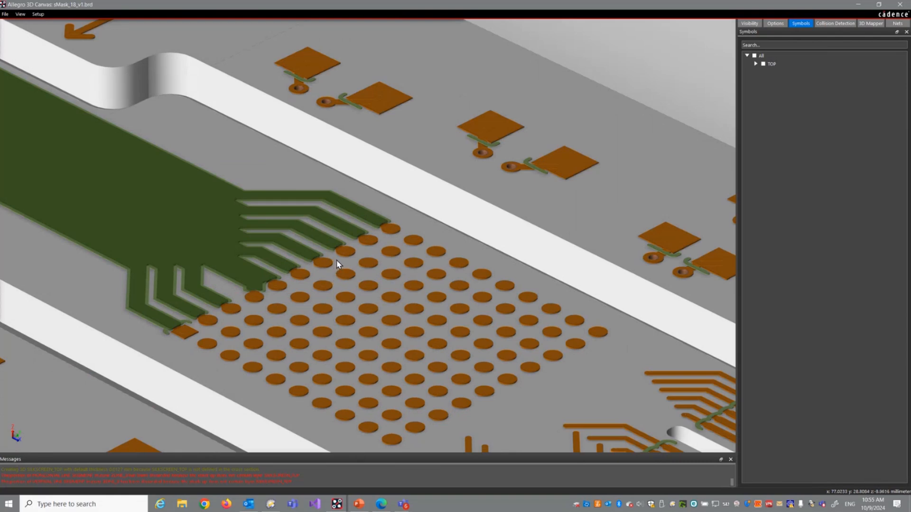
scroll(337, 260, "up", 5)
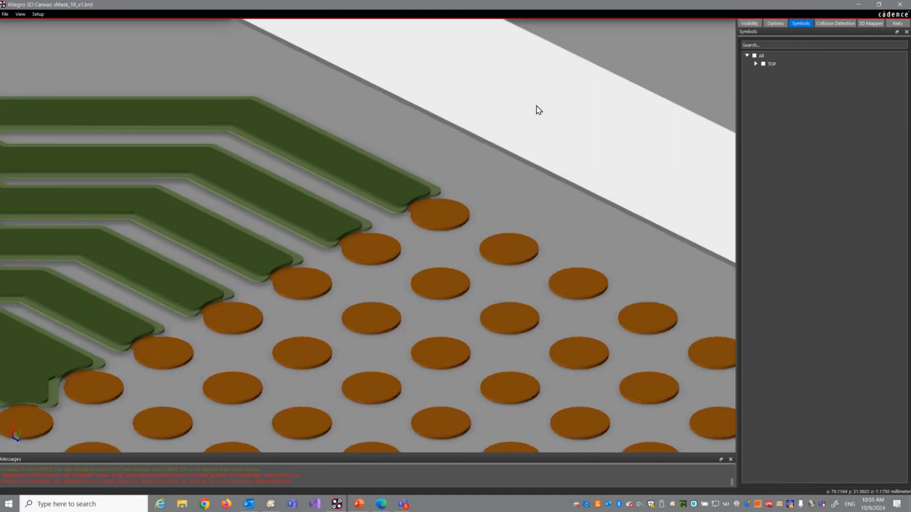
Step: Close the 3D Canvas and open the board 3A_IPM-1.brd from the 05_Net_Min_Gap folder
left_click(899, 5)
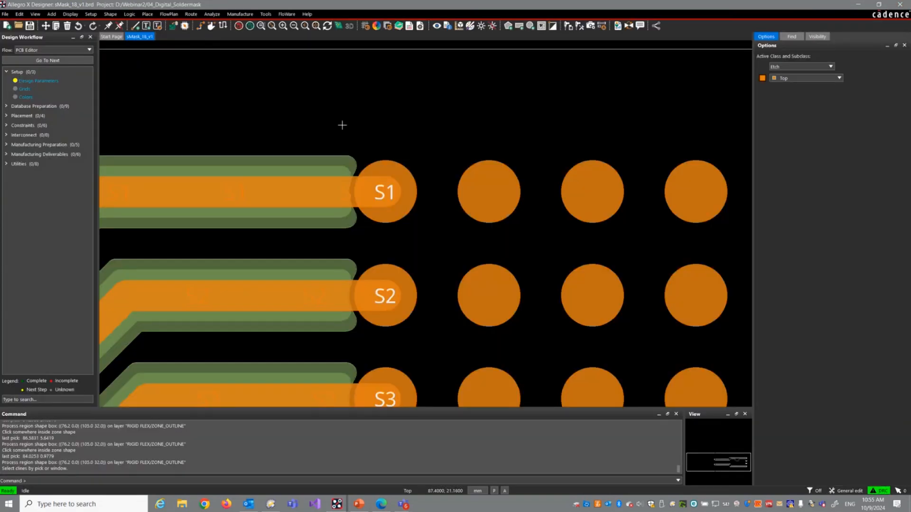
left_click(5, 13)
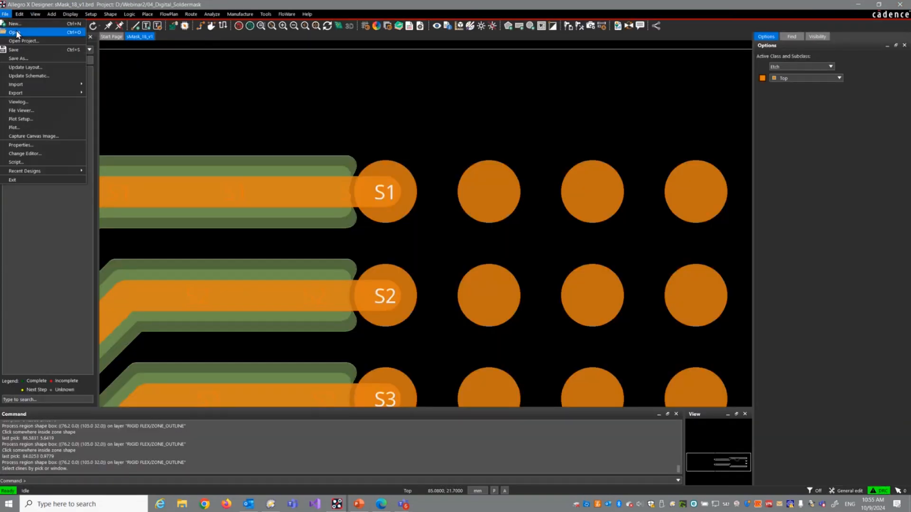
left_click(16, 32)
left_click(485, 260)
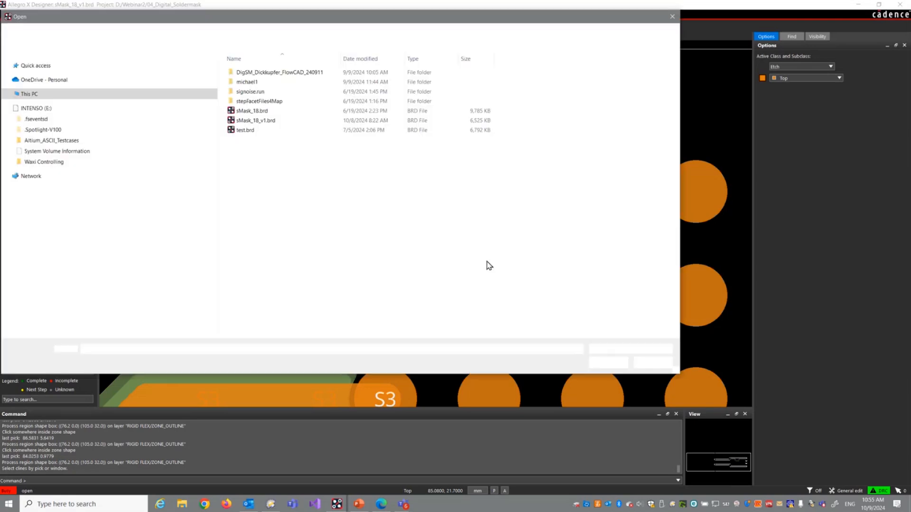
left_click(141, 30)
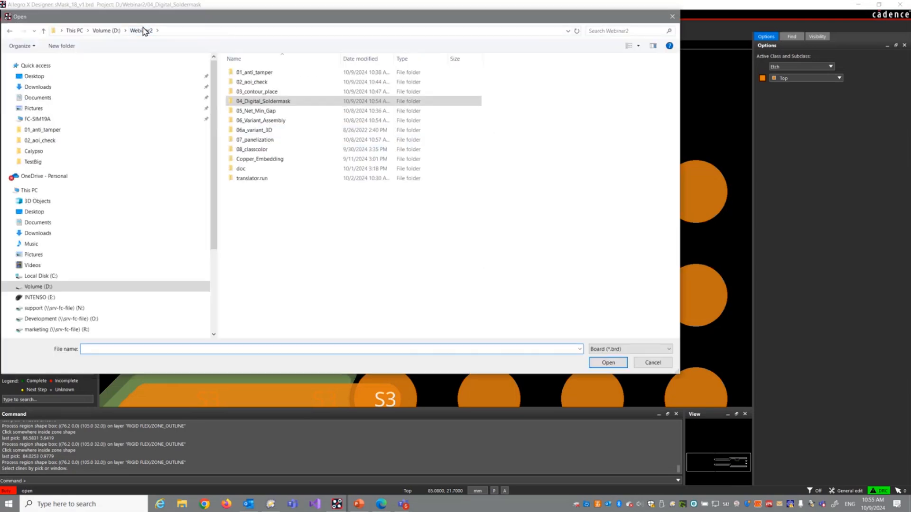
double_click(265, 111)
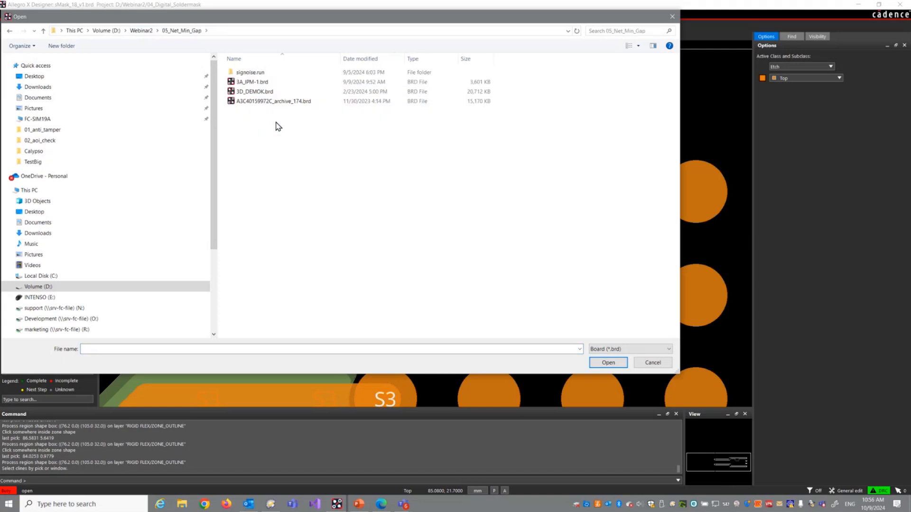
double_click(257, 91)
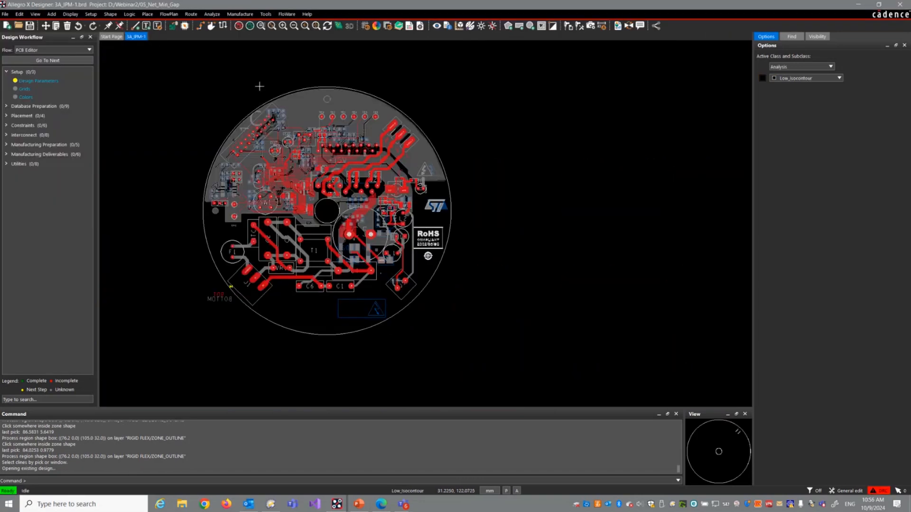
Step: Launch the FloWare Net Min Gap check on the circular board
middle_click(506, 356)
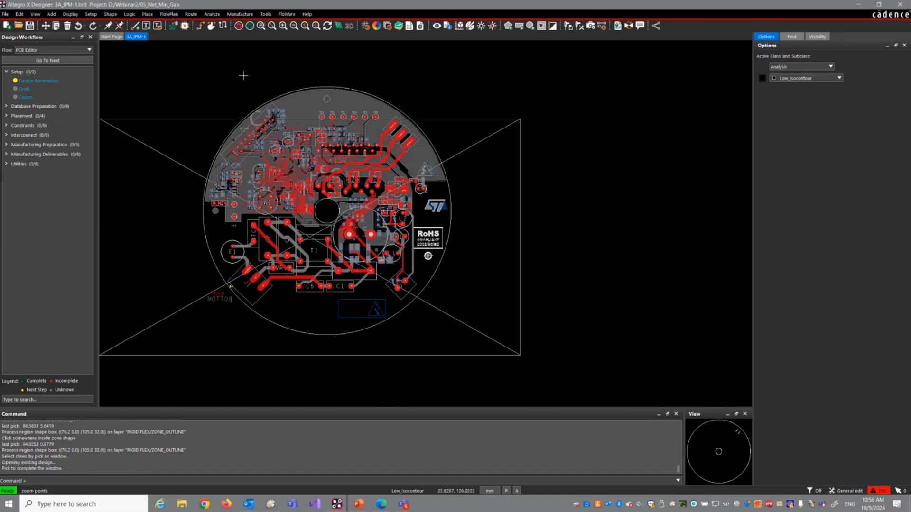
left_click(236, 92)
middle_click_drag(283, 155, 283, 166)
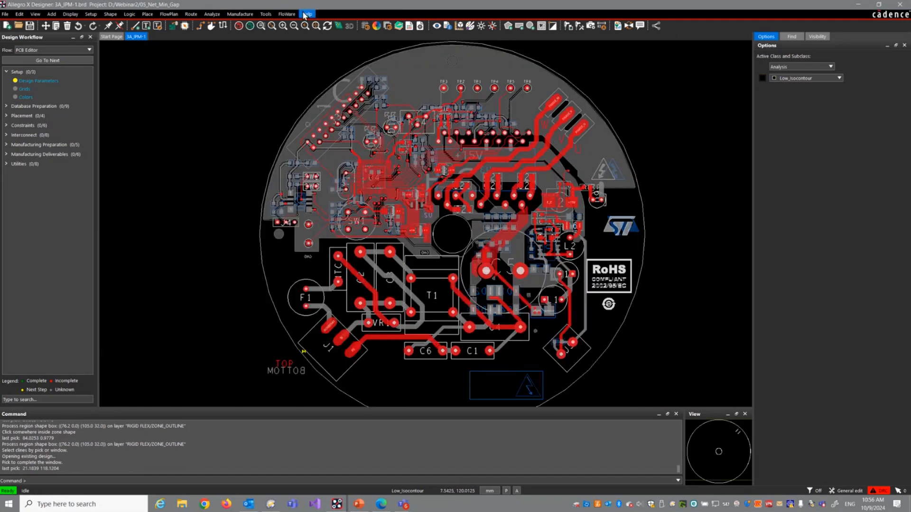
left_click(287, 14)
mouse_move(303, 41)
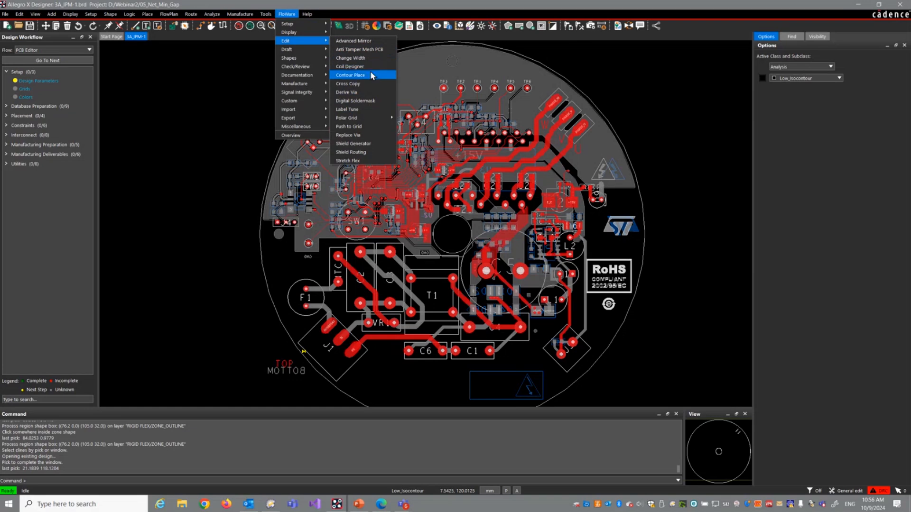
mouse_move(315, 91)
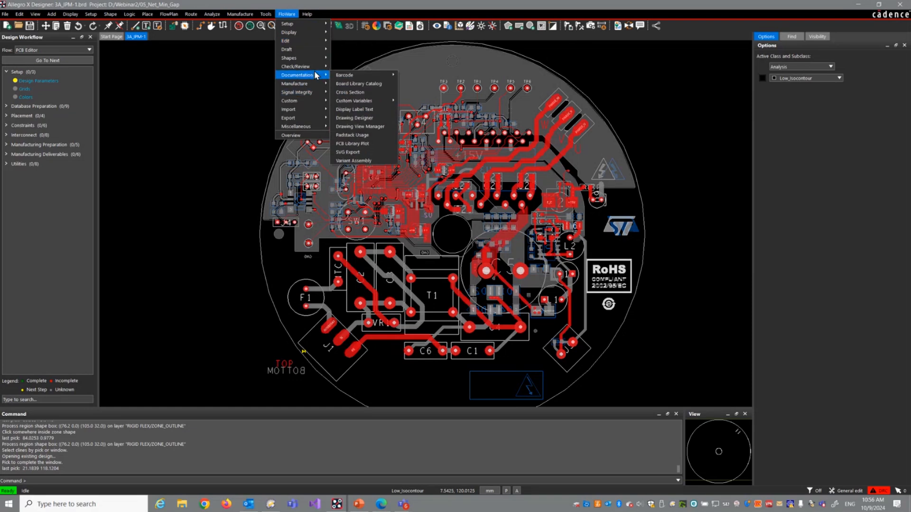
mouse_move(304, 66)
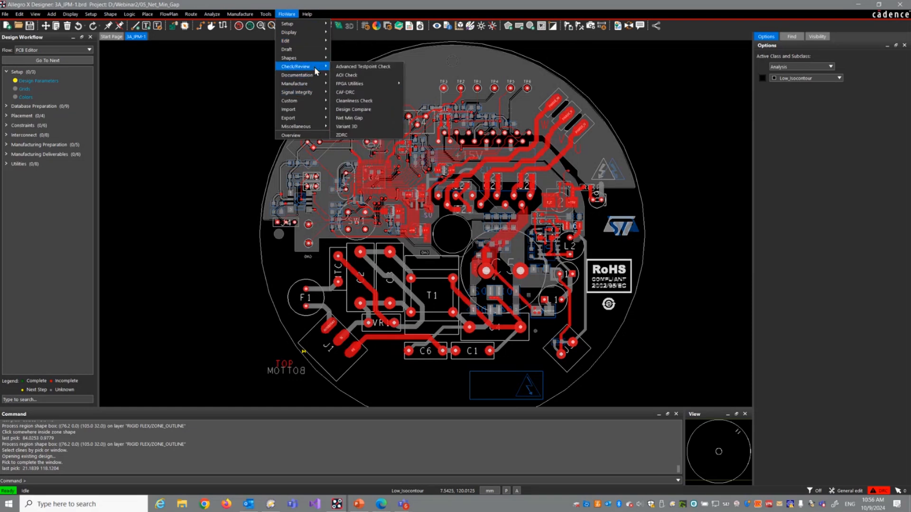
left_click(351, 118)
Step: Run the gap check with nets +3.3V through CURRENT as Objects A and CINP through HET_TEMPERATURE as Objects B
left_click(466, 121)
left_click_drag(465, 120, 470, 155)
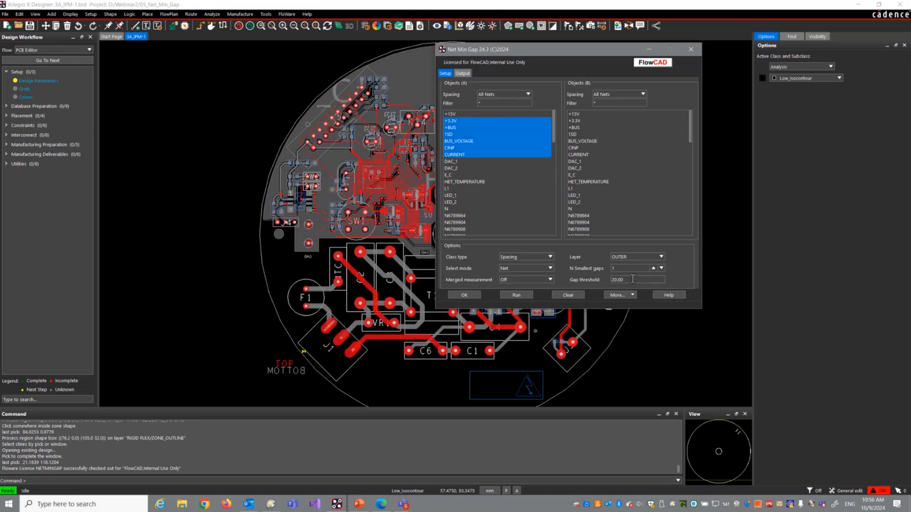
left_click(608, 155)
left_click_drag(607, 149, 594, 180)
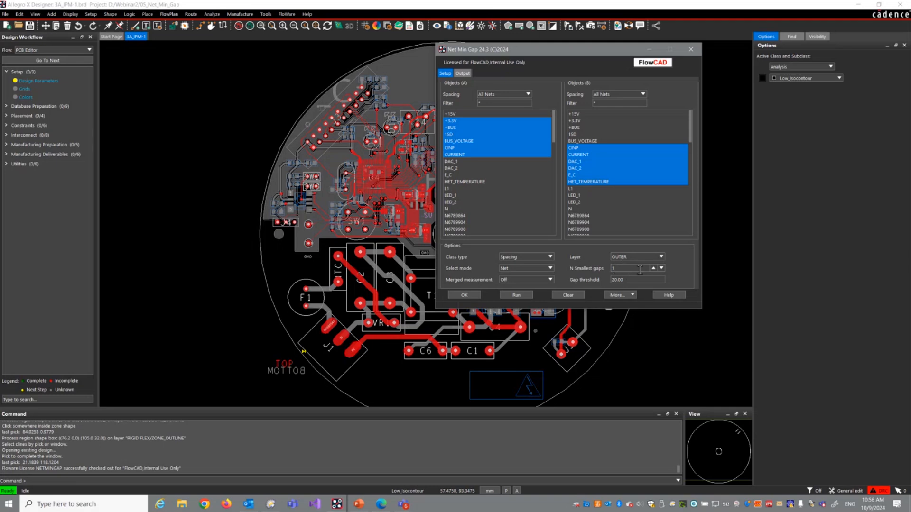
left_click(509, 295)
Step: Restrict the Net Min Gap setup to spacing class AC_POWER for Objects A and DC_POWER for Objects B
left_click(445, 73)
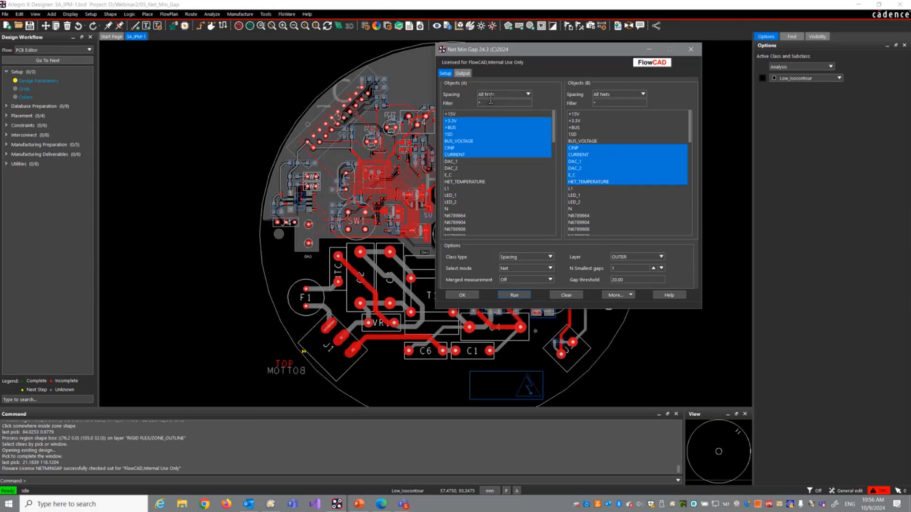
left_click(527, 93)
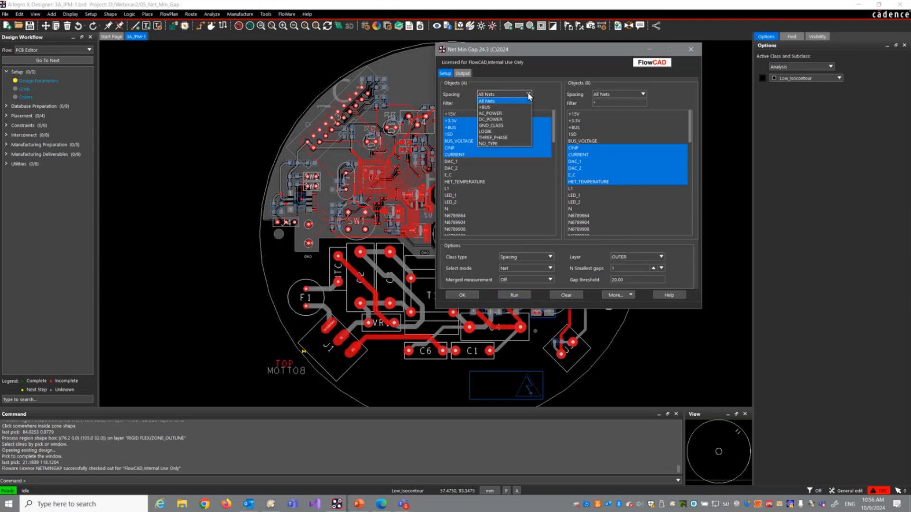
left_click(517, 115)
left_click(633, 95)
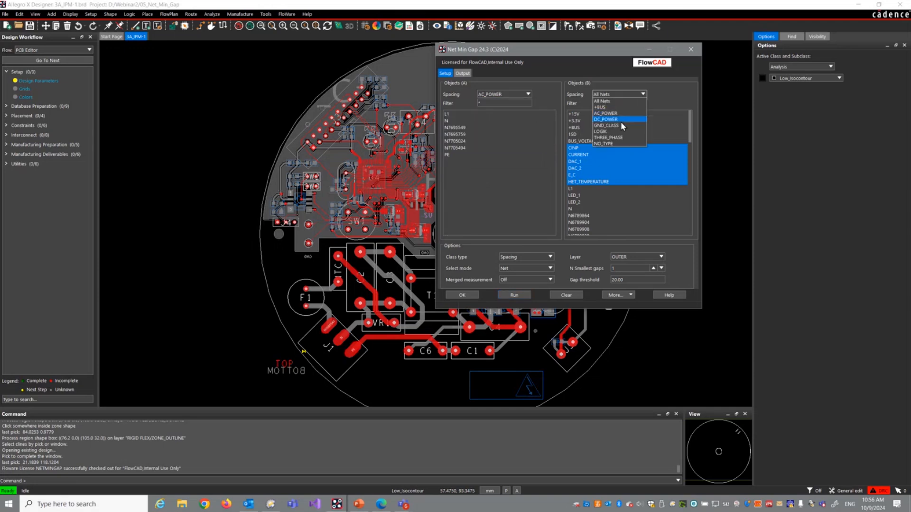
left_click(621, 121)
Step: Run the gap check for nets N7695549 and N7695759 against +15V and +3.3V, keeping the dialog clear of the board
left_click(463, 128)
left_click(464, 135, "shift")
left_click(574, 114)
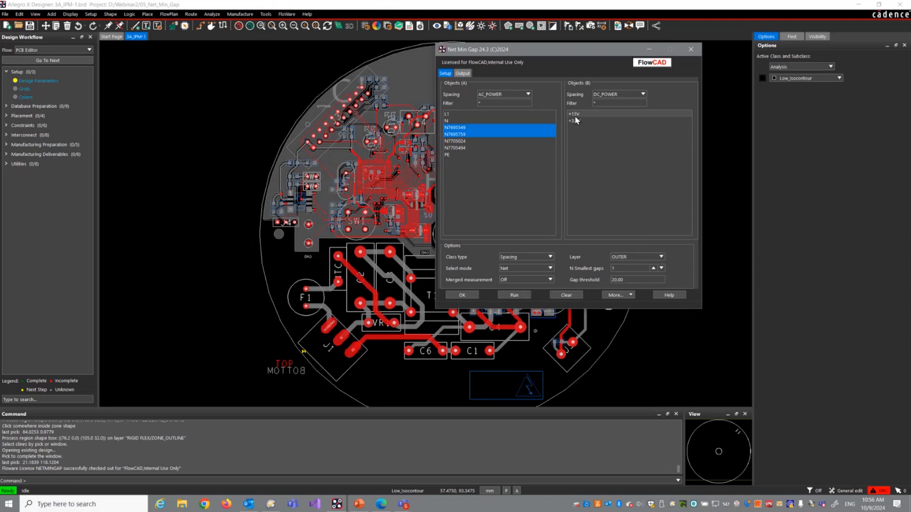
left_click(575, 120, "shift")
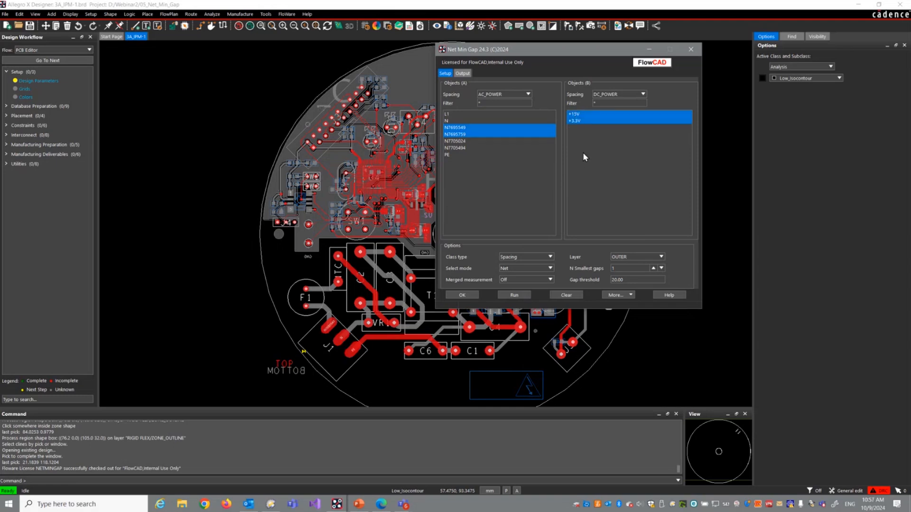
left_click(514, 295)
left_click_drag(516, 58, 620, 64)
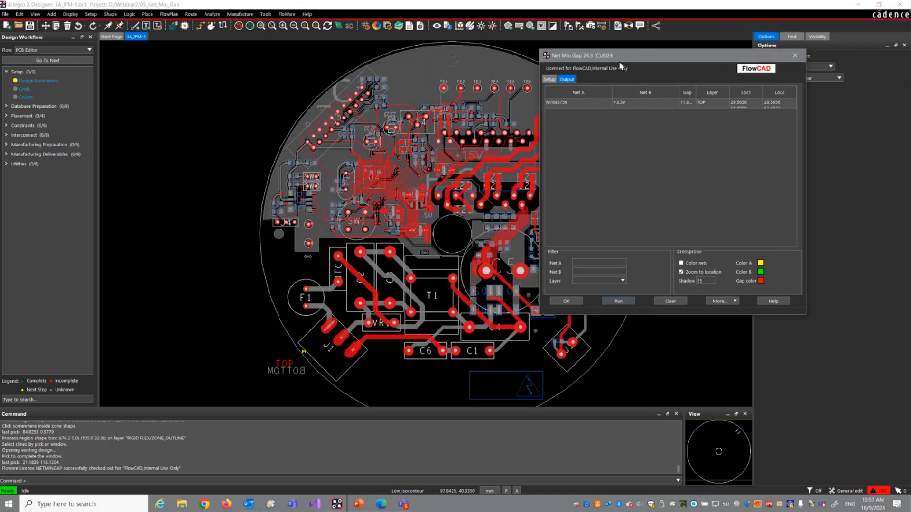
Step: Enable net colouring for crossprobing and locate the gap between N7695759 and +3.3V on the board
left_click(572, 101)
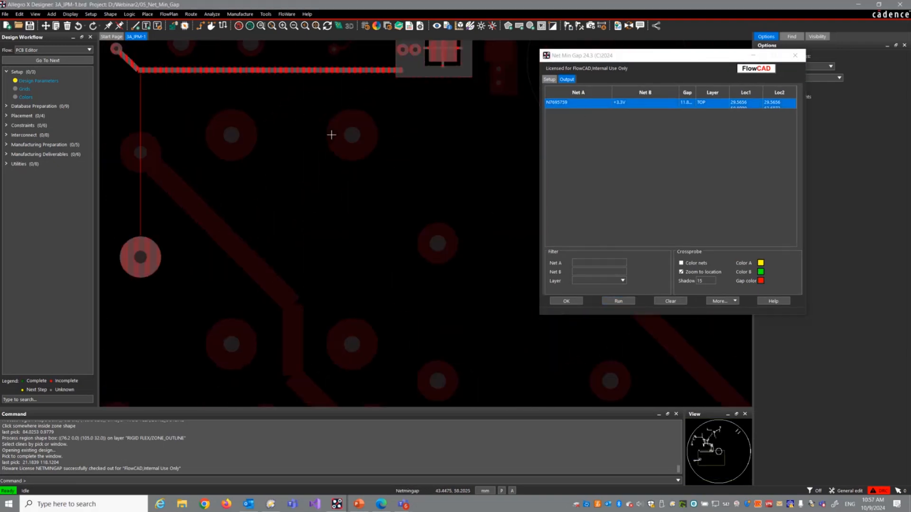
left_click(681, 263)
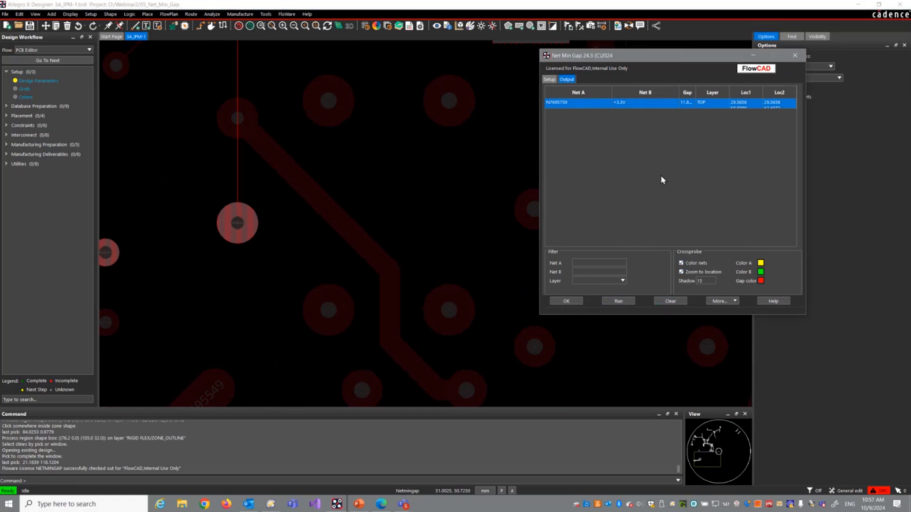
left_click(670, 301)
left_click(582, 101)
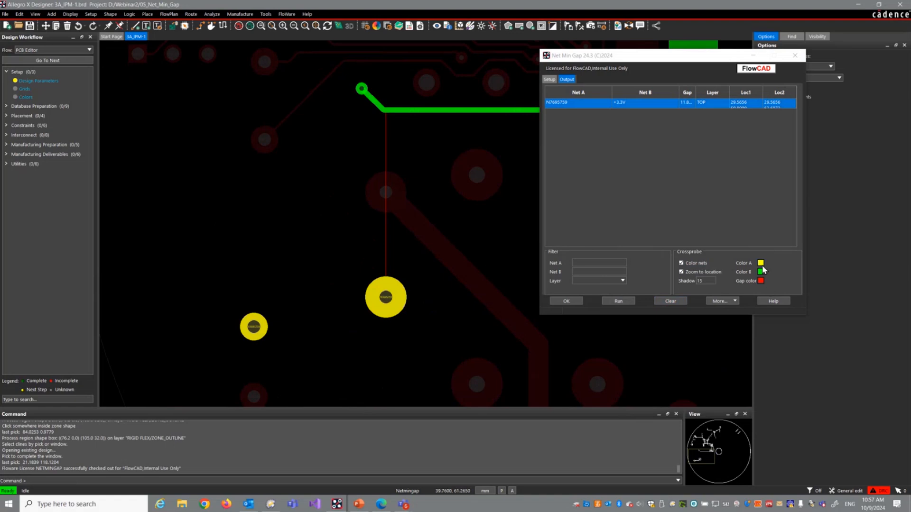
scroll(362, 190, "down", 2)
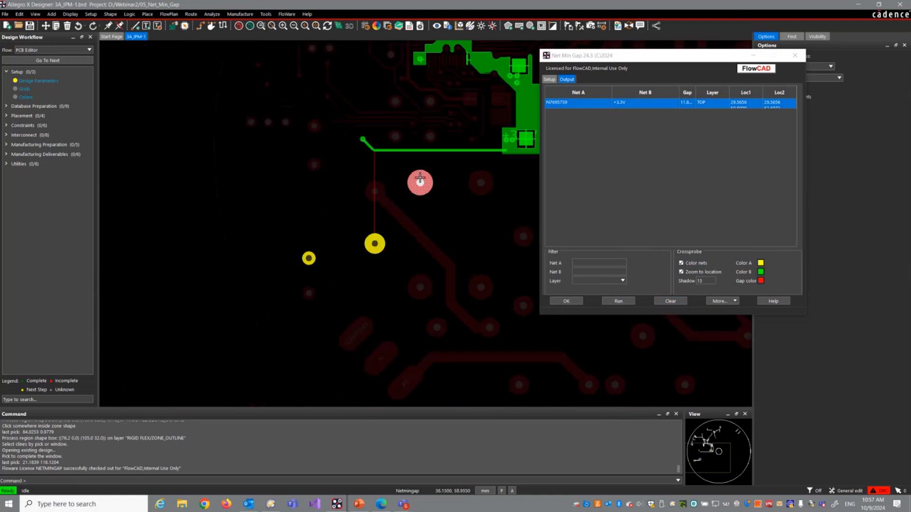
mouse_move(420, 178)
middle_mouse_down()
mouse_move(414, 190)
mouse_move(425, 168)
middle_mouse_up()
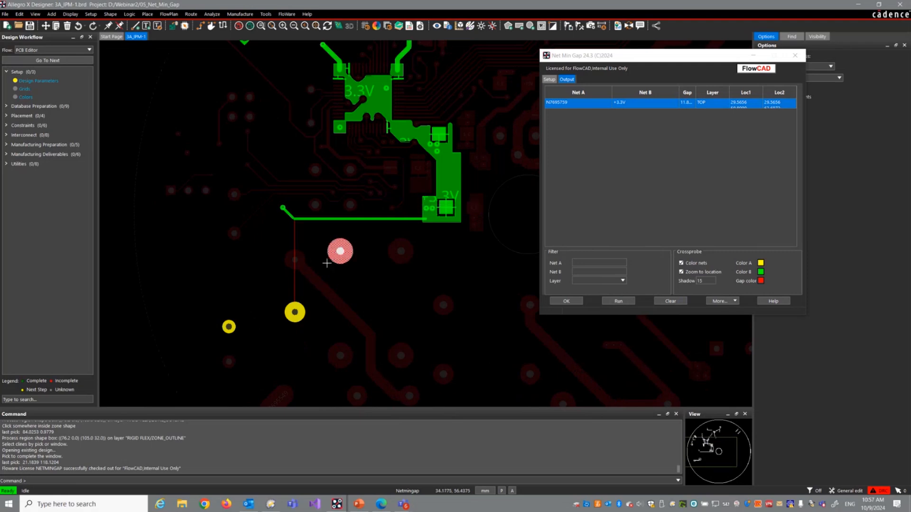
Step: Set the select mode to Class and run the gap check for AC_POWER against DC_POWER
left_click(550, 80)
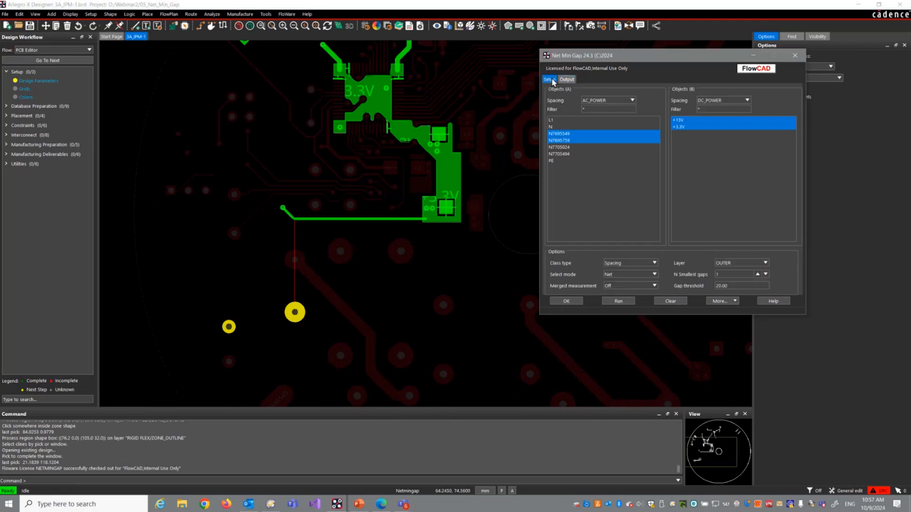
left_click(653, 275)
left_click(644, 286)
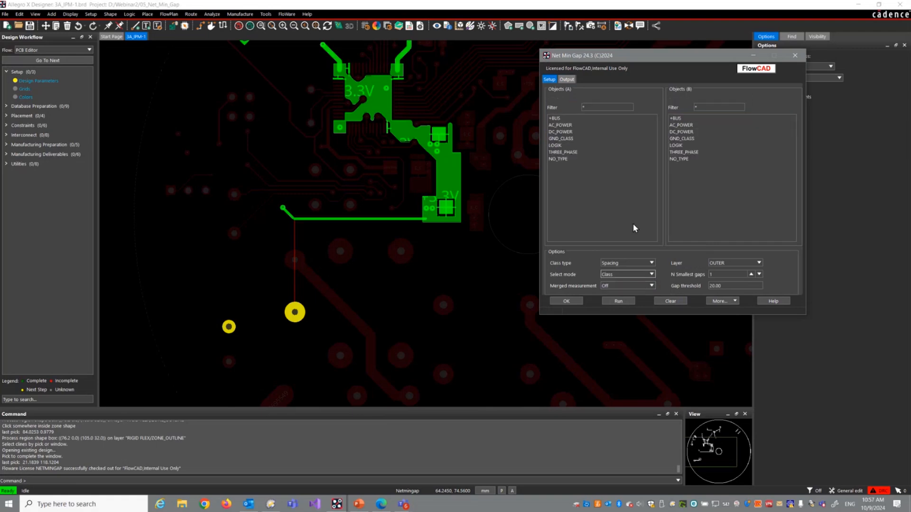
left_click(574, 125)
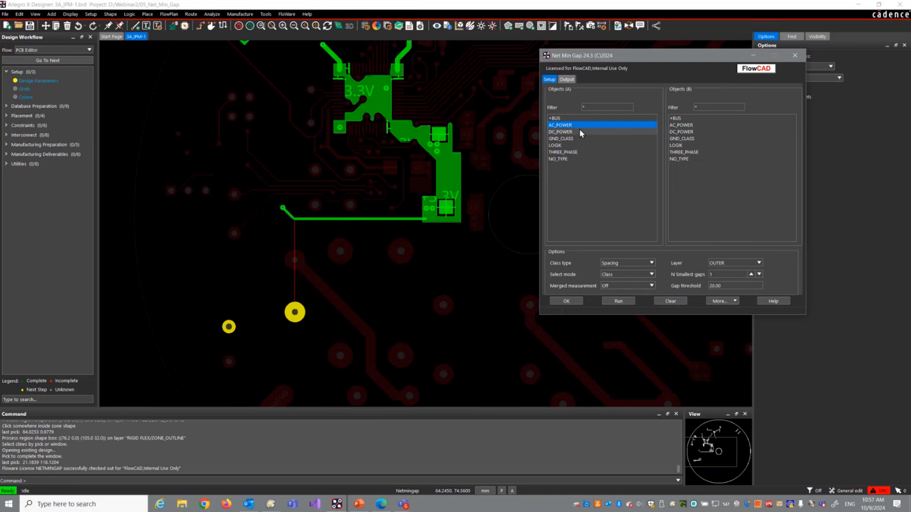
left_click(678, 132)
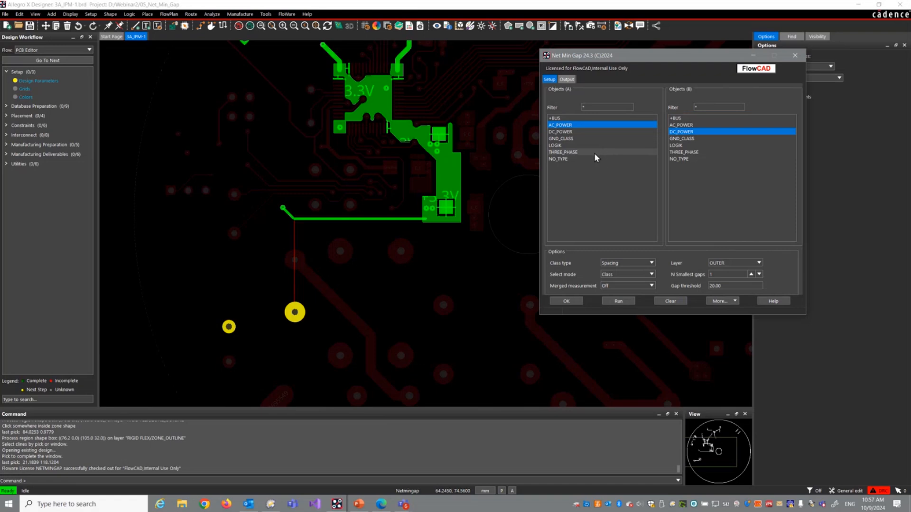
left_click(625, 302)
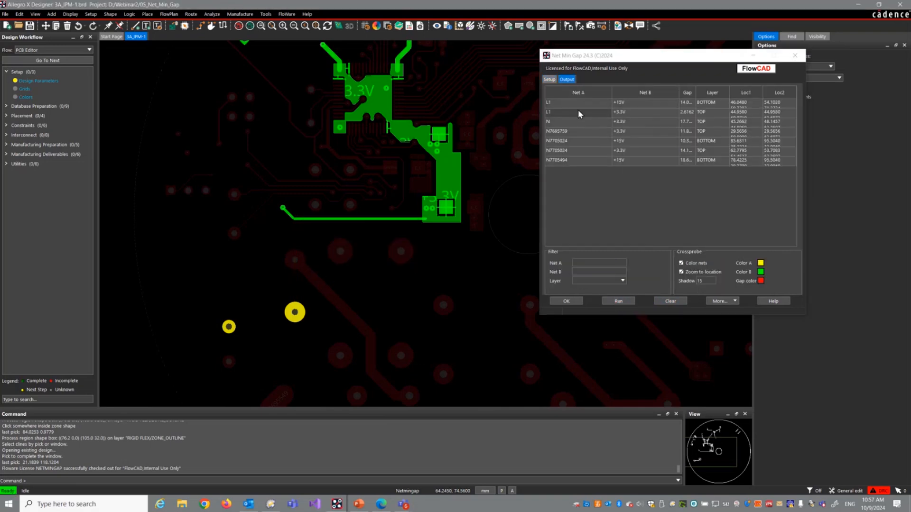
Step: Rerun the class check with merged measurement set to Merge nets, and locate the AC_POWER to DC_POWER gap on the board
left_click(547, 79)
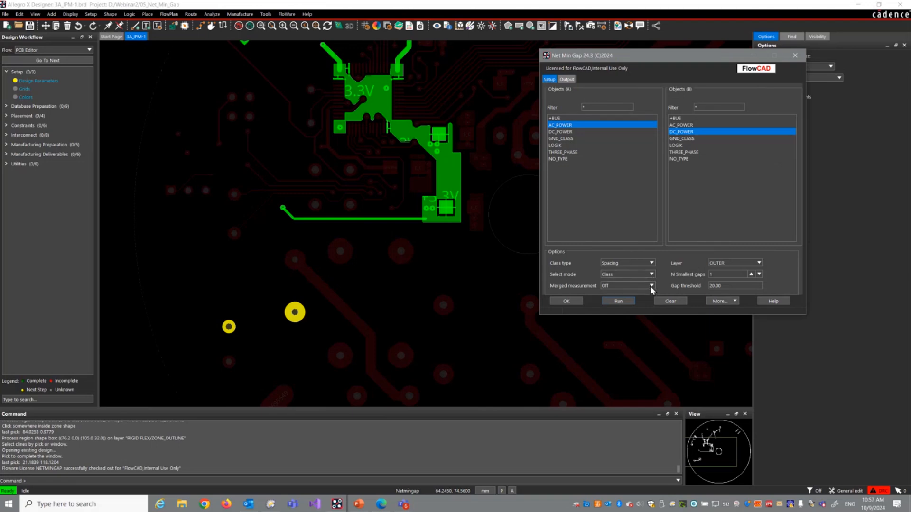
left_click(650, 286)
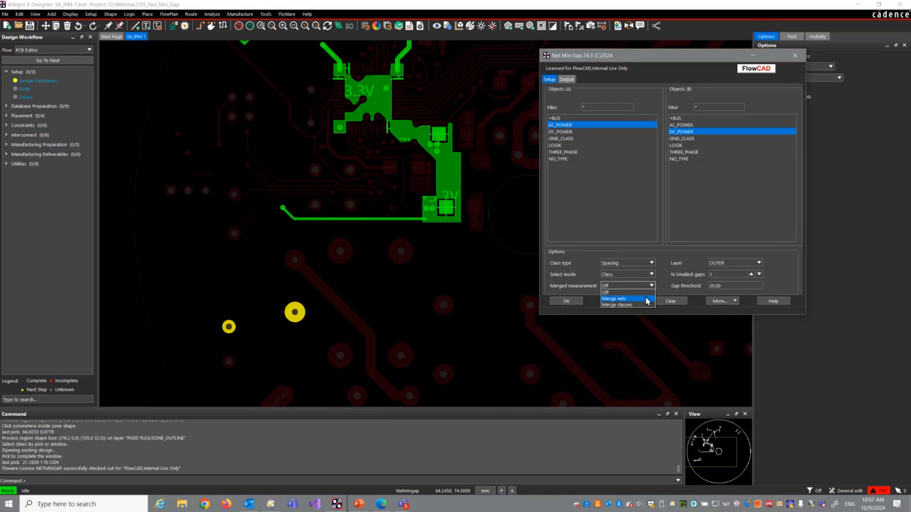
left_click(645, 298)
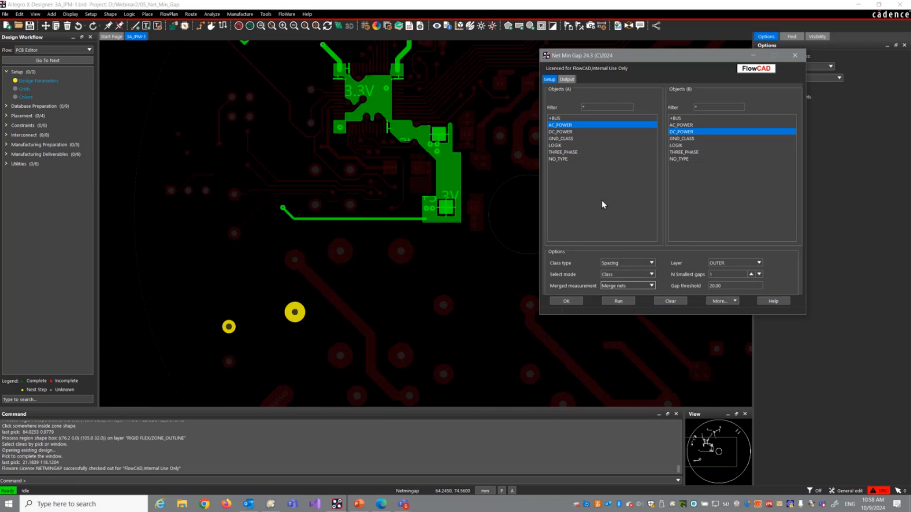
left_click(619, 303)
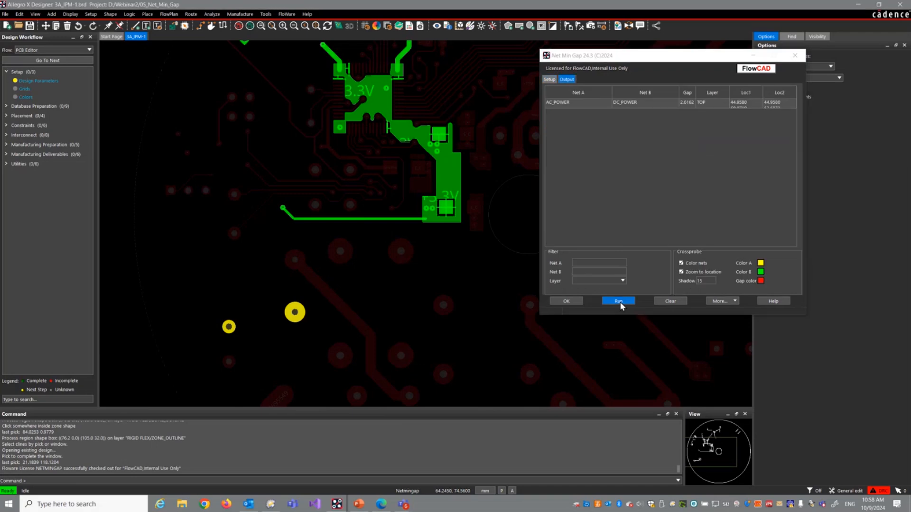
left_click(600, 104)
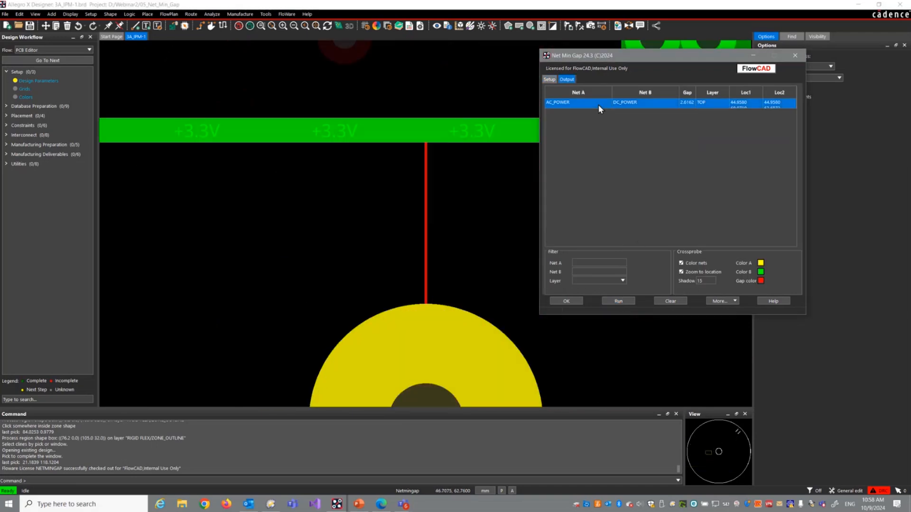
scroll(270, 139, "down", 4)
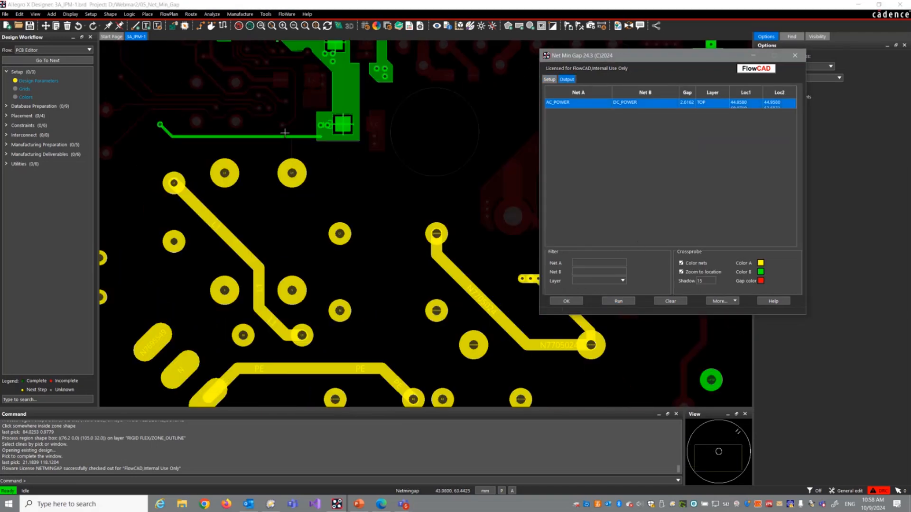
Step: Examine the AC_POWER and DC_POWER nets around their smallest gap on the board
key("Up")
key("Up")
key("Up")
key("Up")
key("Up")
key("Up")
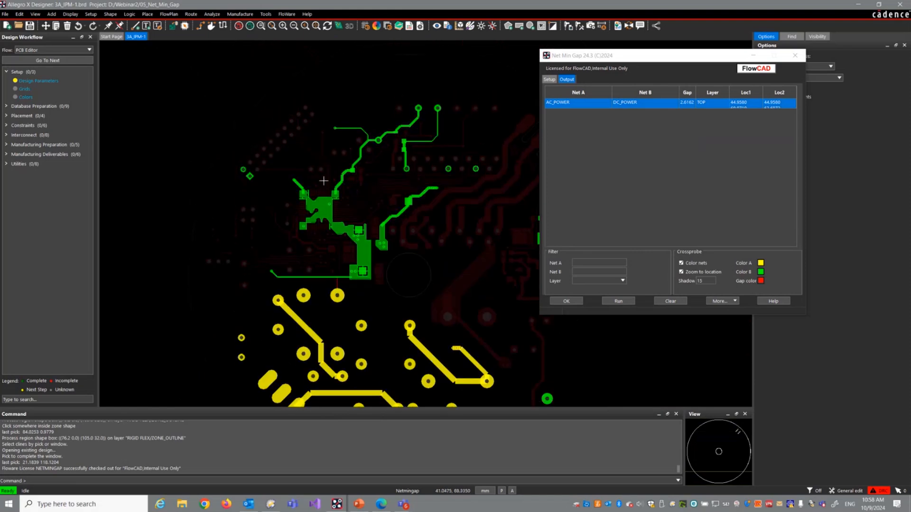
key("Down")
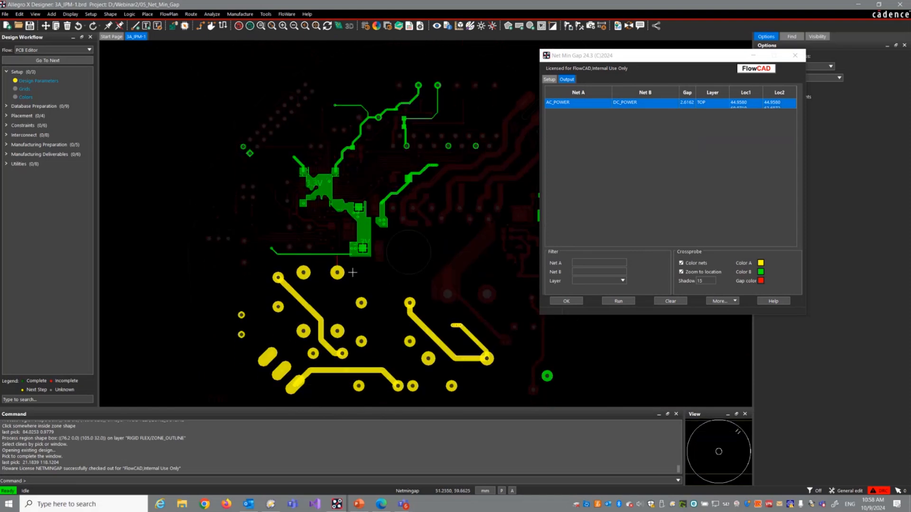
scroll(338, 271, "up", 3)
scroll(342, 257, "up", 3)
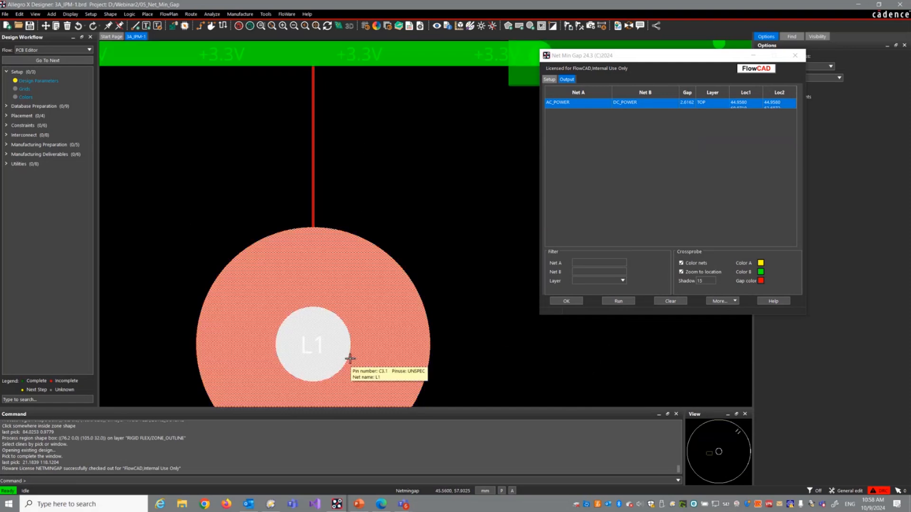
Step: Run the gap check for AC_POWER, DC_POWER and GND_CLASS against THREE_PHASE with merged measurement set to Merge classes
left_click(550, 79)
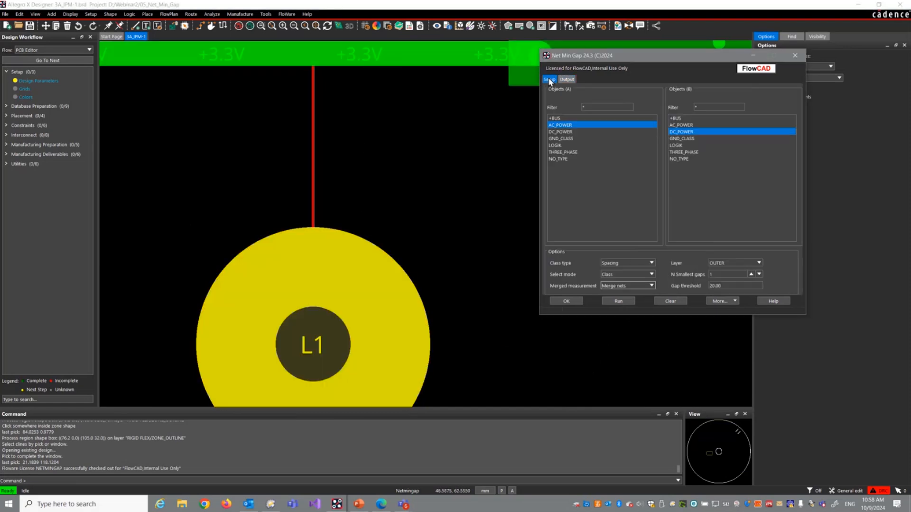
left_click(645, 286)
left_click(640, 304)
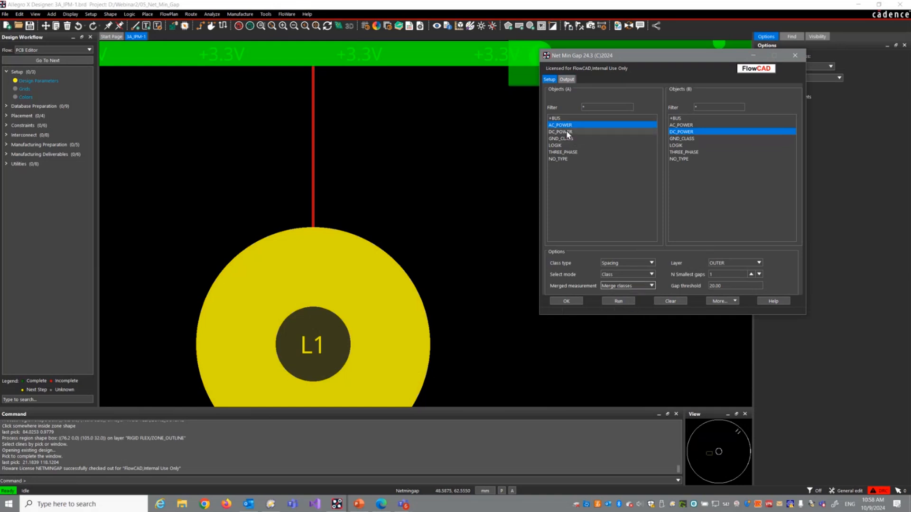
left_click(565, 139)
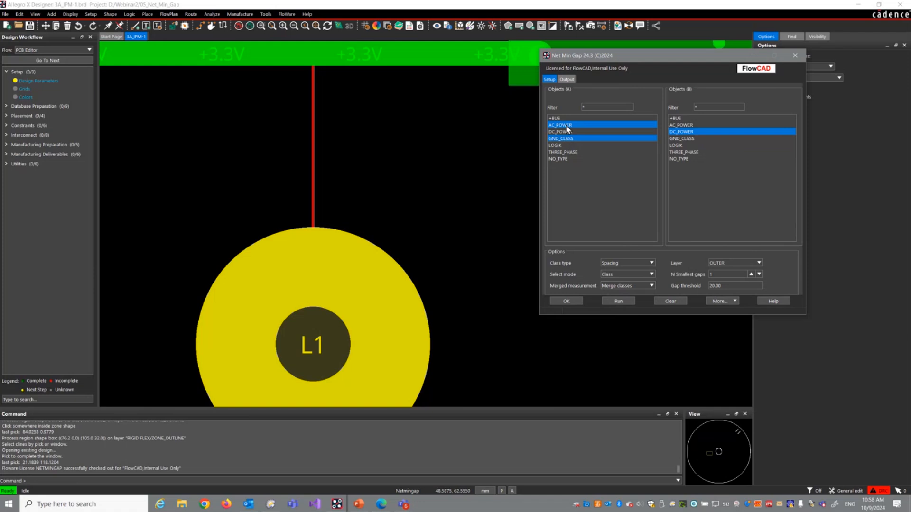
left_click(566, 132, "ctrl")
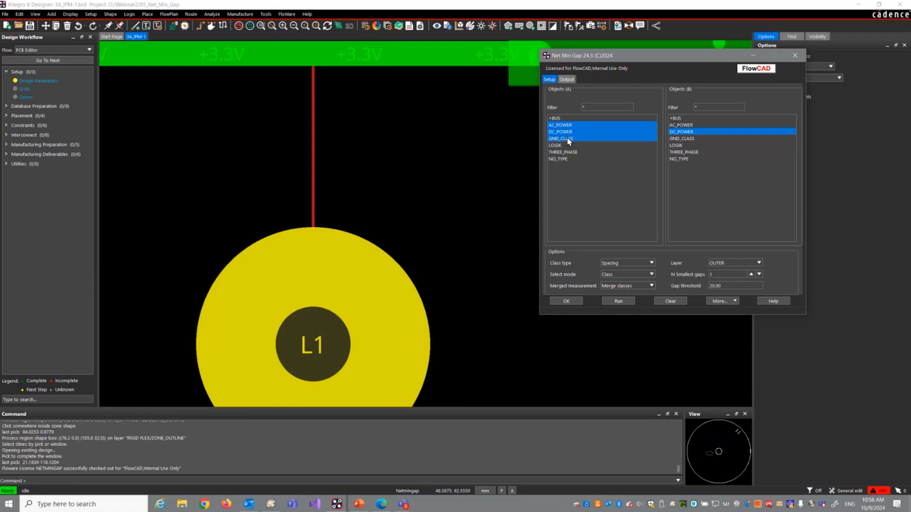
left_click(694, 152)
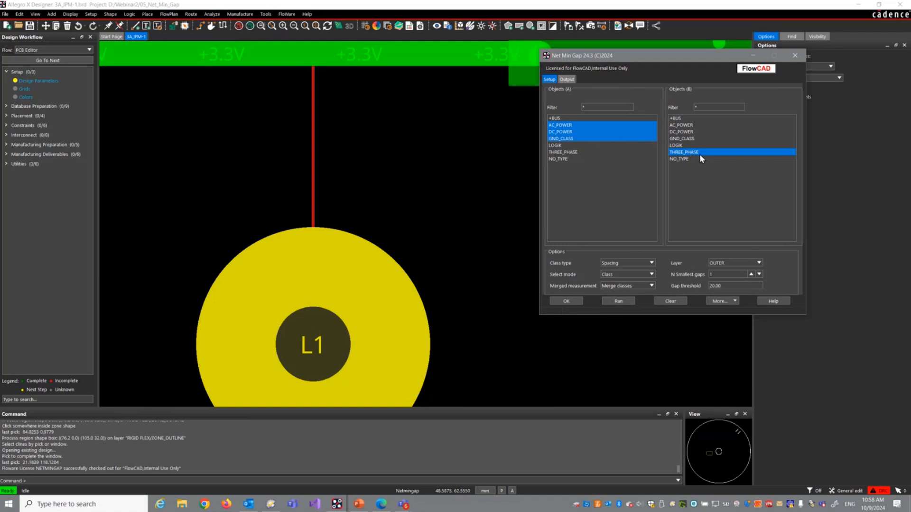
left_click(618, 301)
Step: Locate the merged-class gap on the board, inspect the coloured nets around it, and close Net Min Gap
left_click(619, 104)
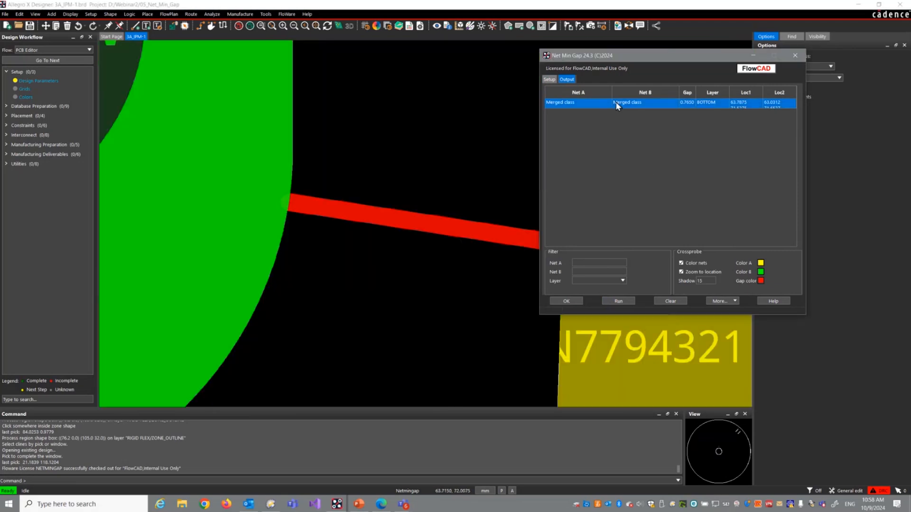
scroll(331, 110, "down", 2)
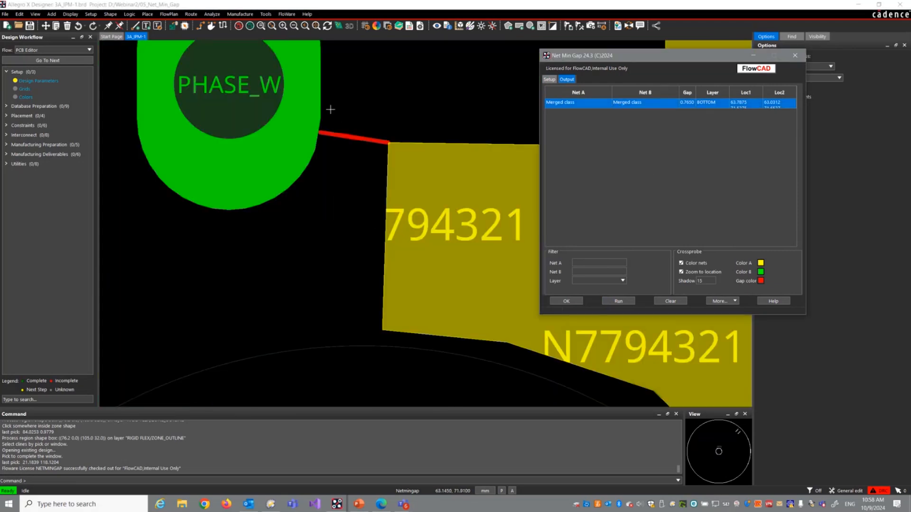
scroll(331, 110, "down", 2)
scroll(331, 110, "down", 5)
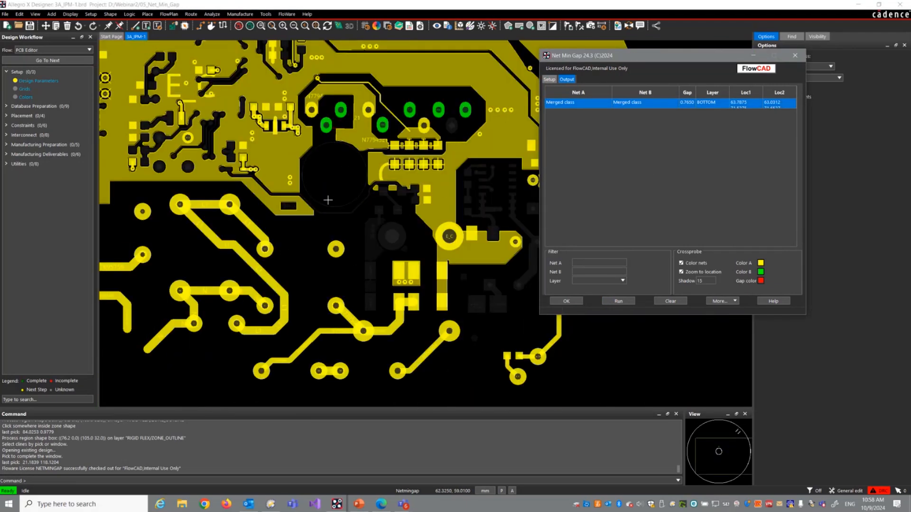
middle_click_drag(356, 282, 299, 215)
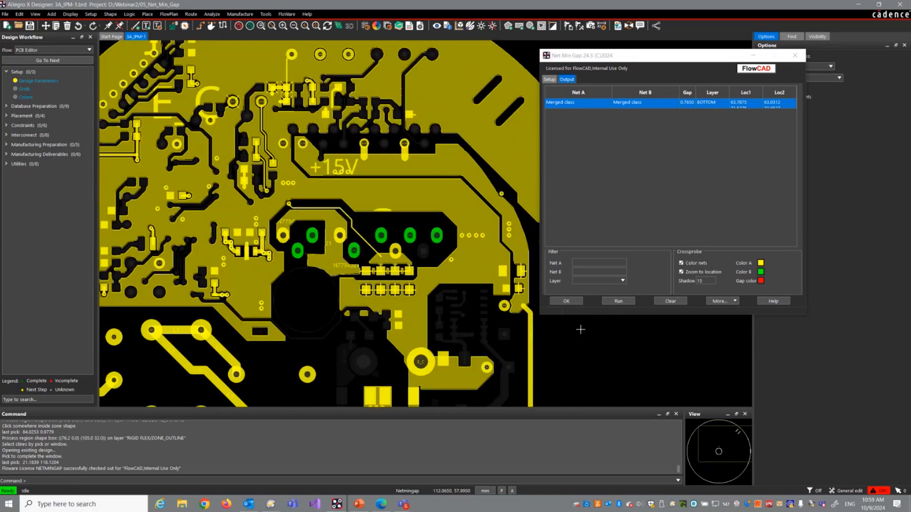
left_click(566, 301)
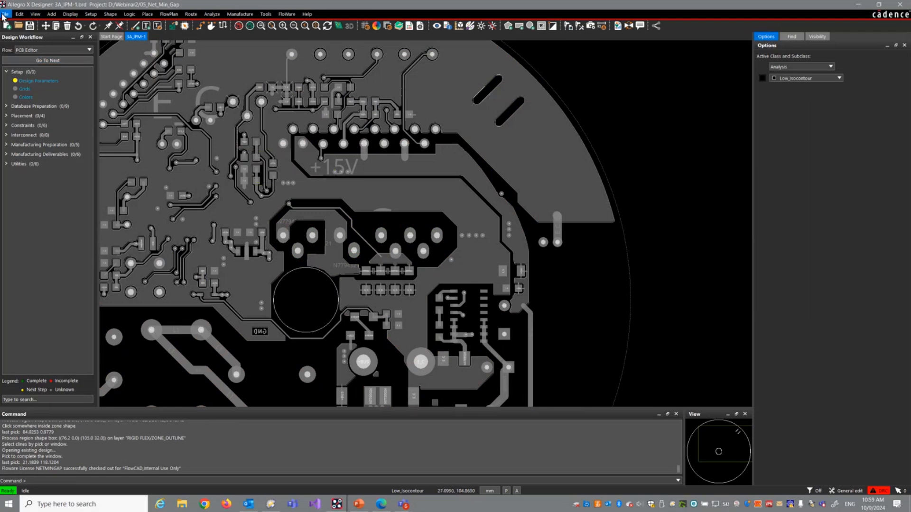
Step: Open demo.brd from the 06_Variant_Assembly folder without saving the changes to the current board
left_click(4, 15)
left_click(17, 33)
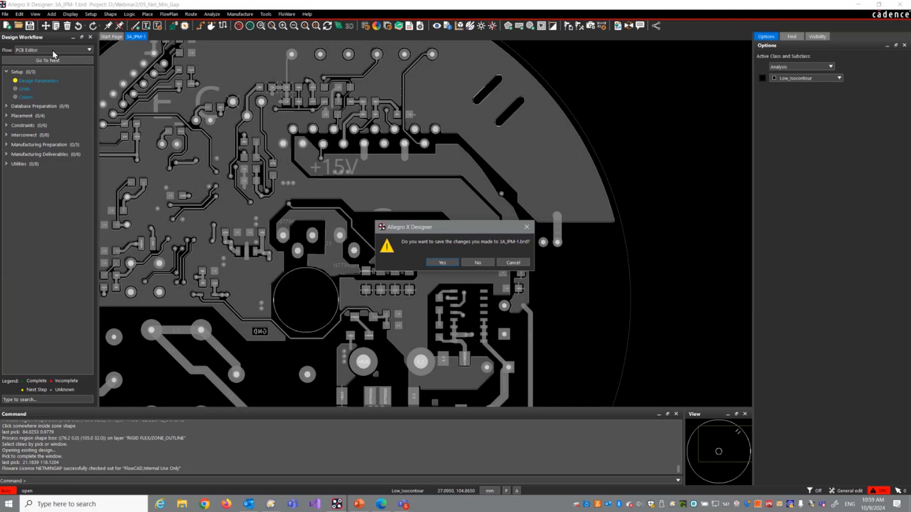
left_click(476, 263)
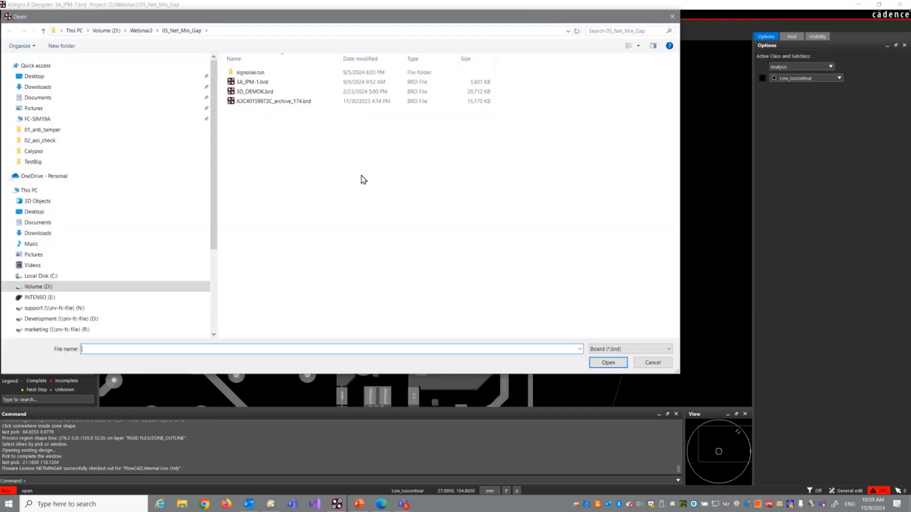
left_click(142, 31)
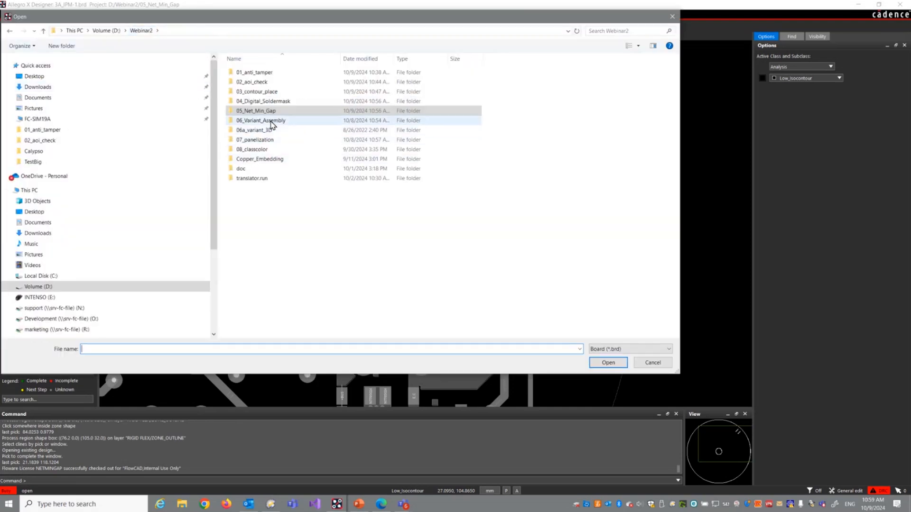
double_click(270, 122)
double_click(249, 84)
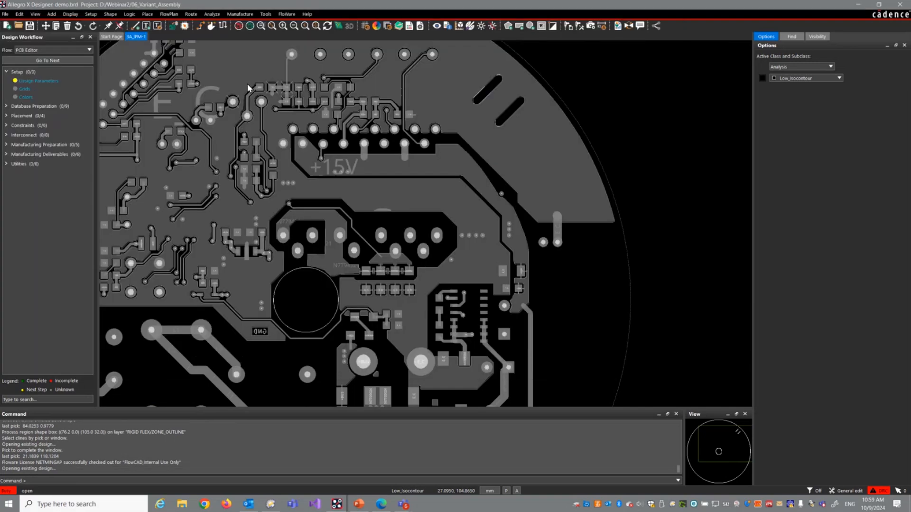
Step: Start FloWare Variant Assembly and set the view scale to 1.50 and the bottom view to Mirror
left_click(285, 15)
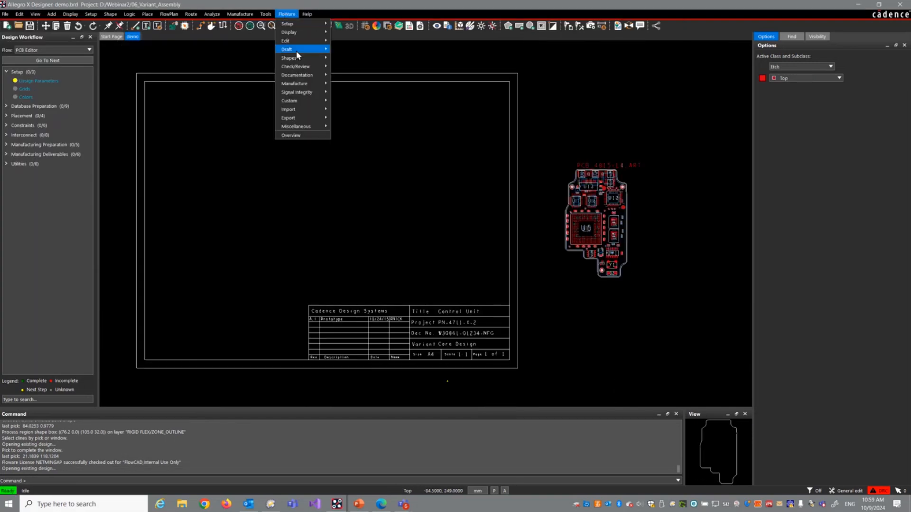
mouse_move(305, 85)
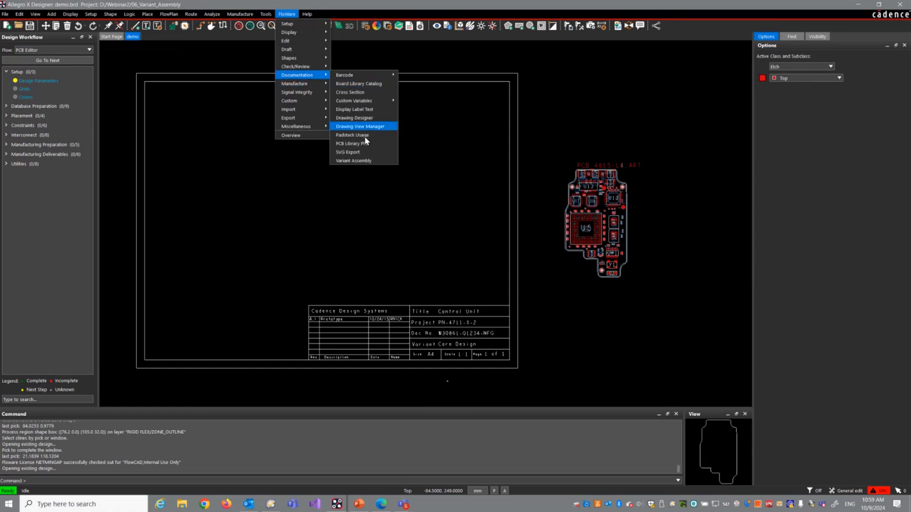
left_click(365, 161)
left_click_drag(504, 93, 689, 152)
left_click(706, 173)
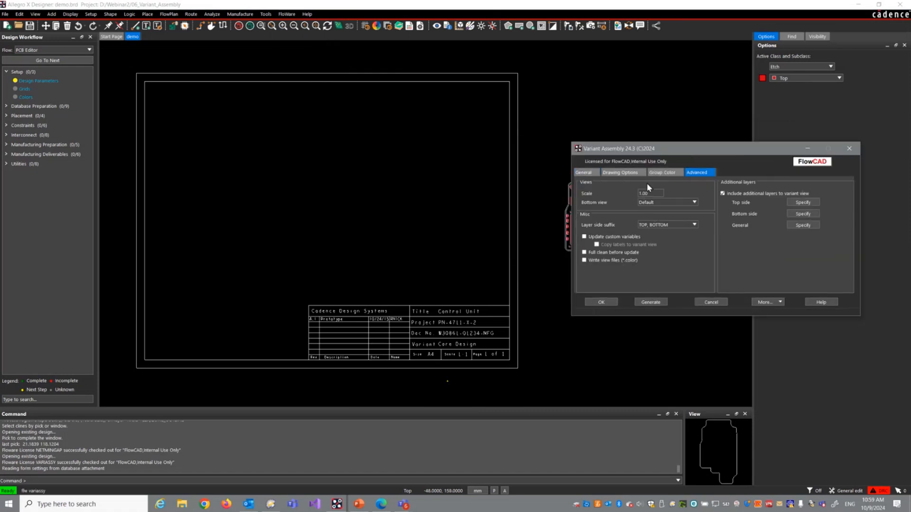
double_click(655, 193)
type("1.50")
left_click(694, 203)
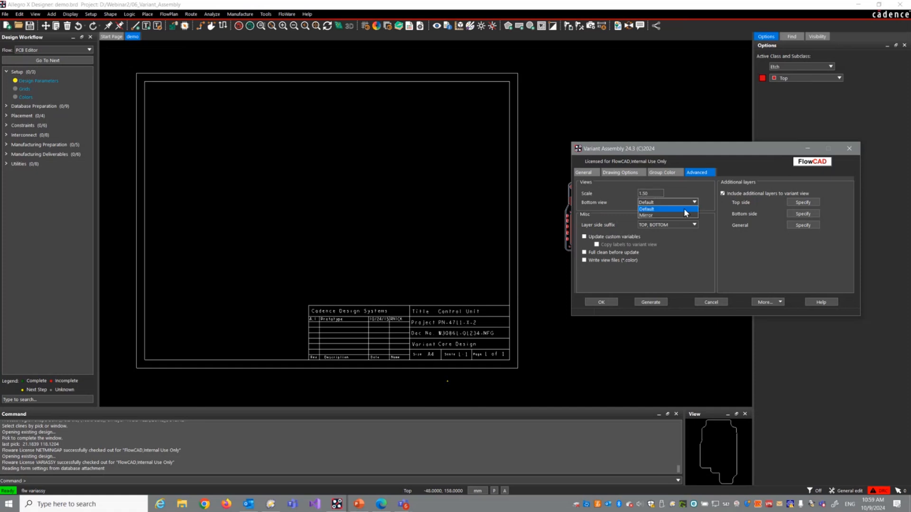
left_click(681, 216)
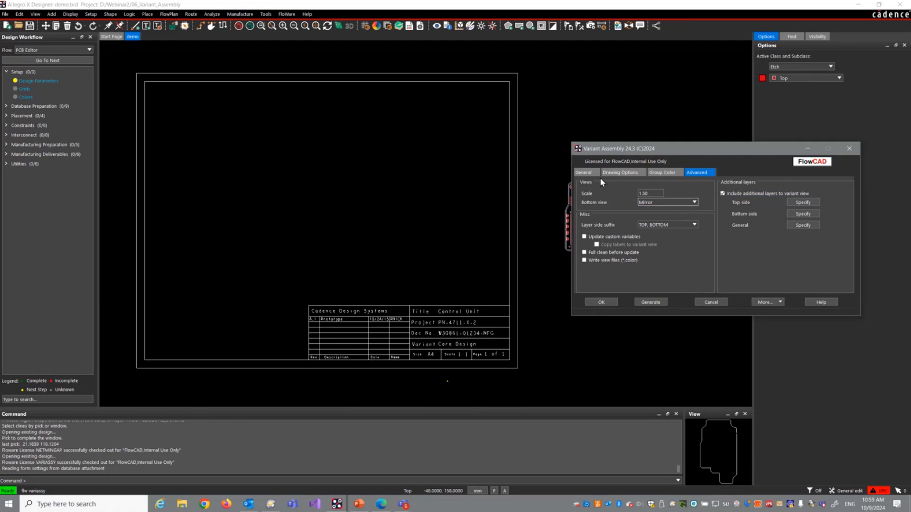
Step: Place the top and bottom assembly views side by side inside the drawing frame, above the title block
right_click(529, 106)
left_click(538, 118)
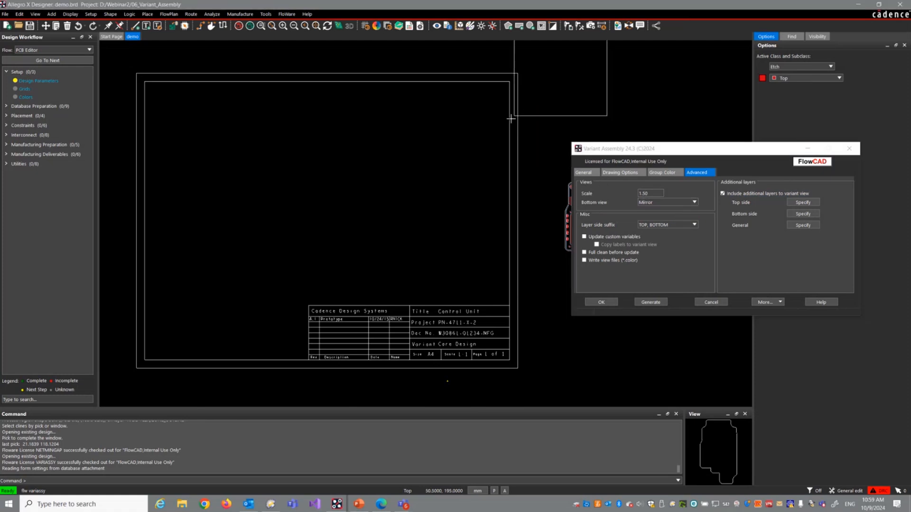
left_click(161, 260)
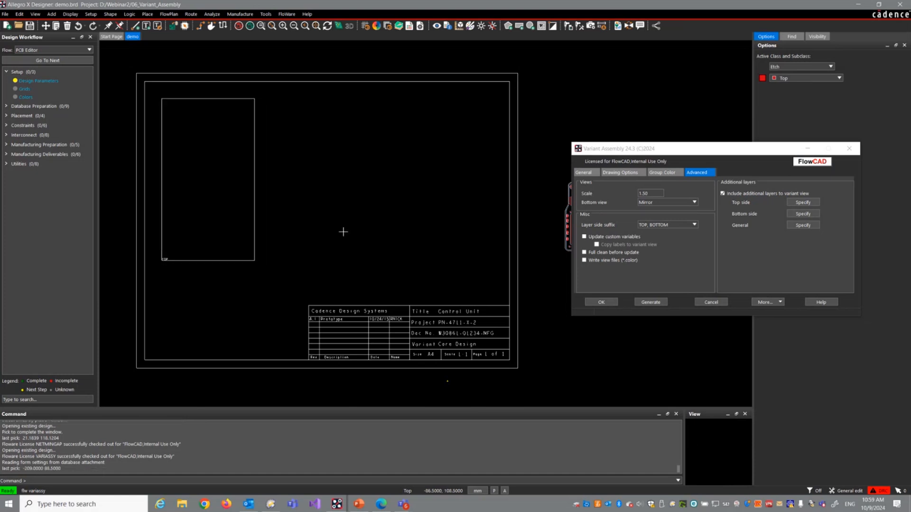
right_click(369, 221)
left_click(384, 236)
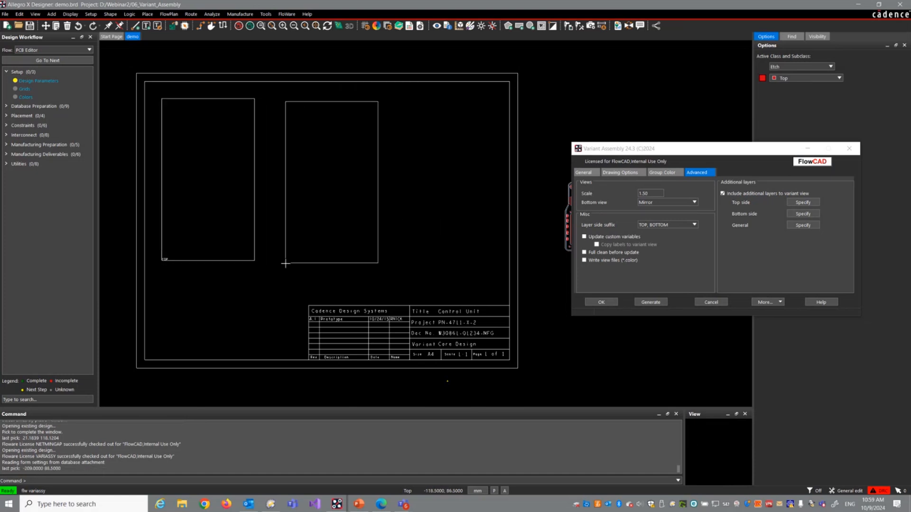
left_click(287, 261)
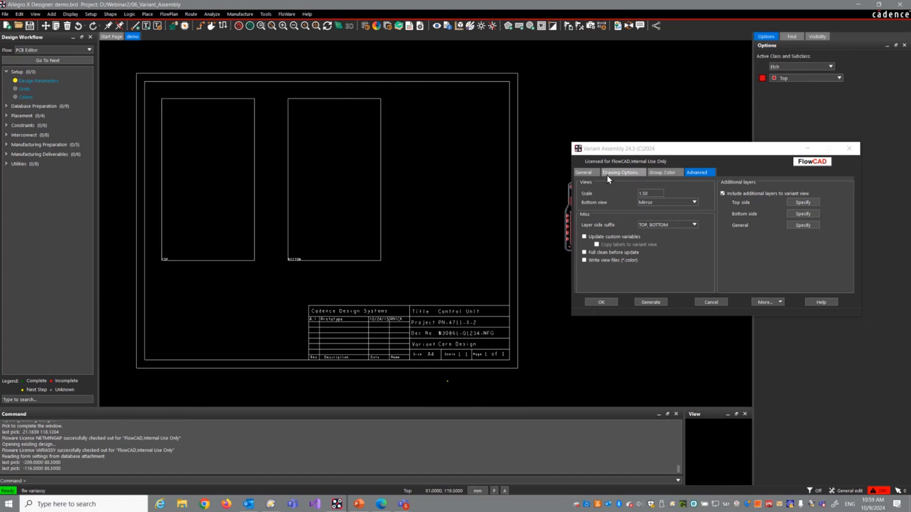
Step: Generate the assembly view for the ASIA variant
left_click(619, 173)
left_click(589, 173)
left_click(652, 197)
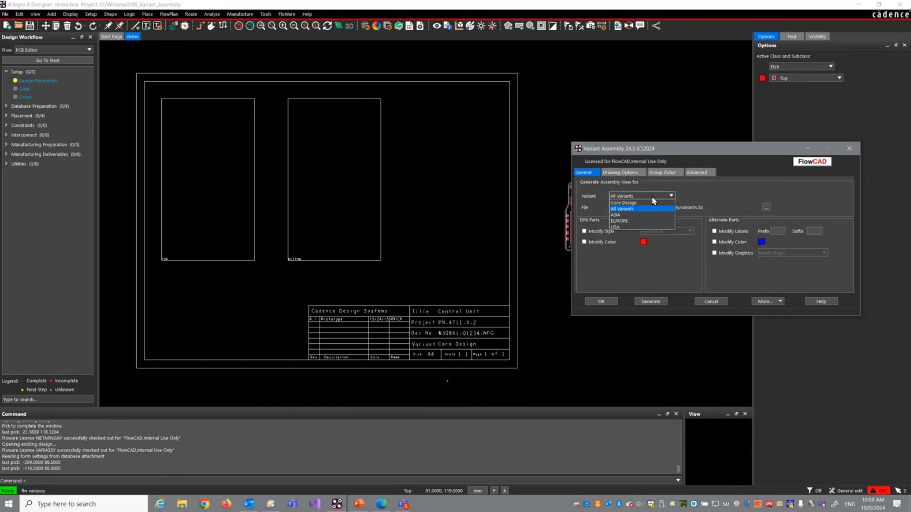
left_click(638, 215)
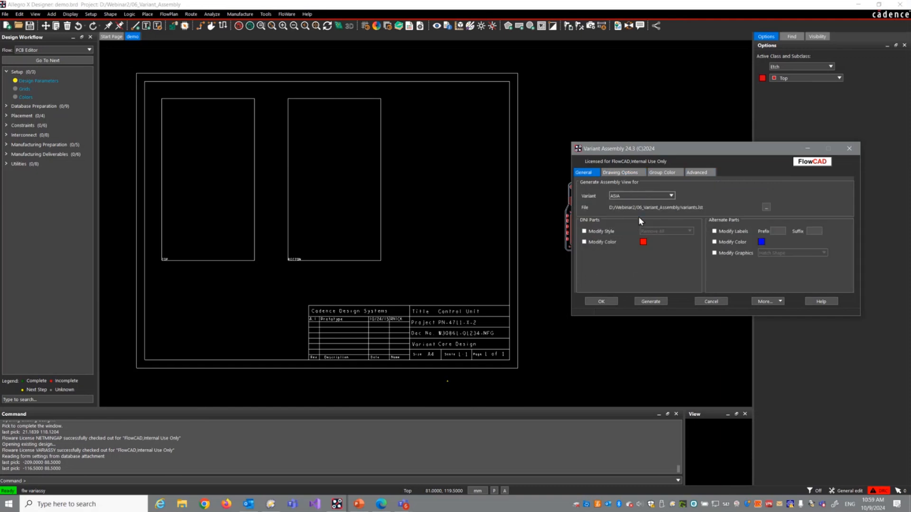
left_click(652, 302)
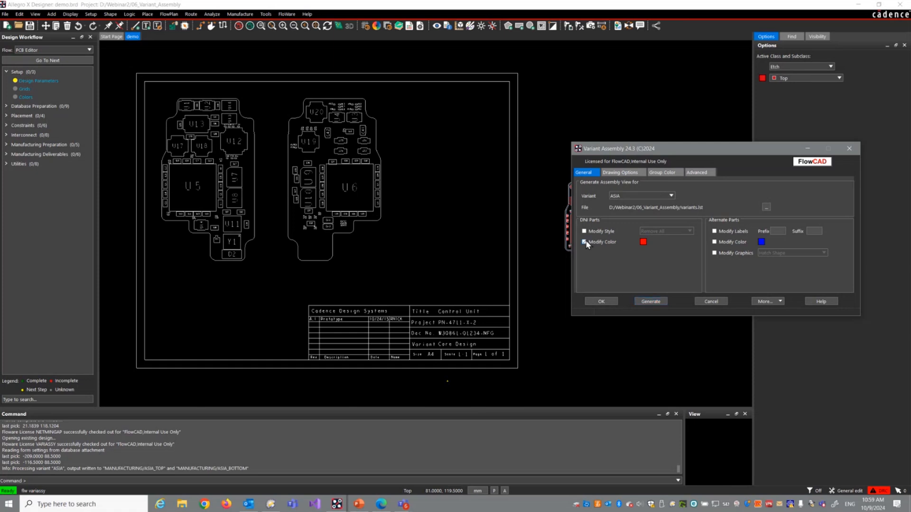
Step: Regenerate the ASIA view with DNI parts coloured red, and again with their style set to Cross Label
left_click(650, 302)
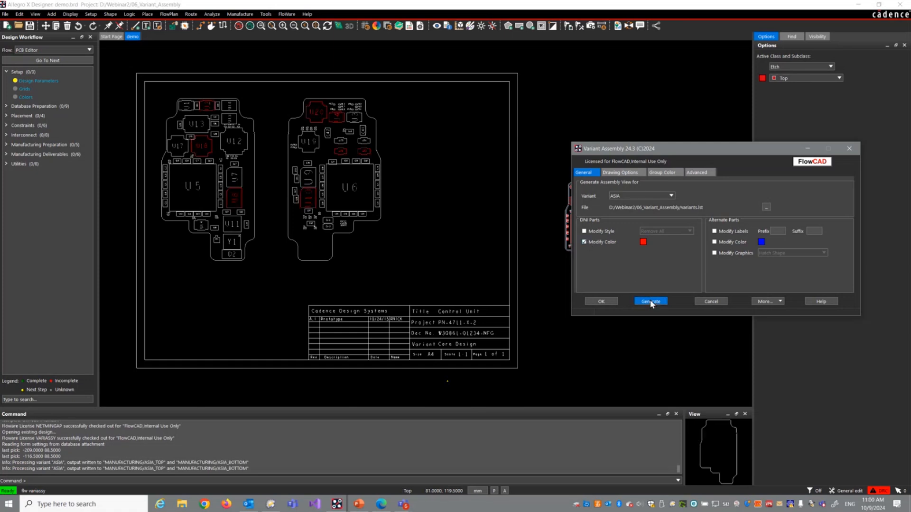
left_click(688, 232)
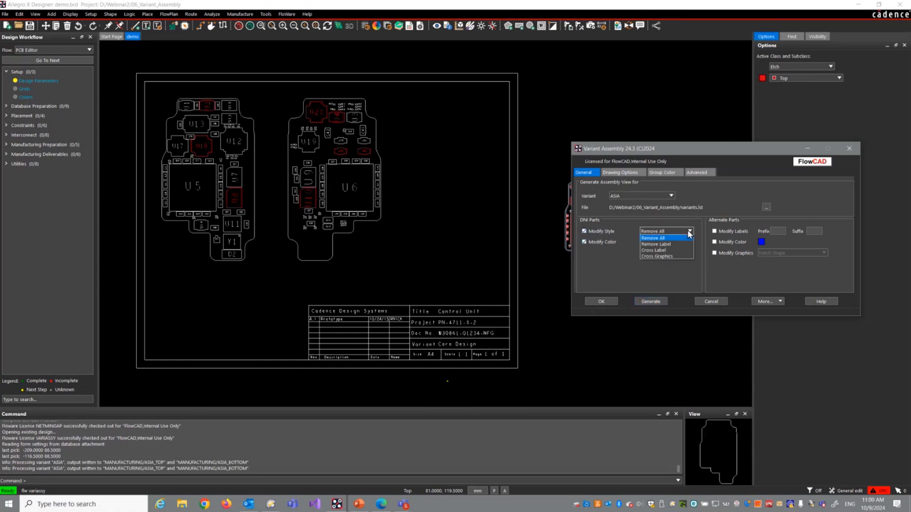
left_click(671, 251)
left_click(651, 301)
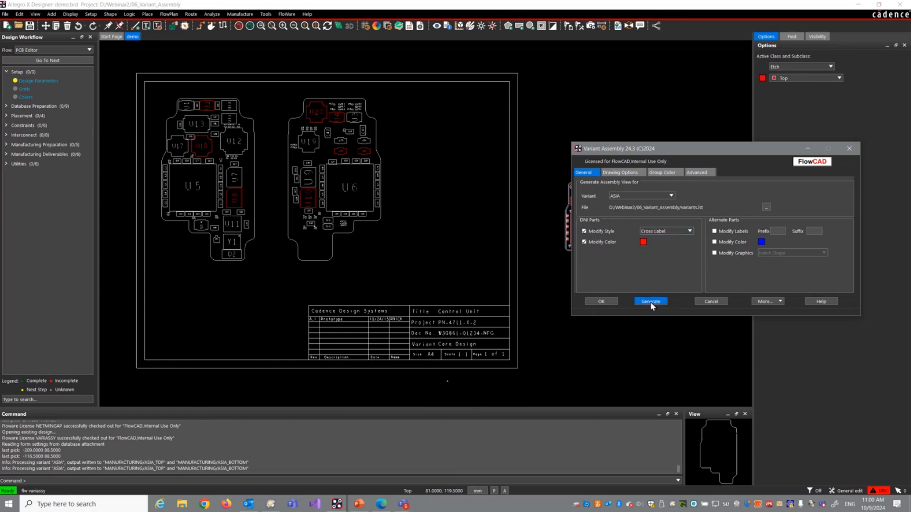
Step: Change the DNI parts style to Cross Graphics and regenerate the ASIA assembly view
left_click(679, 229)
left_click(671, 256)
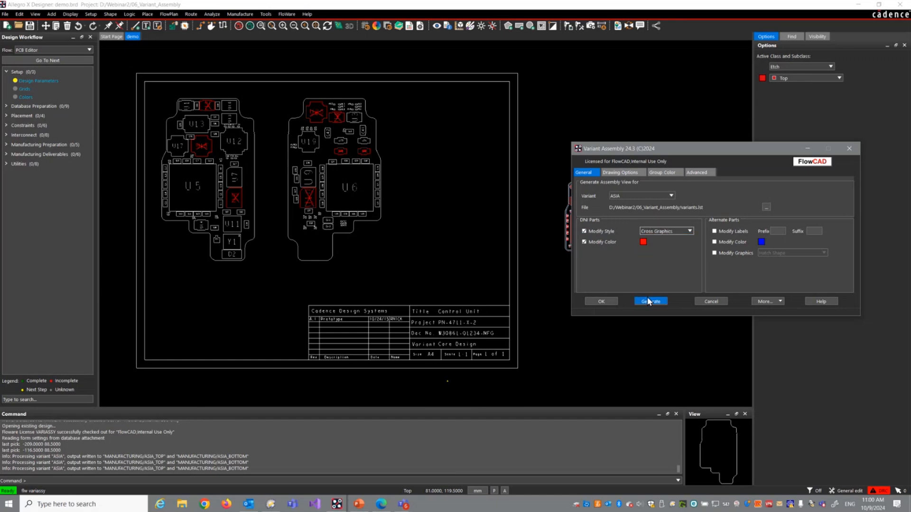
left_click(650, 302)
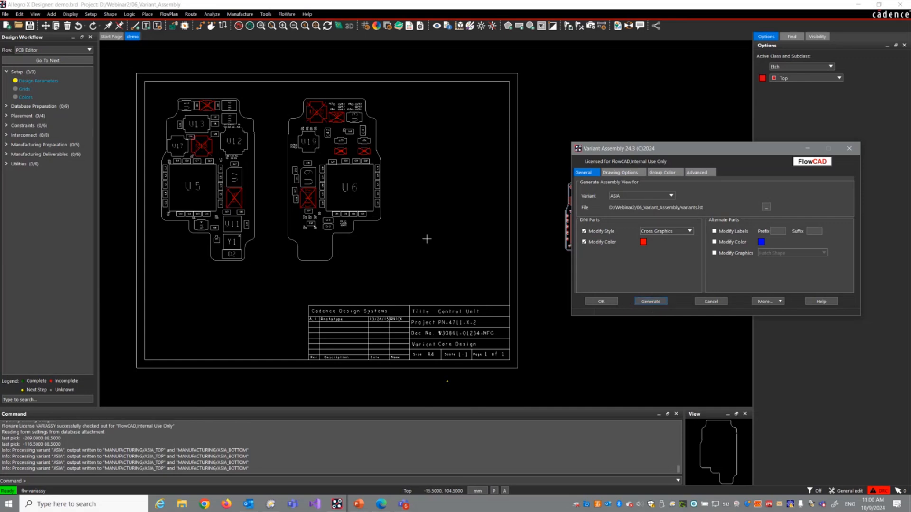
Step: Set the secondary components label to Value in the drawing options
left_click(628, 173)
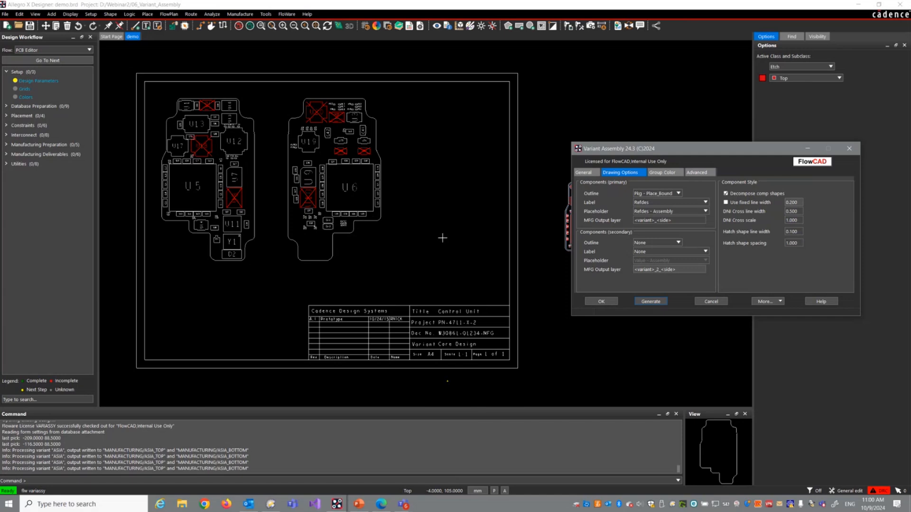
left_click(643, 251)
left_click(648, 270)
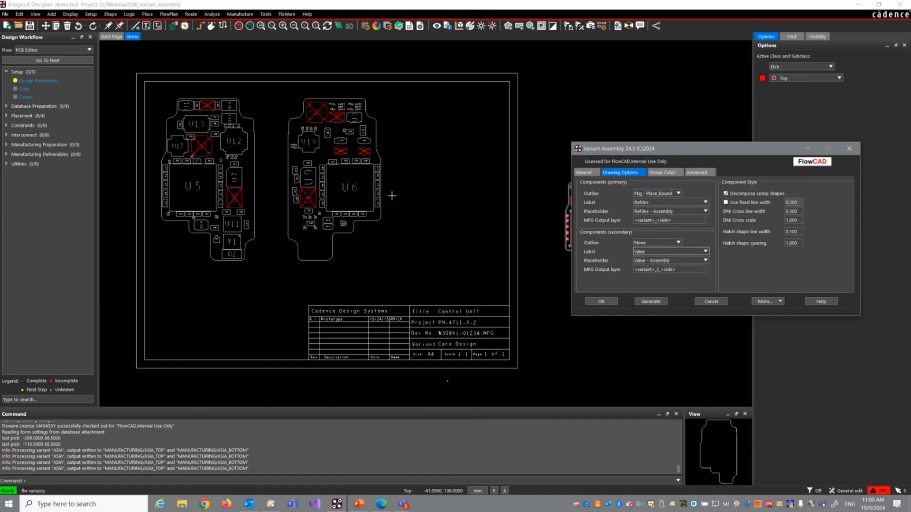
Step: Close the Variant Assembly settings and open amplifier.brd from the 07_panelization folder, discarding the changes to demo.brd
left_click(608, 301)
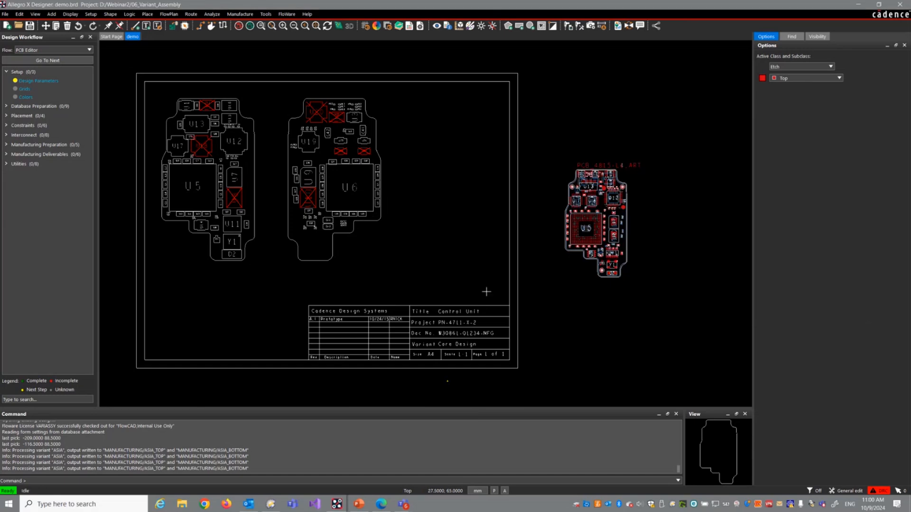
left_click(5, 14)
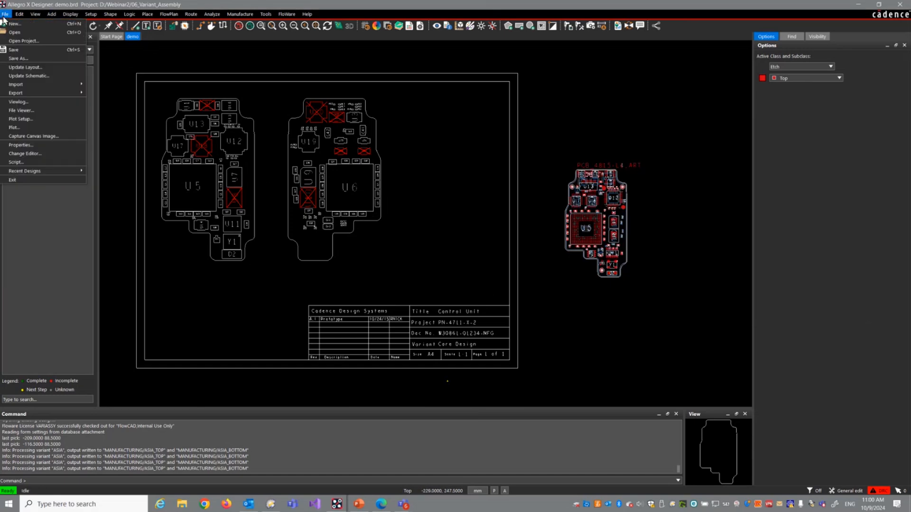
left_click(20, 37)
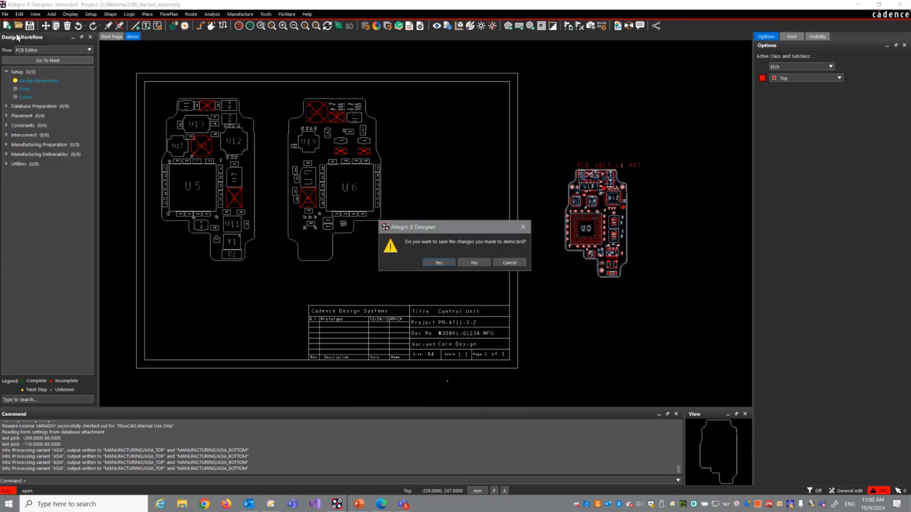
left_click(475, 260)
left_click(143, 31)
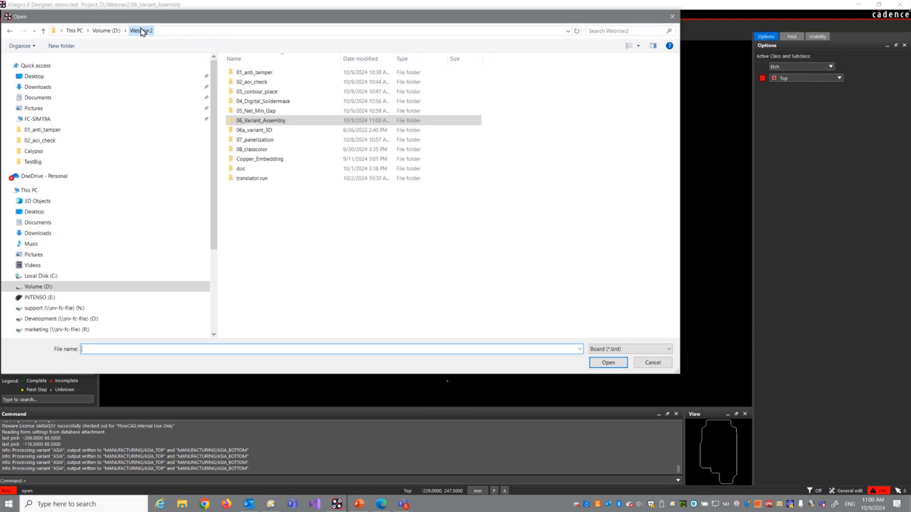
double_click(266, 139)
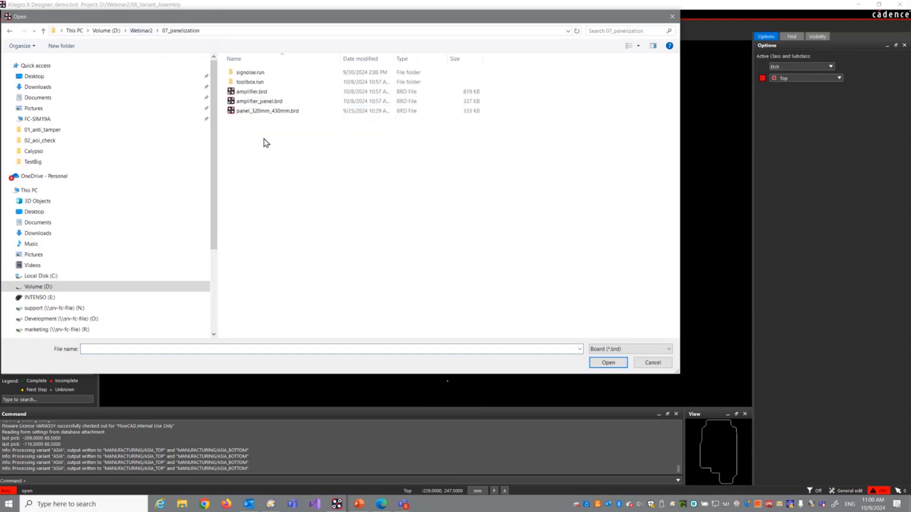
double_click(255, 92)
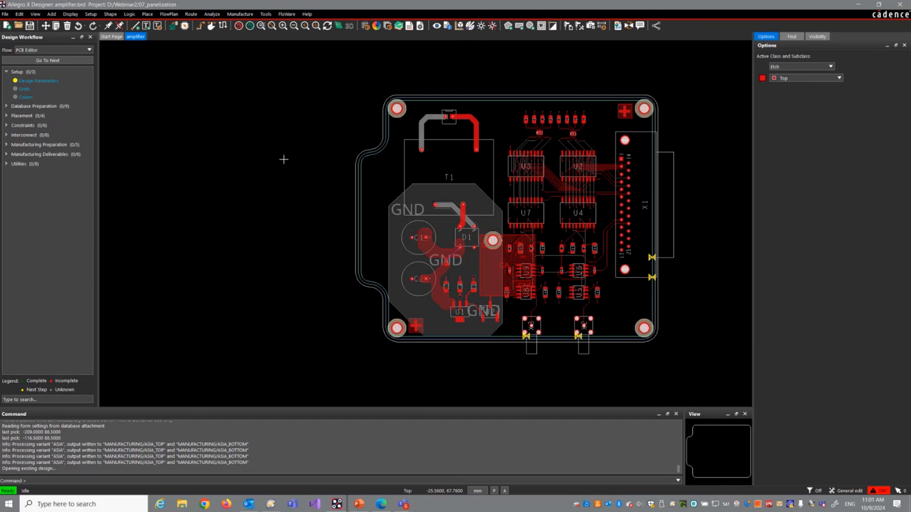
Step: Start Panelization for the amplifier board and agree to create a new panel from the existing database
middle_click_drag(284, 158, 332, 159)
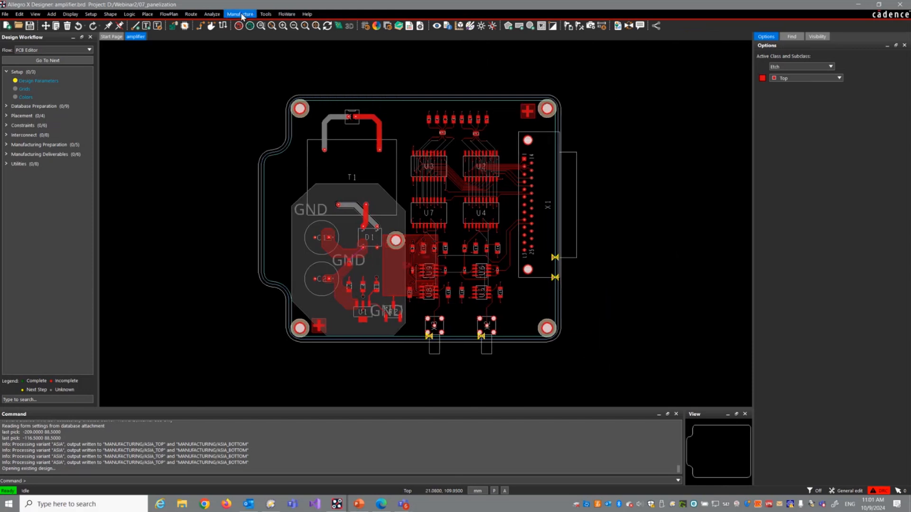
left_click(286, 14)
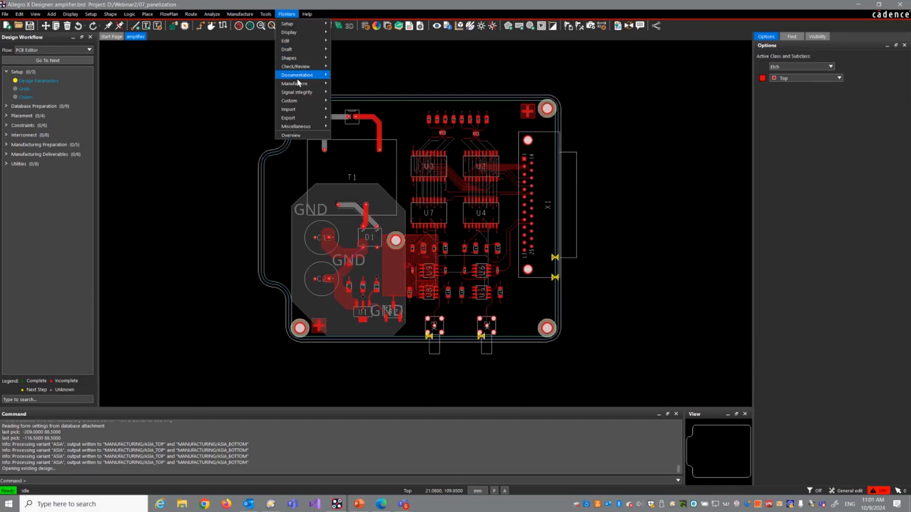
mouse_move(304, 84)
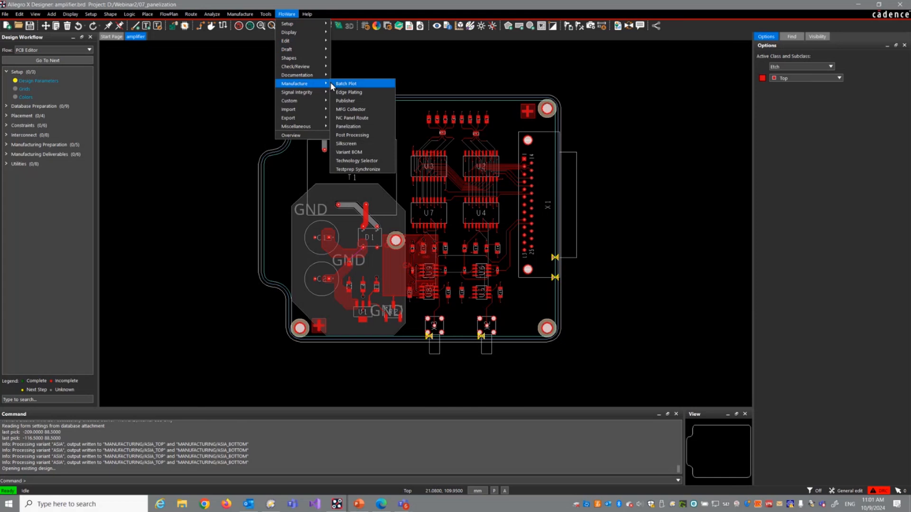
left_click(352, 127)
left_click_drag(426, 218, 492, 200)
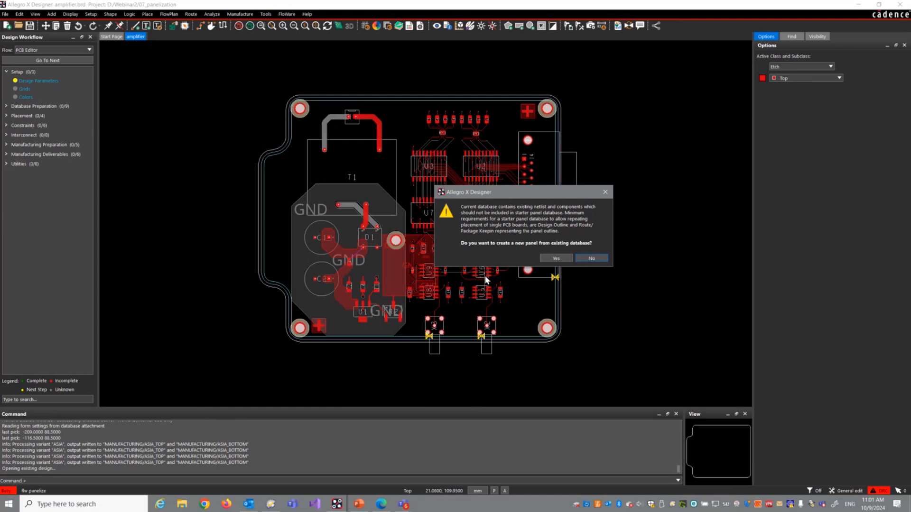
left_click(556, 259)
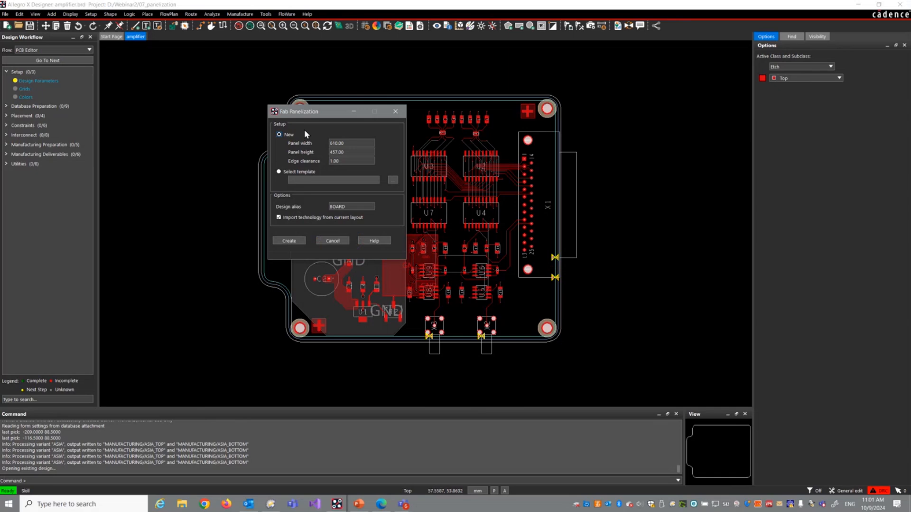
left_click(303, 172)
left_click(393, 180)
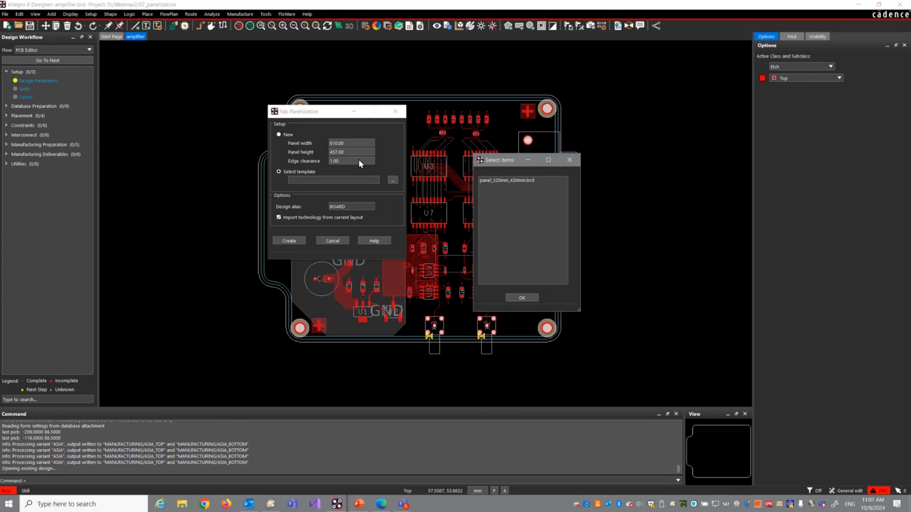
left_click(521, 297)
Step: Create a new 610 by 457 mm panel with 1 mm edge clearance and generate the placement modules for the BOARD design
left_click(279, 135)
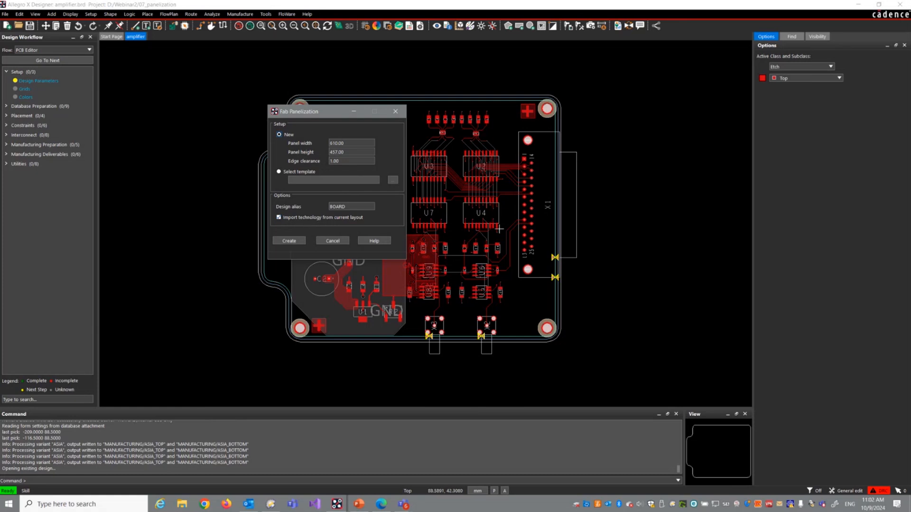
left_click(288, 241)
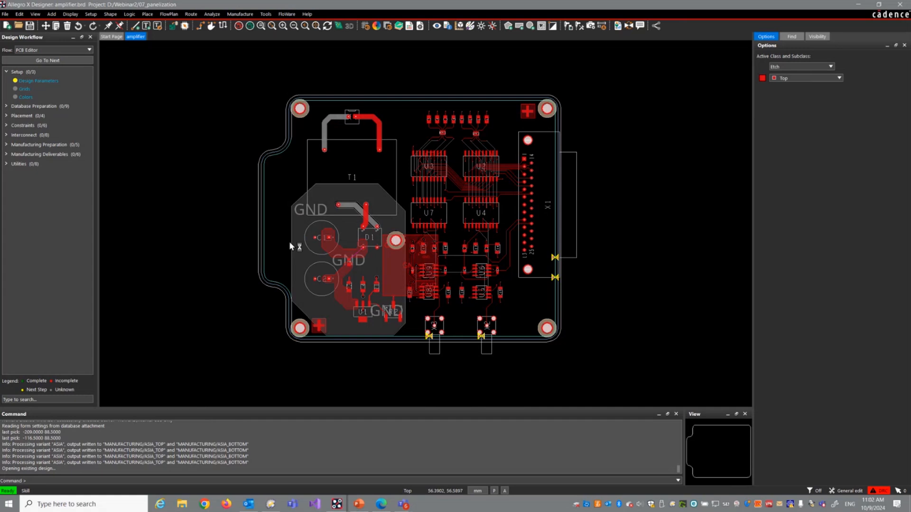
left_click(500, 269)
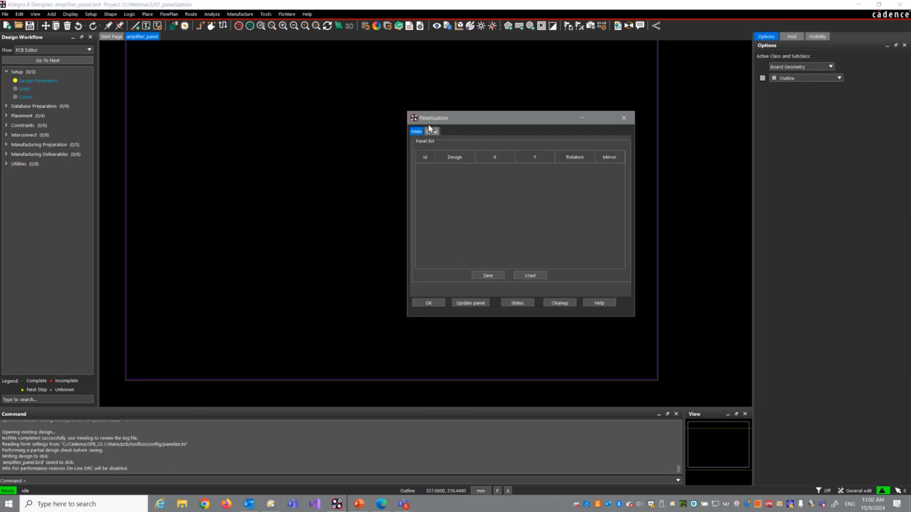
left_click(431, 131)
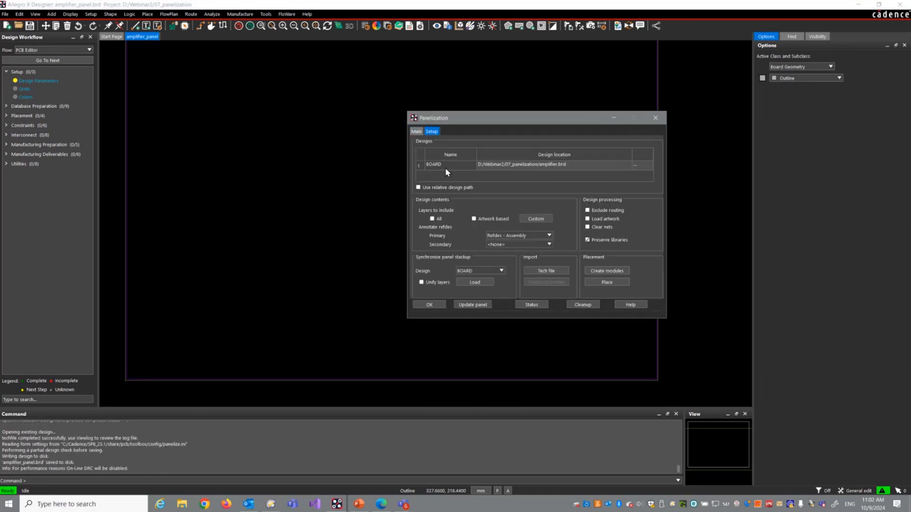
left_click(601, 270)
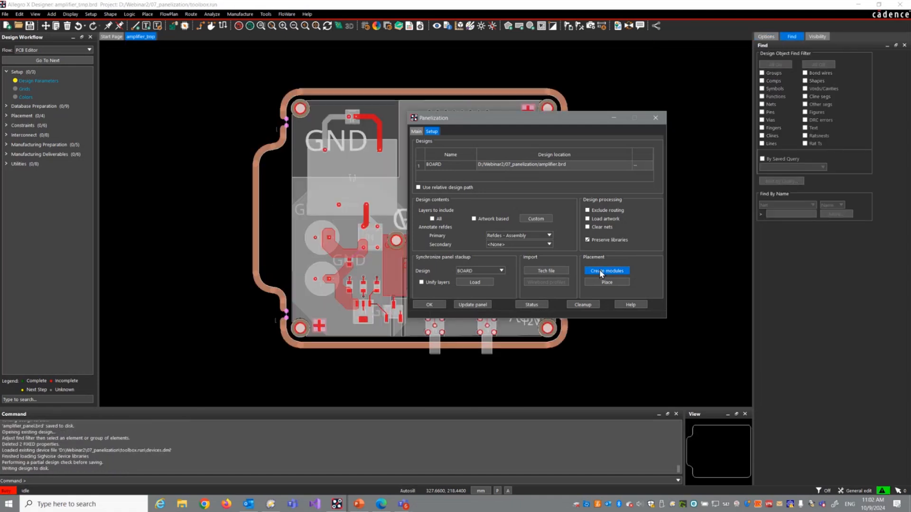
Step: Place six single instances of BOARD on the panel in two rows of three and finish the panelization
left_click(610, 284)
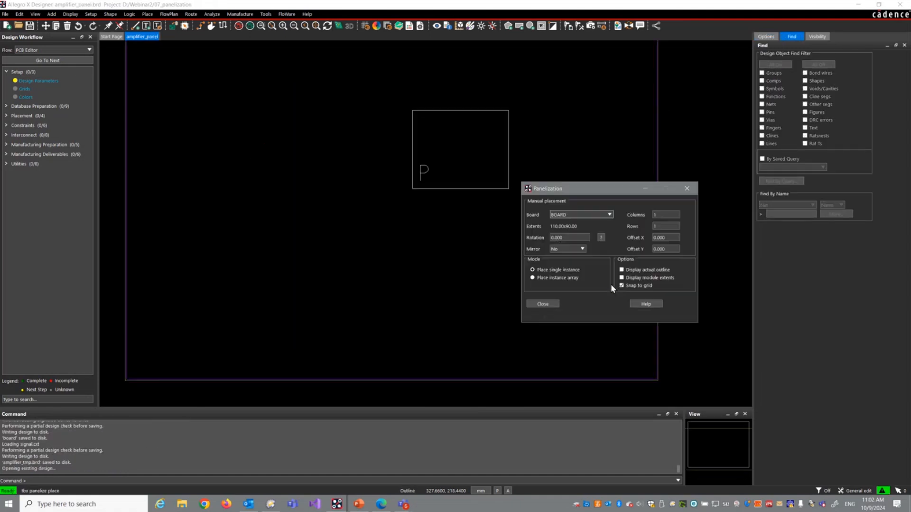
left_click(192, 131)
left_click(326, 132)
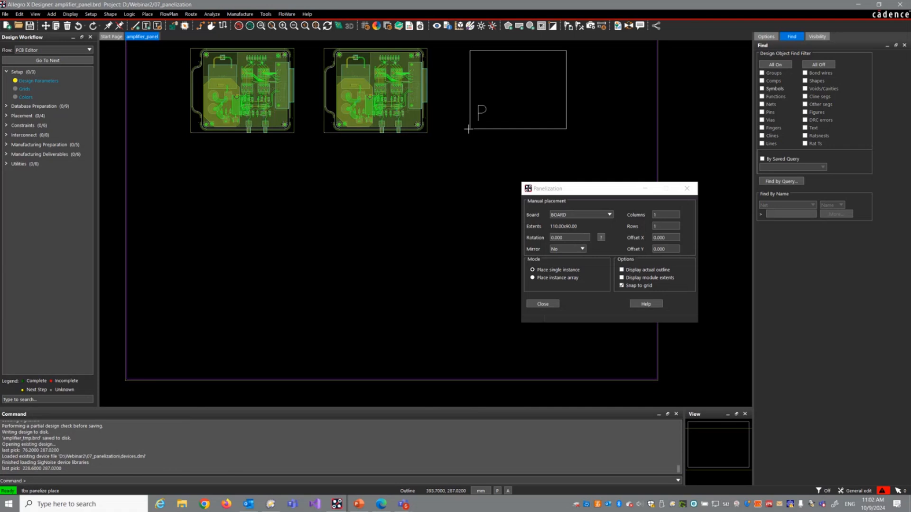
left_click(469, 131)
left_click(192, 236)
left_click(361, 238)
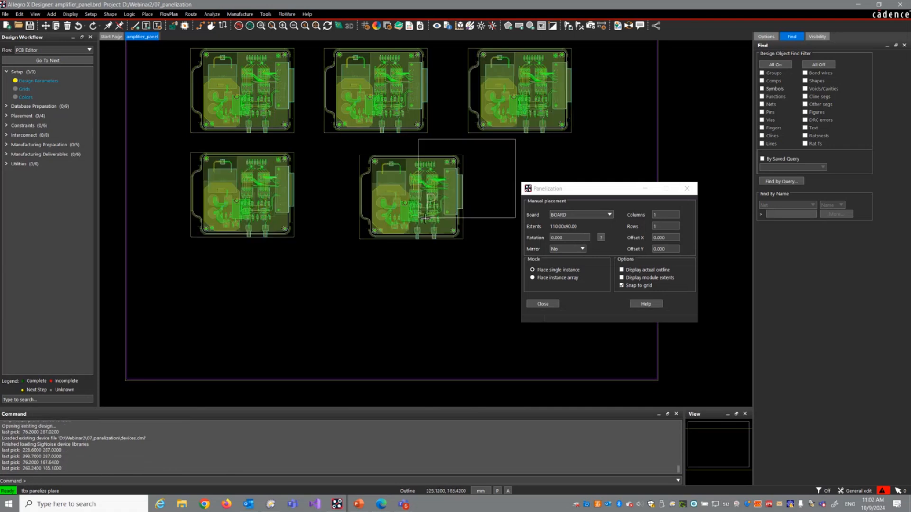
left_click(483, 234)
left_click(534, 305)
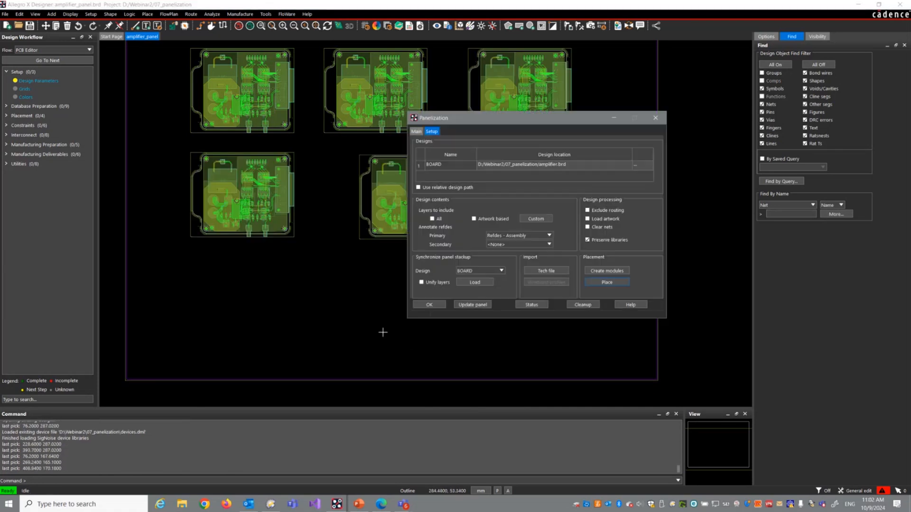
left_click(429, 306)
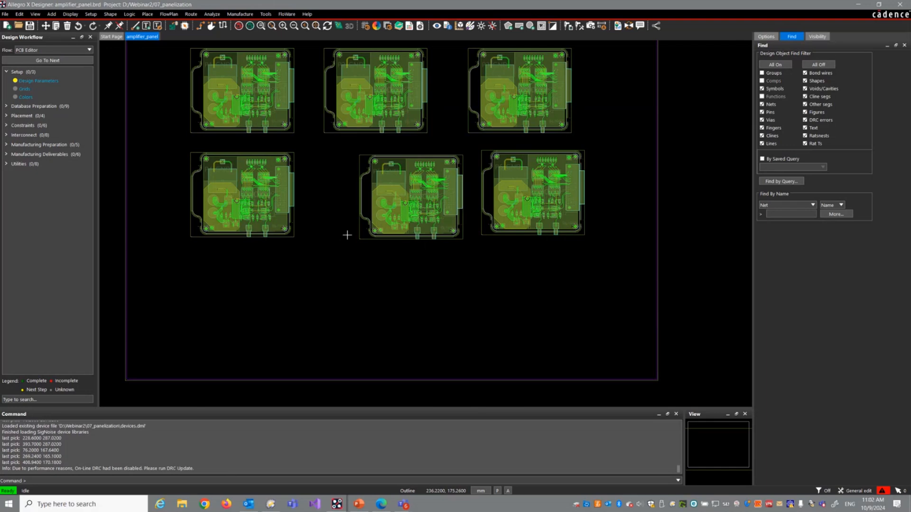
Step: Reopen amplifier.brd, discarding the changes made to amplifier_panel.brd
left_click(5, 14)
left_click(19, 29)
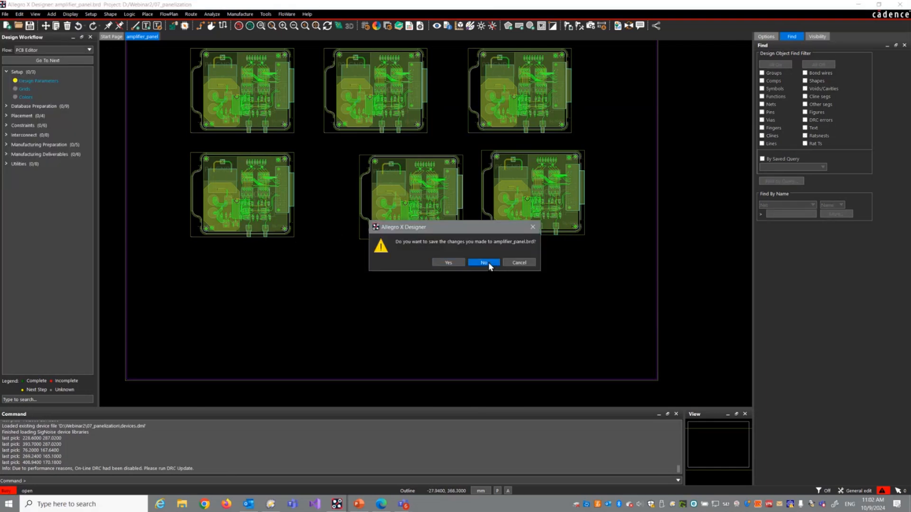
left_click(489, 266)
double_click(278, 101)
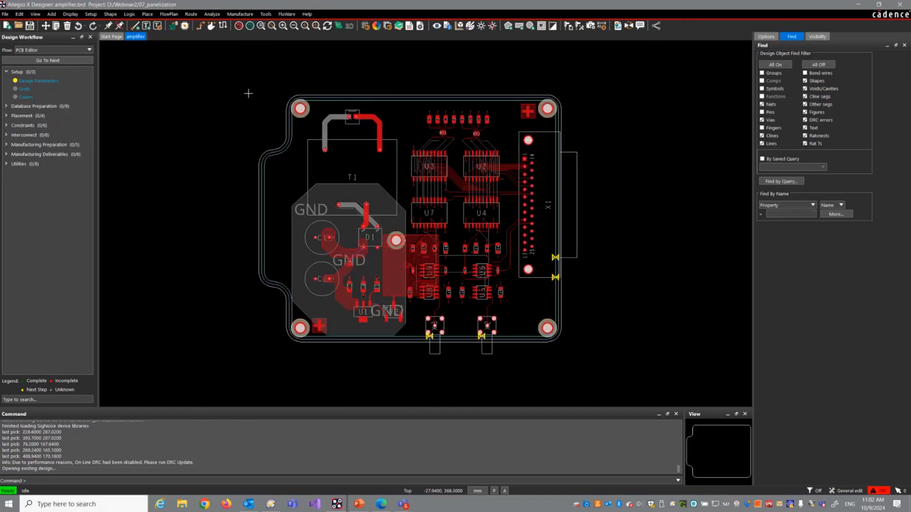
Step: Create a fabrication panel from the amplifier board with Panelization, using the template panel_320mm_430mm.brd
left_click(286, 14)
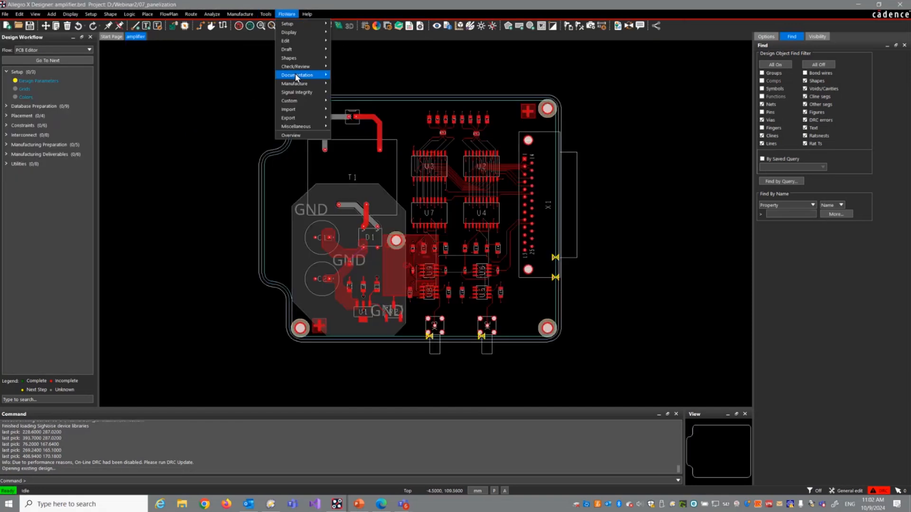
mouse_move(303, 84)
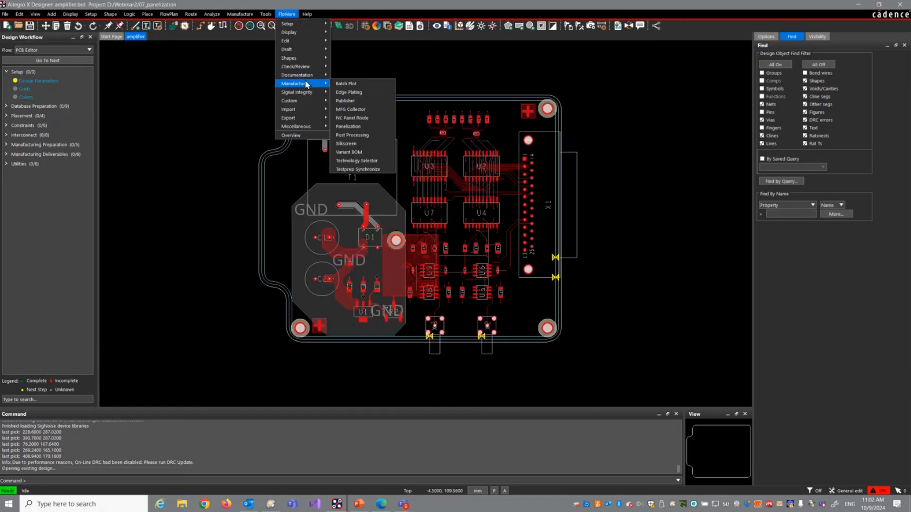
left_click(356, 127)
left_click(489, 279)
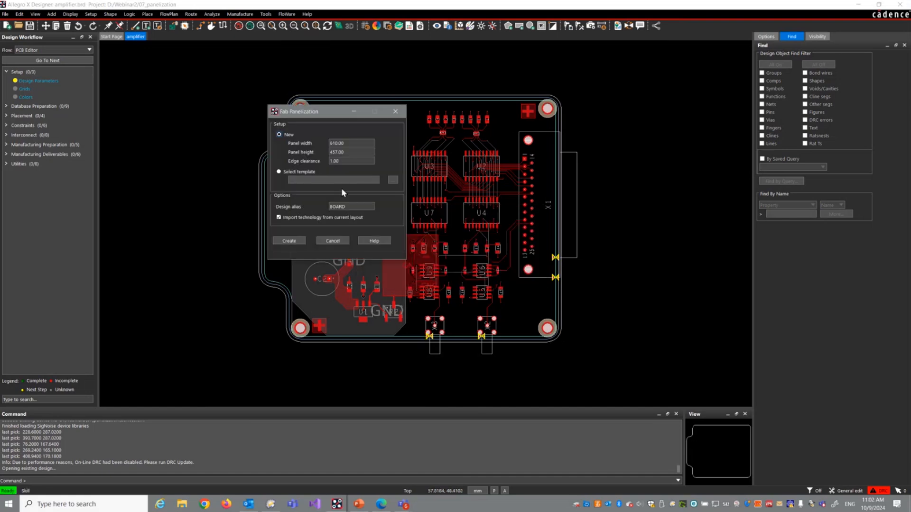
left_click(289, 173)
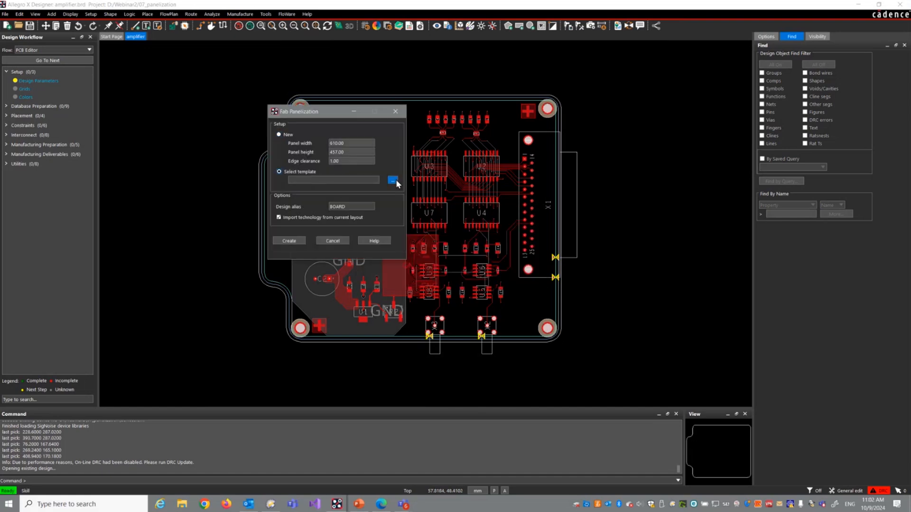
left_click(392, 180)
left_click(512, 183)
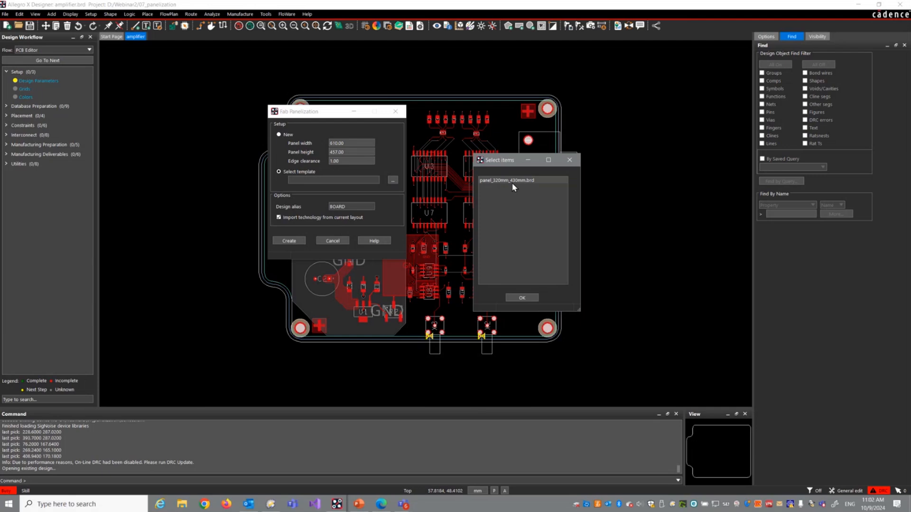
left_click(511, 183)
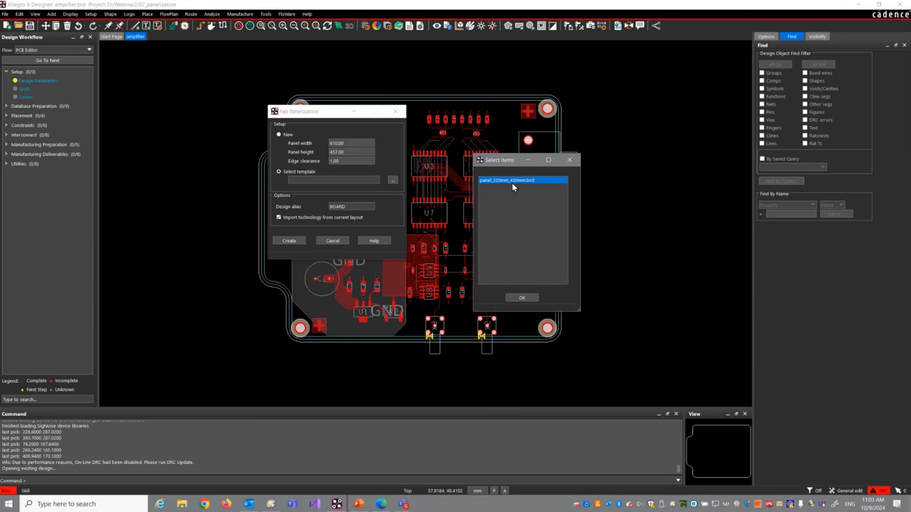
left_click(519, 300)
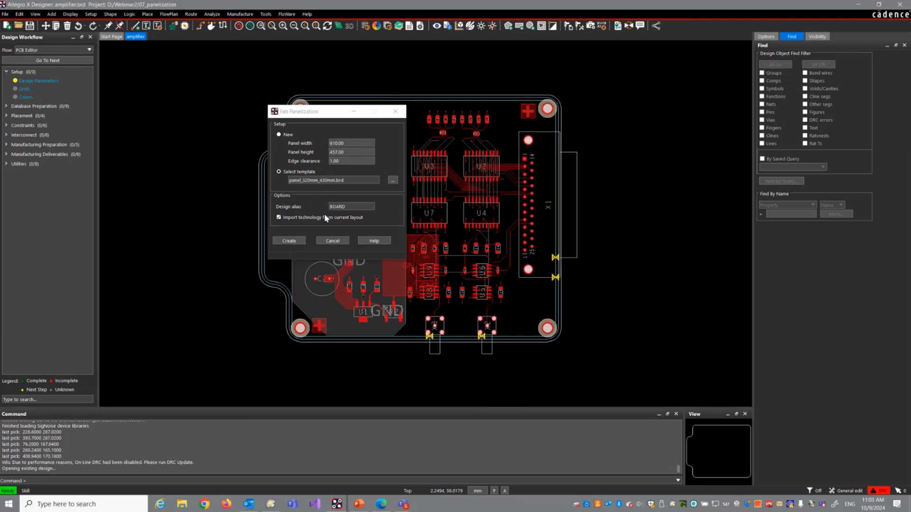
left_click(290, 240)
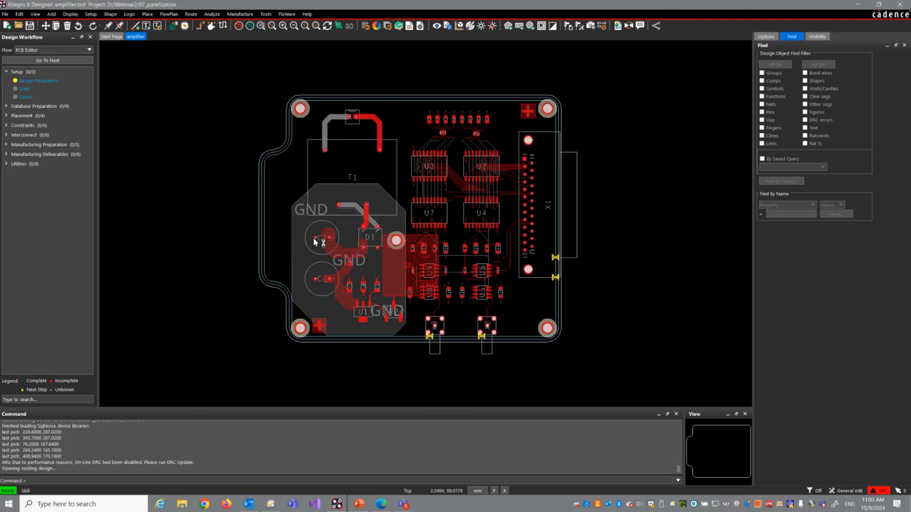
left_click(492, 263)
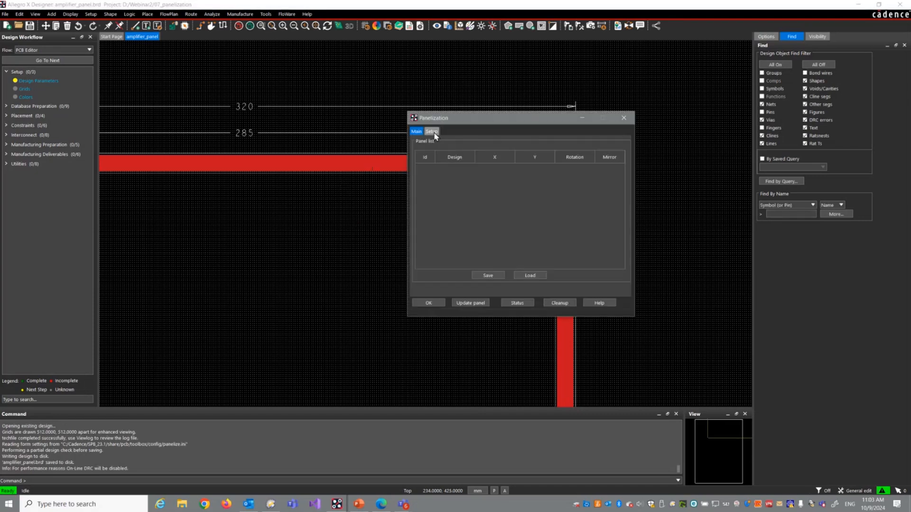
Step: Generate the BOARD modules and place six single instances inside the template frame in three rows of two, finishing the panelization
left_click(432, 133)
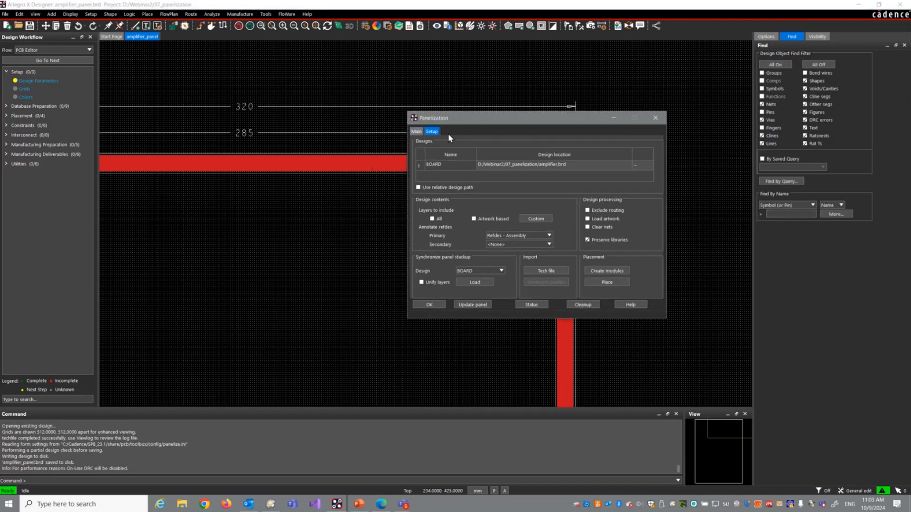
left_click(607, 271)
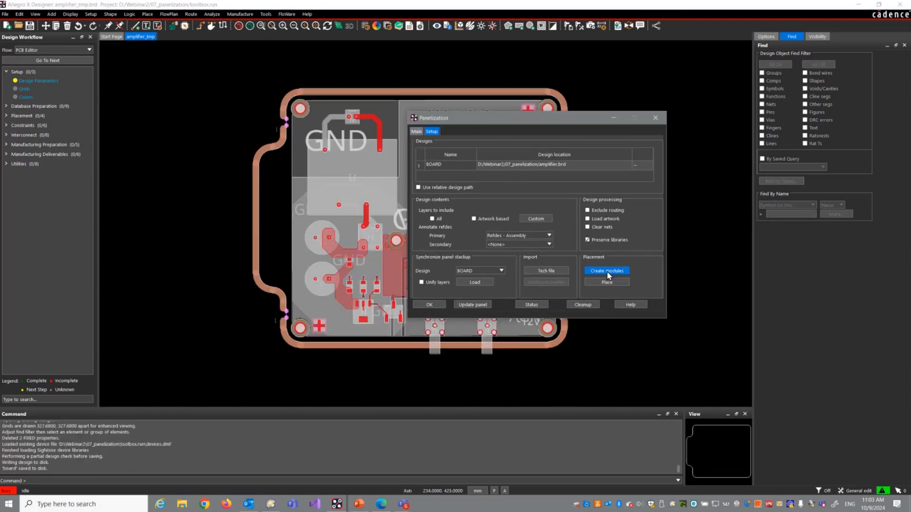
left_click(610, 282)
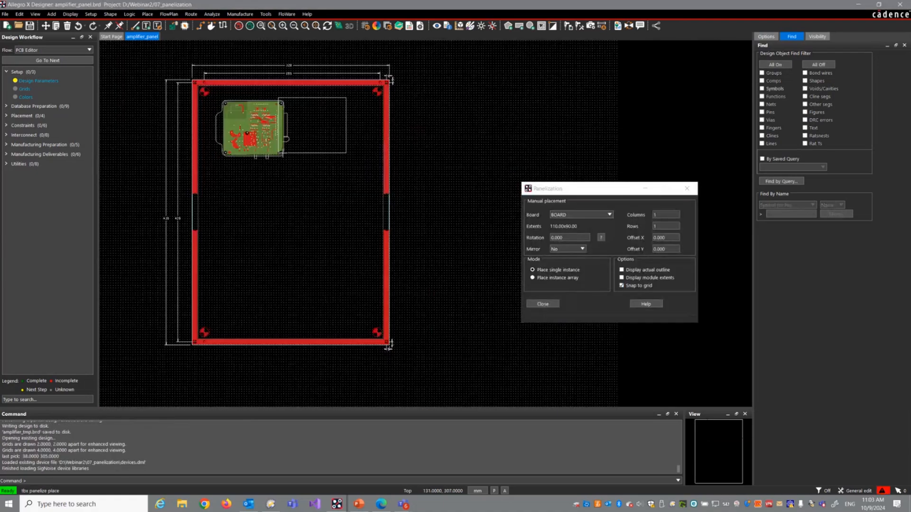
left_click(309, 158)
left_click(218, 236)
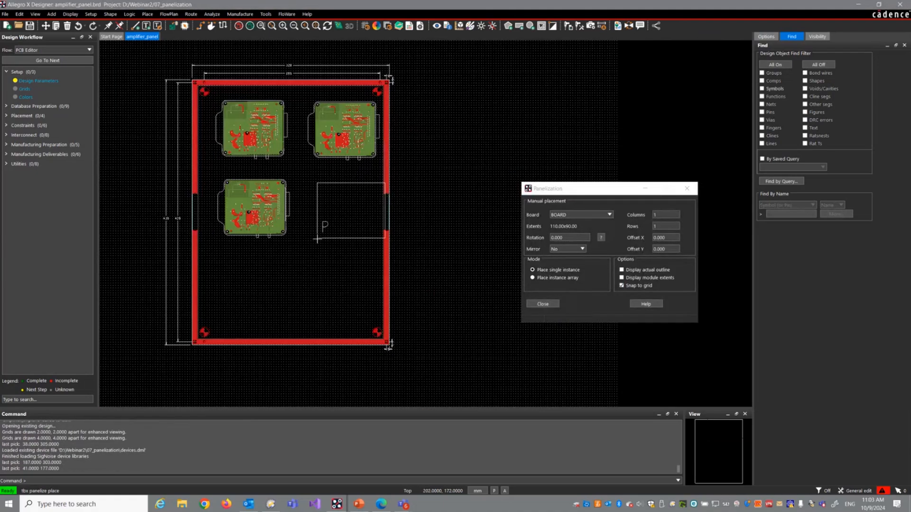
left_click(287, 239)
left_click(220, 314)
left_click(301, 314)
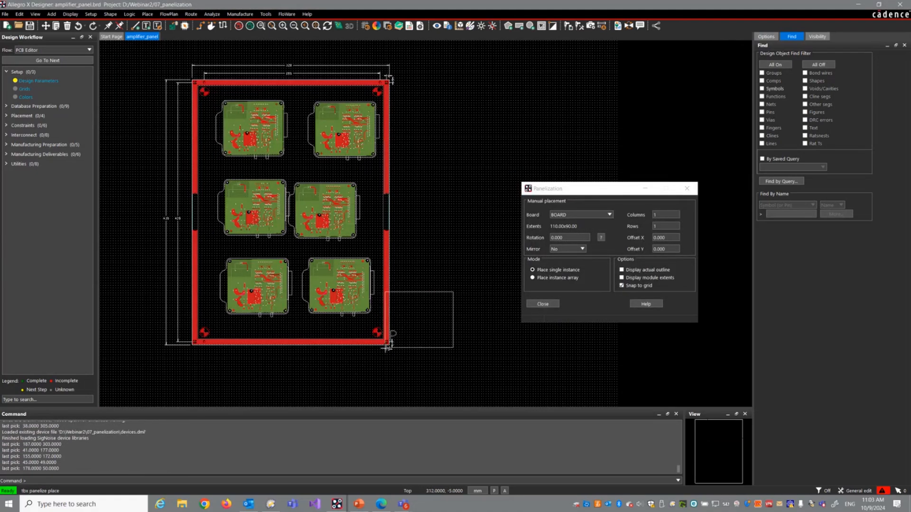
left_click(537, 304)
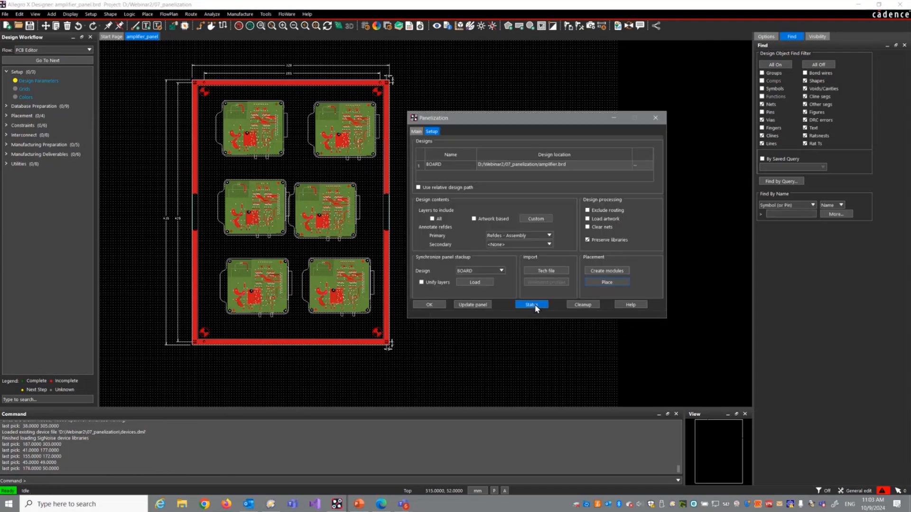
left_click(429, 305)
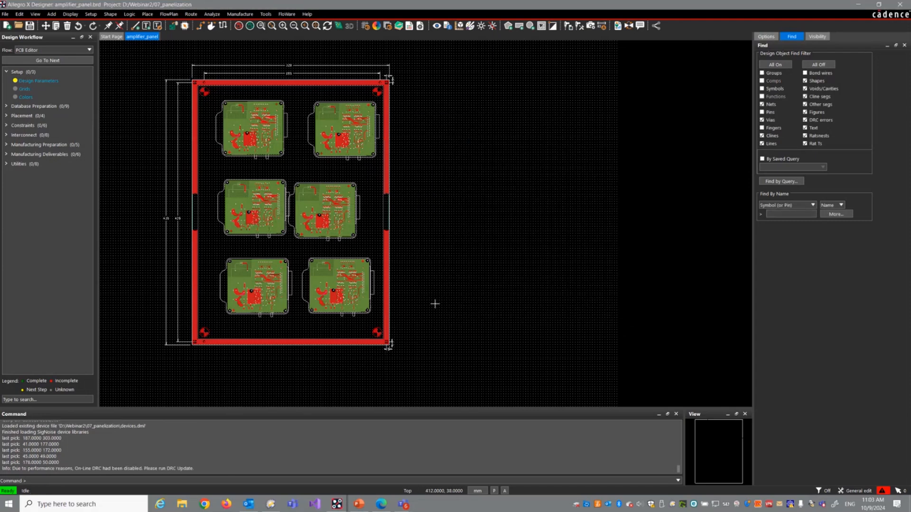